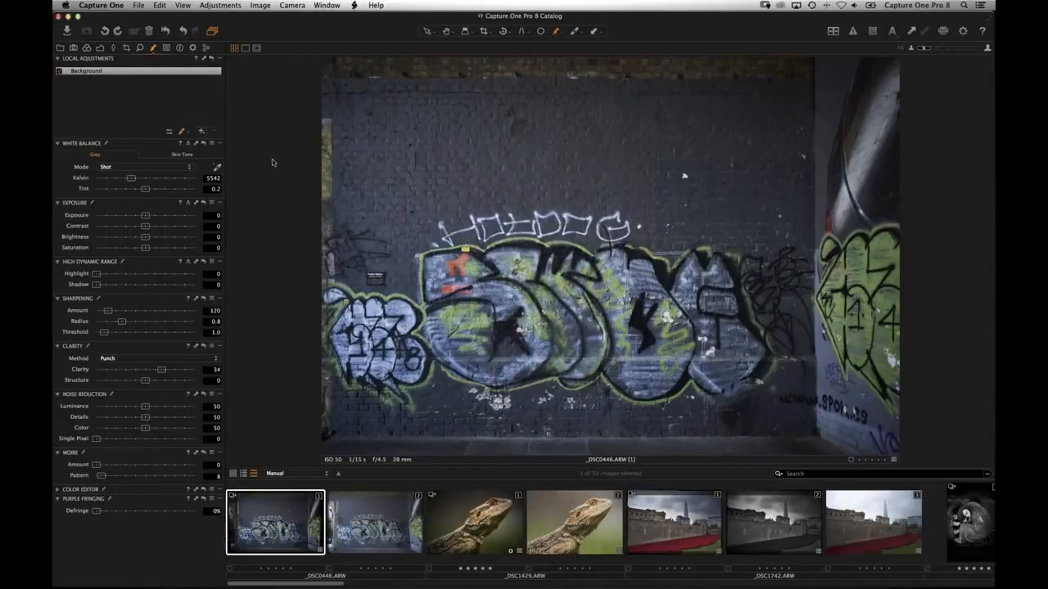
Step: Review the list of available workspaces from the local adjustments tools and leave the current workspace in use
click(272, 159)
click(152, 50)
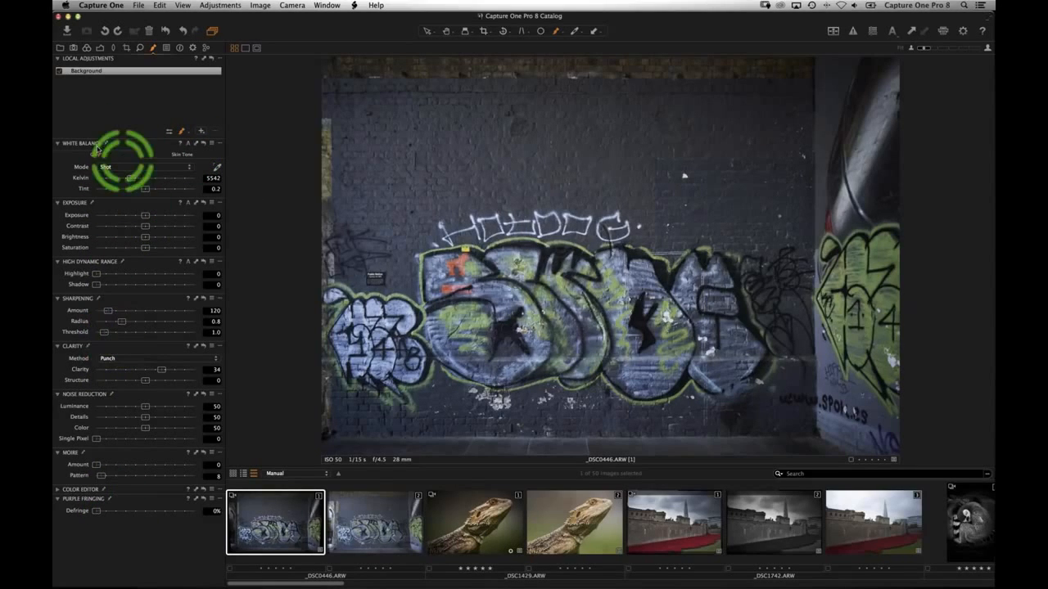
click(328, 6)
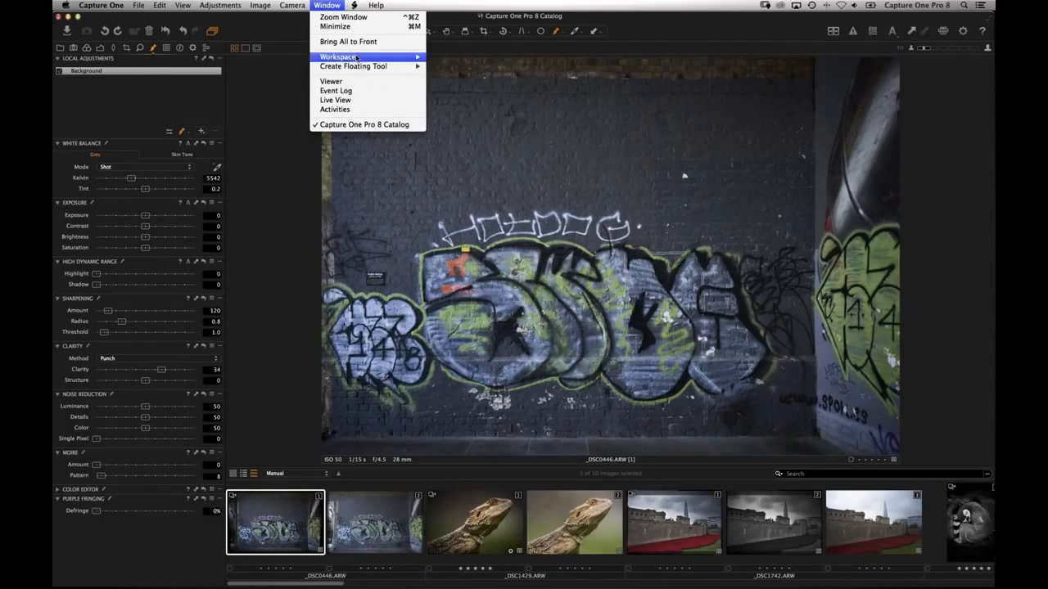
mouse_move(369, 57)
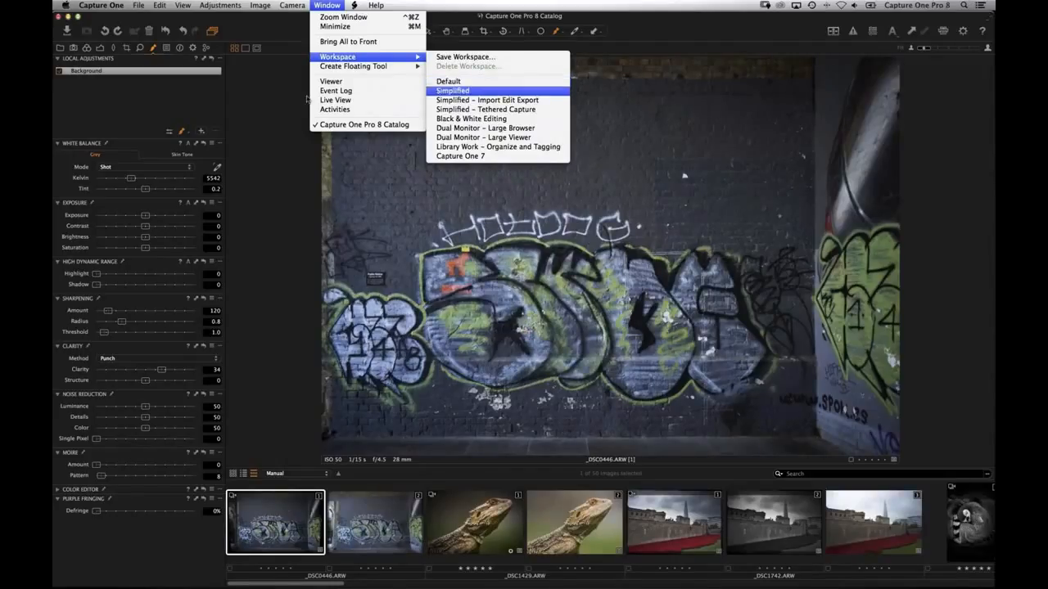
click(251, 153)
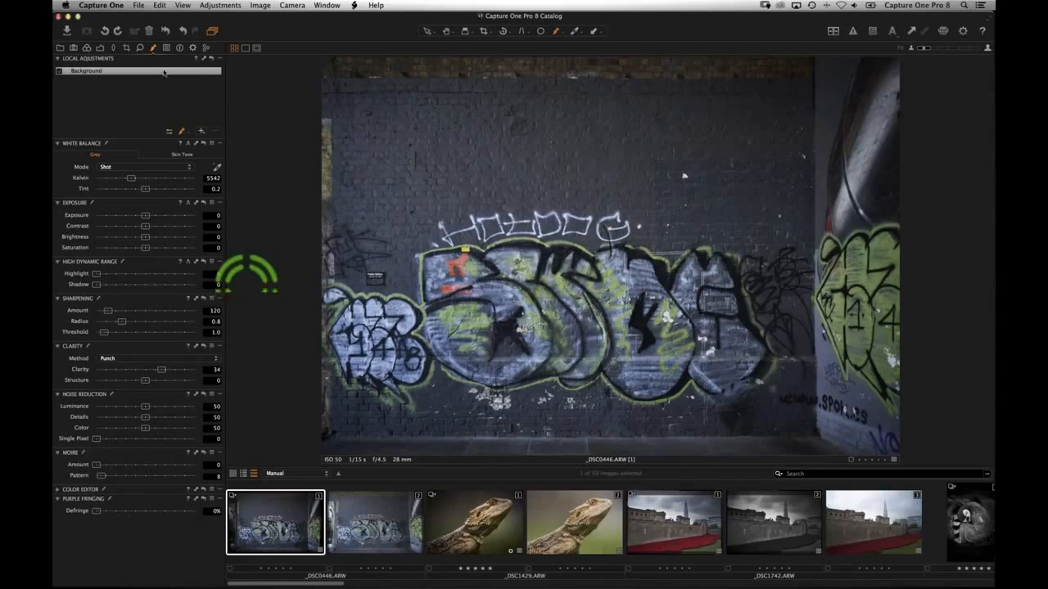
Step: Review the brush settings and the mask drawing and display options for local adjustments
click(100, 85)
click(170, 134)
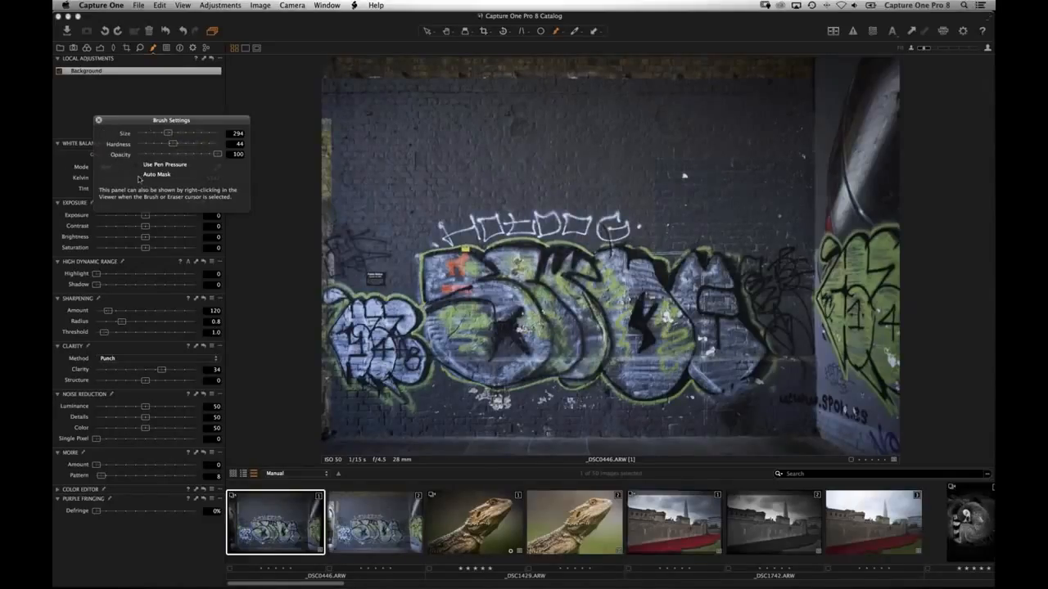
drag(100, 122, 99, 122)
click(99, 120)
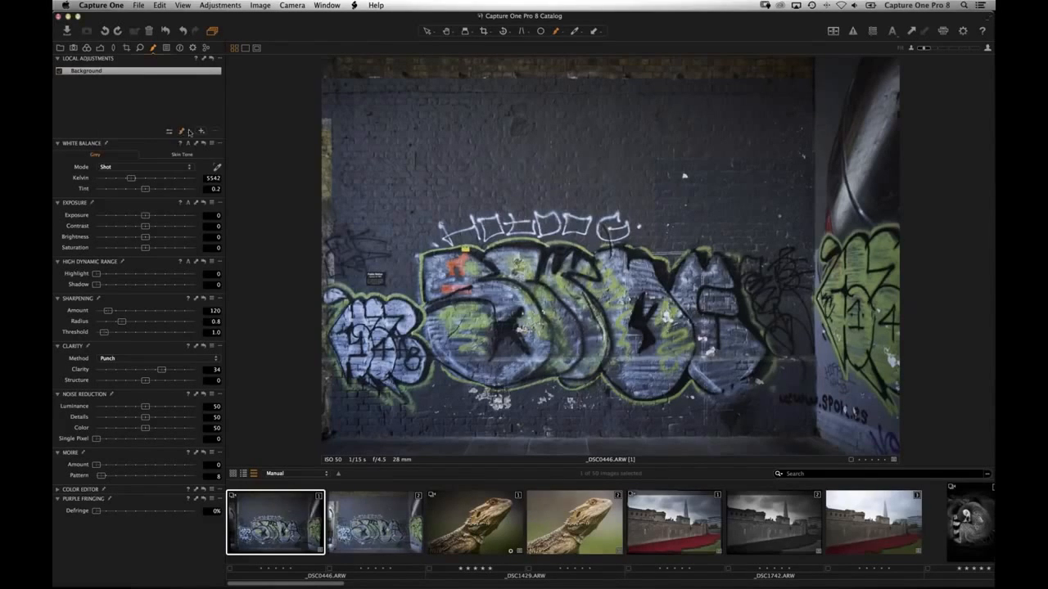
click(183, 134)
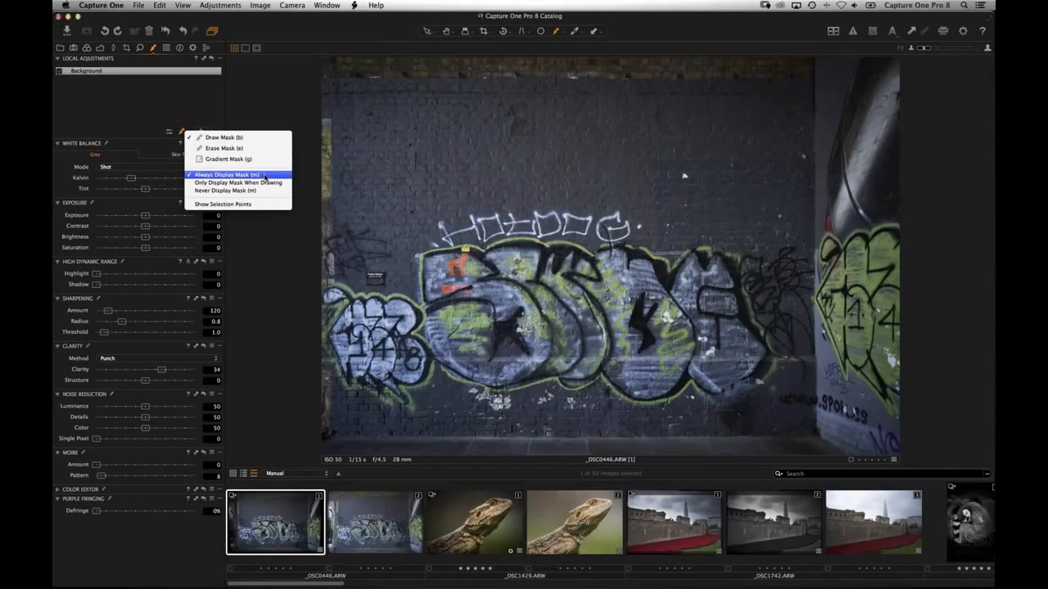
click(269, 87)
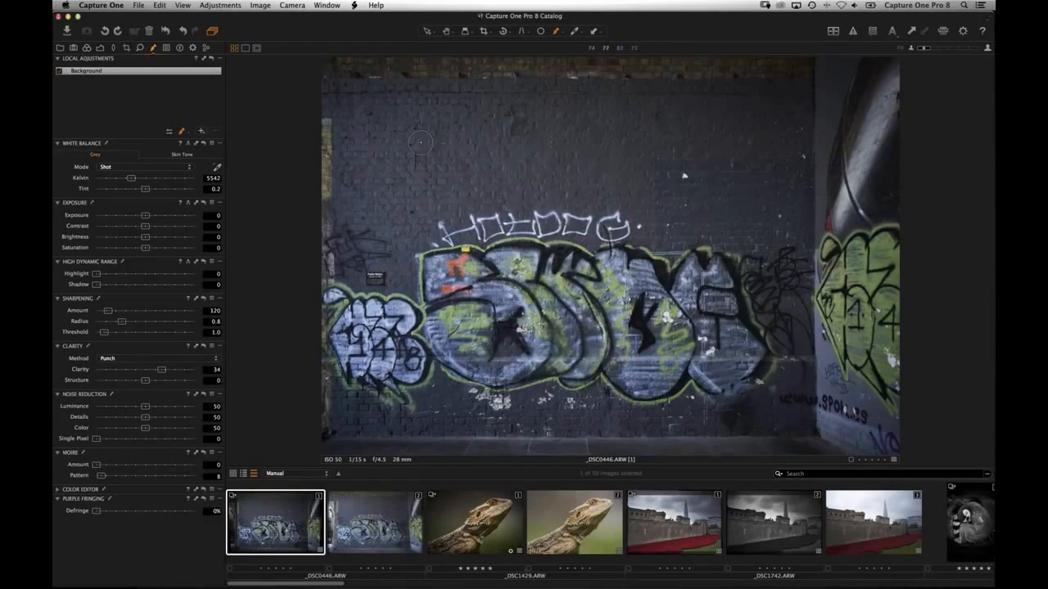
Step: Set the brush size to 577 and hardness to 100, and paint a horizontal mask stroke across the upper wall
right_click(422, 139)
drag(422, 139, 449, 140)
right_click(407, 140)
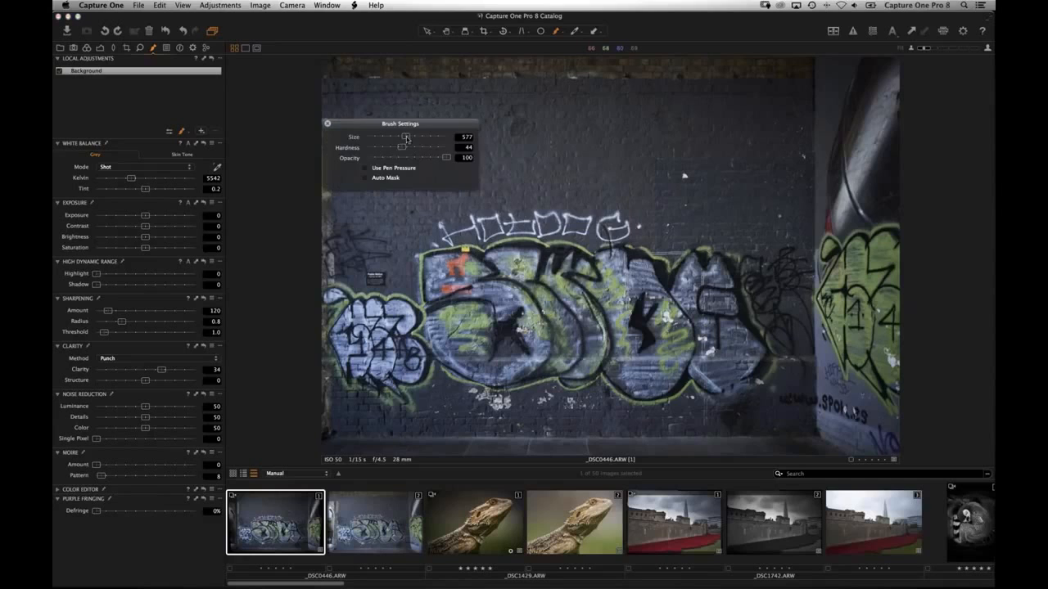
drag(401, 147, 447, 147)
click(468, 116)
mouse_move(389, 124)
mouse_down()
mouse_move(540, 115)
mouse_move(564, 123)
mouse_up()
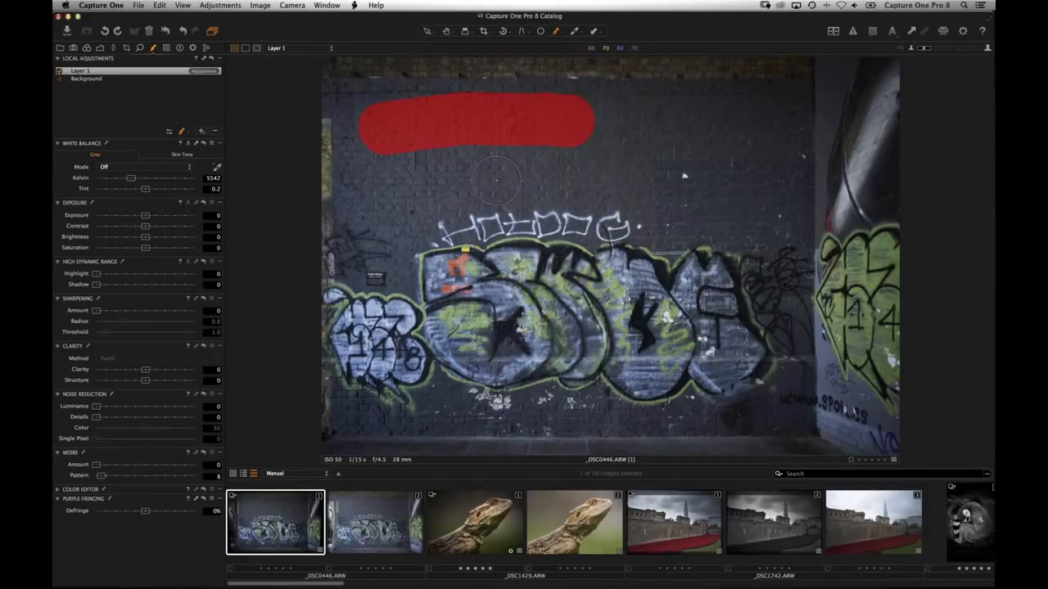
Step: Soften the brush to a hardness of 59 and paint a diagonal mask stroke from the wall's upper right towards its centre
right_click(375, 203)
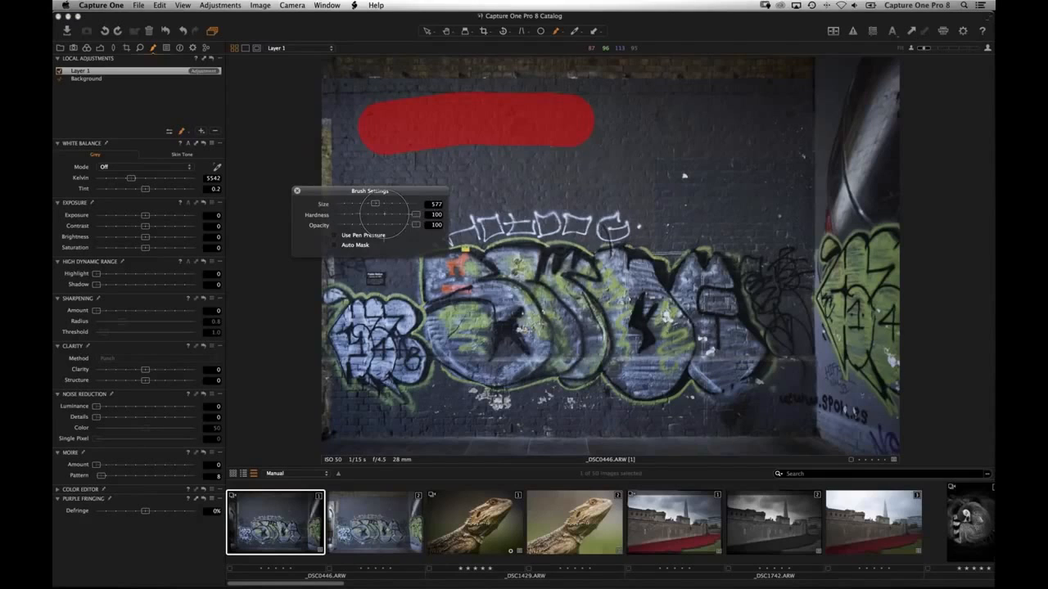
drag(342, 214, 317, 213)
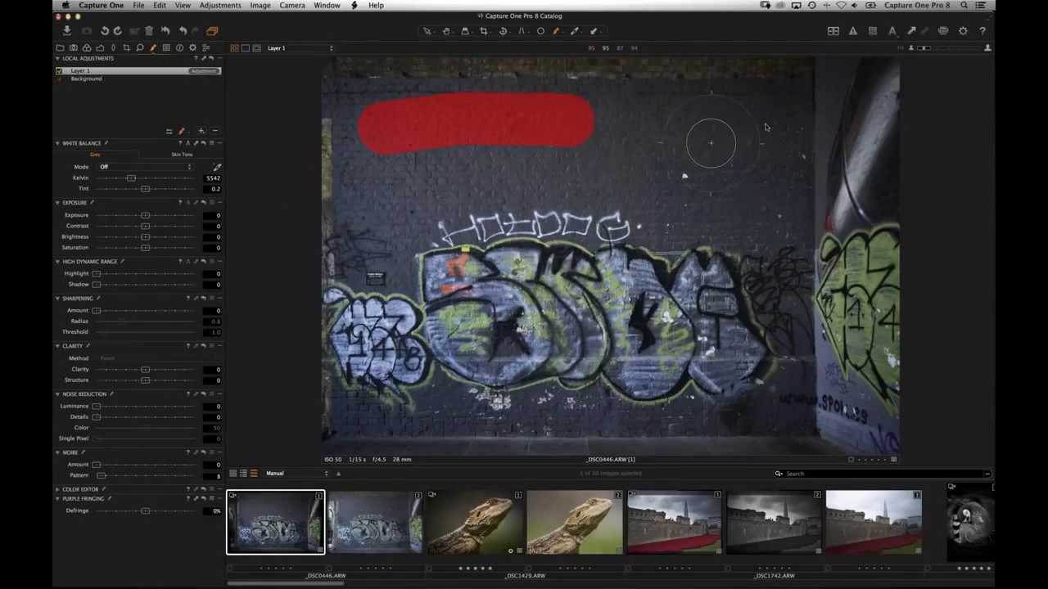
mouse_move(765, 123)
mouse_down()
mouse_move(647, 168)
mouse_move(528, 190)
mouse_up()
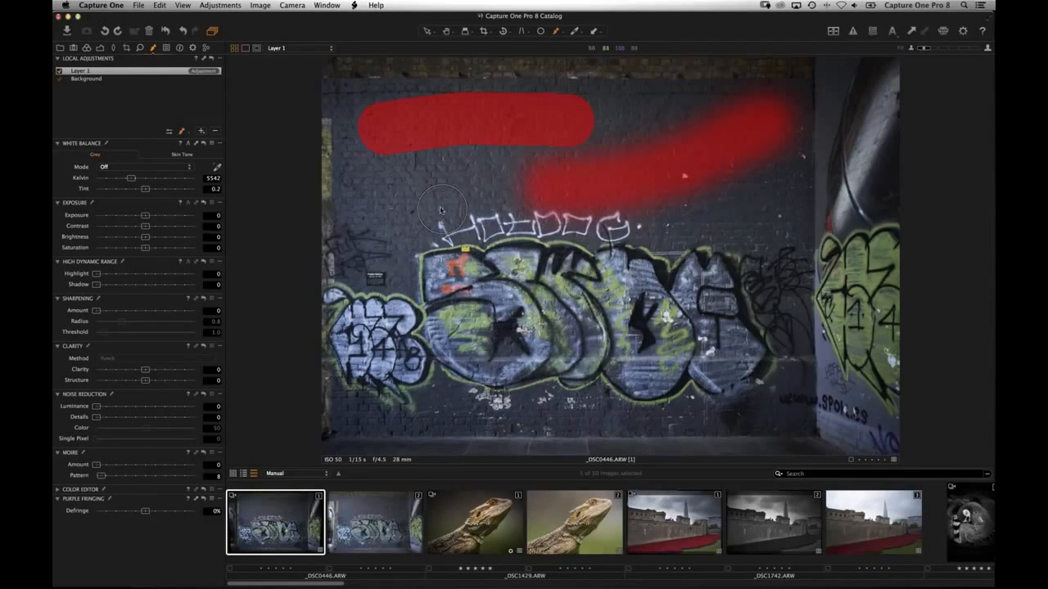
Step: Lower the brush opacity to 14 and build up overlapping mask strokes on the wall beneath the hard-edged stroke
right_click(365, 223)
mouse_move(328, 221)
mouse_down()
mouse_move(376, 221)
mouse_move(332, 231)
mouse_up()
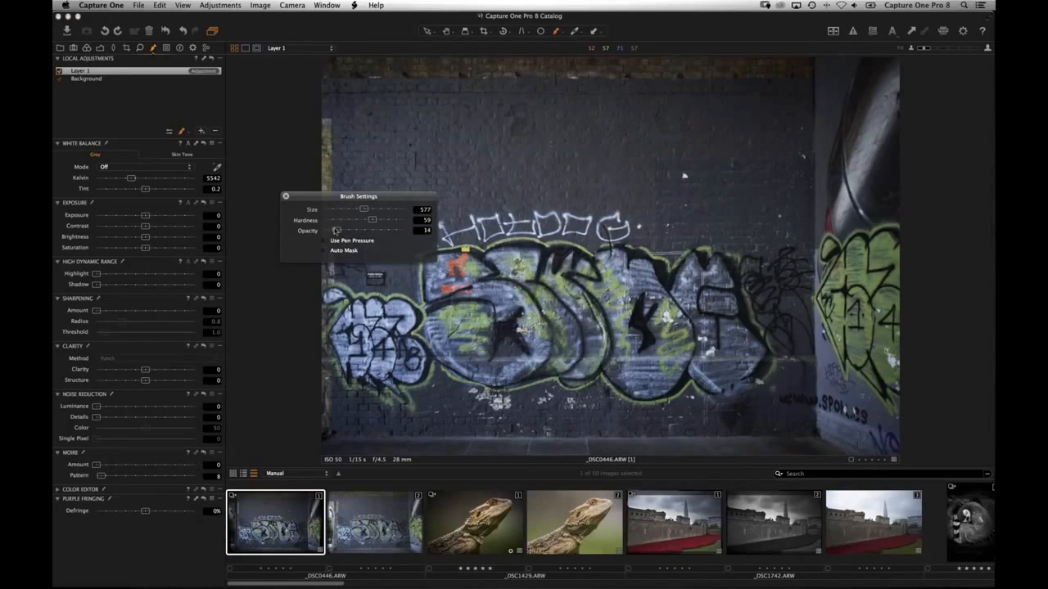
click(391, 176)
drag(369, 199, 492, 195)
drag(347, 203, 490, 191)
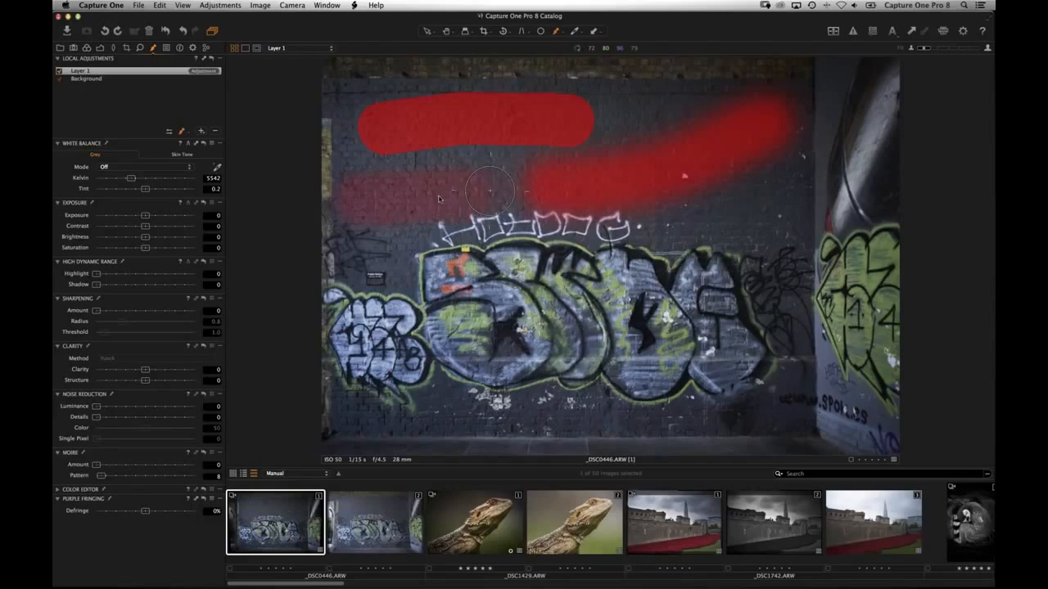
drag(342, 202, 413, 199)
Step: Raise the masked layer's exposure to 2.13, and delete both that layer and a newly added empty one
drag(150, 215, 171, 217)
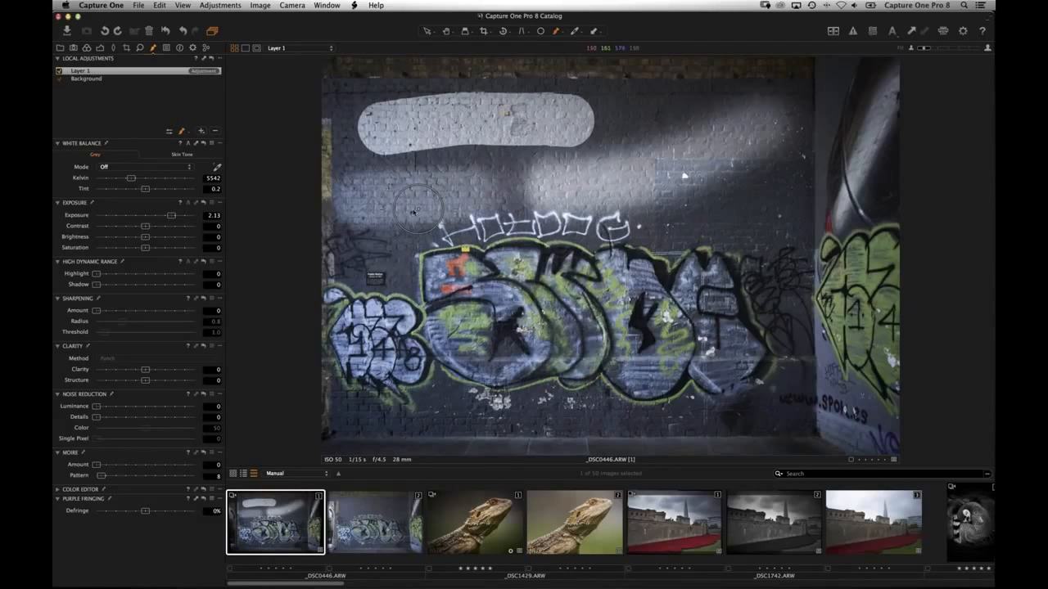
click(215, 131)
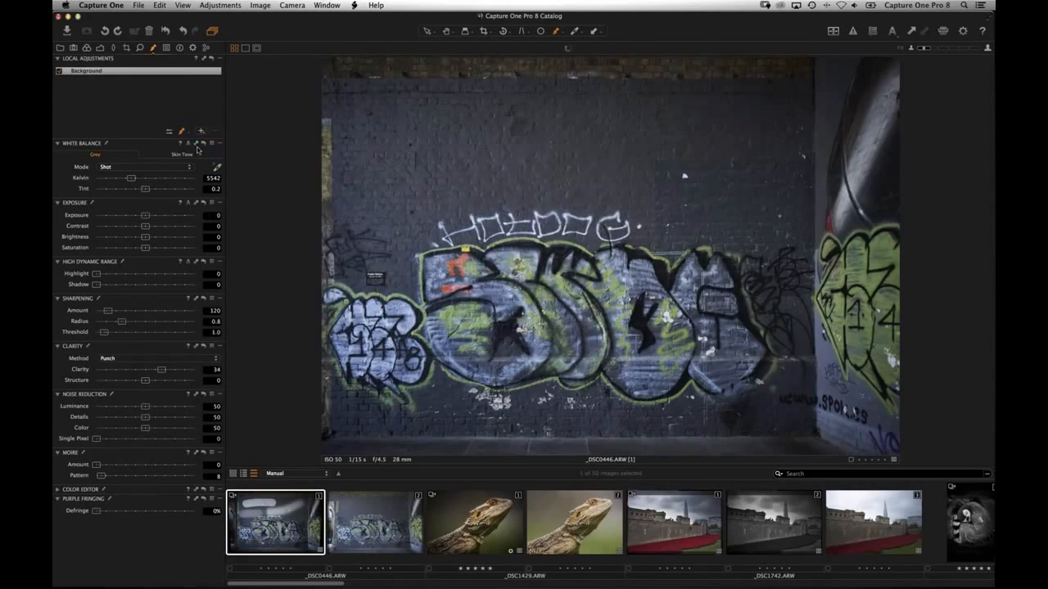
click(201, 132)
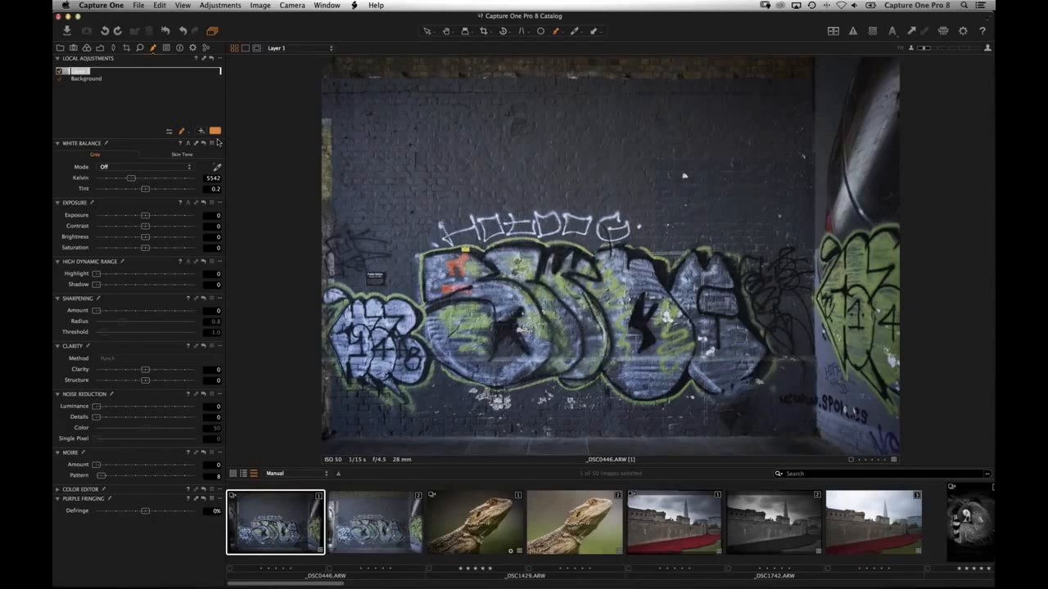
click(215, 131)
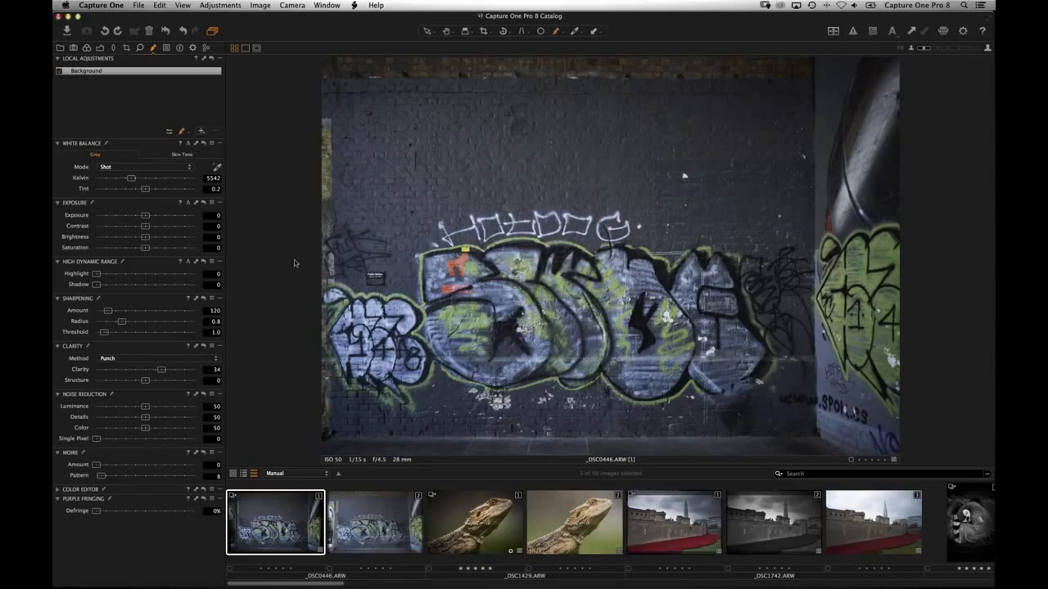
Step: Correct the perspective of the second _DSC0446.ARW variant with keystone guides placed on the four corners of the graffiti wall
click(364, 521)
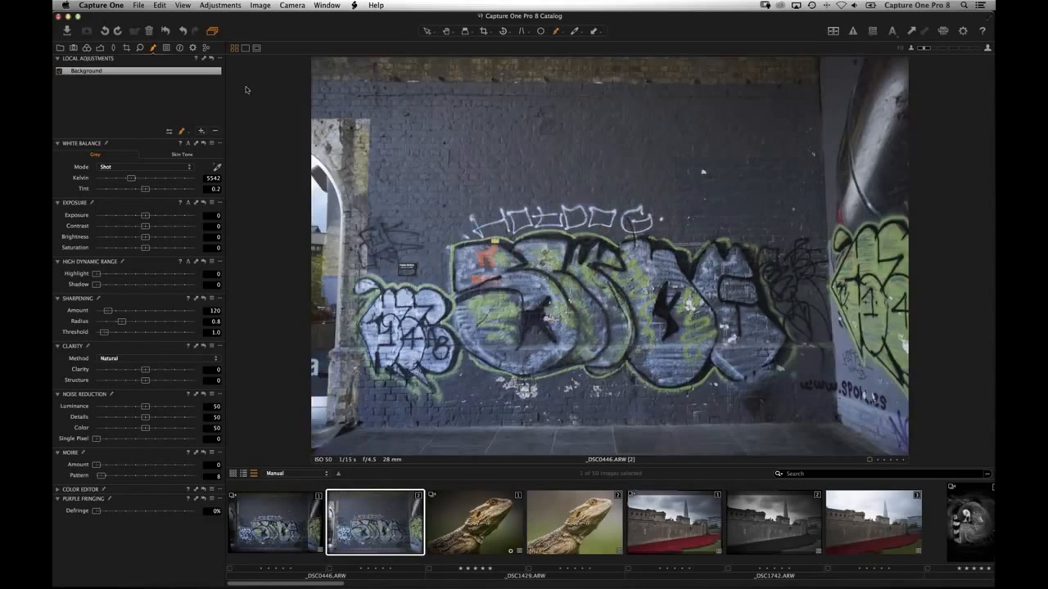
click(541, 31)
click(523, 32)
click(522, 33)
click(542, 59)
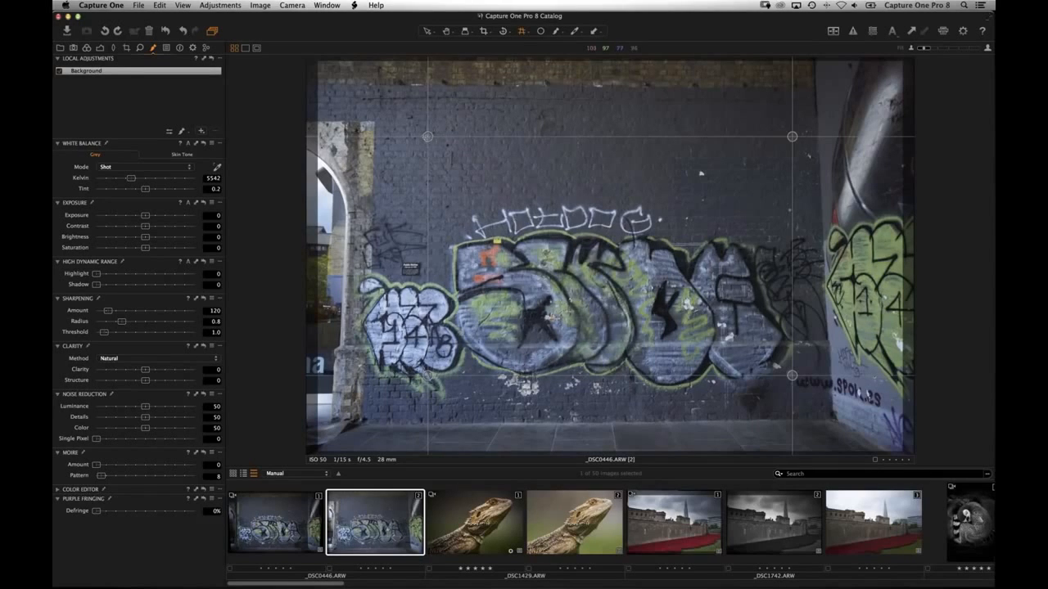
drag(427, 136, 379, 83)
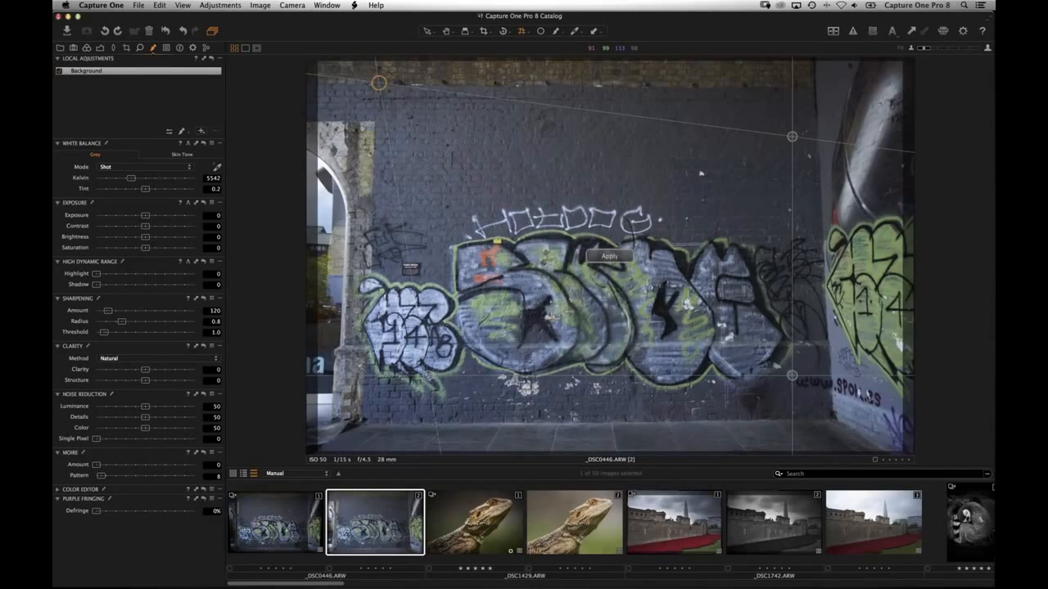
drag(428, 376, 361, 419)
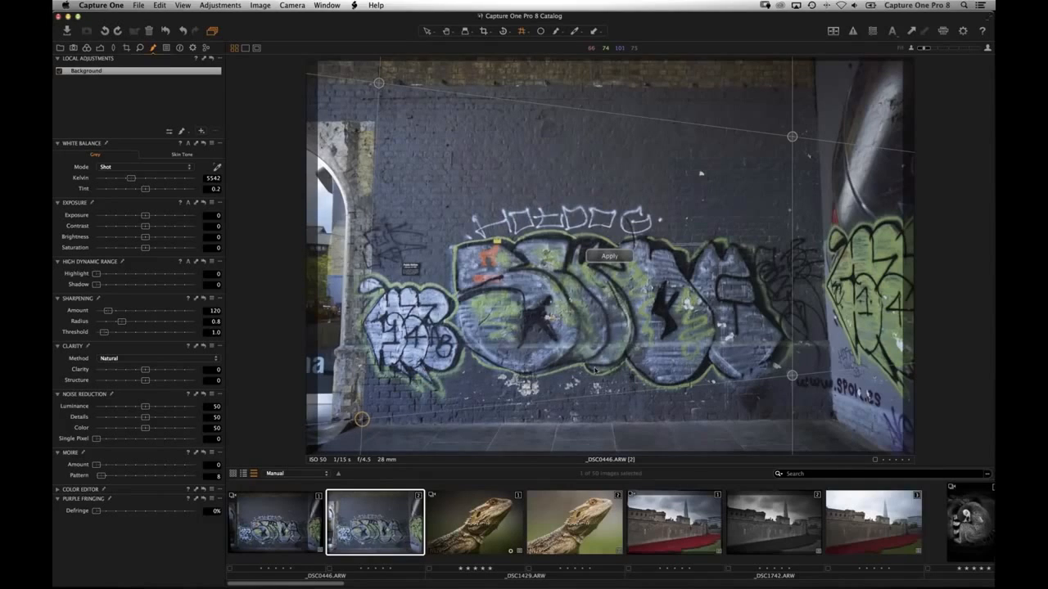
drag(791, 376, 835, 418)
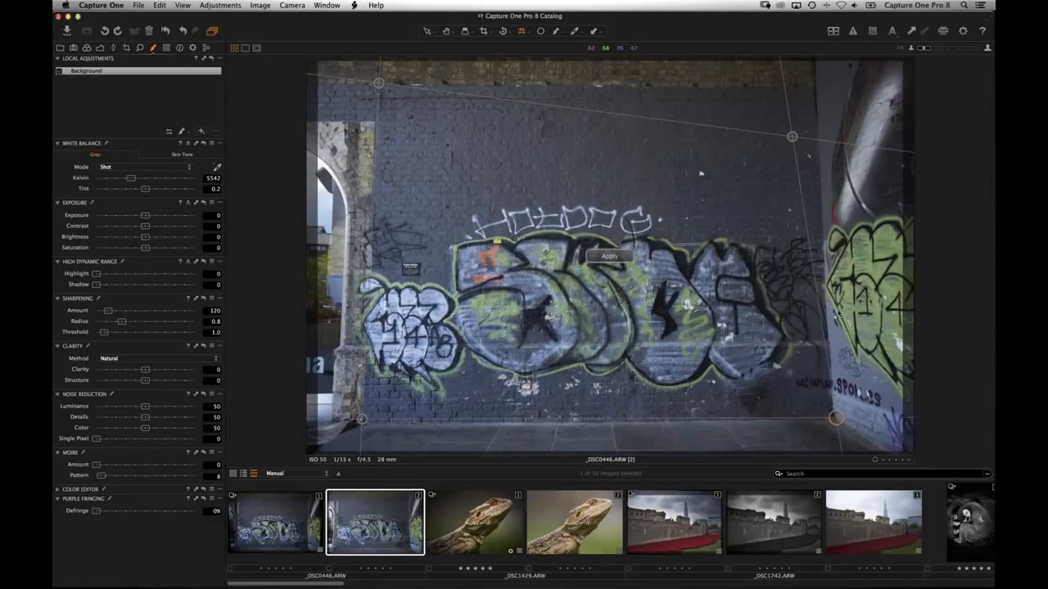
drag(791, 137, 815, 84)
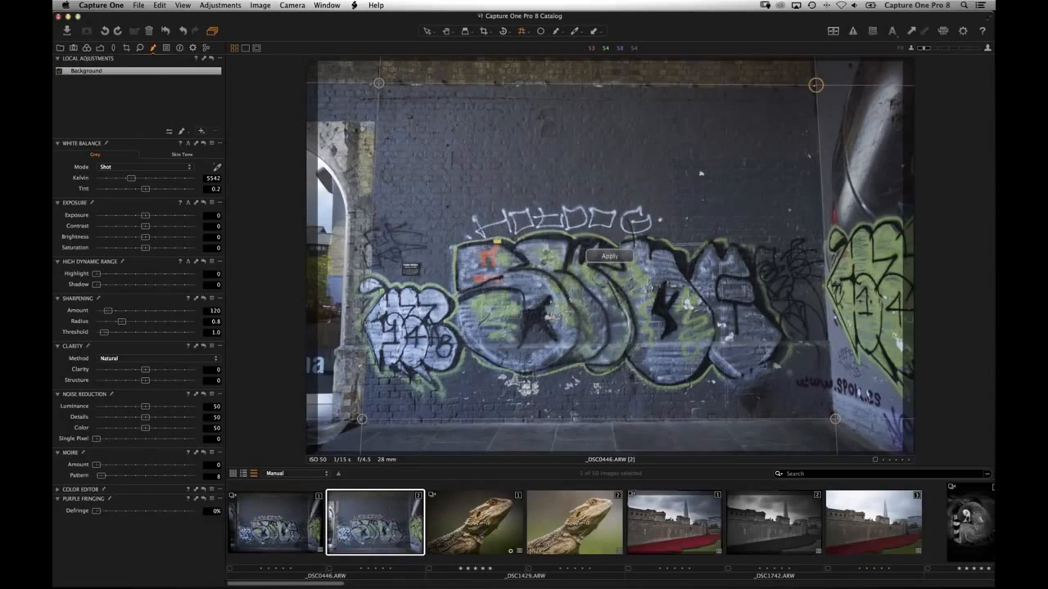
click(610, 256)
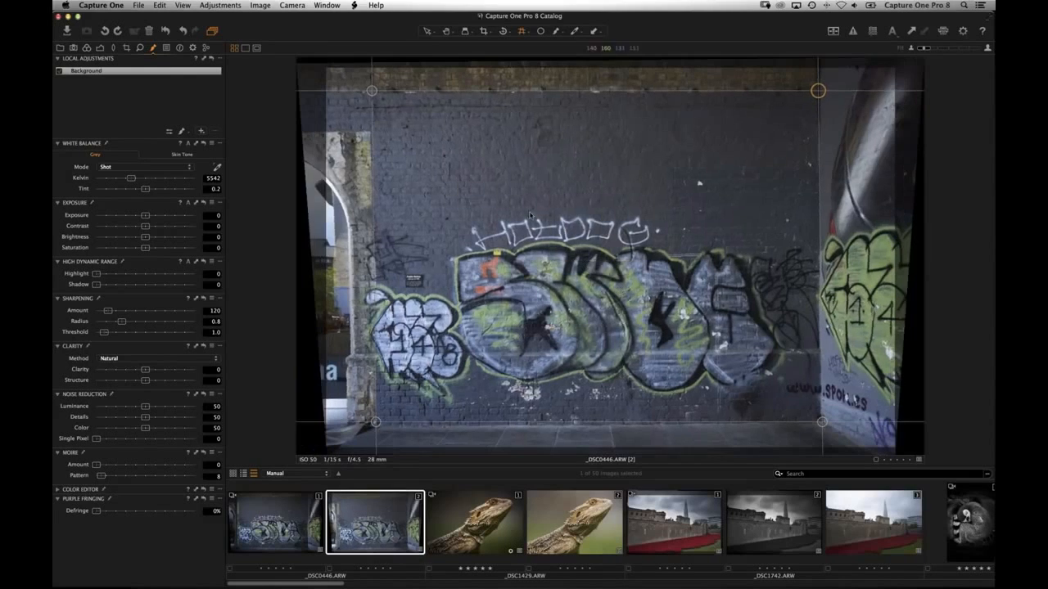
Step: Crop the left side of the photo to remove the archway, leaving a frame of about 22.8 by 16.2 in
key(c)
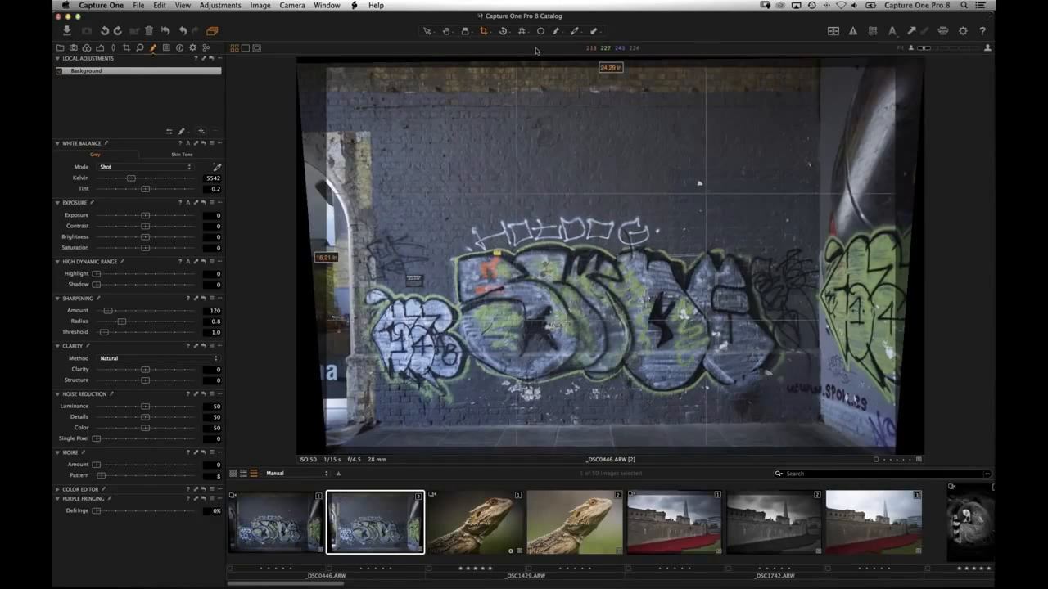
click(483, 32)
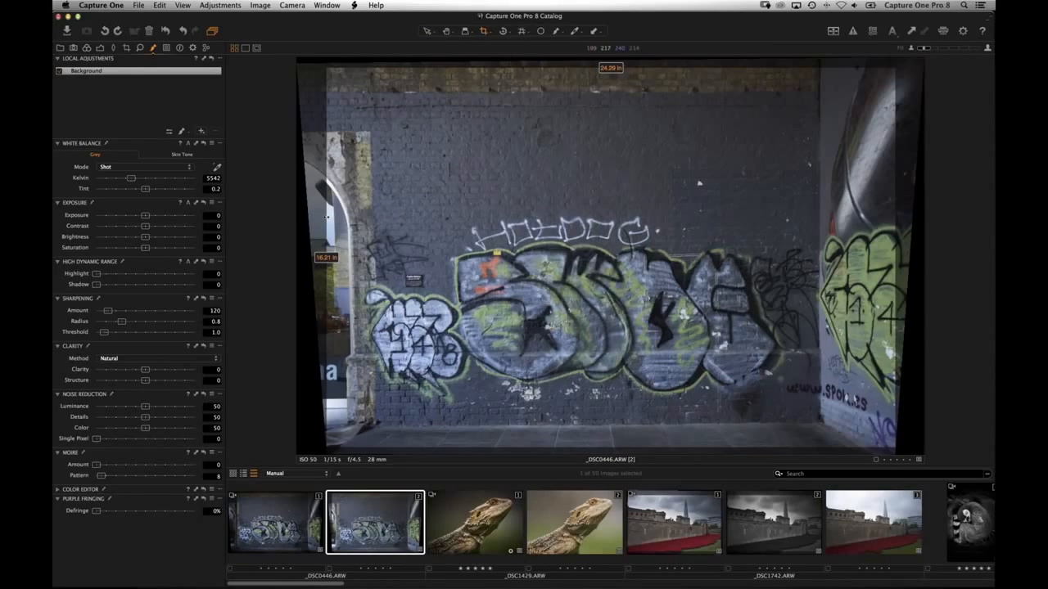
drag(347, 215, 383, 216)
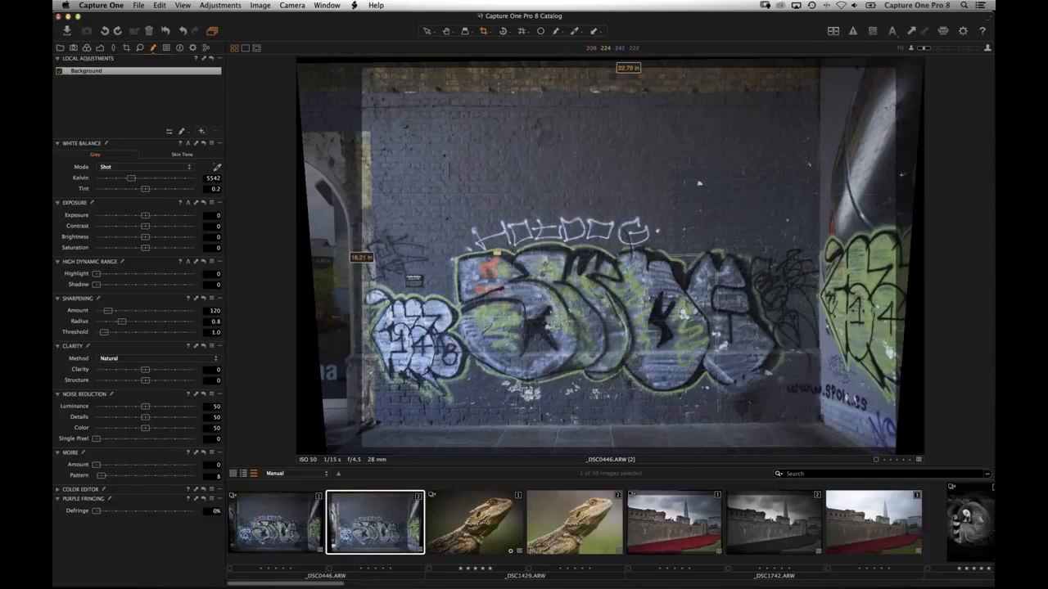
key(v)
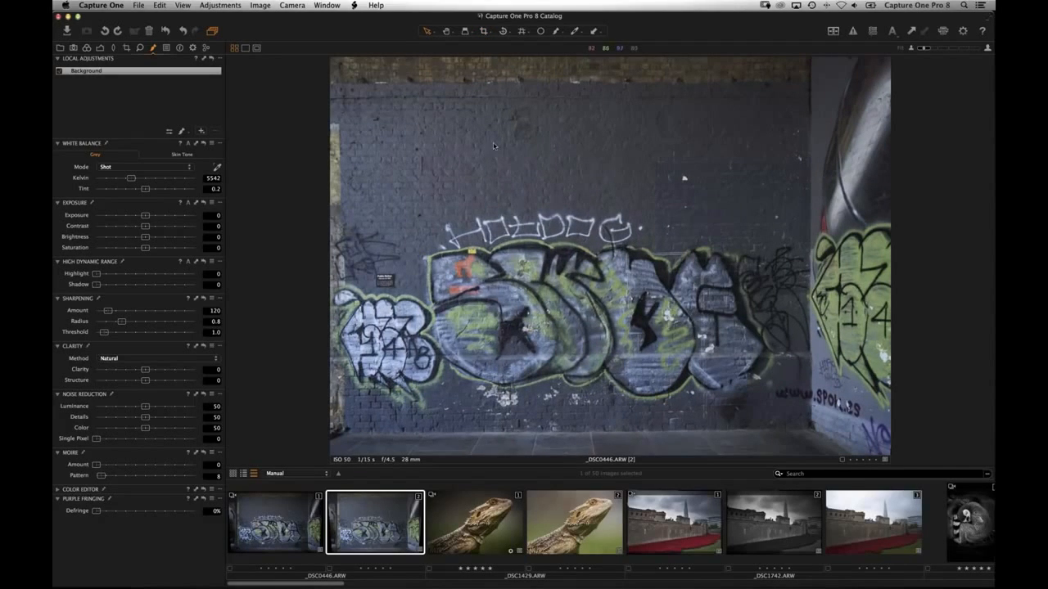
Step: Brush a mask on a new adjustment layer over the left letters of the large graffiti, checking the brush settings between strokes
click(183, 132)
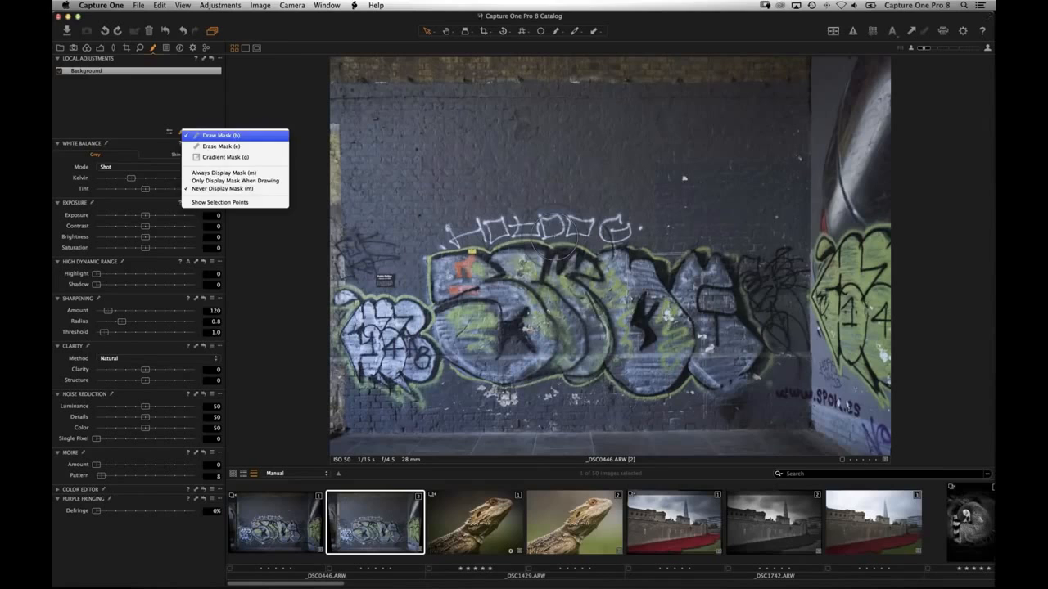
click(542, 257)
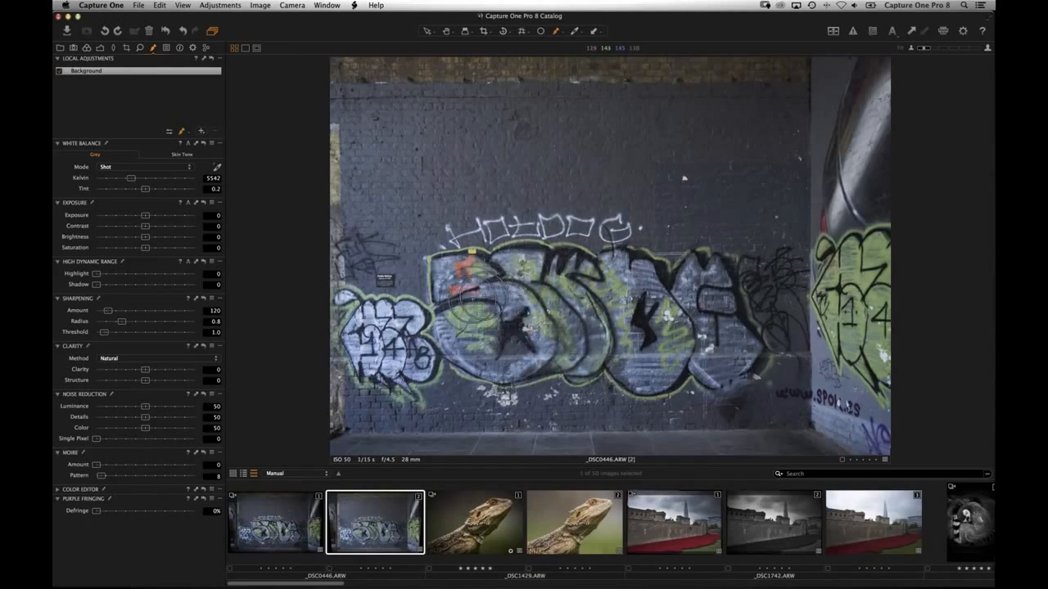
drag(464, 293, 468, 295)
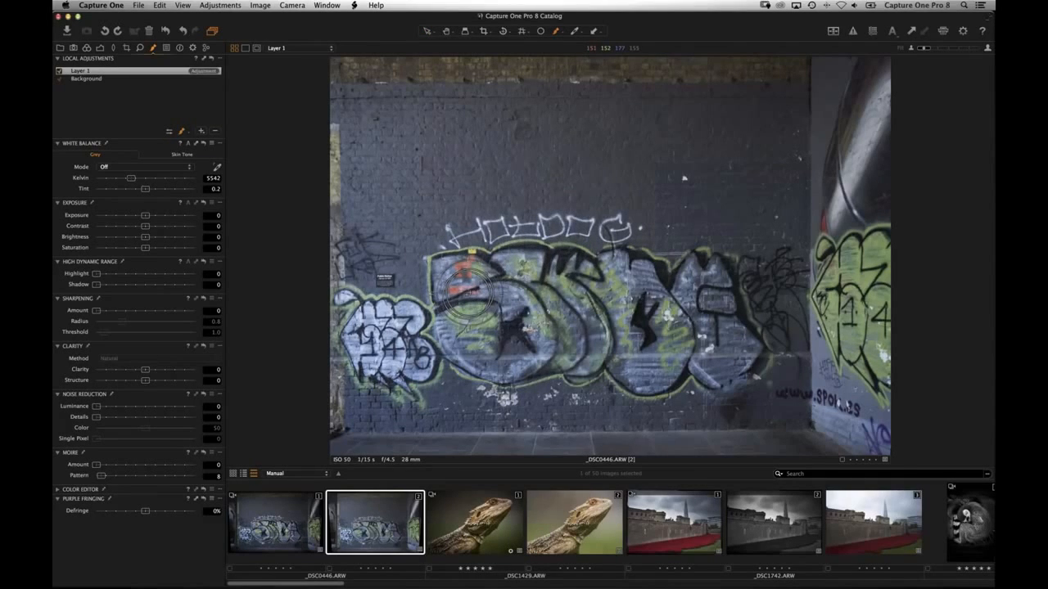
right_click(443, 312)
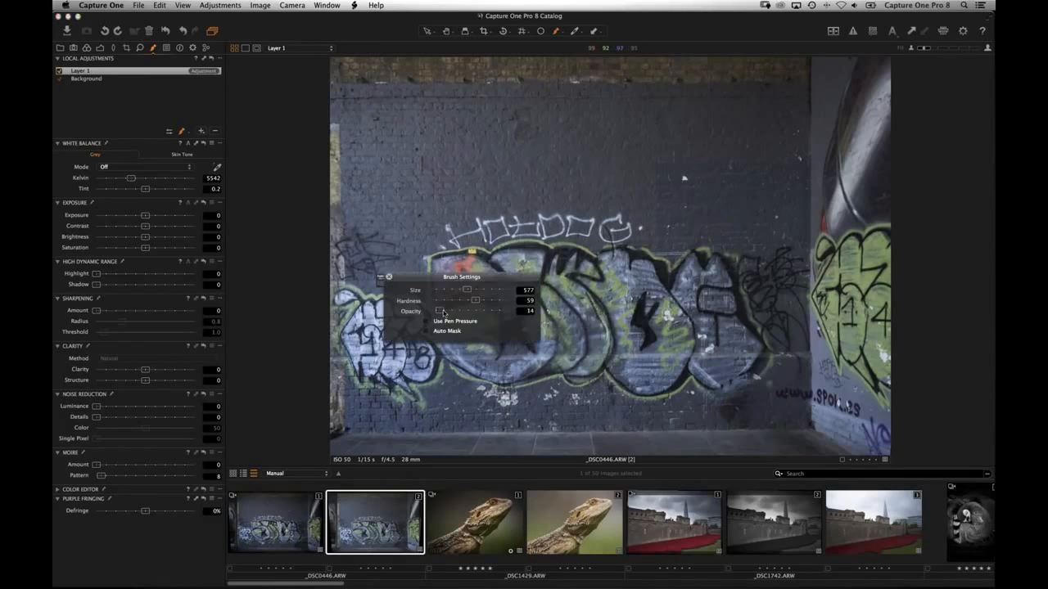
click(389, 276)
mouse_move(458, 280)
mouse_down()
mouse_move(450, 304)
mouse_move(365, 312)
mouse_move(339, 341)
mouse_move(372, 362)
mouse_move(457, 341)
mouse_move(541, 362)
mouse_move(700, 364)
mouse_move(752, 353)
mouse_move(721, 277)
mouse_move(696, 263)
mouse_move(664, 282)
mouse_move(520, 260)
mouse_move(459, 278)
mouse_move(736, 336)
mouse_move(701, 312)
mouse_move(663, 351)
mouse_move(627, 366)
mouse_move(438, 343)
mouse_move(540, 254)
mouse_up()
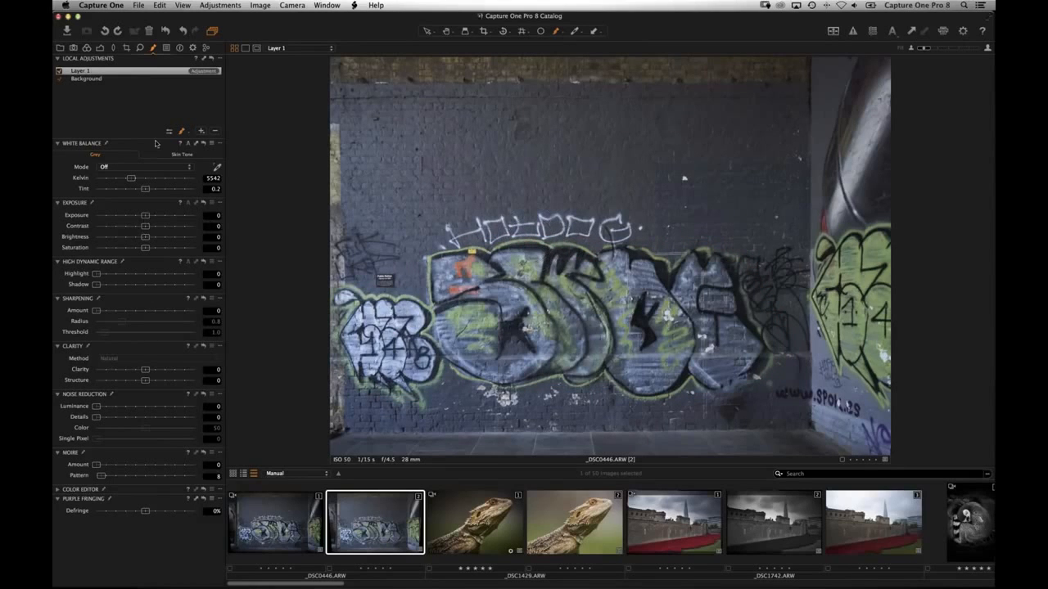
Step: Give the graffiti layer clarity 55, structure 25 and exposure 0.51, and lower the Background exposure to -0.8
mouse_move(146, 371)
mouse_down()
mouse_move(174, 371)
mouse_move(159, 382)
mouse_up()
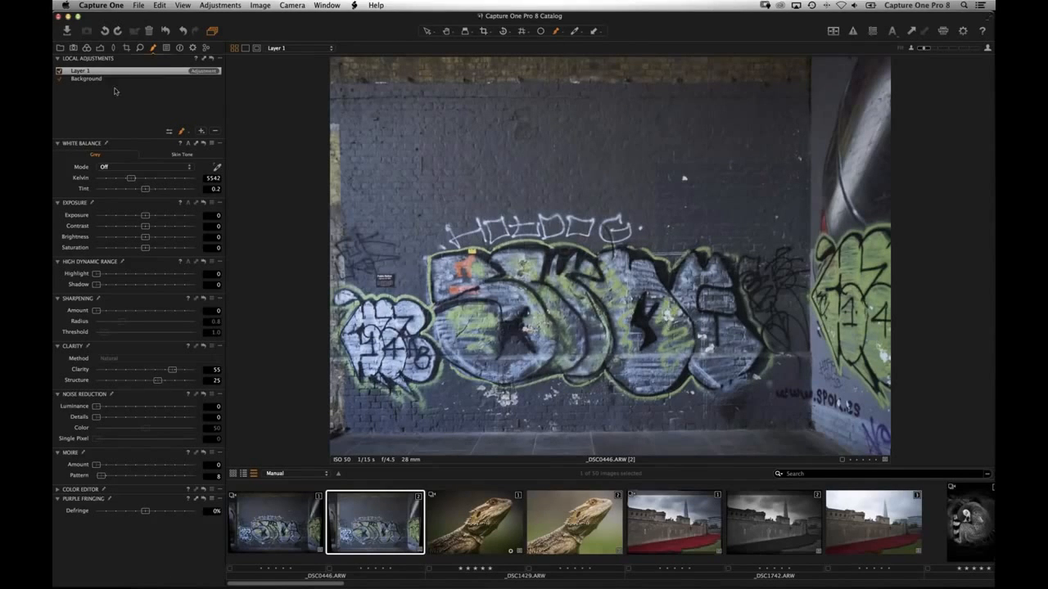
click(97, 79)
mouse_move(145, 215)
mouse_down()
mouse_move(136, 215)
mouse_move(152, 215)
mouse_up()
click(86, 71)
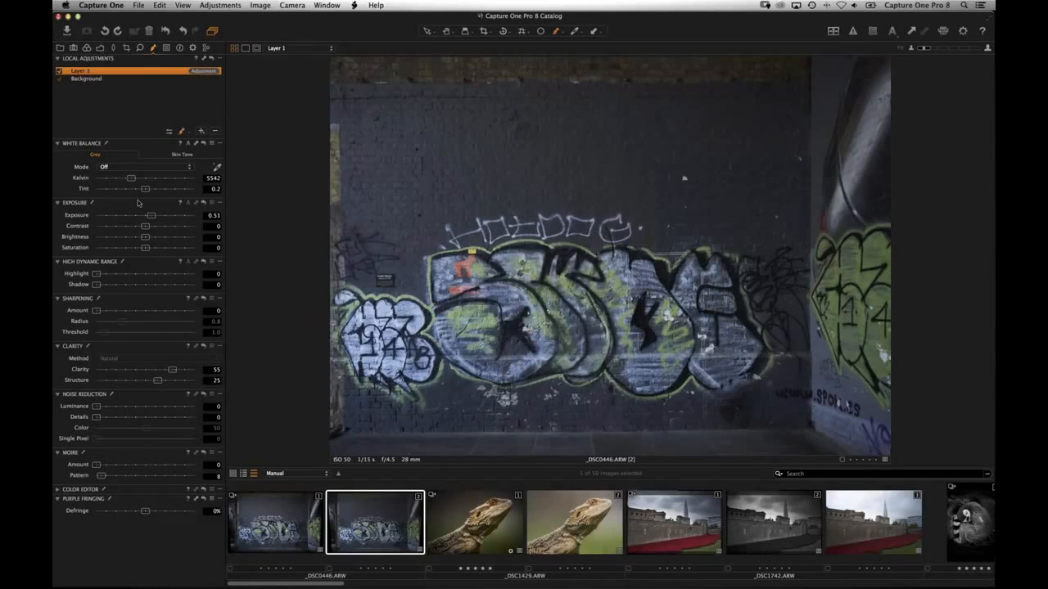
Step: Apply an Elliptic on Crop vignette of about -0.97, and brush over the graffiti's first letter on Layer 1
click(101, 47)
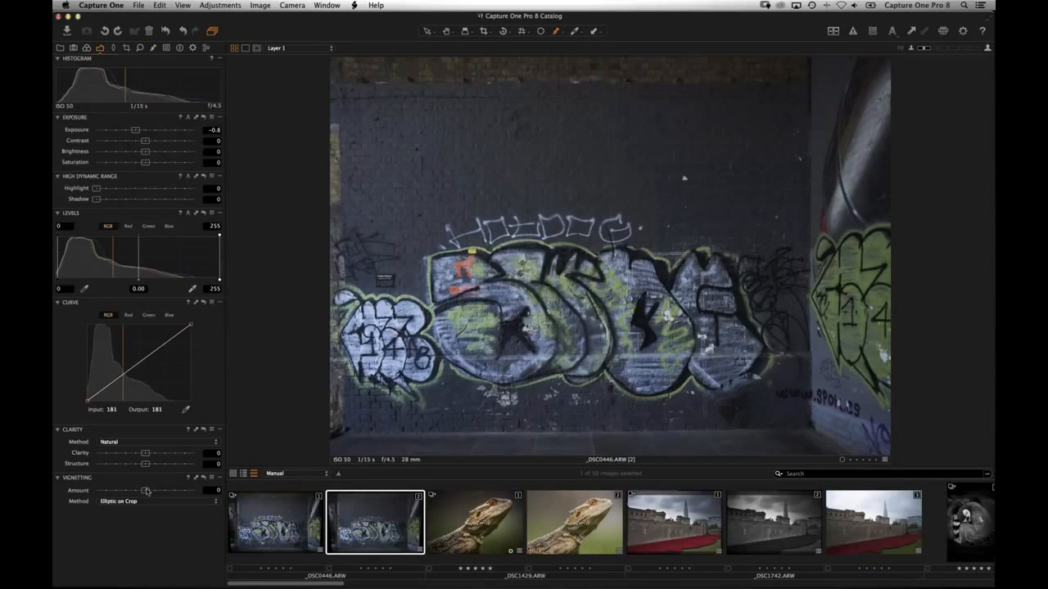
drag(136, 493, 130, 491)
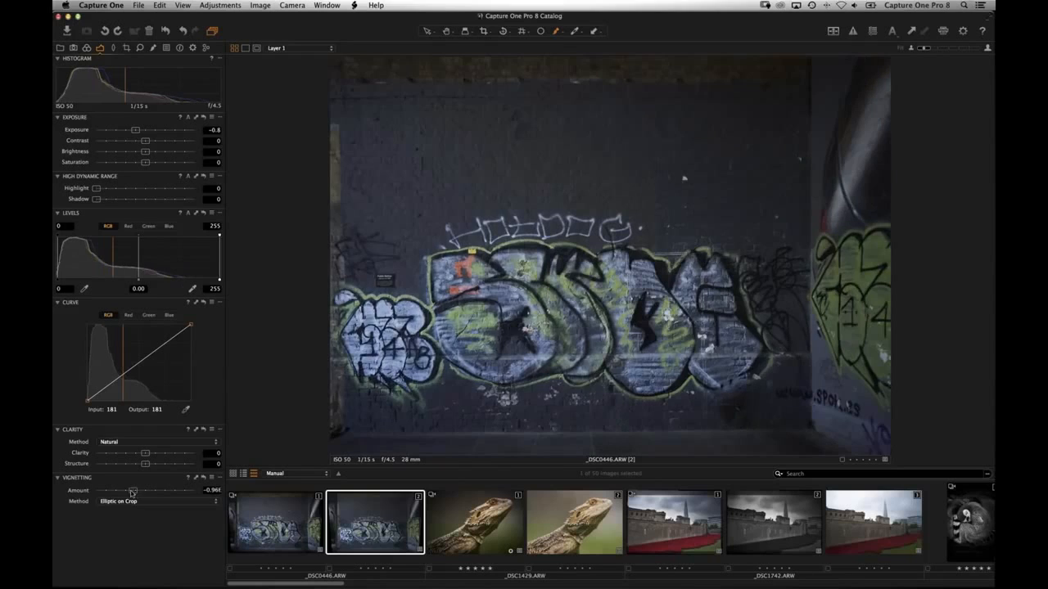
click(154, 48)
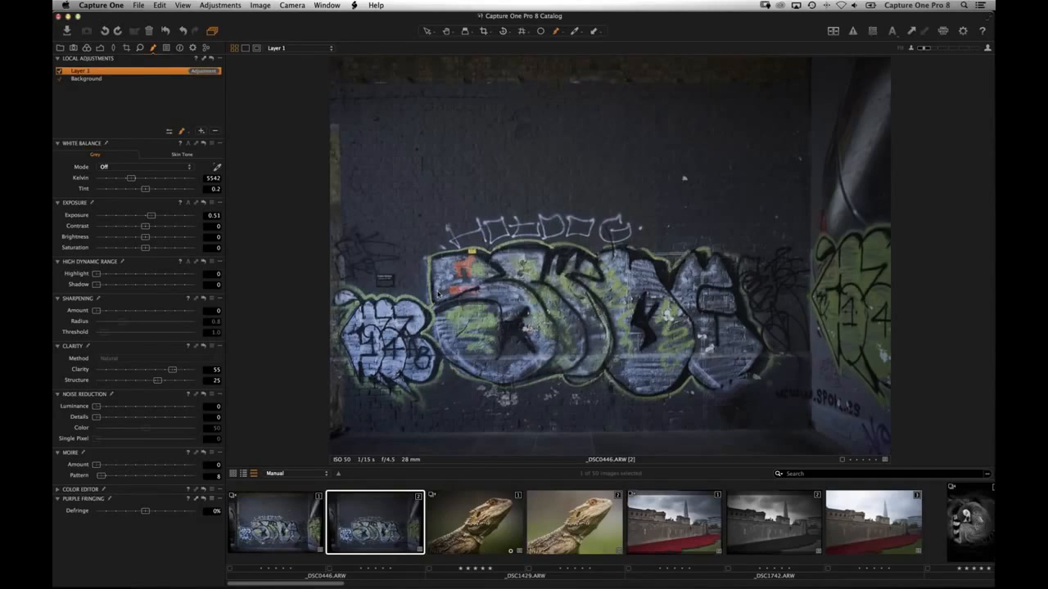
mouse_move(438, 294)
mouse_down()
mouse_move(465, 282)
mouse_move(455, 273)
mouse_up()
right_click(455, 273)
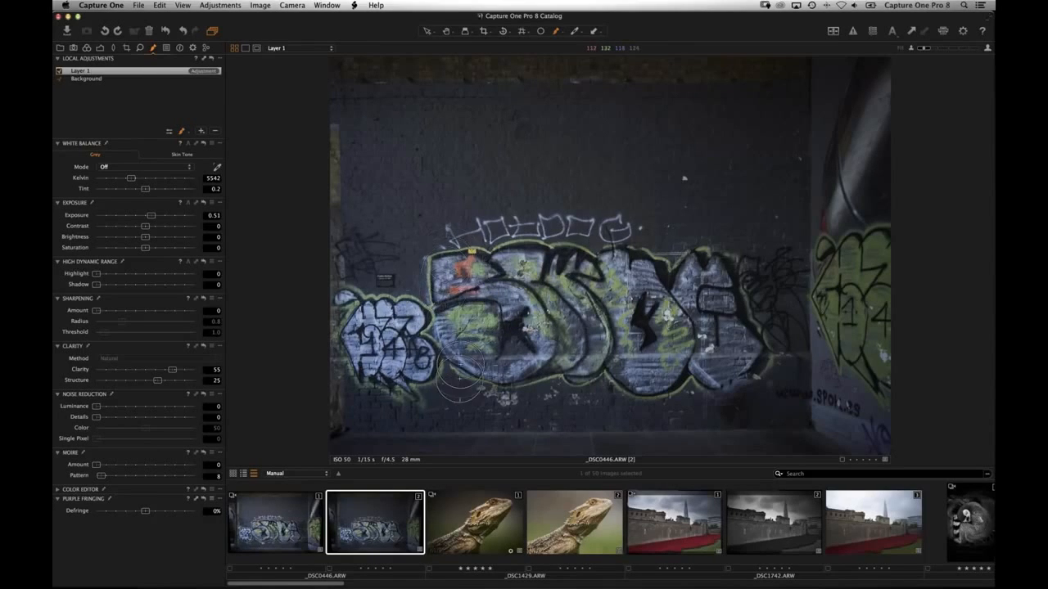
Step: On the second _DSC1429.ARW variant, examine the lizard's spines and the background at full size, and set the sharpening amount to 0
click(571, 528)
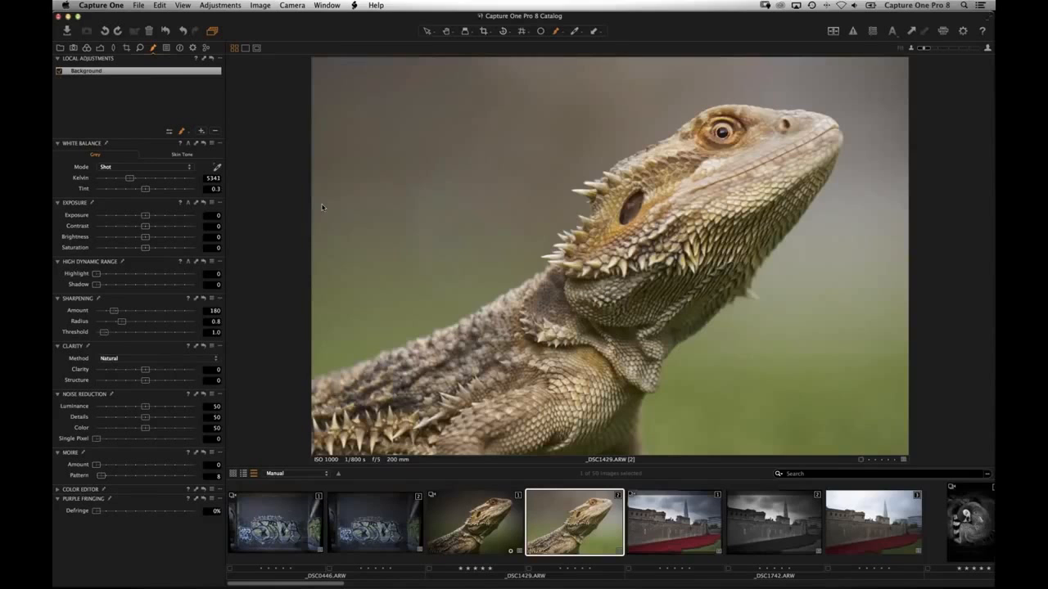
click(220, 59)
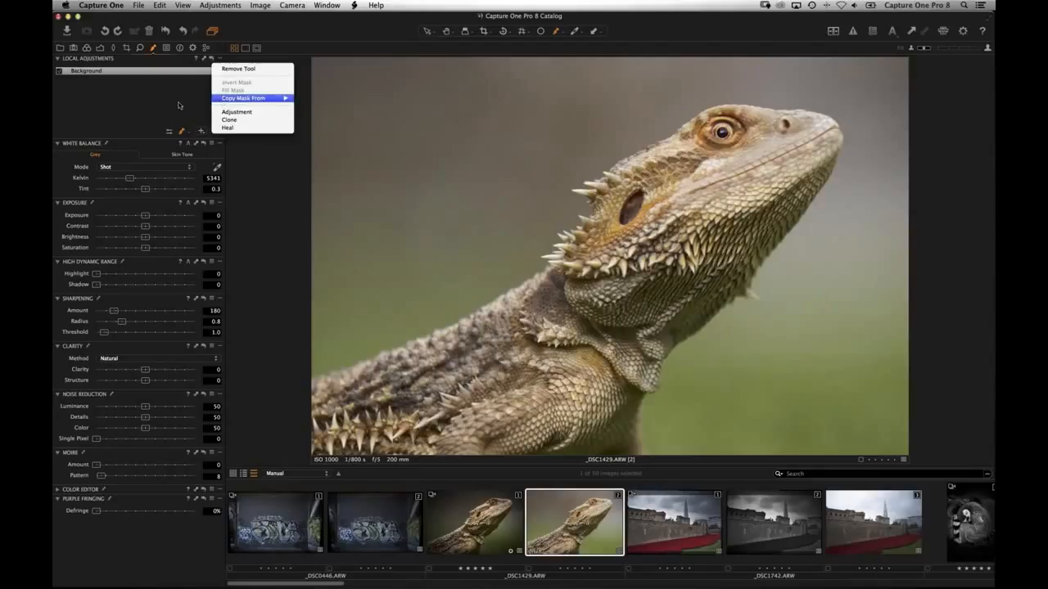
click(127, 174)
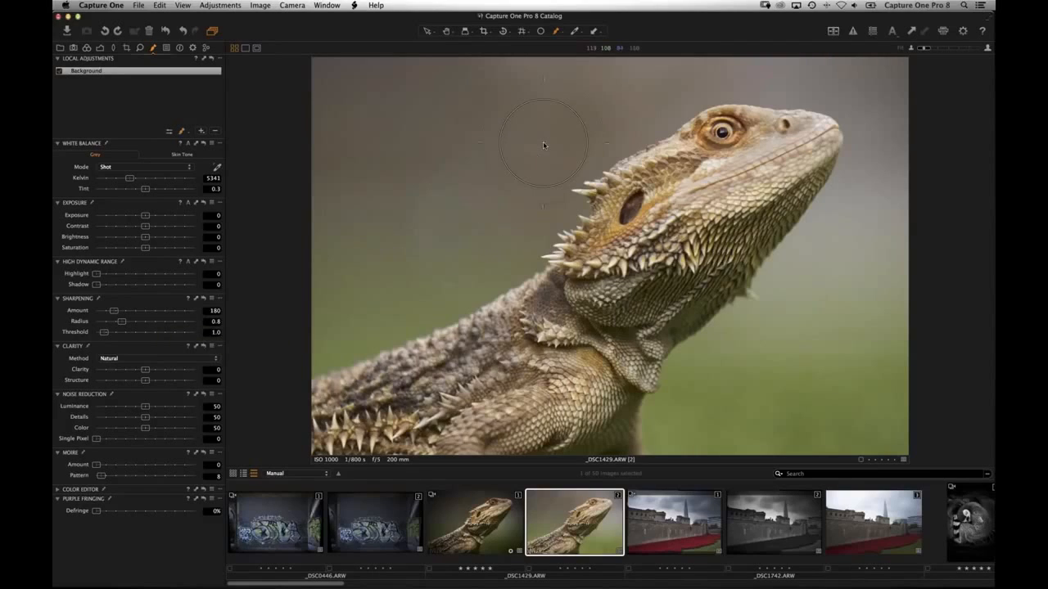
key(period)
mouse_move(480, 214)
mouse_down()
mouse_move(540, 258)
mouse_move(718, 321)
mouse_up()
key(v)
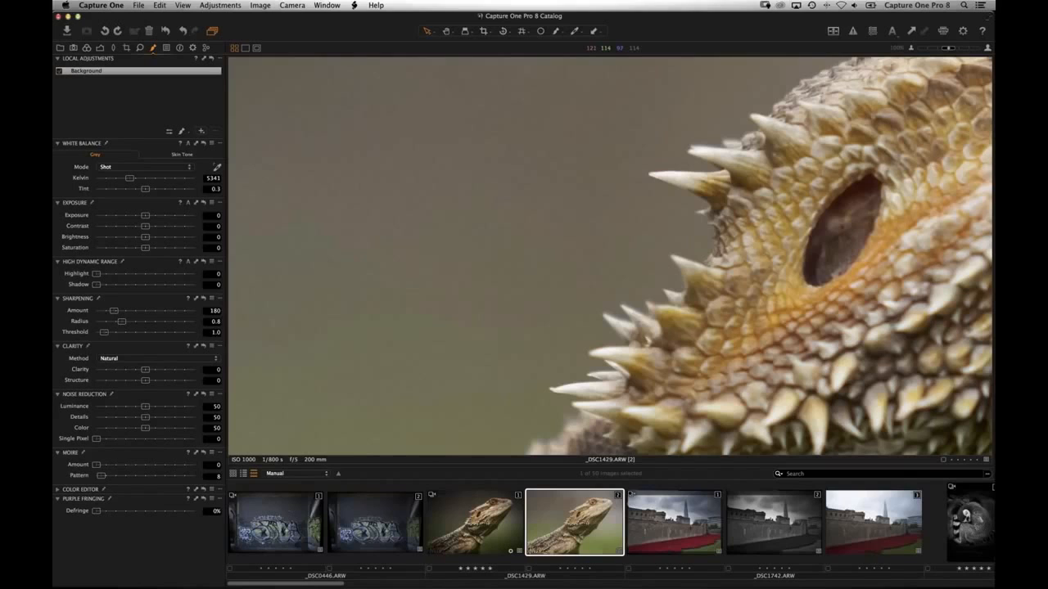
double_click(577, 189)
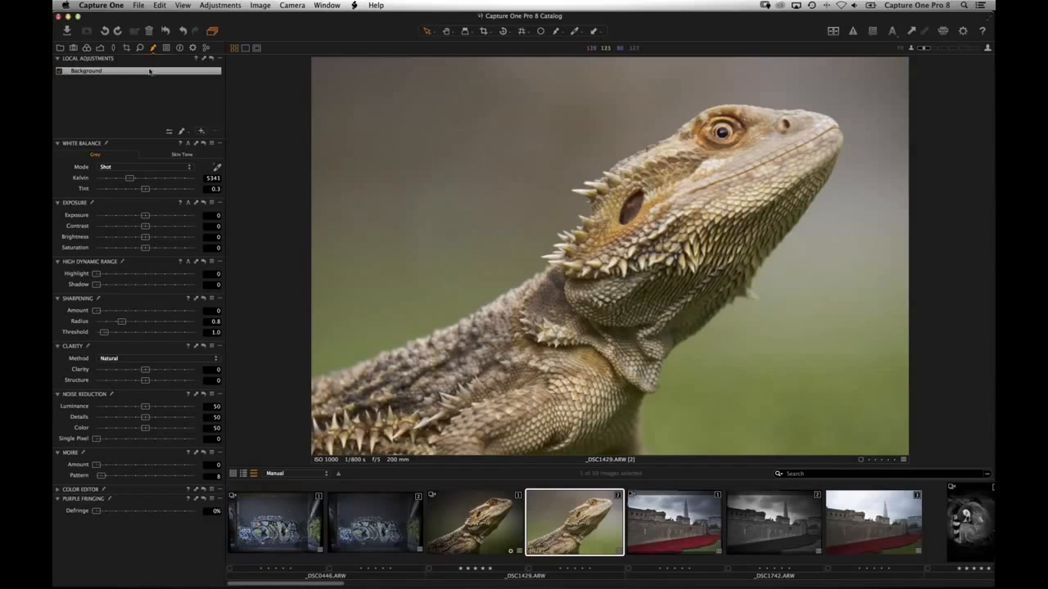
Step: Set the lizard photo's exposure to -0.18, with levels at 241 for the highlights and -0.20 for the midtones
click(99, 48)
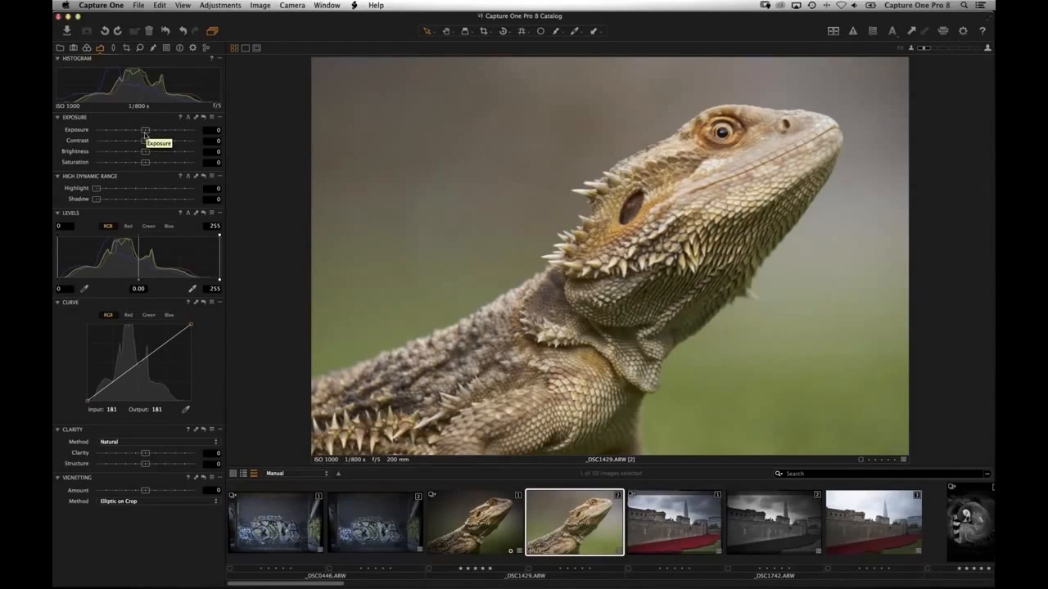
drag(145, 131, 142, 130)
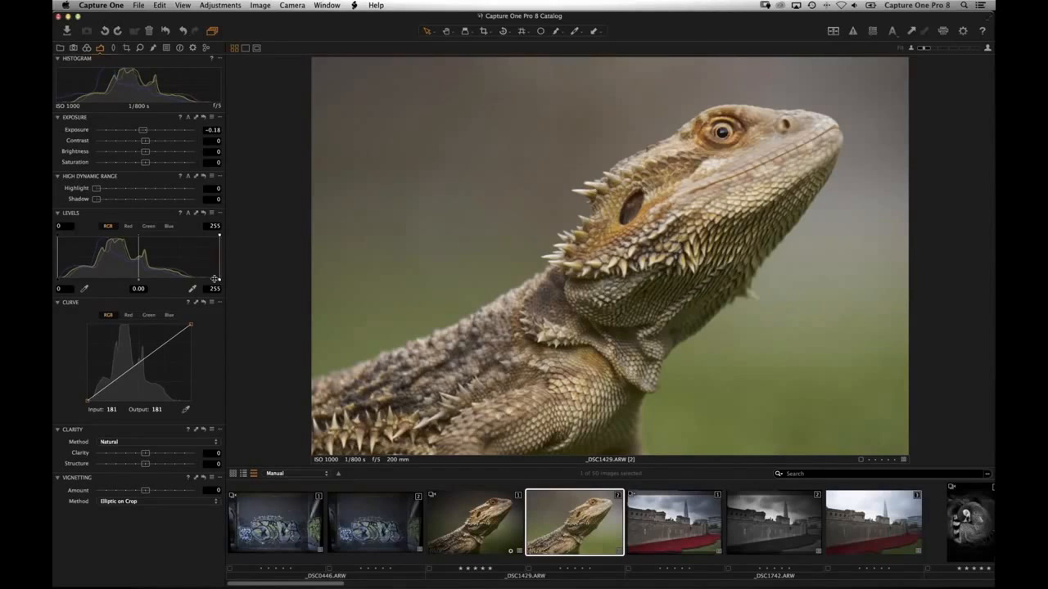
drag(212, 279, 211, 279)
drag(138, 279, 148, 279)
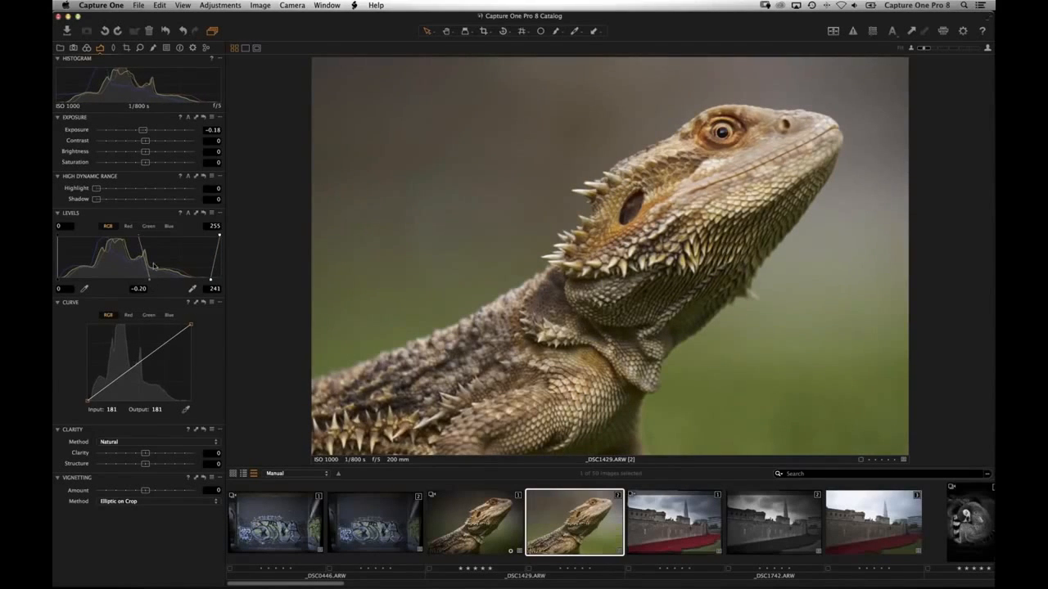
Step: Check the Draw Mask brush settings and paint a closed mask outline just inside the lizard's edges on a new adjustment layer
click(154, 47)
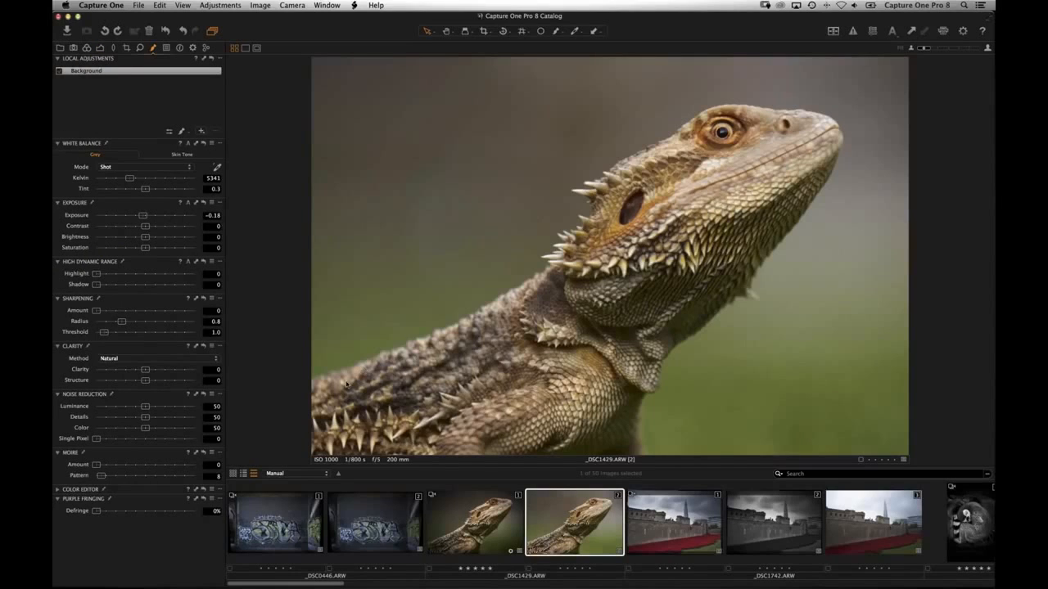
click(182, 132)
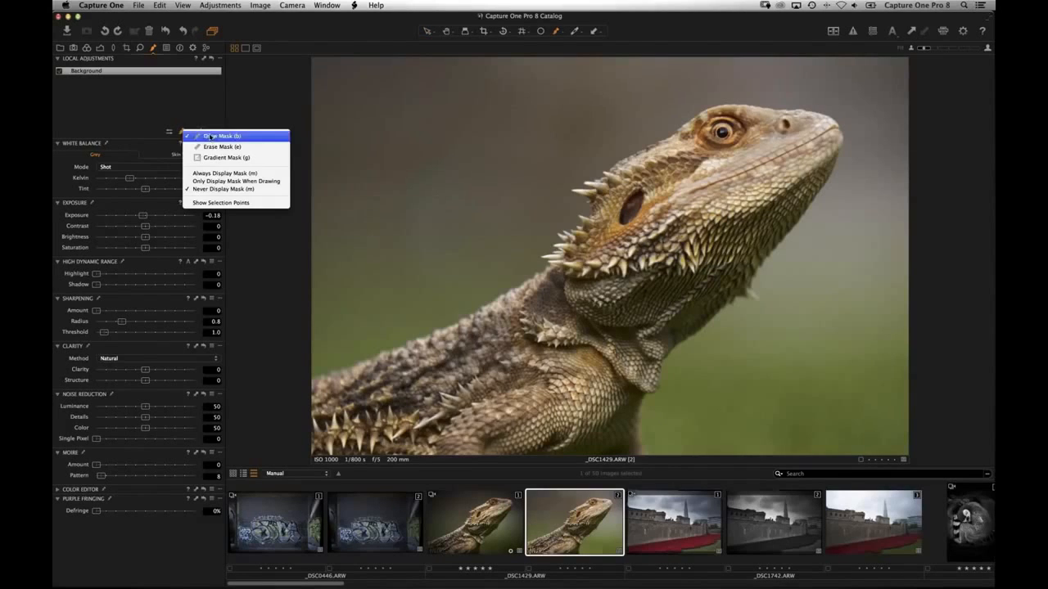
click(265, 145)
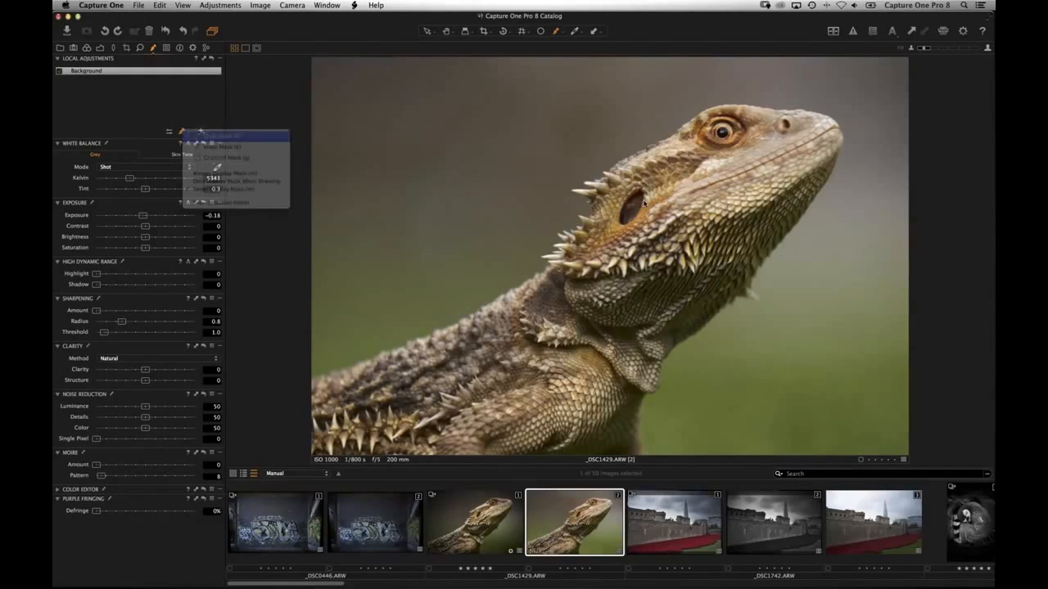
right_click(688, 194)
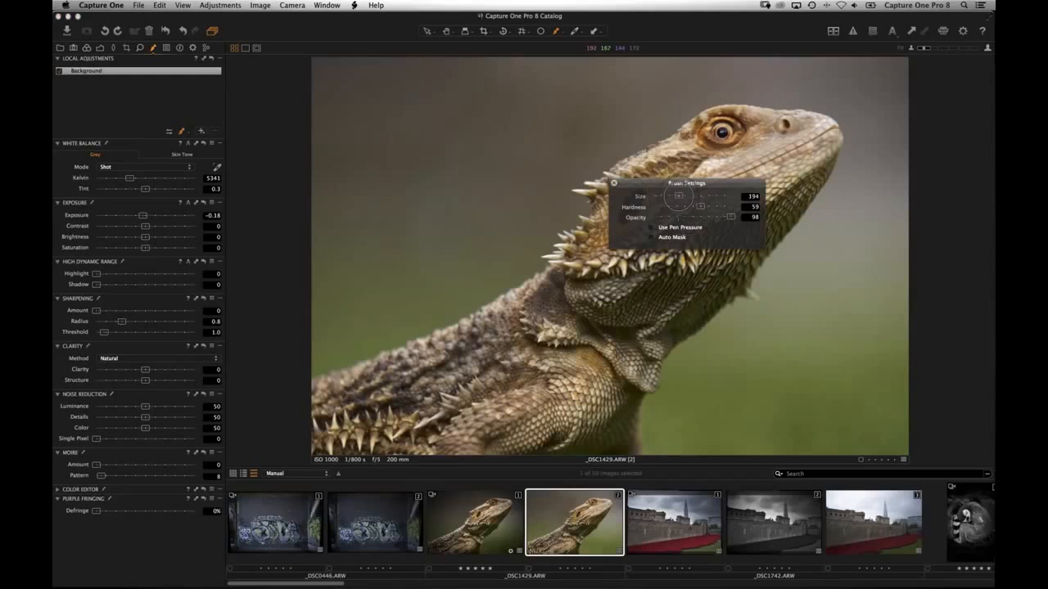
mouse_move(693, 141)
mouse_down()
mouse_move(676, 164)
mouse_move(686, 151)
mouse_move(613, 181)
mouse_move(728, 133)
mouse_move(737, 114)
mouse_move(826, 141)
mouse_move(819, 123)
mouse_move(800, 127)
mouse_move(660, 189)
mouse_move(610, 193)
mouse_move(564, 260)
mouse_move(499, 318)
mouse_move(465, 340)
mouse_move(352, 372)
mouse_move(316, 405)
mouse_up()
mouse_move(541, 296)
mouse_down()
mouse_move(442, 355)
mouse_move(324, 450)
mouse_move(343, 461)
mouse_move(514, 446)
mouse_up()
mouse_move(613, 453)
mouse_down()
mouse_move(622, 418)
mouse_move(634, 379)
mouse_move(640, 371)
mouse_move(647, 380)
mouse_move(644, 355)
mouse_move(721, 293)
mouse_up()
mouse_move(754, 244)
mouse_down()
mouse_move(782, 223)
mouse_move(827, 147)
mouse_move(820, 128)
mouse_move(774, 128)
mouse_up()
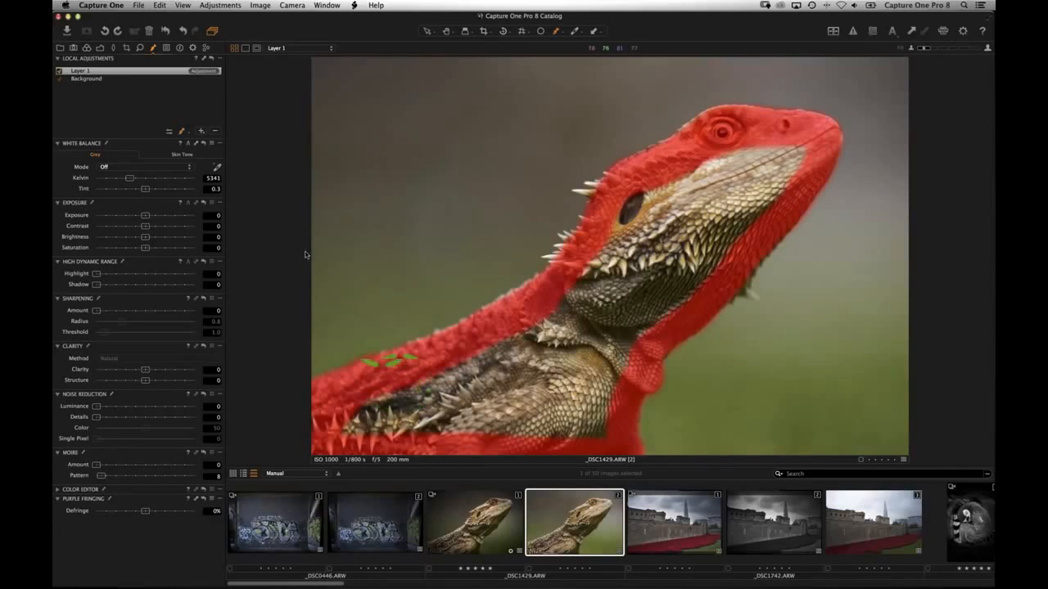
Step: Fill the inside of the outlined lizard mask and hide the mask overlay
click(217, 59)
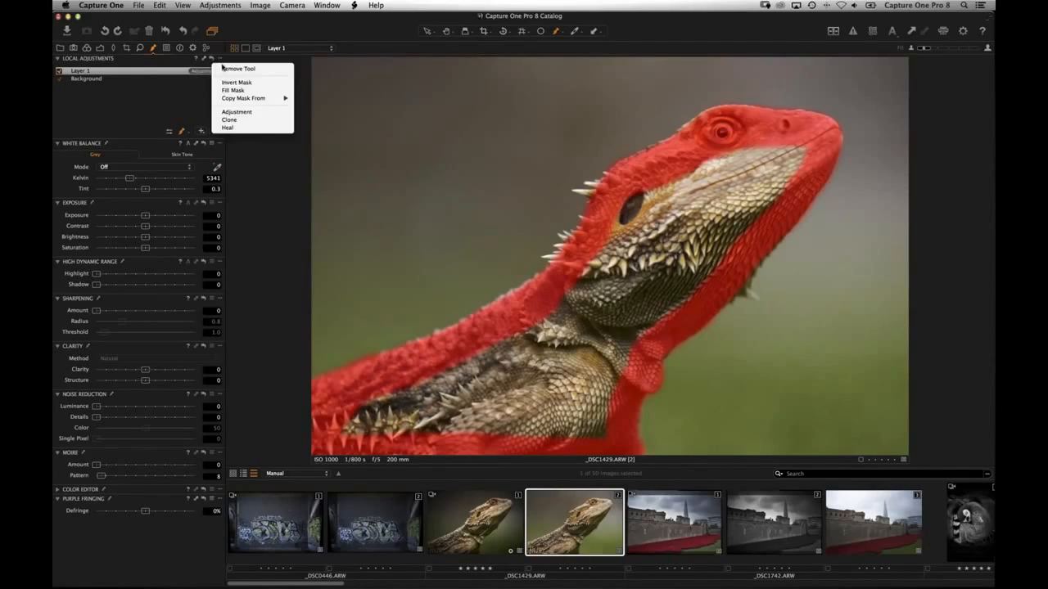
click(262, 91)
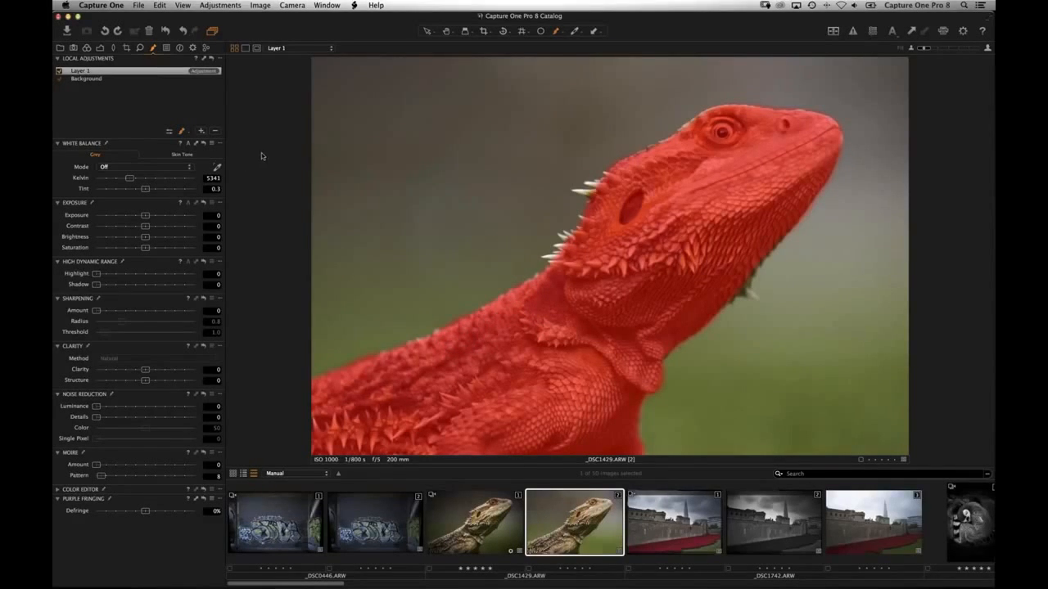
key(m)
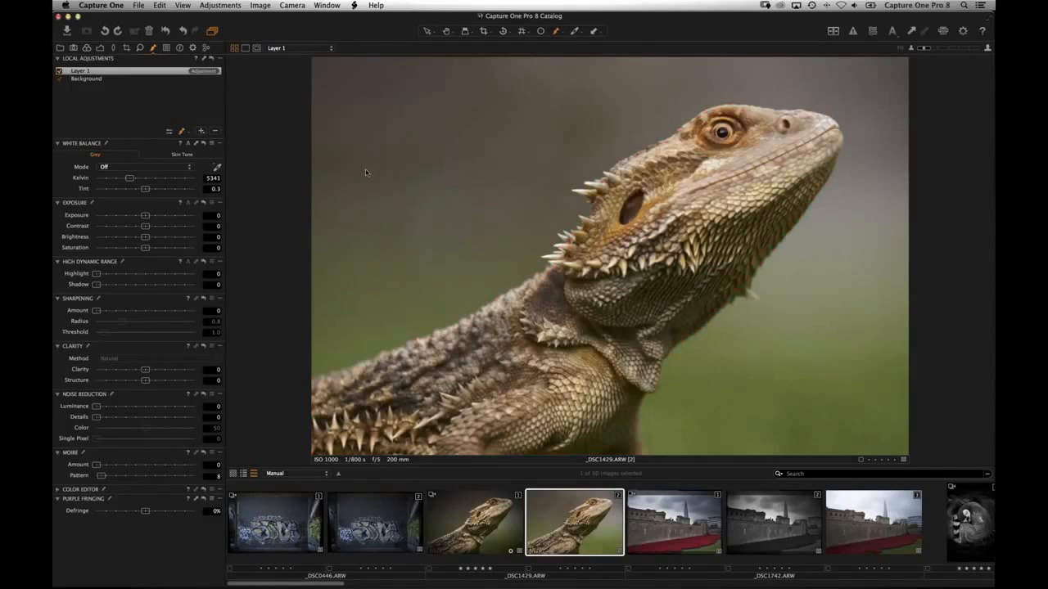
Step: Set Layer 1's sharpening amount to 212 and structure to 52, judging the detail on the lizard's head up close
key(period)
drag(830, 107, 714, 185)
key(comma)
double_click(758, 132)
drag(412, 287, 561, 171)
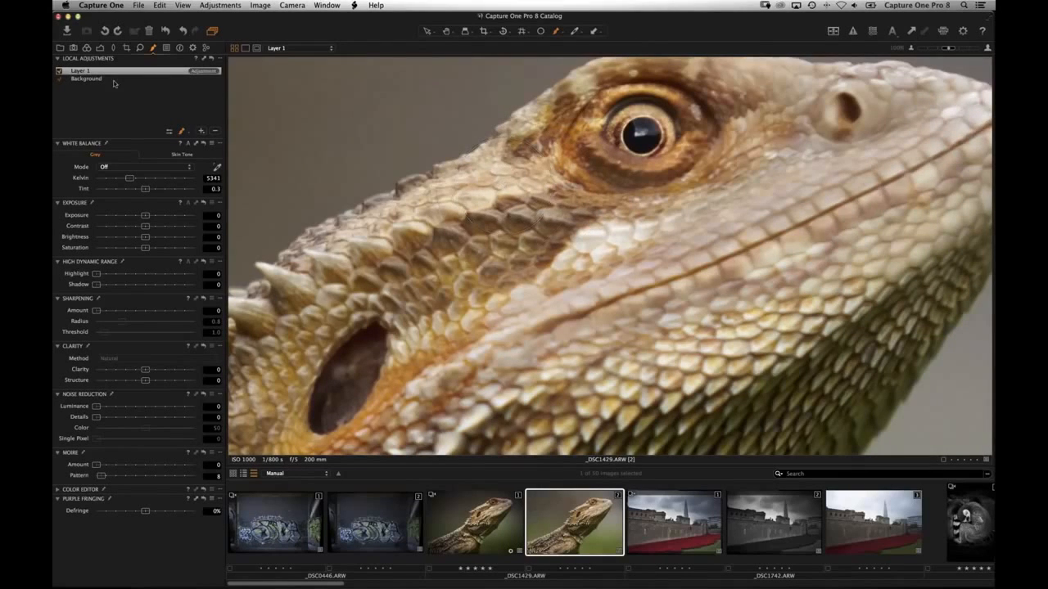
drag(97, 311, 118, 318)
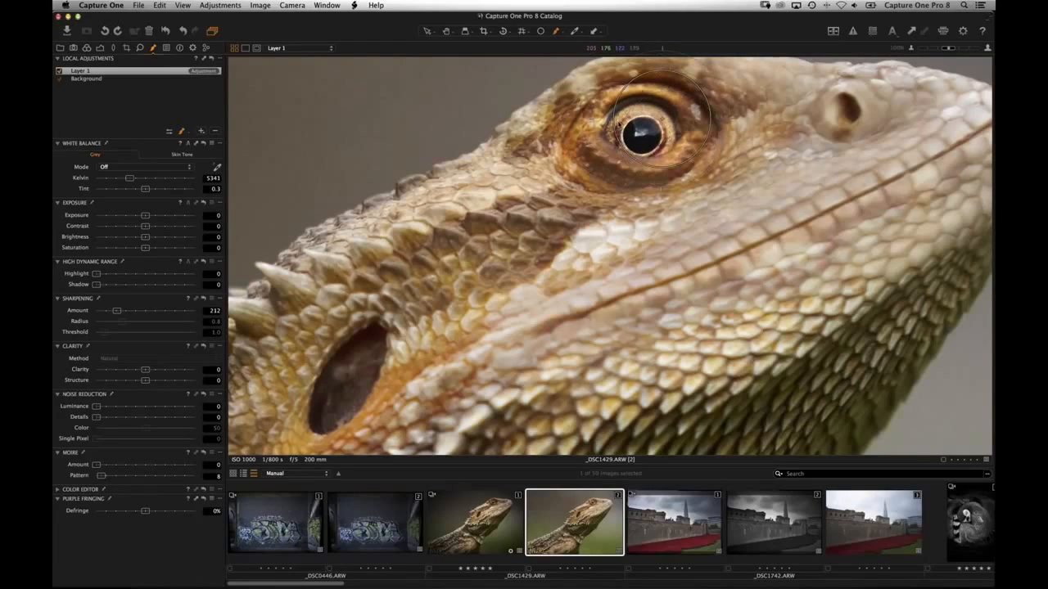
drag(146, 383, 172, 385)
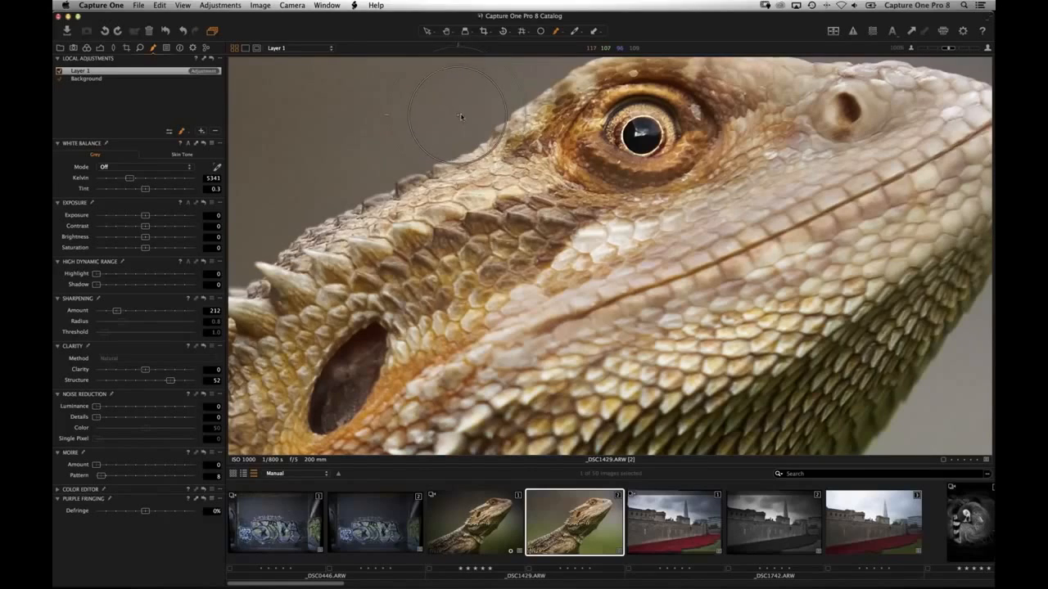
key(comma)
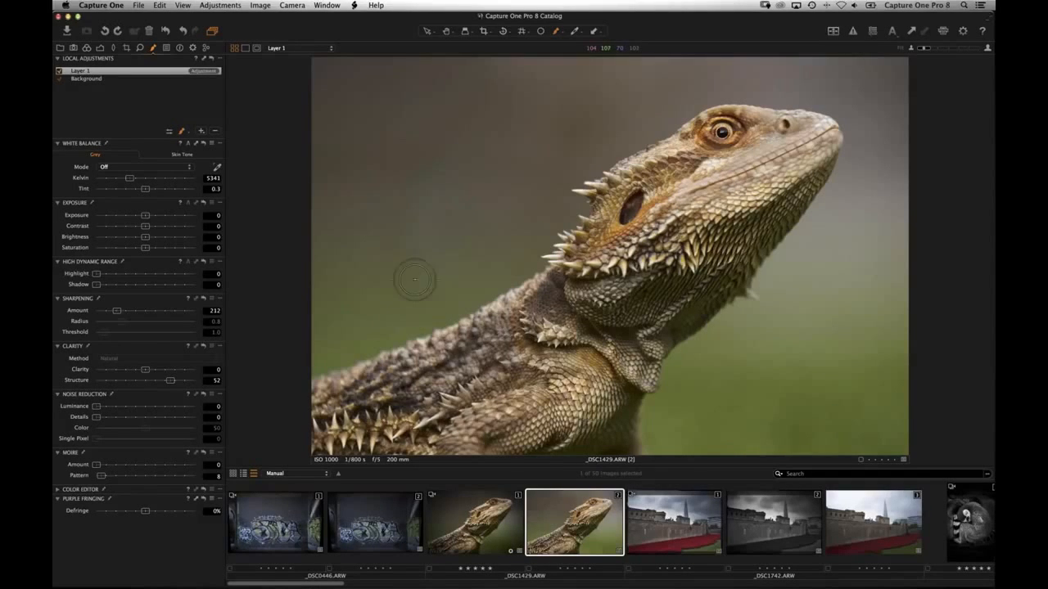
Step: Add an adjustment layer named Background and copy Layer 1's mask into it
click(201, 131)
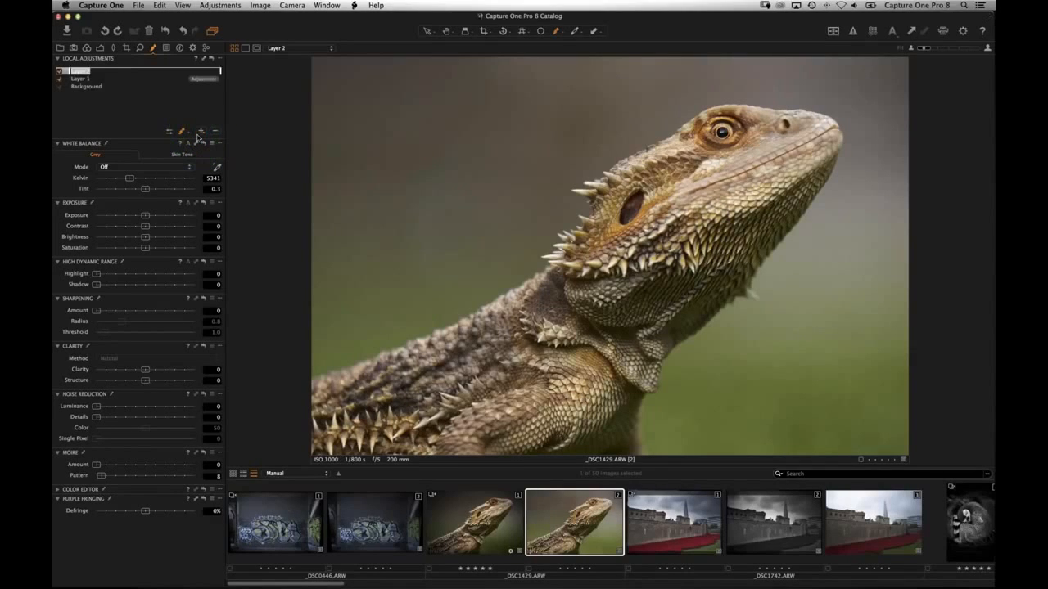
text(Rackground)
key(Return)
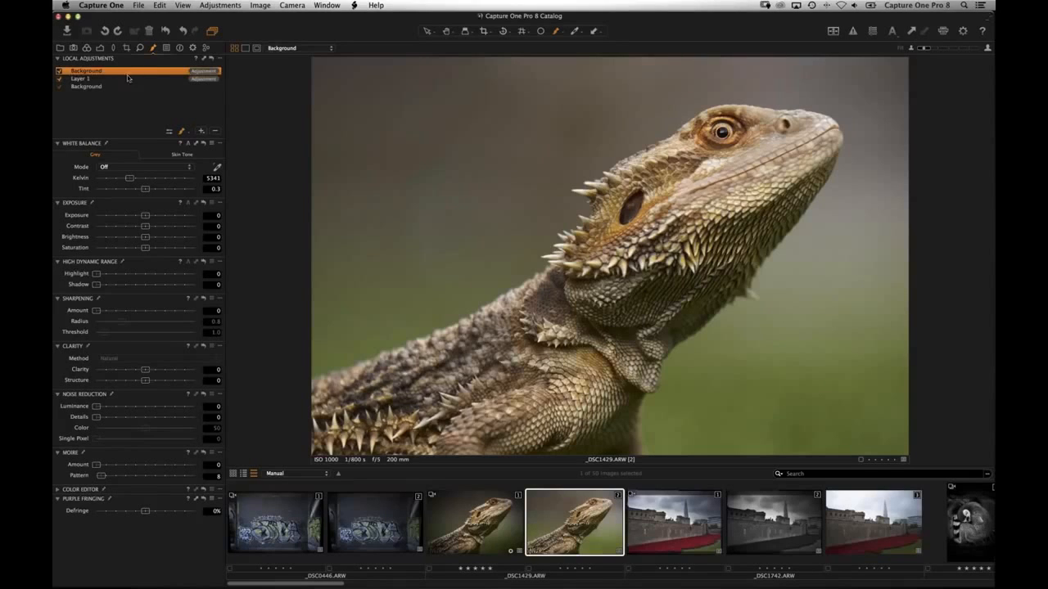
click(219, 60)
mouse_move(250, 98)
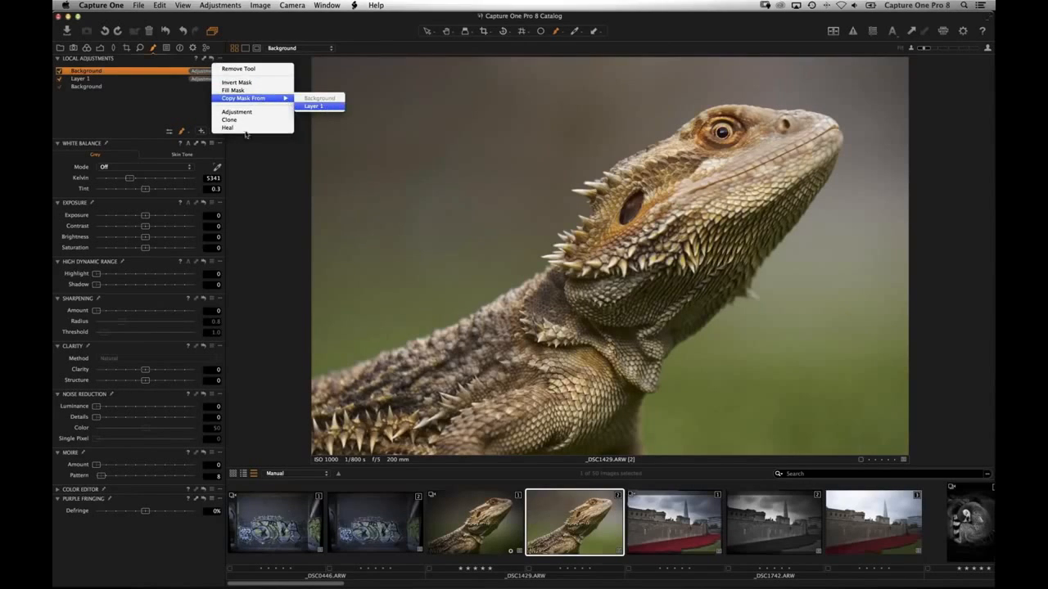
click(246, 134)
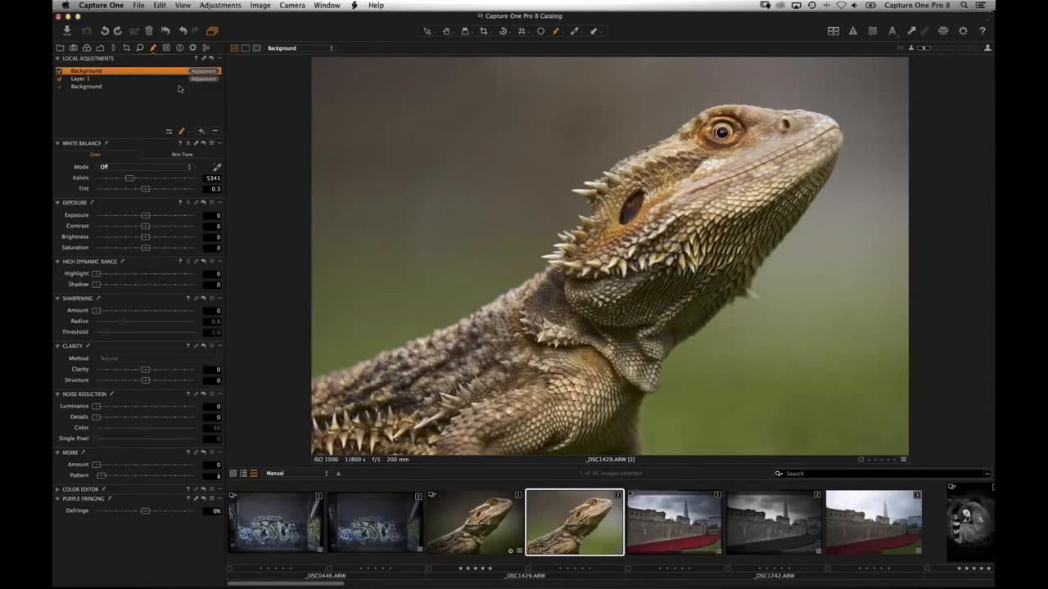
Step: Invert the new Background layer's mask so it covers everything but the lizard, and show the mask overlay
click(220, 58)
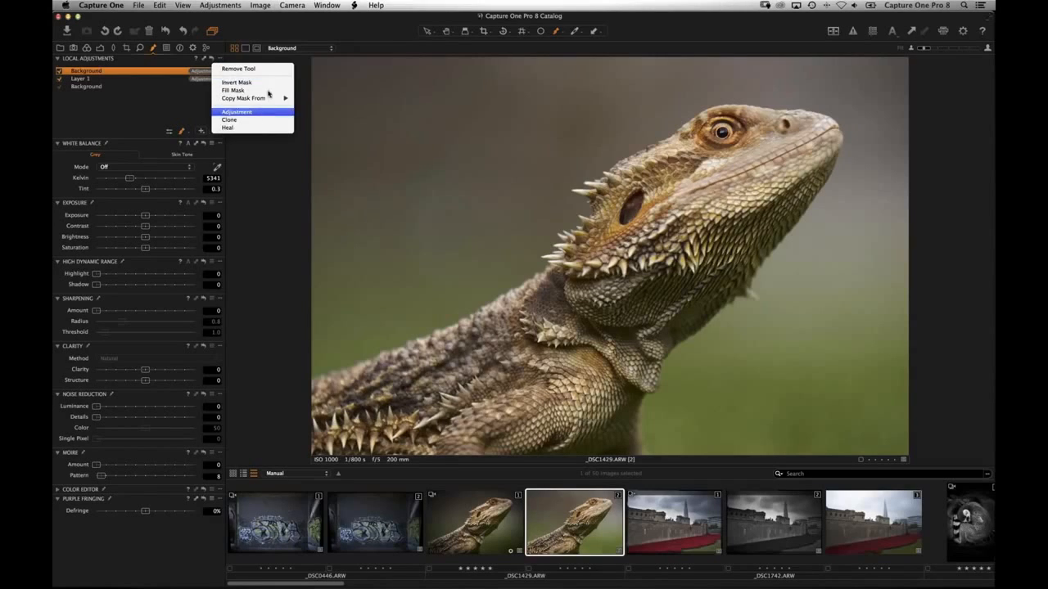
click(271, 84)
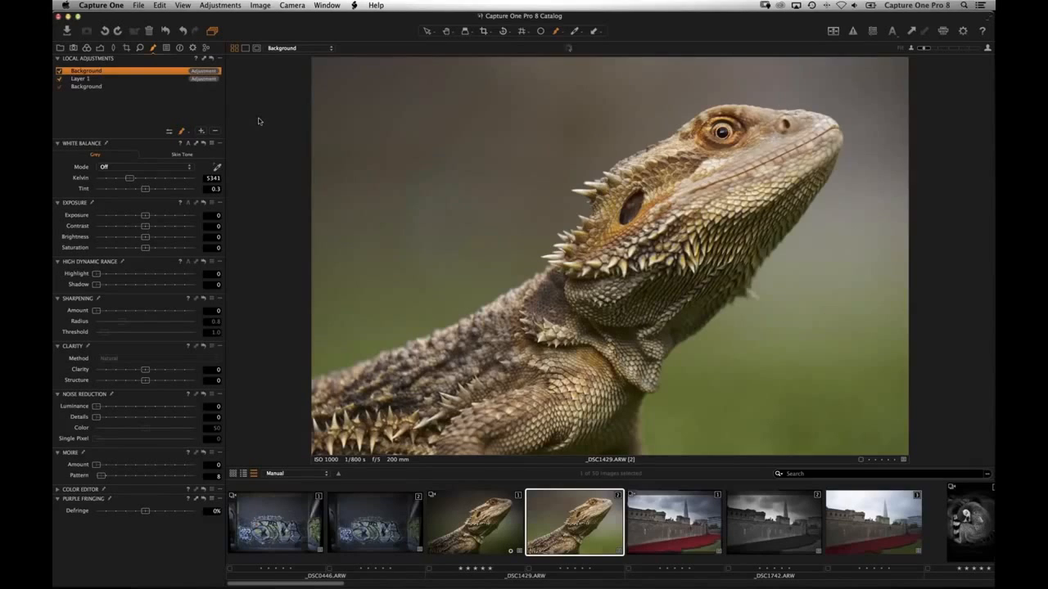
key(m)
key(m)
key(m)
key(m)
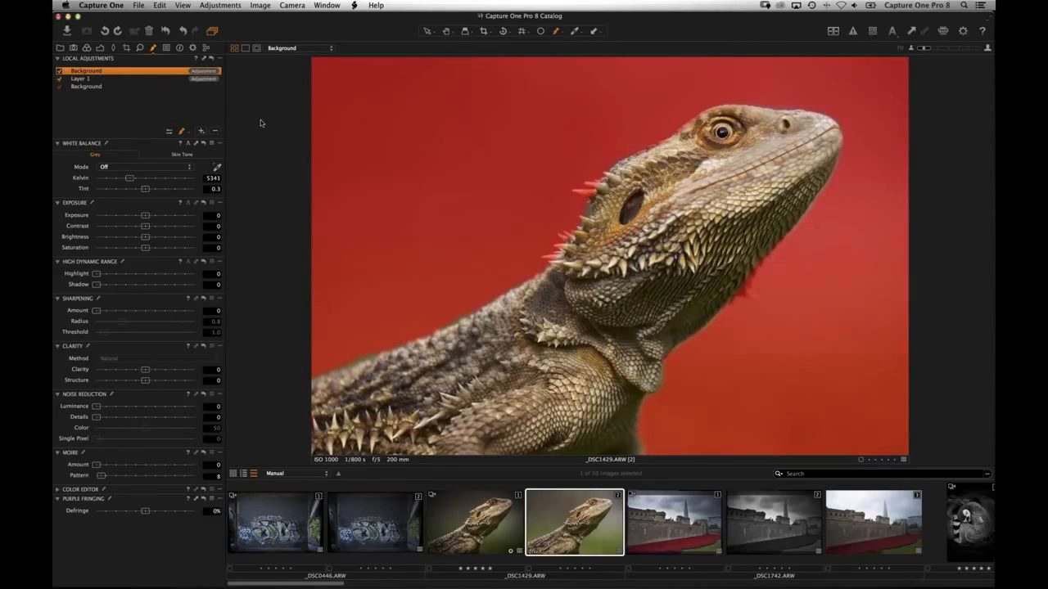
Step: Hide the mask overlay and set the new Background layer's saturation to -10 and exposure to -0.24
key(m)
key(m)
key(m)
key(m)
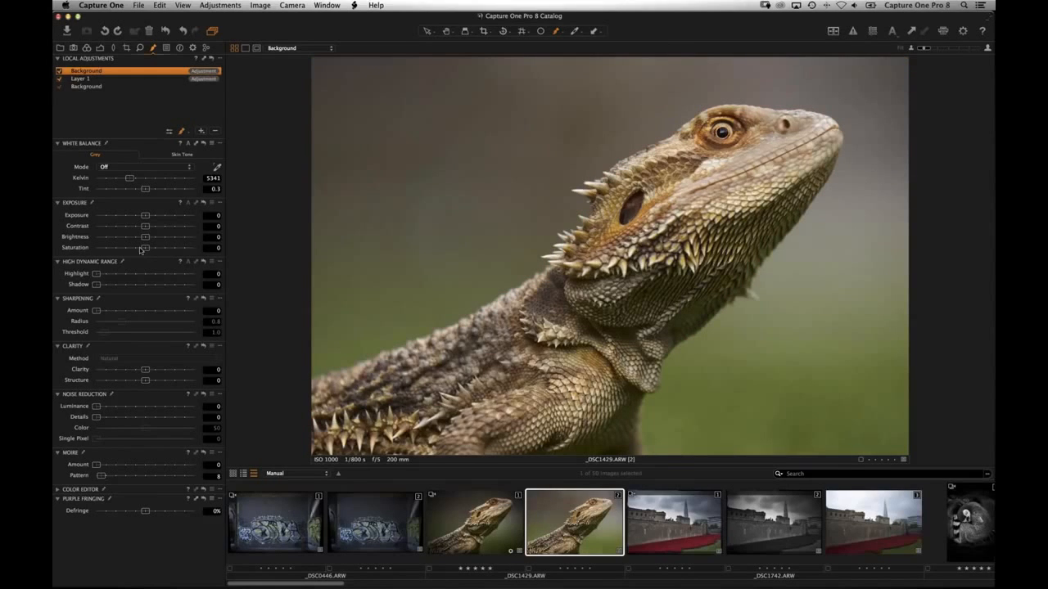
drag(145, 248, 149, 225)
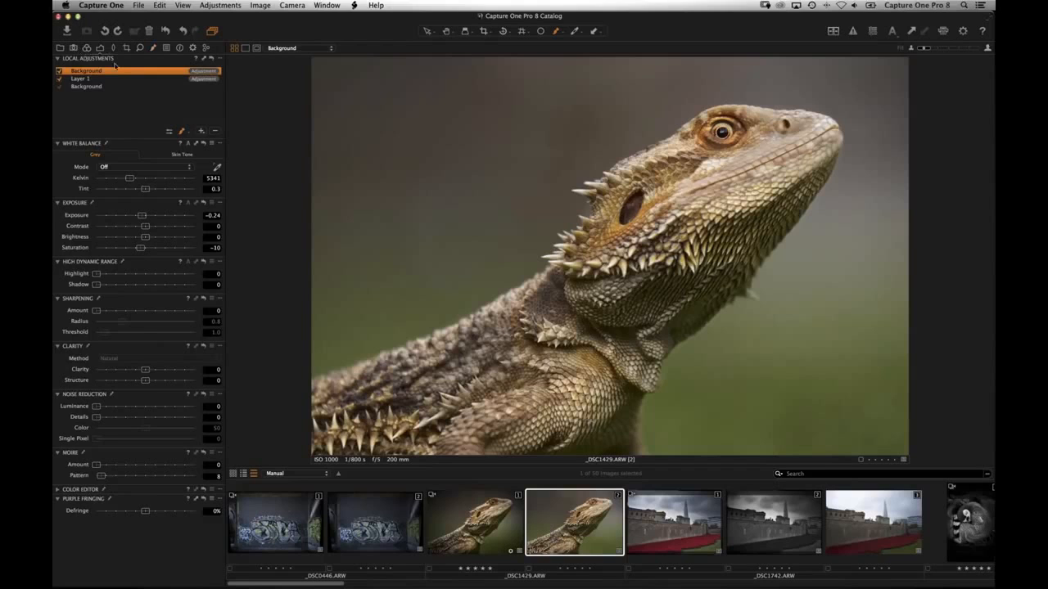
Step: Set the vignetting amount to about -0.93 and examine the lizard's neck and eye up close
click(100, 48)
drag(146, 491, 134, 491)
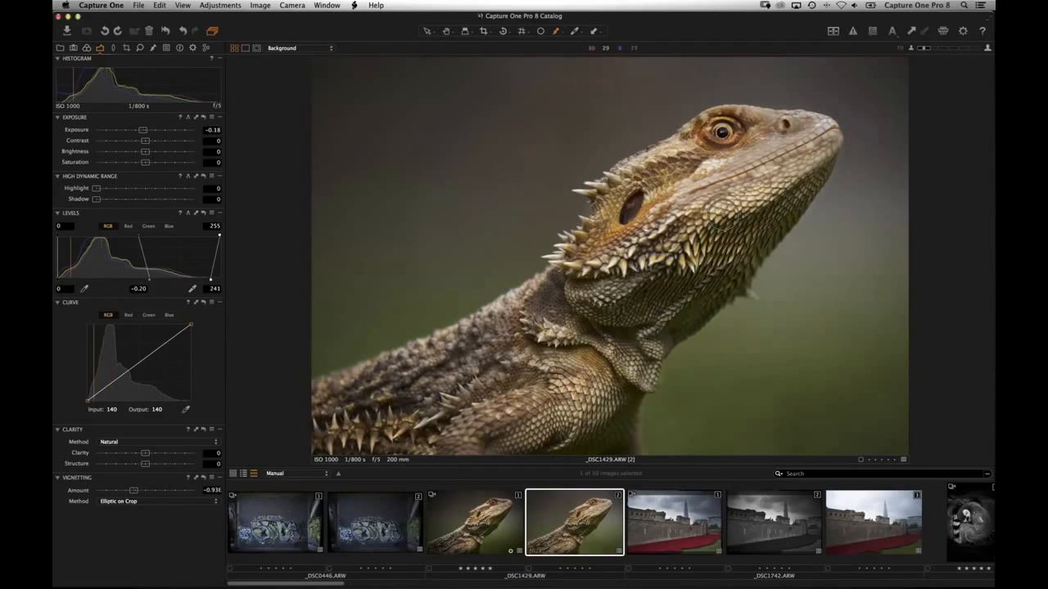
key(period)
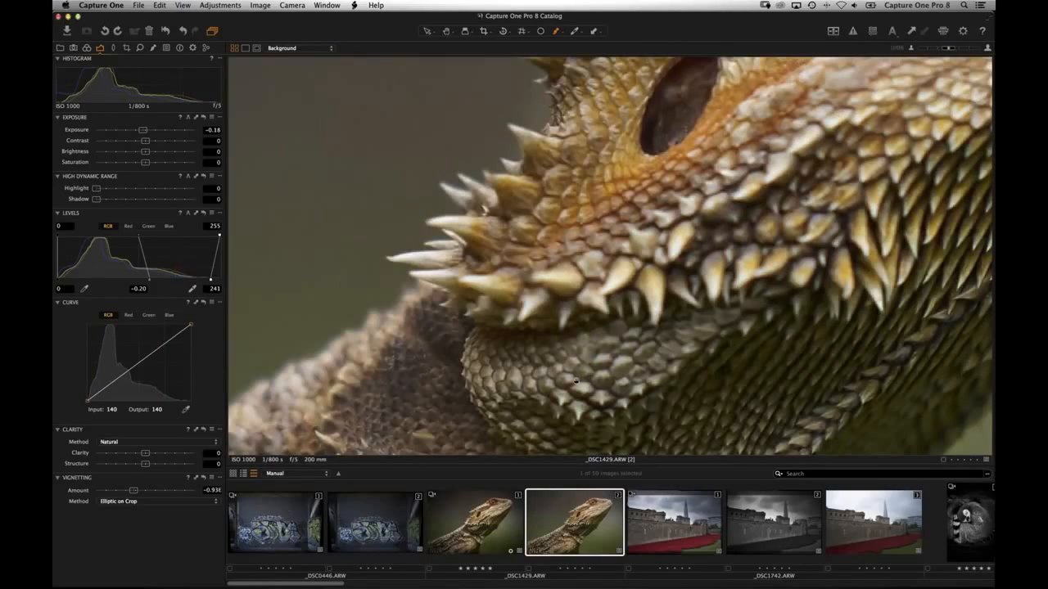
drag(577, 381, 565, 392)
drag(954, 70, 655, 320)
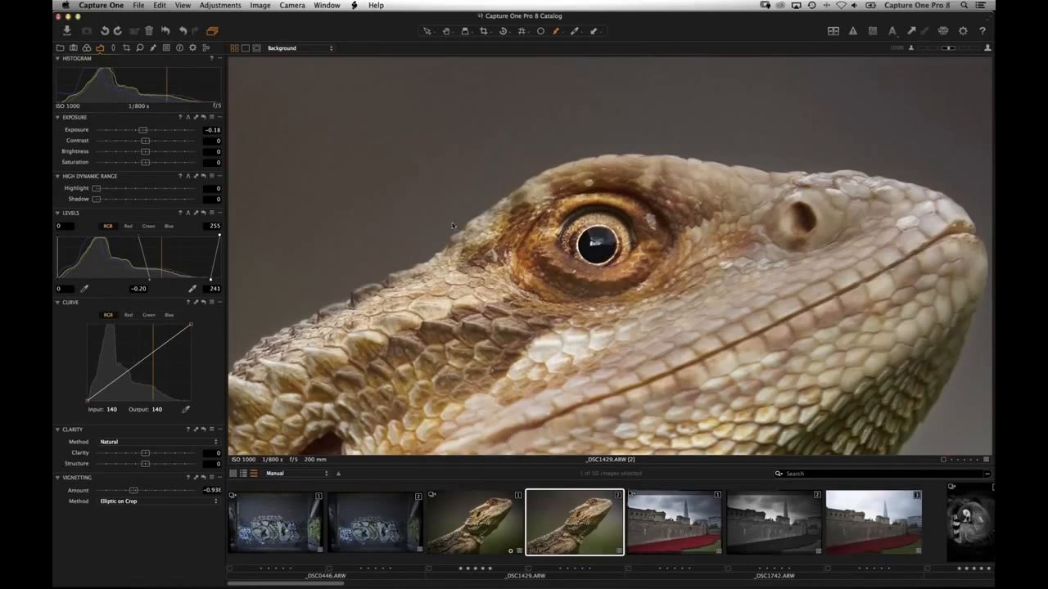
Step: Create a new unadjusted variant of the lizard photo and compare it side by side with the edited one around the eye
click(260, 5)
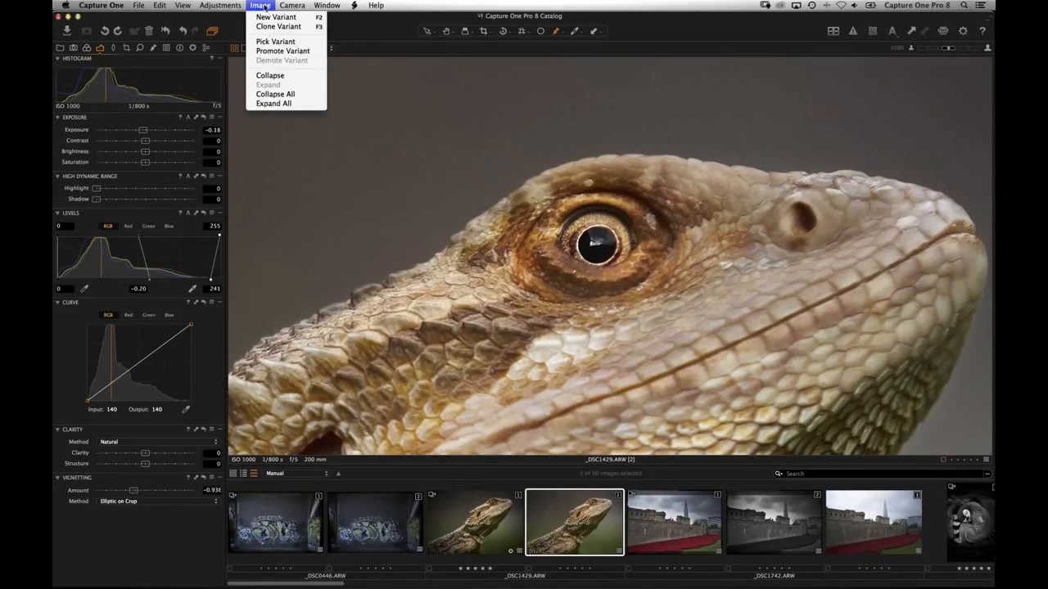
click(275, 17)
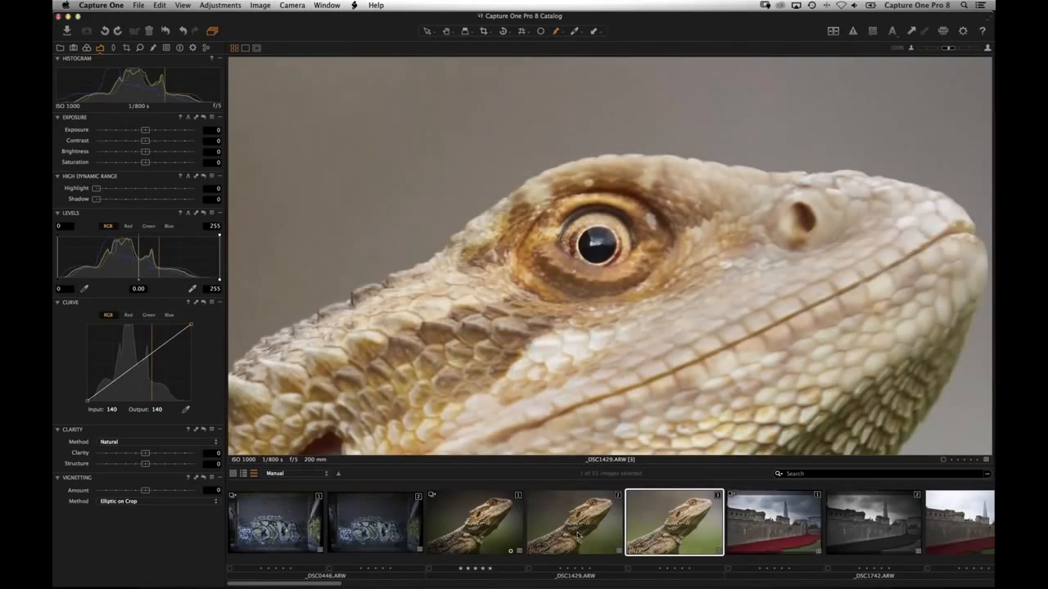
super+click(589, 526)
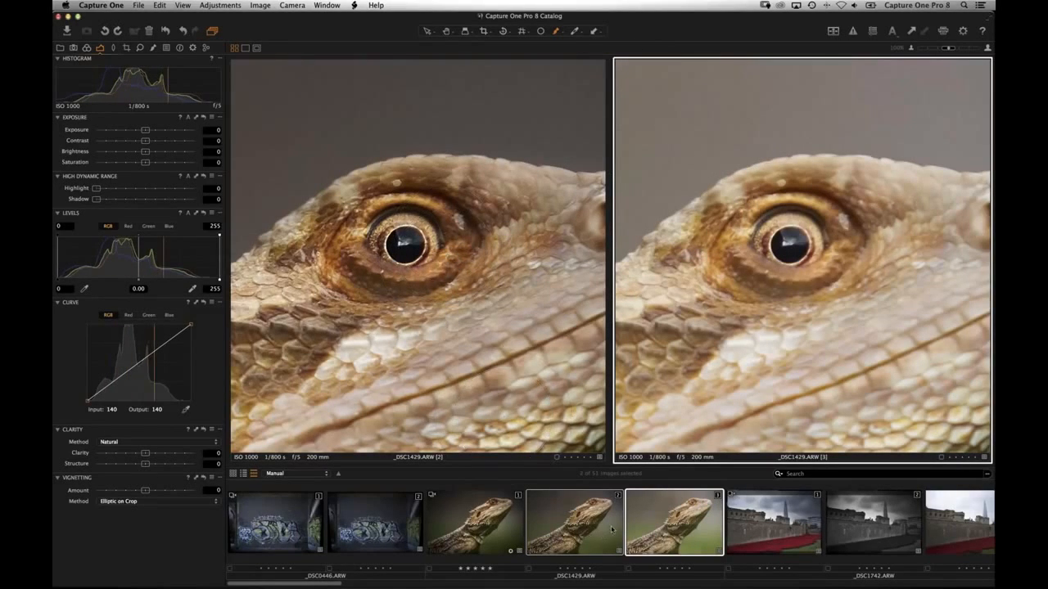
click(584, 533)
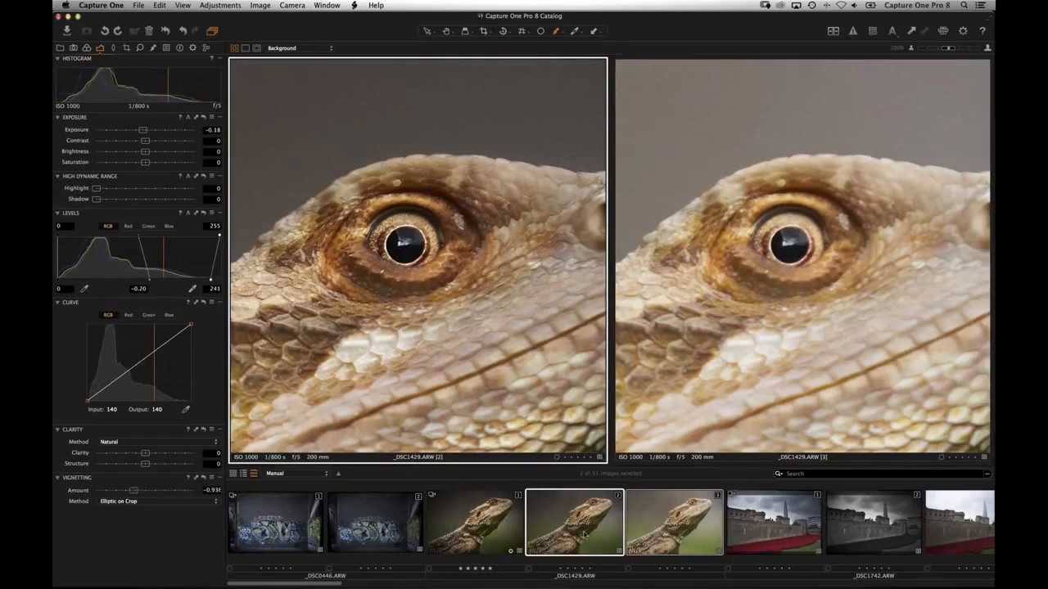
key(Left)
key(Right)
key(comma)
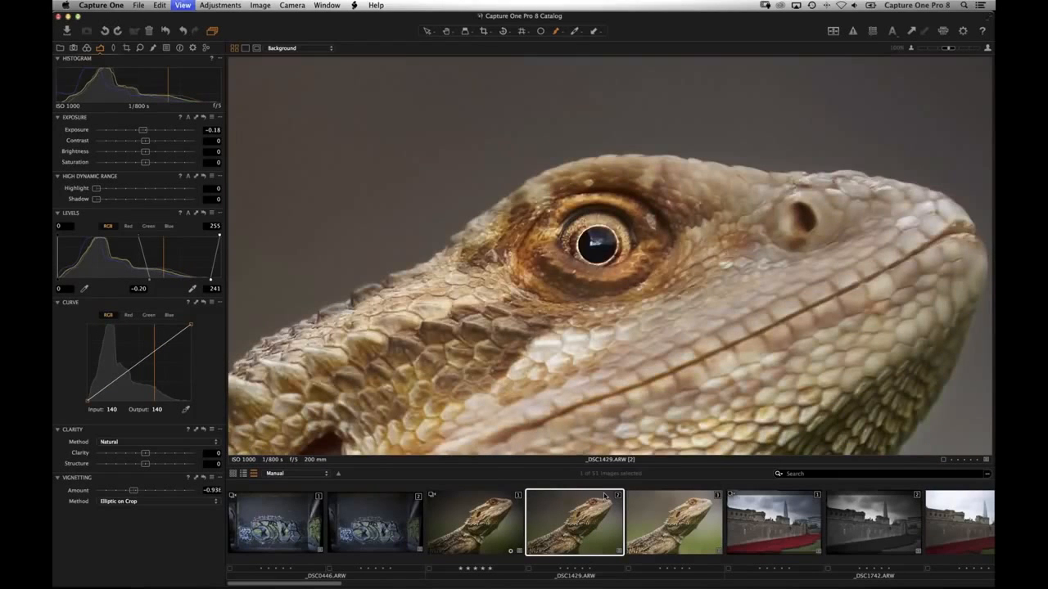
Step: Set the luminance noise reduction of the masked Background adjustment layer to 62 and check the blurred backdrop up close
click(154, 48)
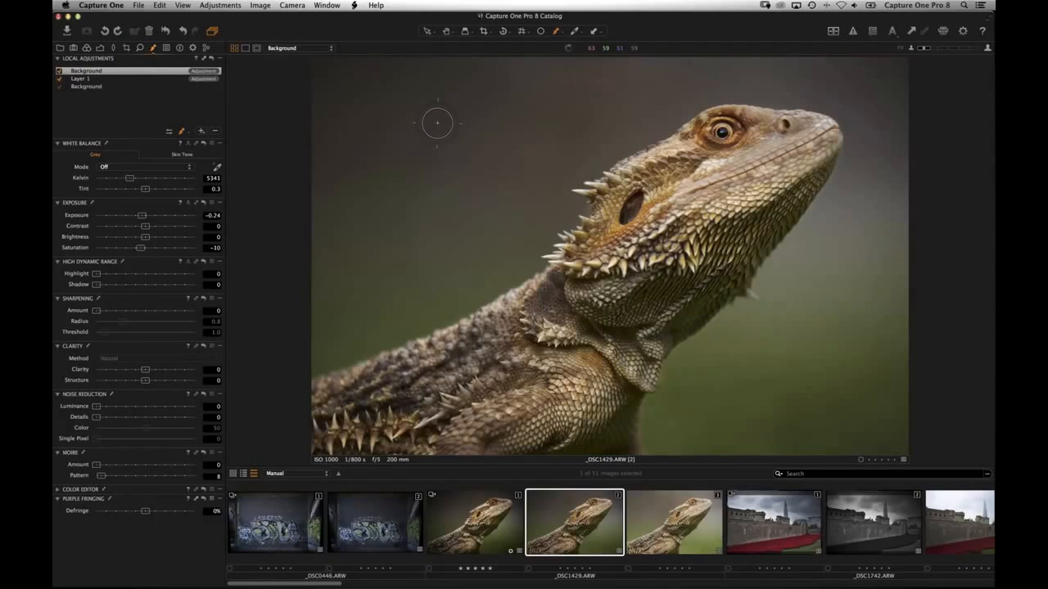
key(m)
key(m)
drag(131, 407, 147, 409)
drag(146, 407, 158, 407)
key(period)
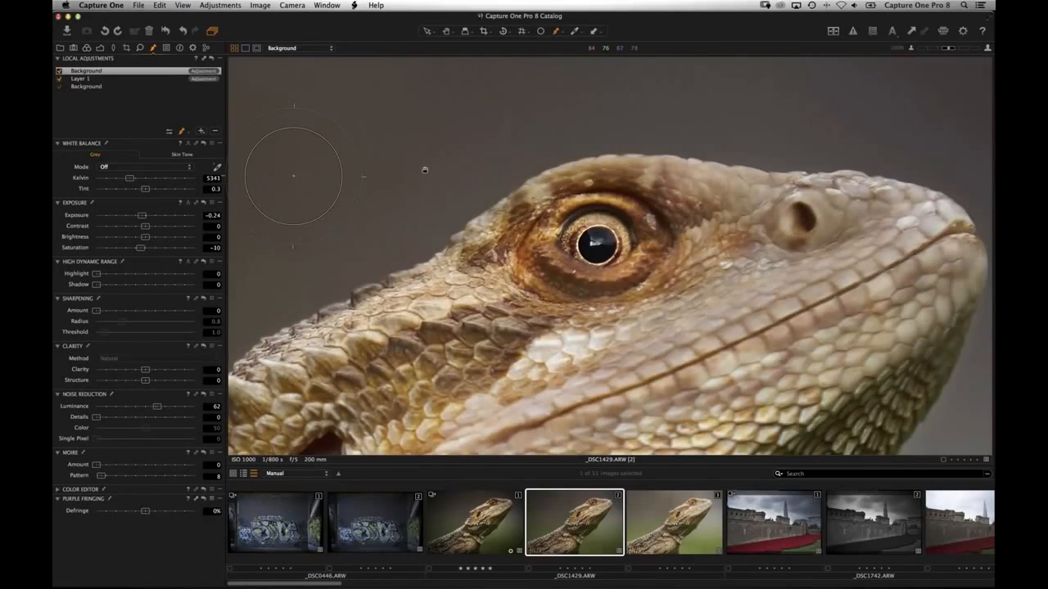
drag(511, 160, 683, 138)
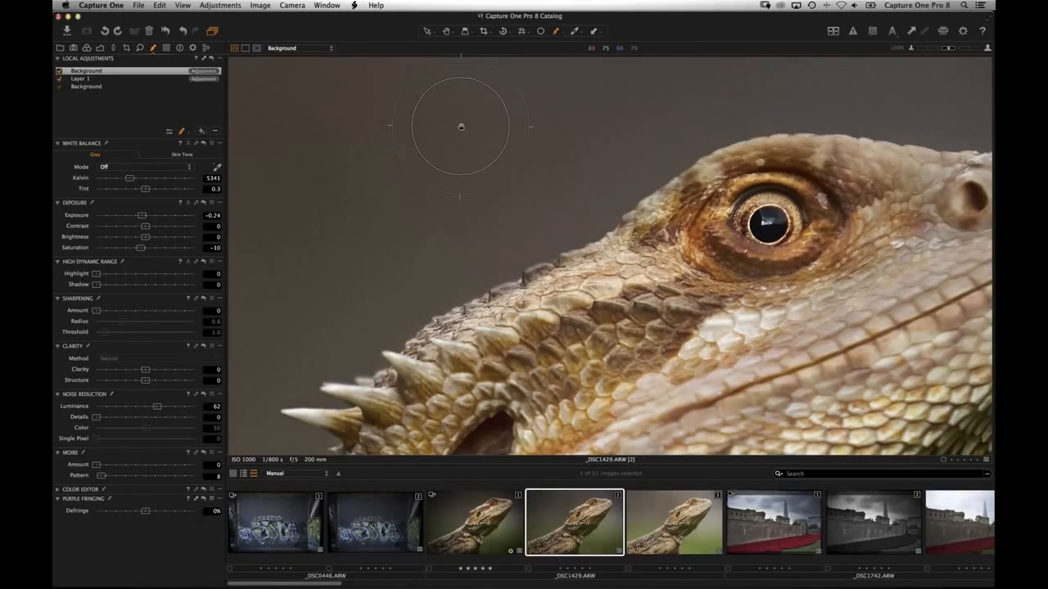
key(comma)
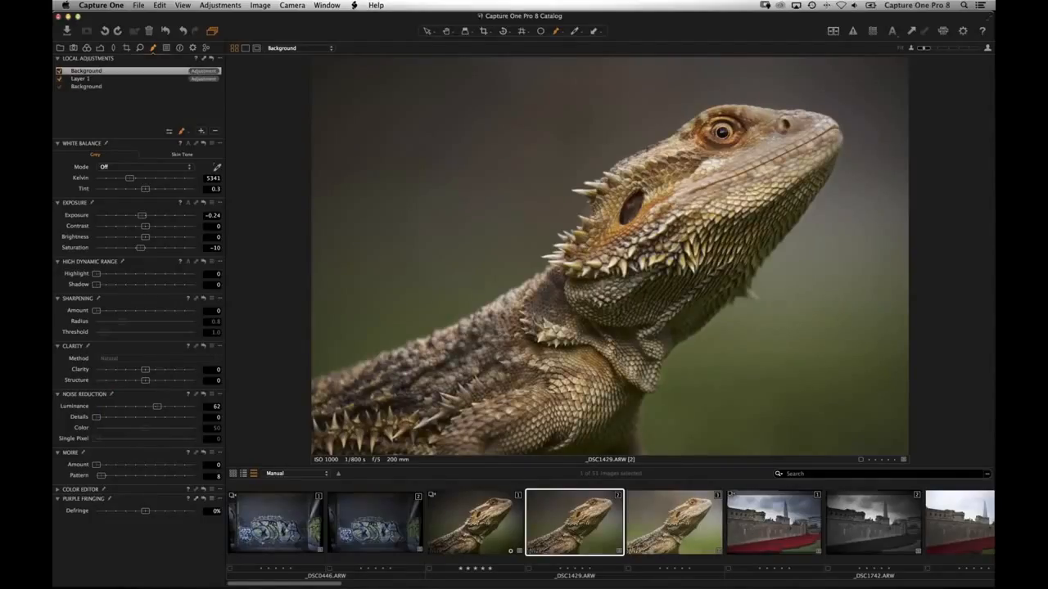
Step: Rename the adjustment layer Layer 1 as Dragon
click(75, 79)
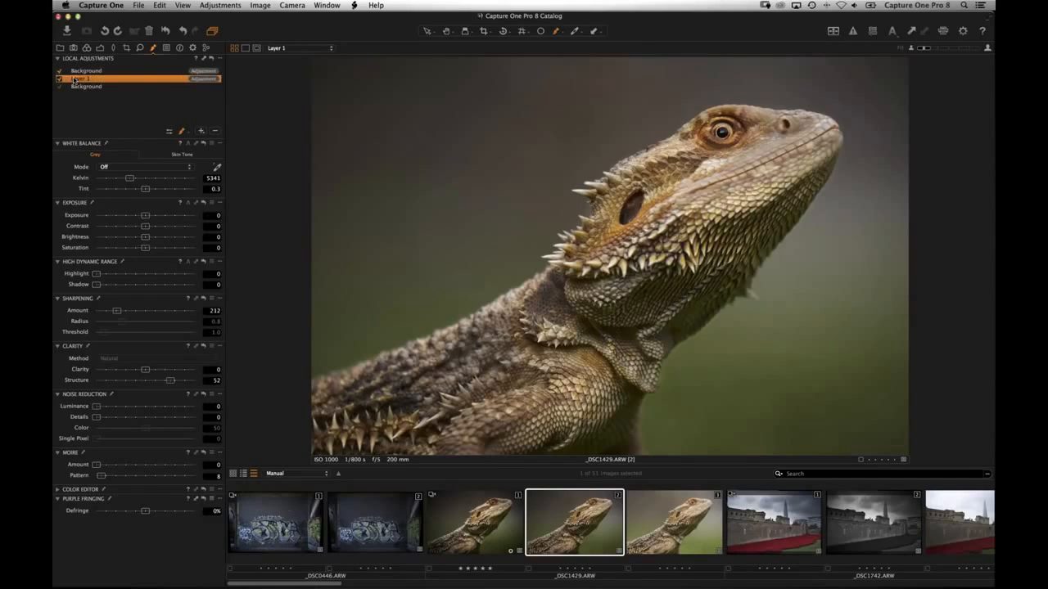
key(Return)
text(Dr)
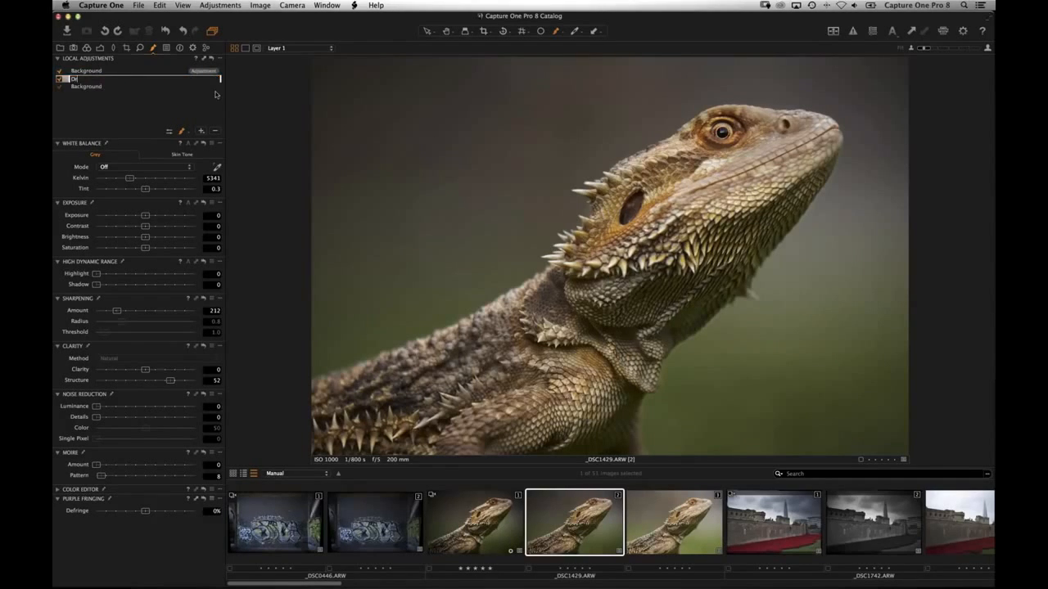
text(agon)
key(Return)
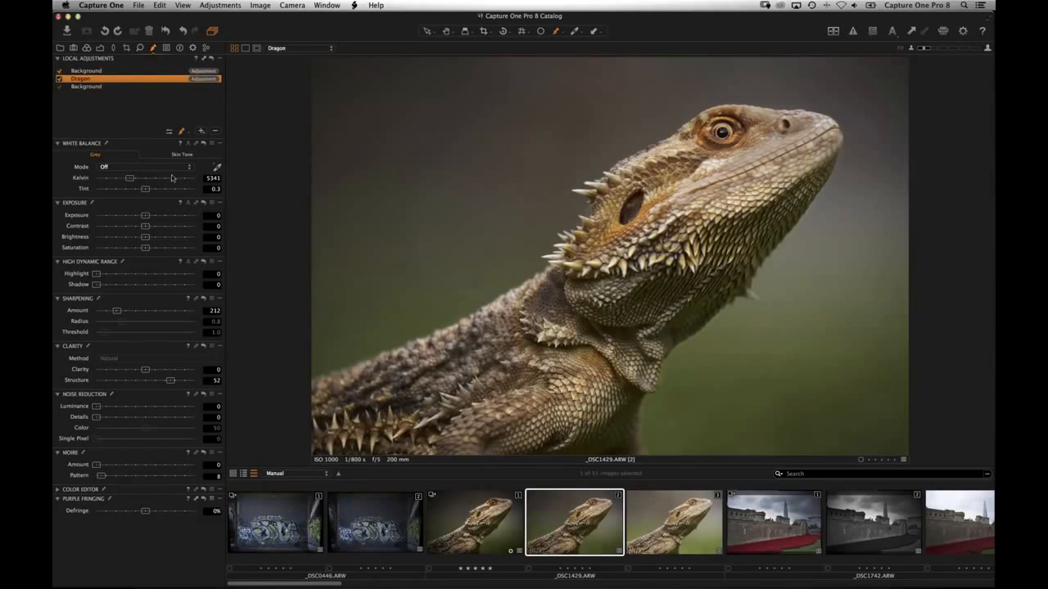
Step: Show the Dragon layer's mask and brush a stray stroke onto the backdrop above the lizard's back
click(183, 132)
click(213, 133)
key(m)
drag(478, 315, 483, 236)
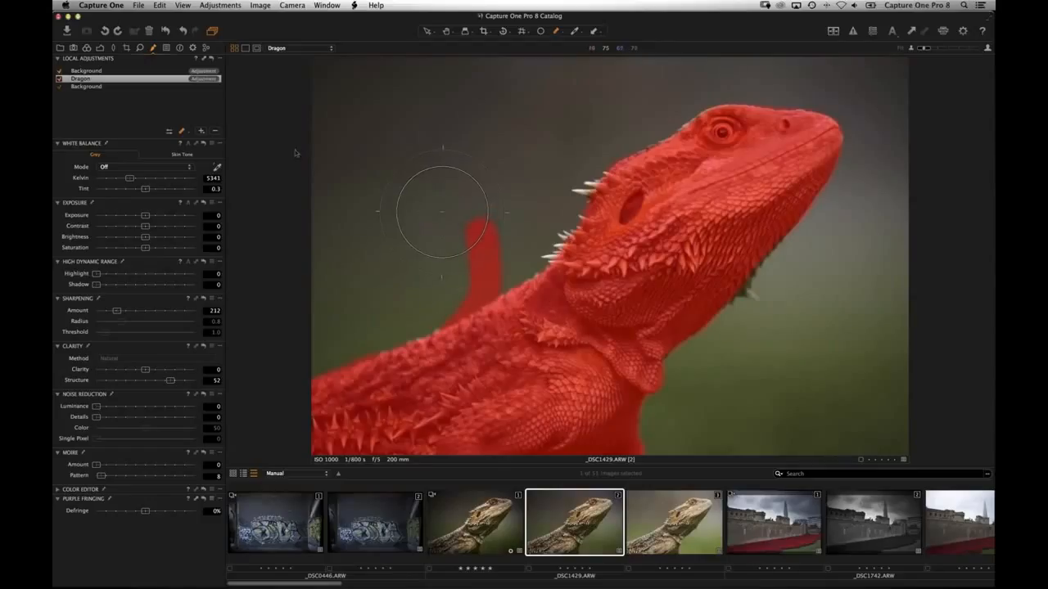
Step: Try to erase the stray mask stroke above the lizard's back with the eraser at an opacity of 9
click(188, 134)
right_click(421, 151)
drag(415, 150, 421, 149)
click(443, 238)
mouse_move(443, 238)
mouse_down()
mouse_move(456, 222)
mouse_move(488, 238)
mouse_move(475, 283)
mouse_up()
Step: Raise the eraser's opacity, erase the stray stroke from the Dragon mask and hide the mask overlay
right_click(426, 186)
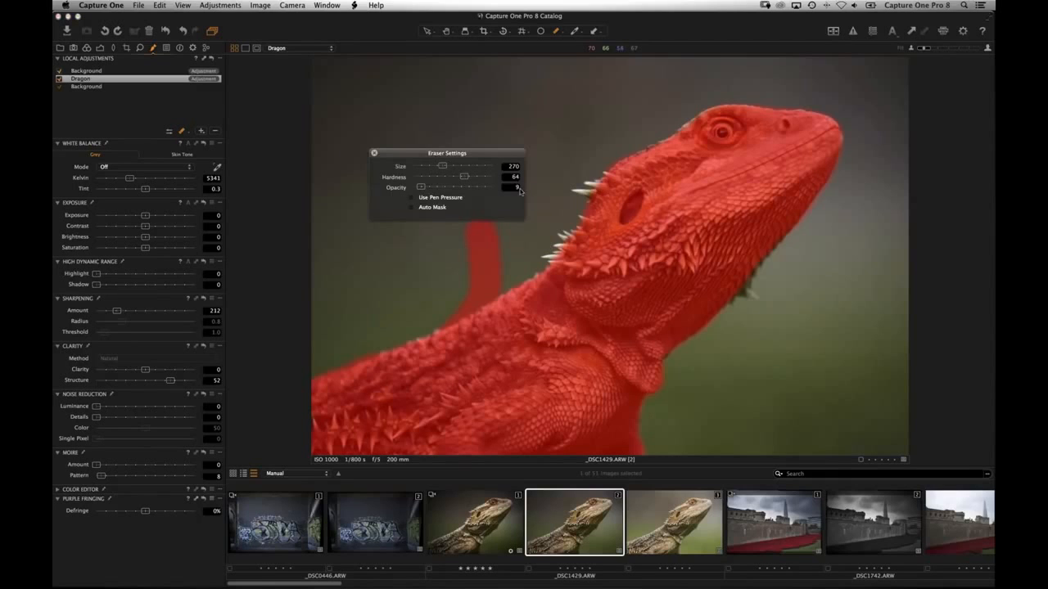
mouse_move(520, 190)
mouse_down()
mouse_move(484, 239)
mouse_move(480, 265)
mouse_move(443, 294)
mouse_move(489, 277)
mouse_up()
click(375, 154)
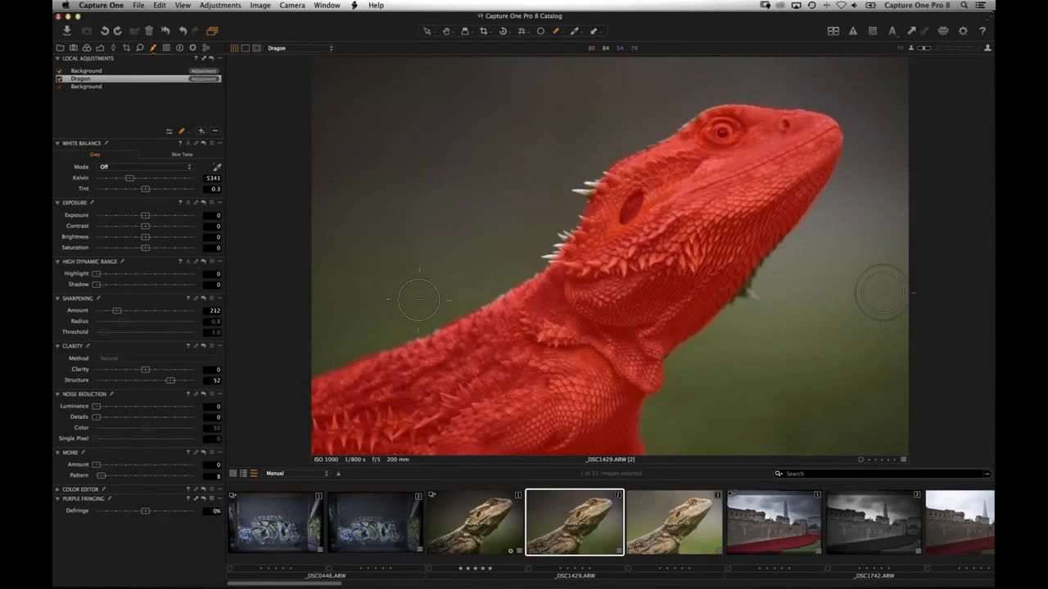
key(m)
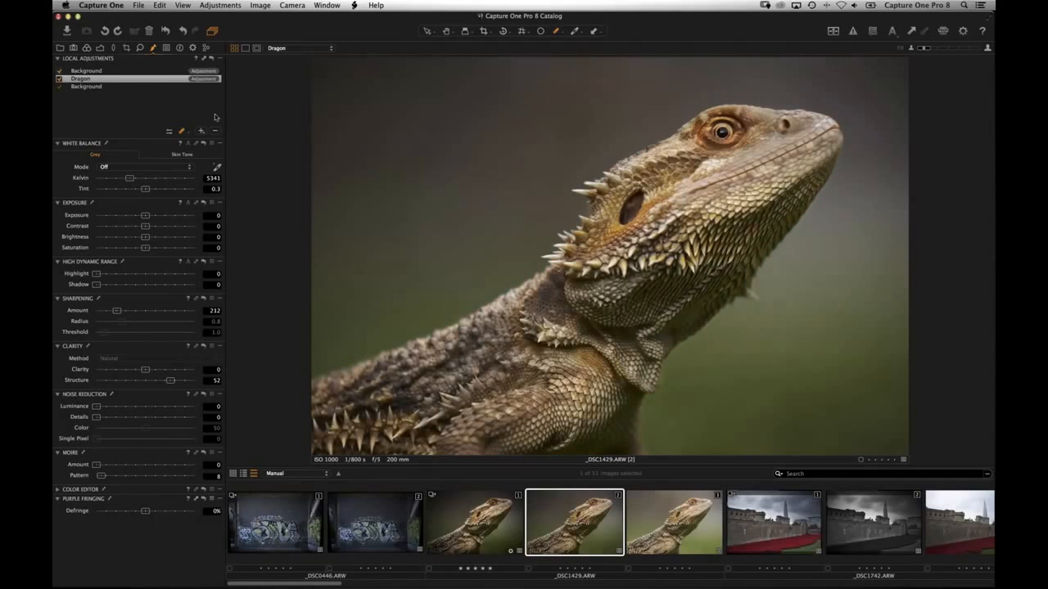
Step: Set the base Background layer's clarity method to Punch and check the method shown for the Dragon layer
click(98, 78)
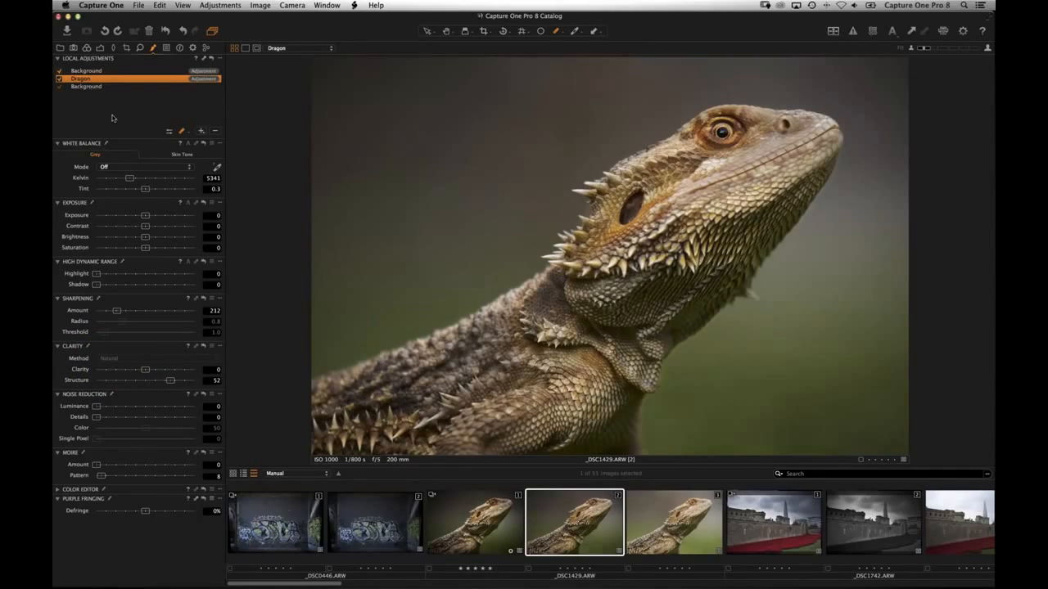
click(102, 87)
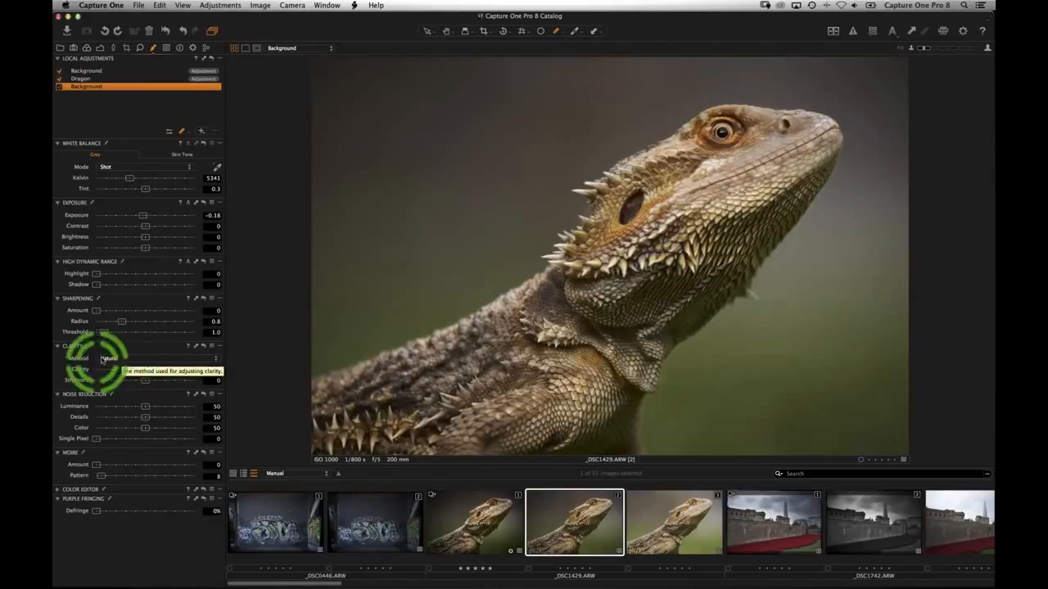
click(82, 79)
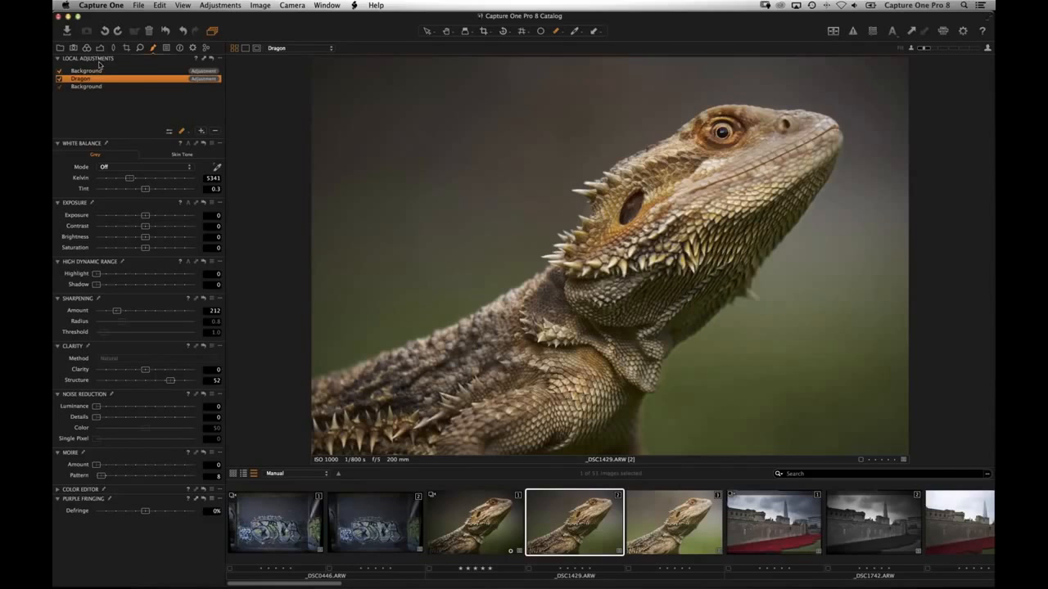
click(126, 359)
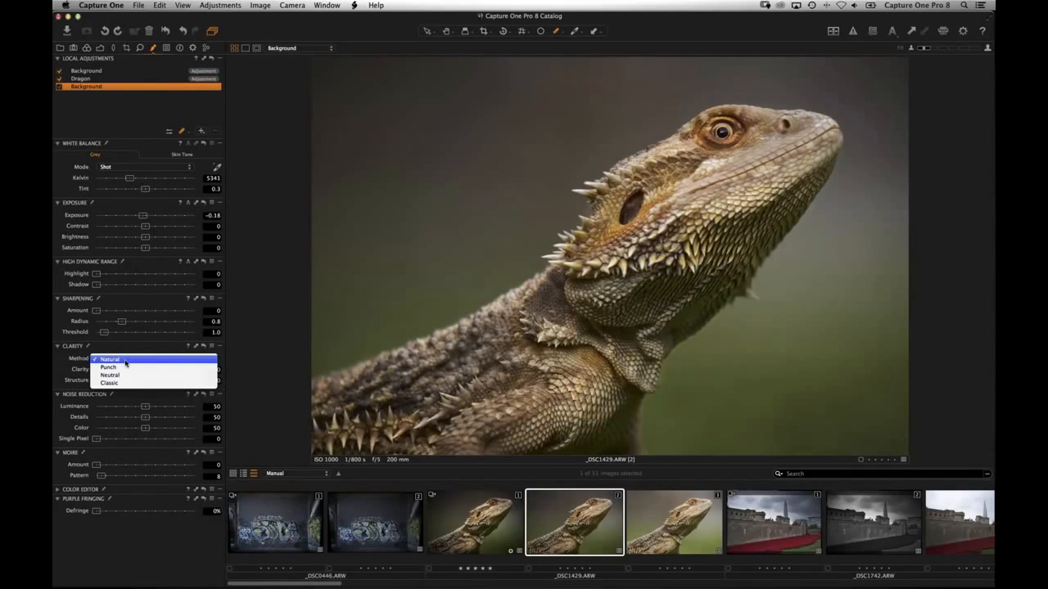
click(129, 369)
click(86, 80)
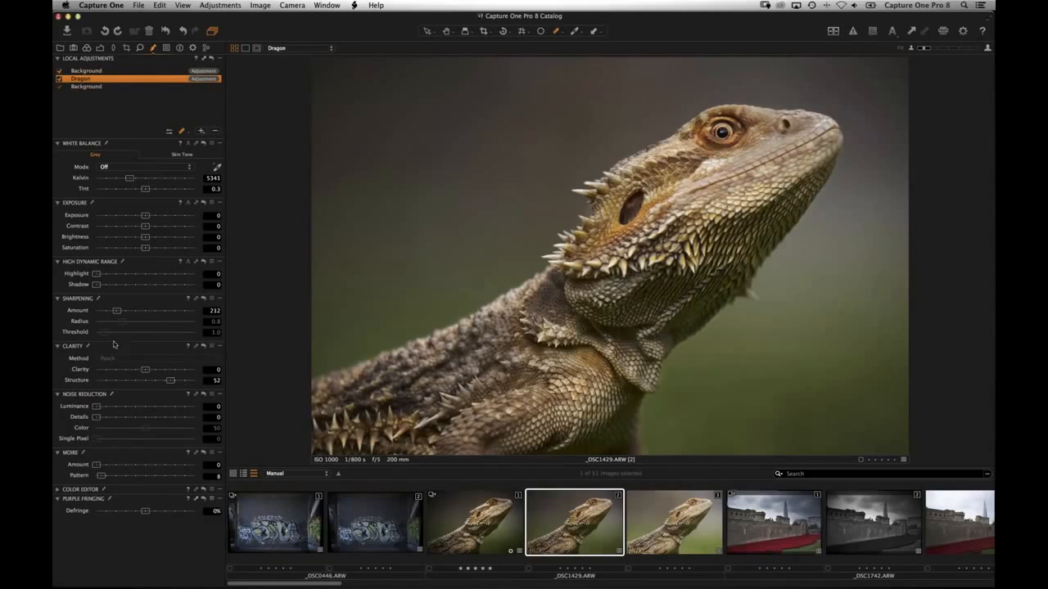
Step: Return the base Background layer's clarity method to Natural and set the Dragon layer's clarity to 40
click(97, 87)
click(119, 362)
click(149, 367)
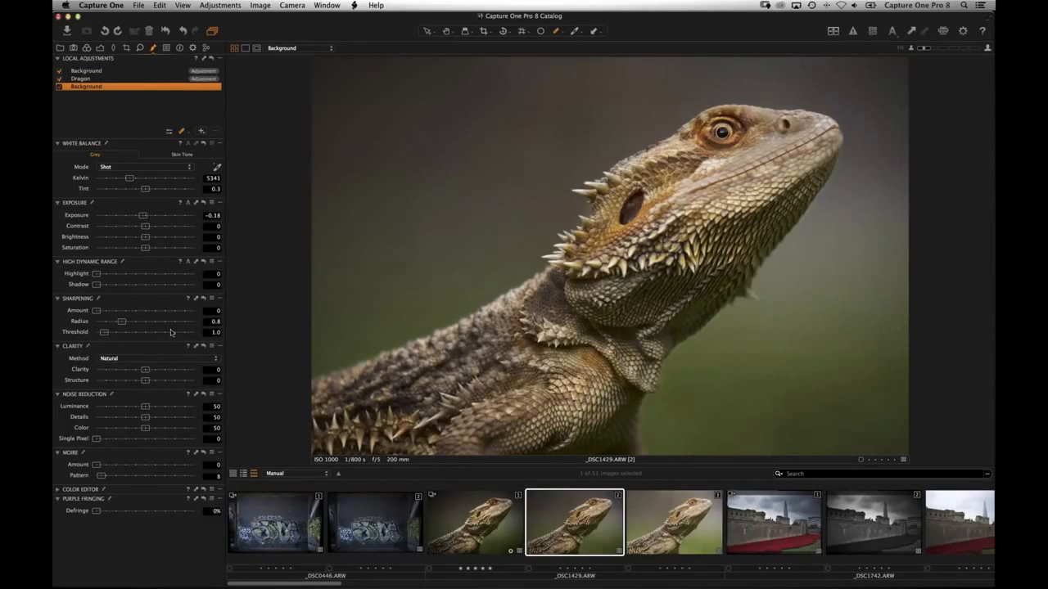
drag(146, 372, 167, 375)
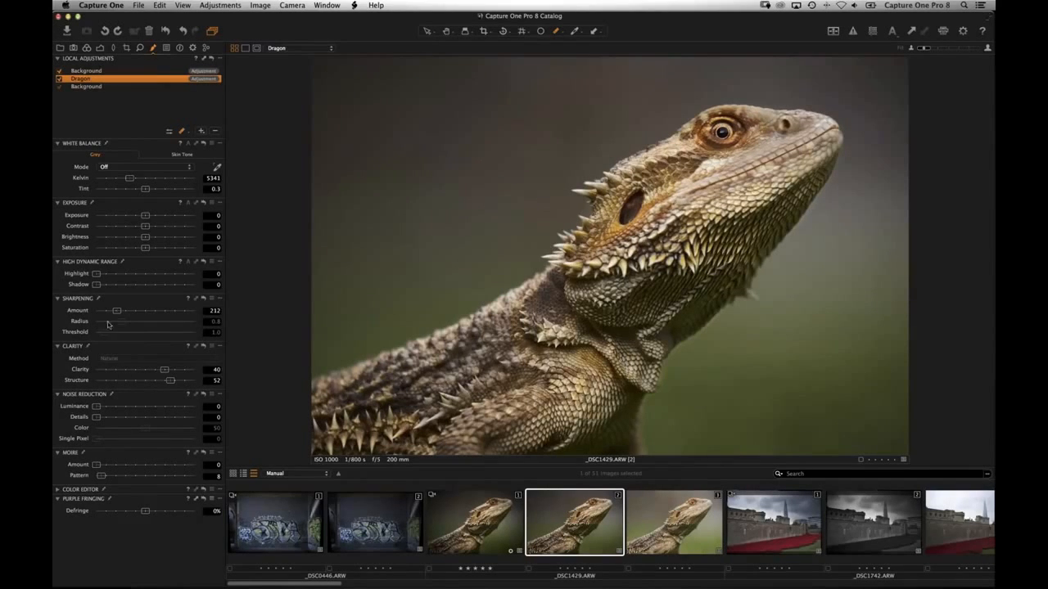
Step: Compare the unadjusted lizard variant with the edited variant at full view
click(661, 526)
right_click(663, 526)
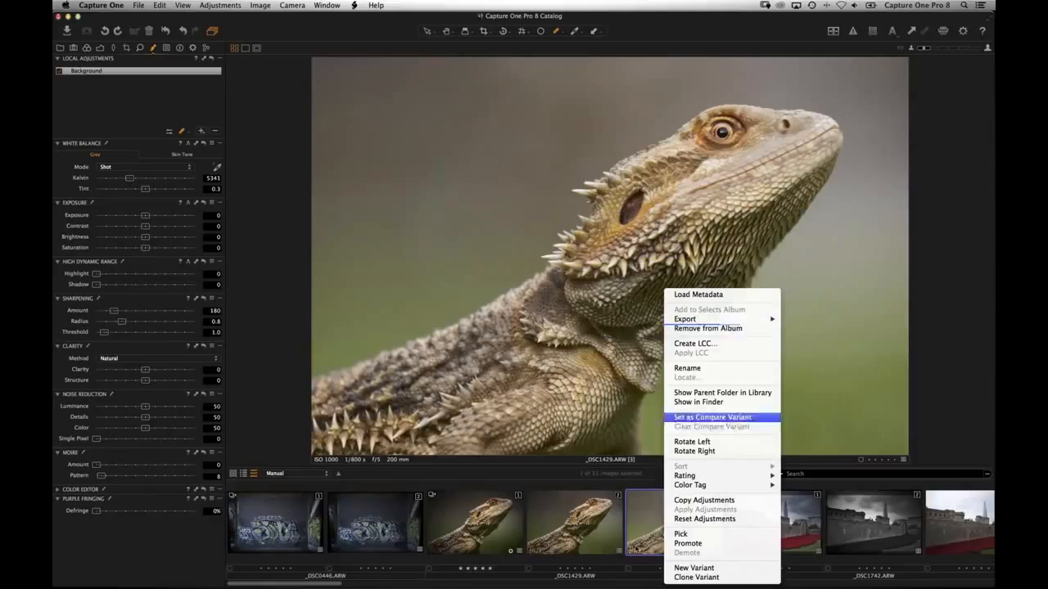
click(566, 556)
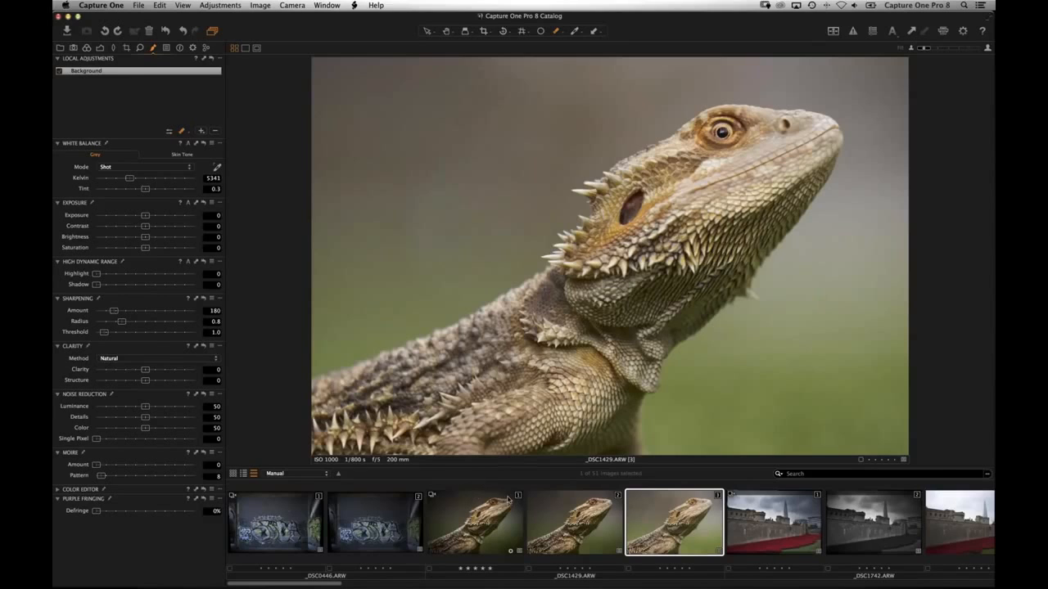
click(578, 538)
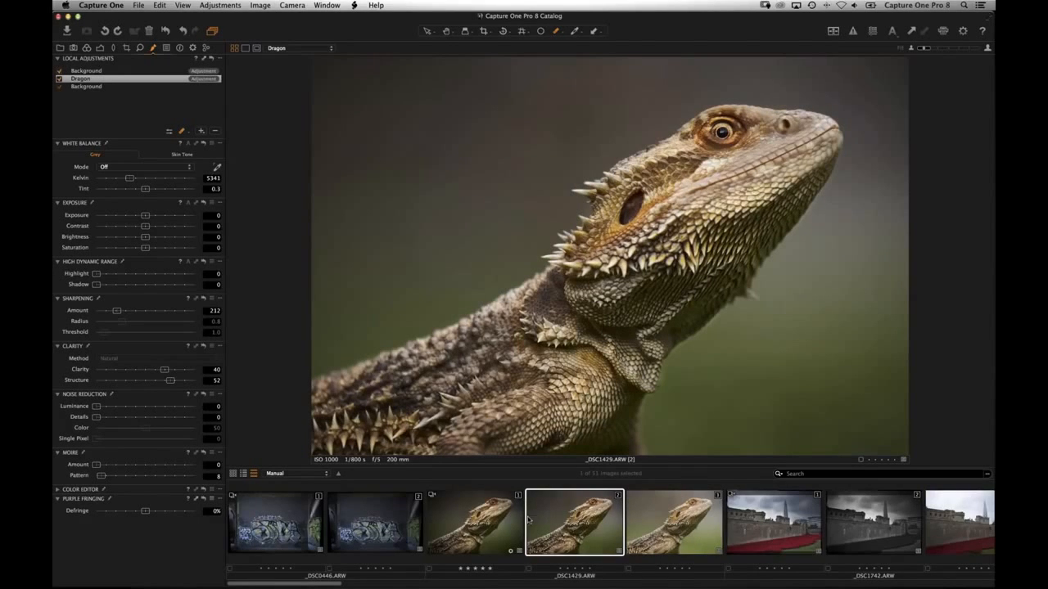
Step: Open the unadjusted variant of the castle wall photo _DSC1742 and straighten it with a rotation angle of 0.44
scroll(528, 520, right, 5)
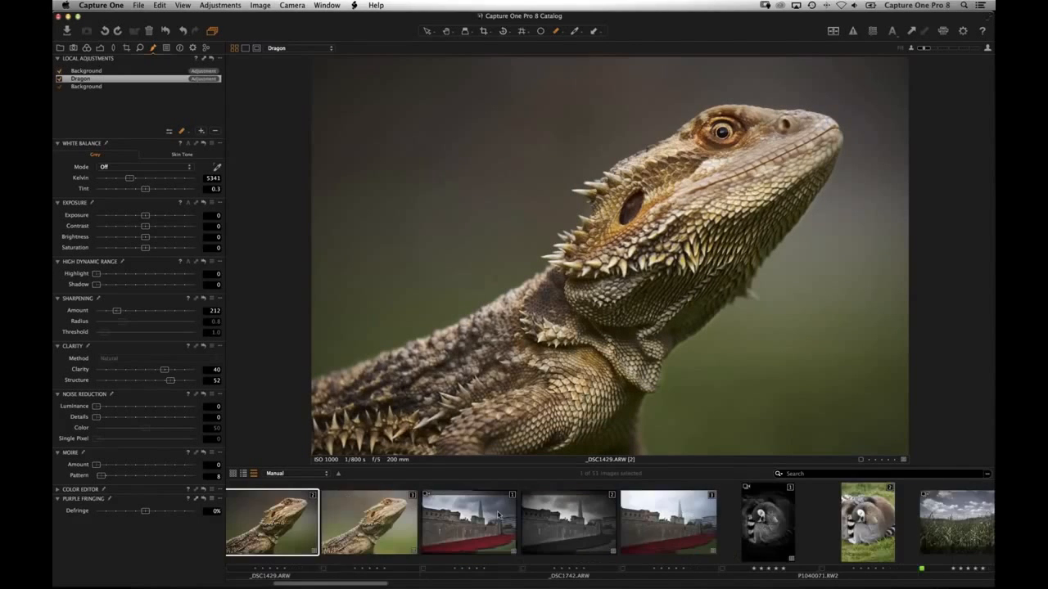
click(459, 533)
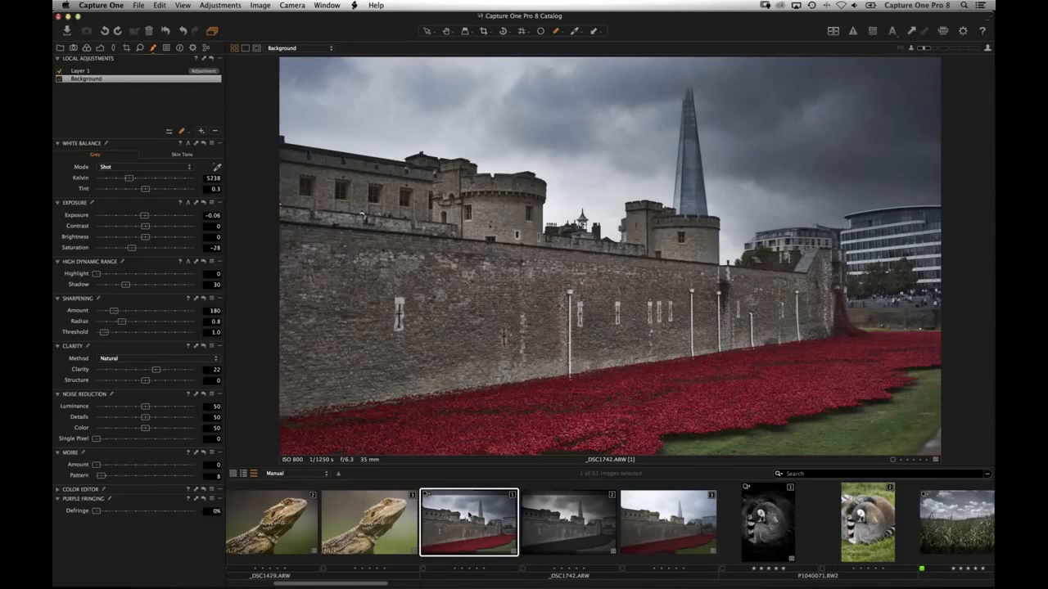
click(671, 530)
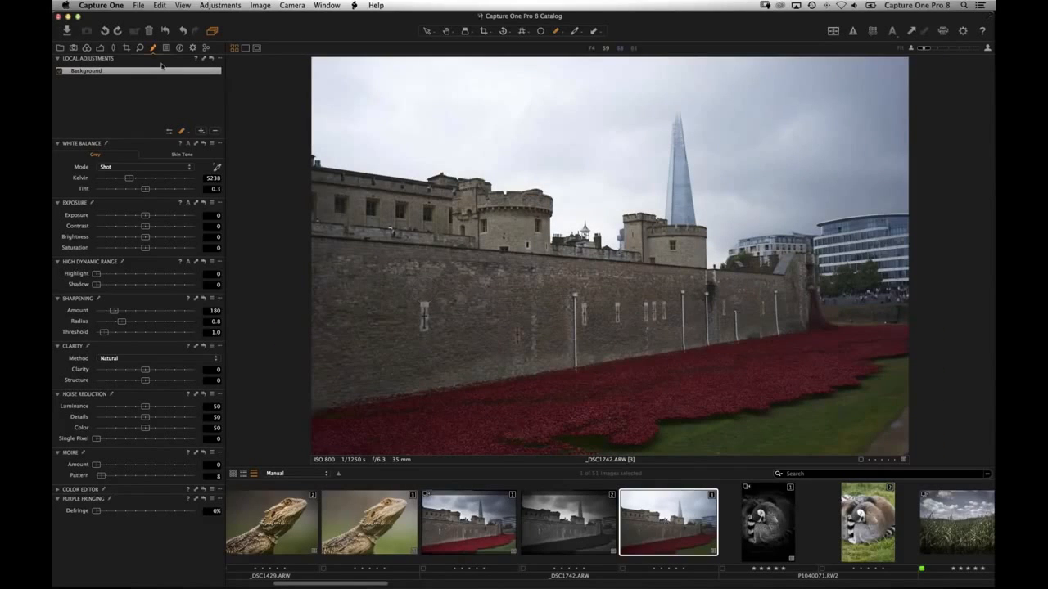
click(126, 48)
drag(146, 118, 145, 119)
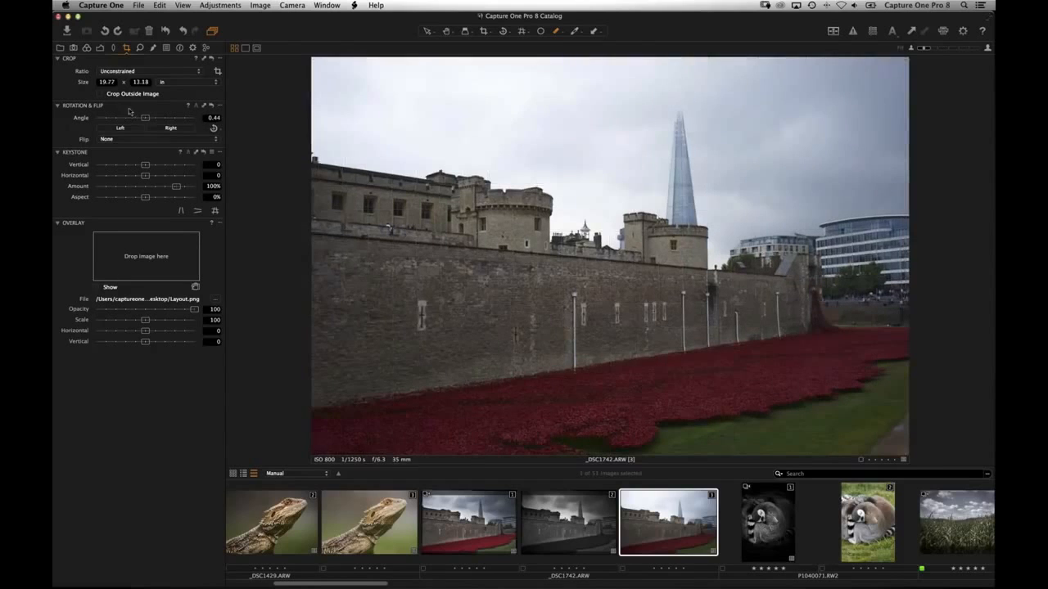
Step: Try darkening the whole photo by lowering its exposure, reset it, and try highlight recovery at 100 before returning it to 0
click(100, 48)
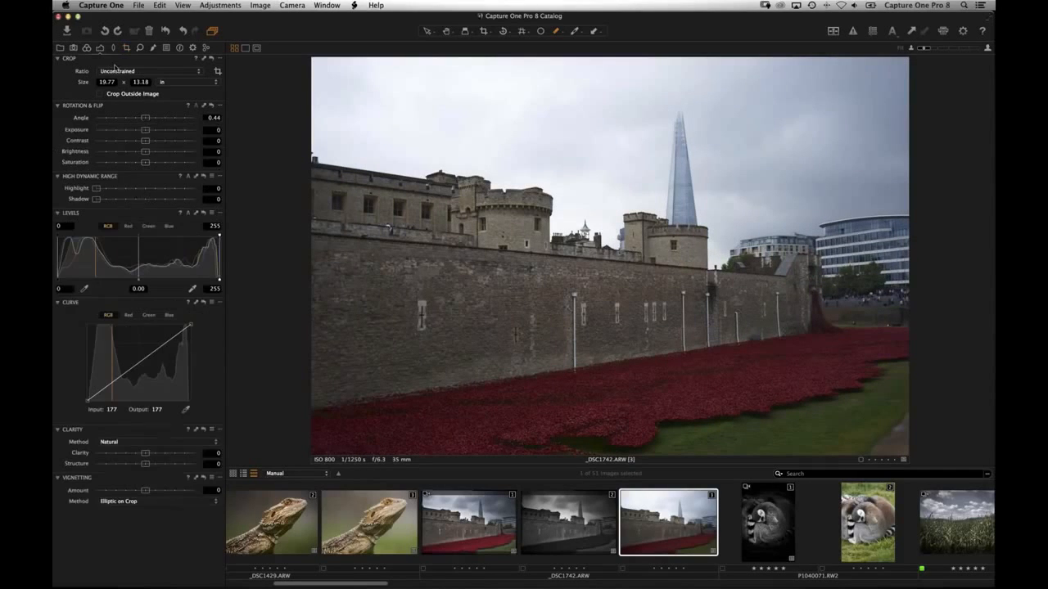
click(144, 131)
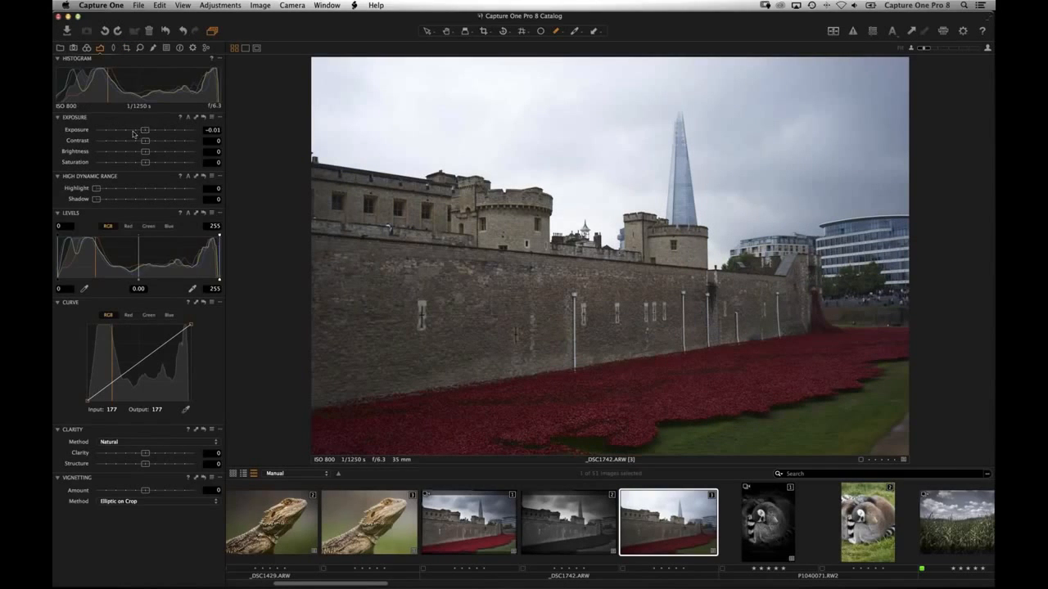
mouse_move(133, 133)
mouse_down()
mouse_move(118, 130)
mouse_move(143, 130)
mouse_up()
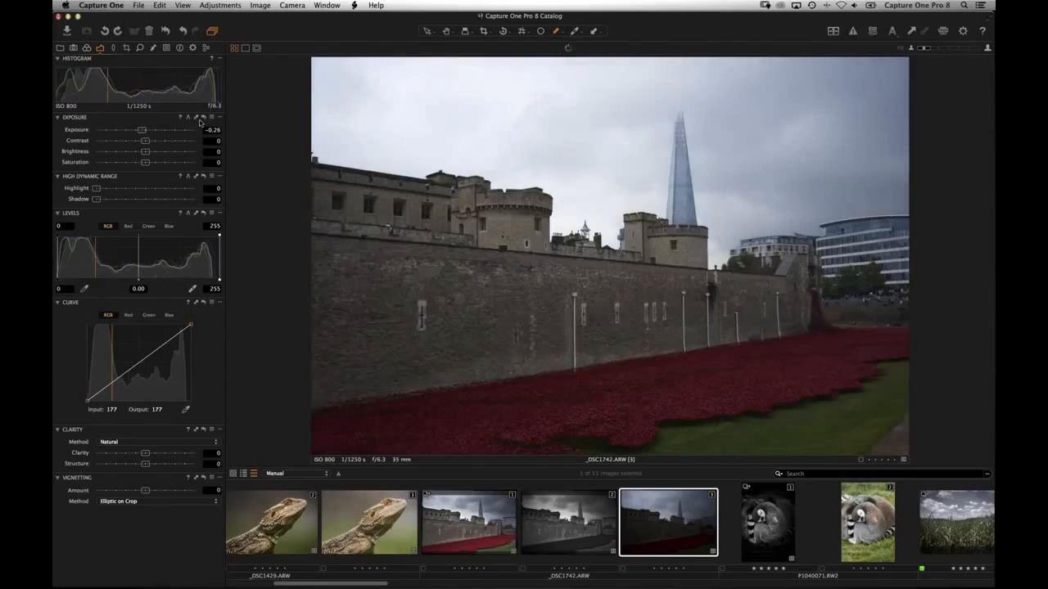
click(201, 119)
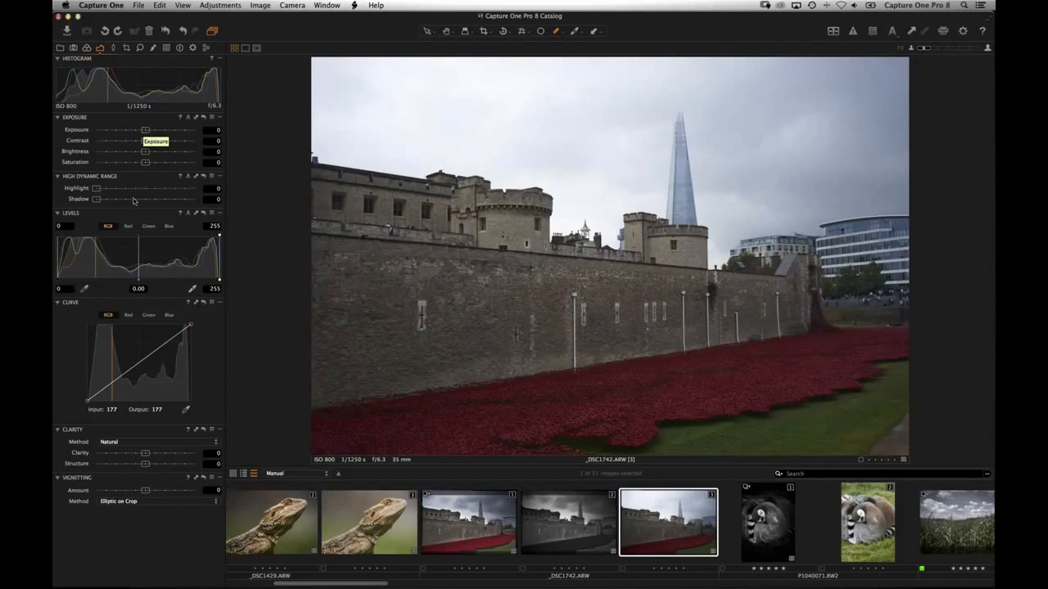
drag(97, 189, 220, 190)
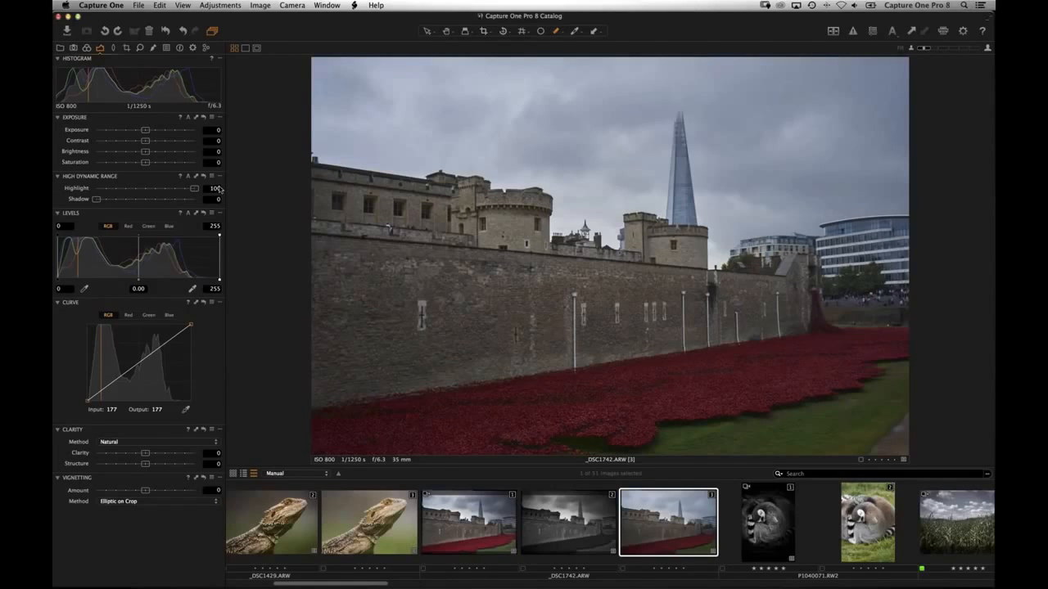
drag(222, 187, 74, 189)
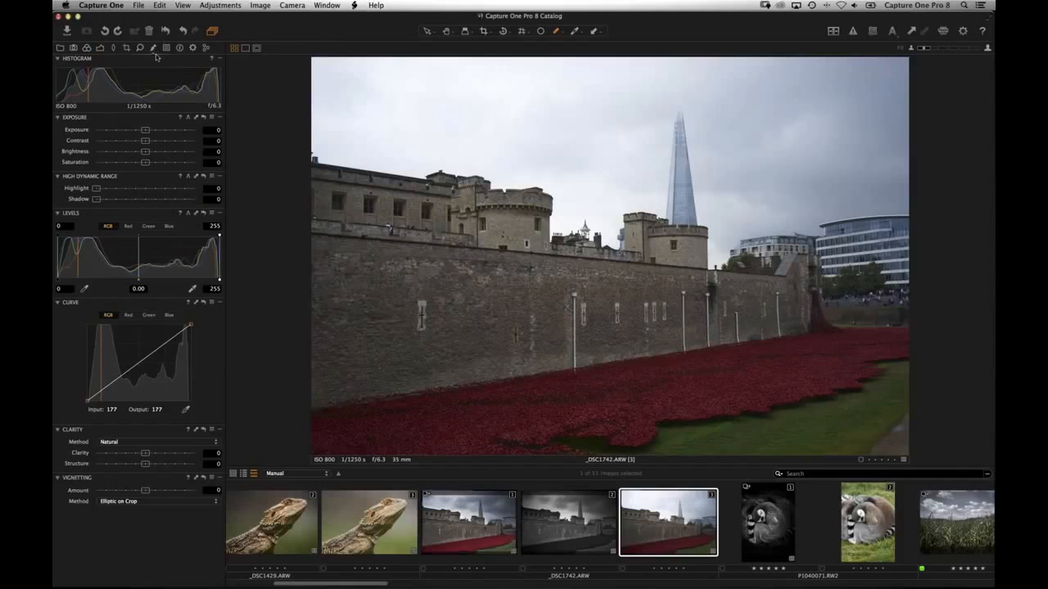
Step: Draw a level gradient mask fading from the sky down to the castle wall on a new adjustment layer and check its overlay
click(155, 50)
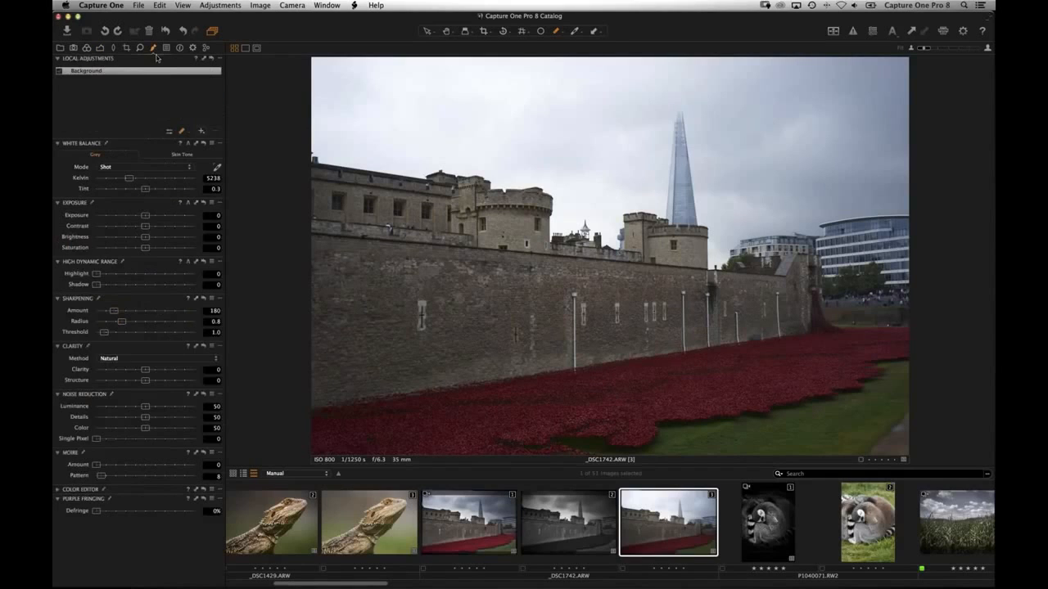
click(186, 133)
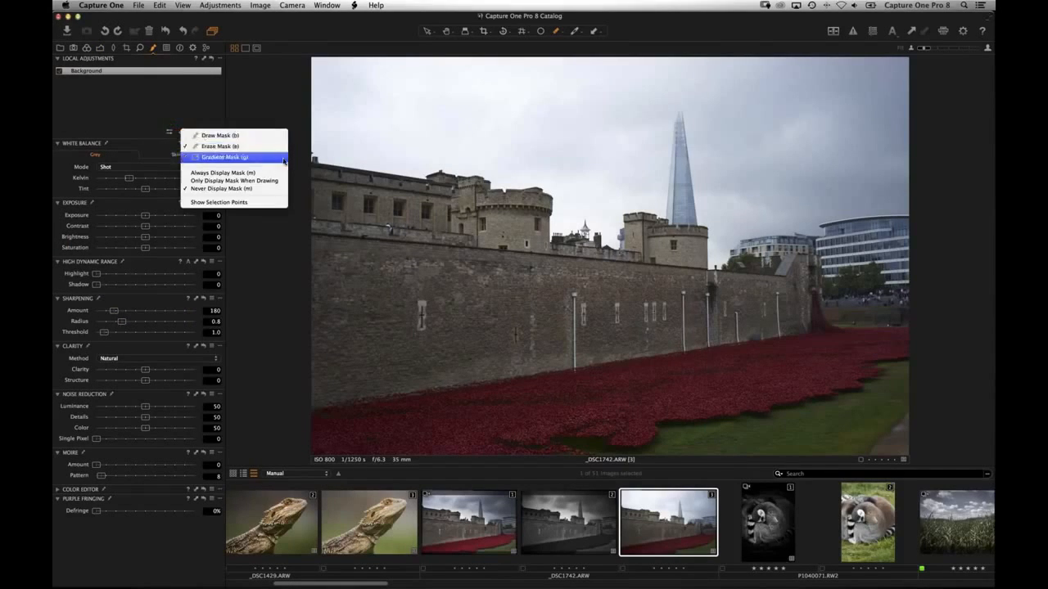
click(274, 182)
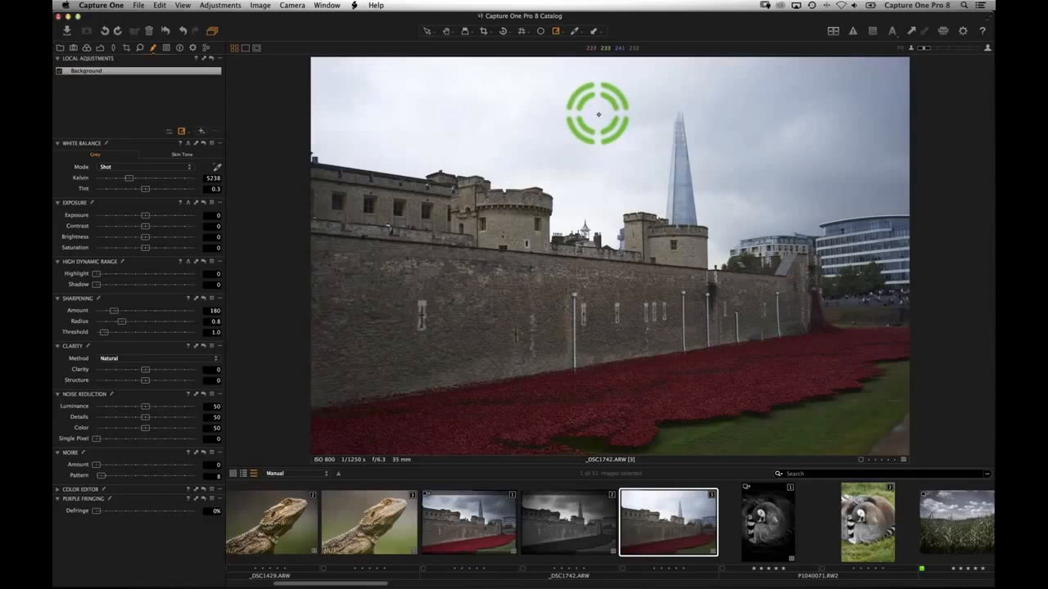
click(634, 68)
click(623, 140)
drag(616, 108, 779, 272)
key(shift)
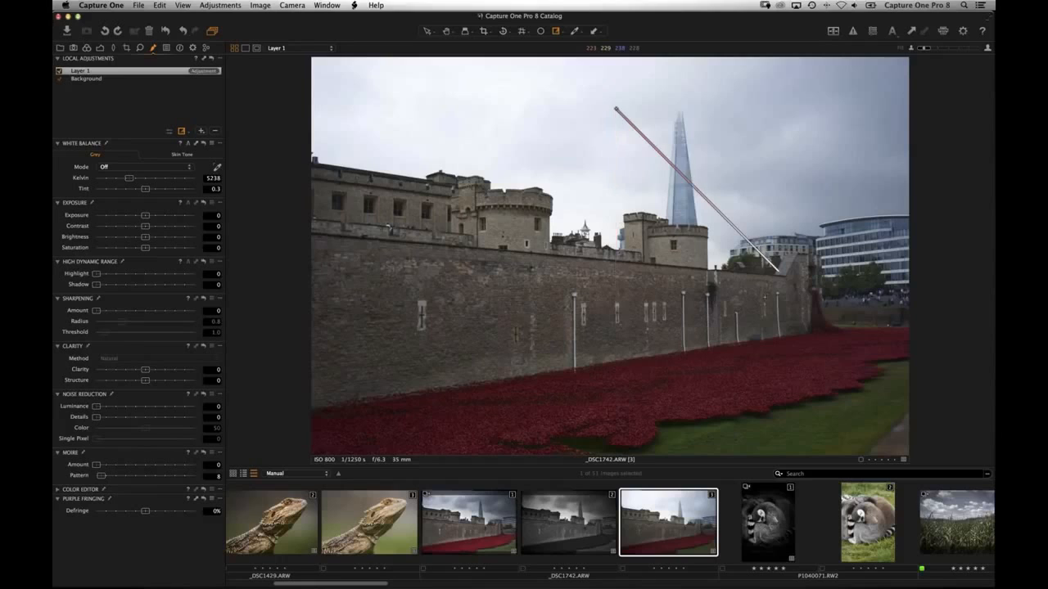
mouse_move(607, 333)
mouse_down()
mouse_move(614, 344)
mouse_move(560, 335)
mouse_move(609, 343)
mouse_up()
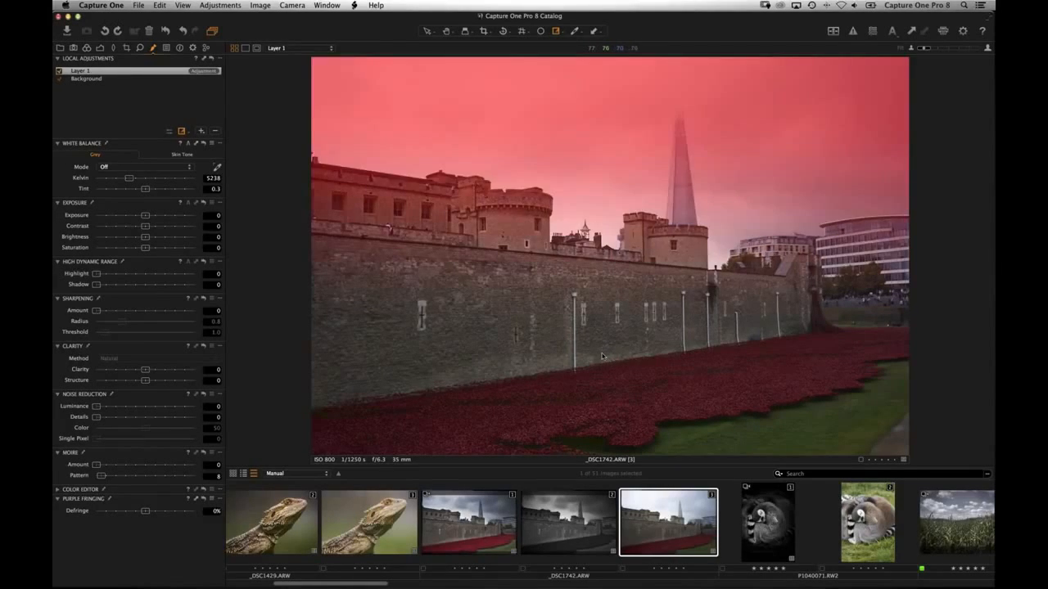
key(m)
key(m)
key(m)
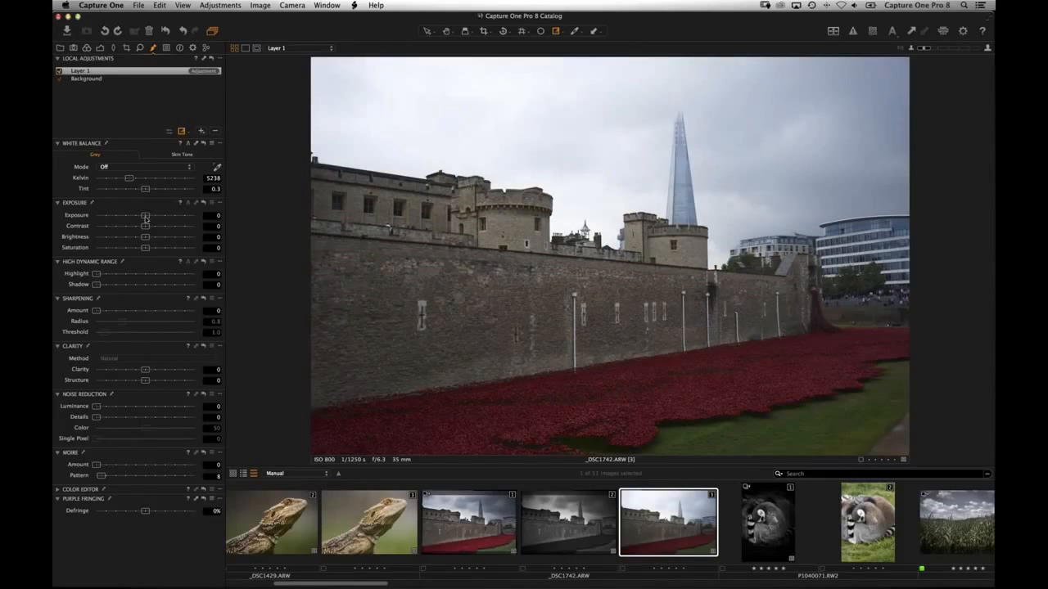
Step: Set the gradient layer's exposure to -1.26, contrast to 8, clarity to 92 and luminance noise reduction to 39
drag(147, 216, 129, 217)
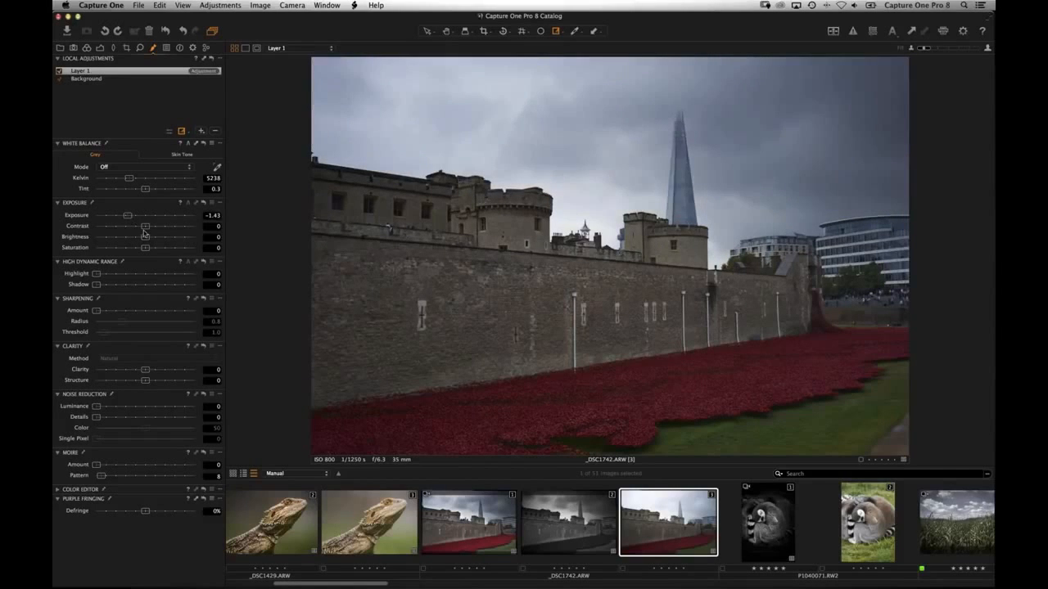
click(154, 227)
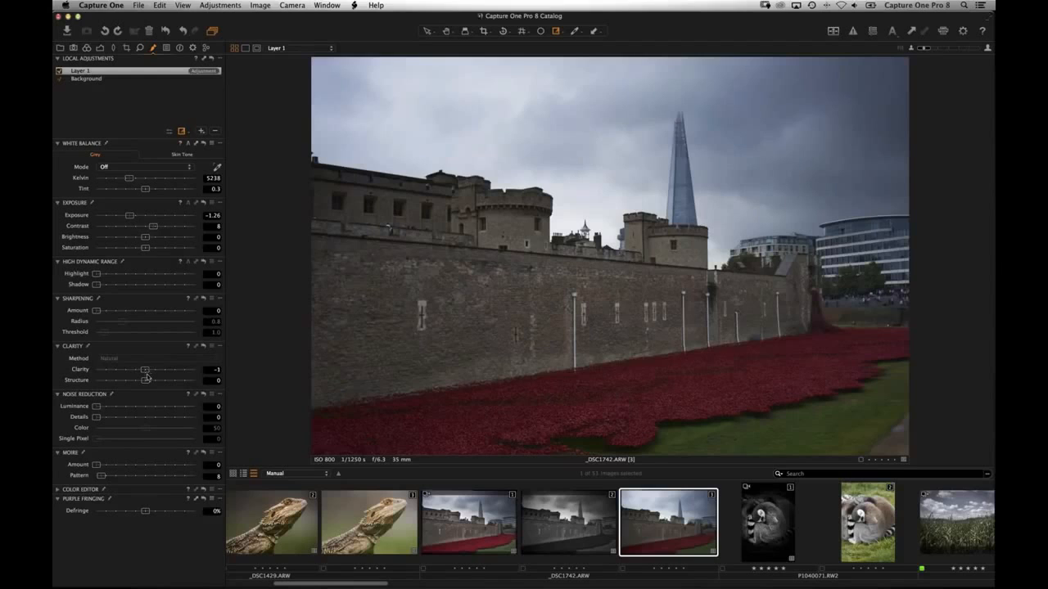
drag(145, 370, 198, 374)
click(98, 406)
drag(101, 407, 136, 408)
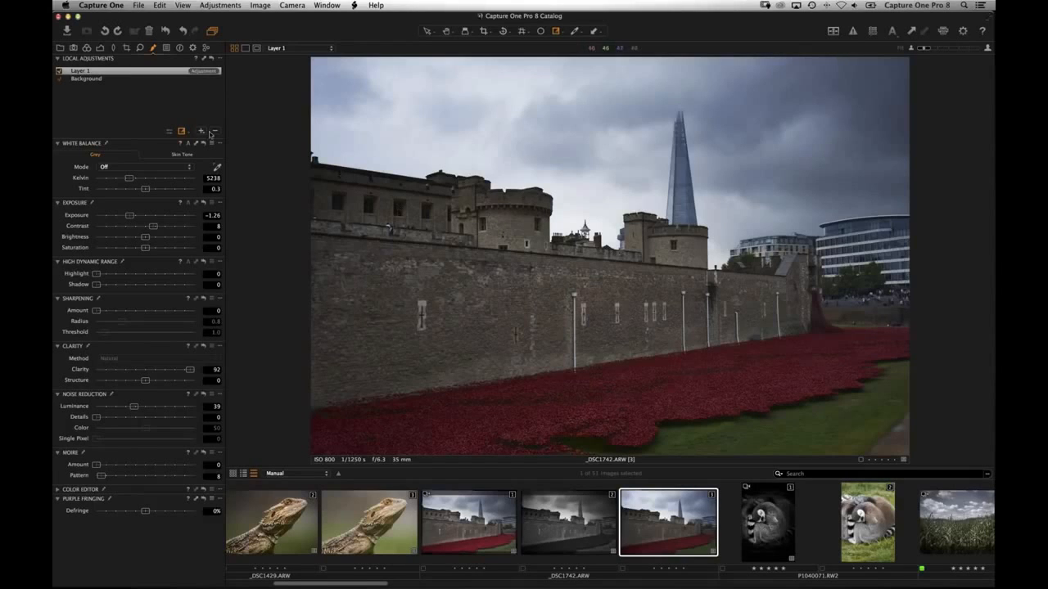
Step: Set the eraser to size 569 and opacity 18, and erase Layer 1's mask over the castle buildings above the wall
click(182, 131)
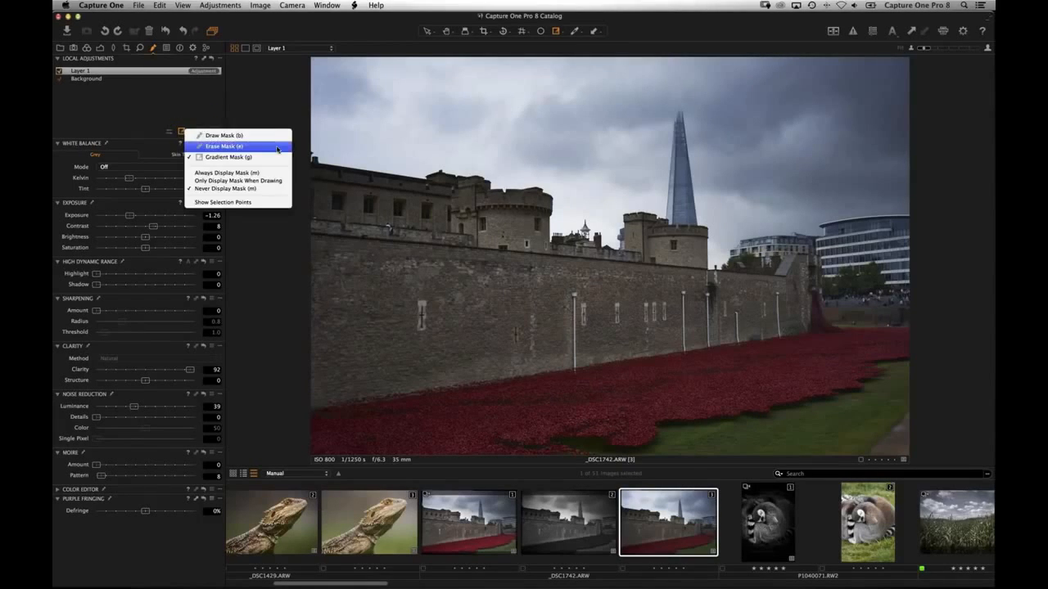
click(276, 147)
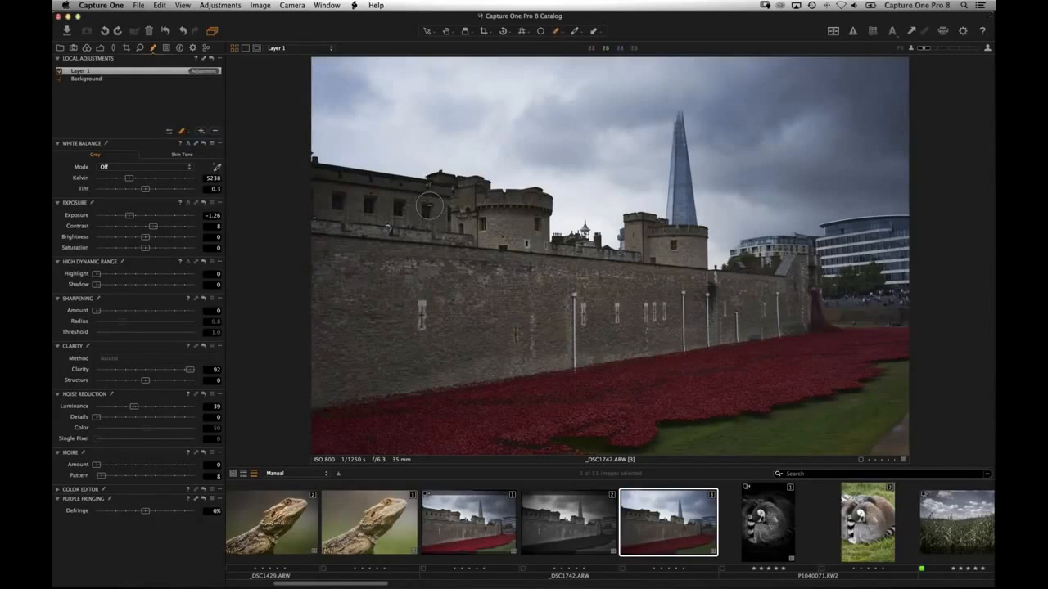
right_click(412, 262)
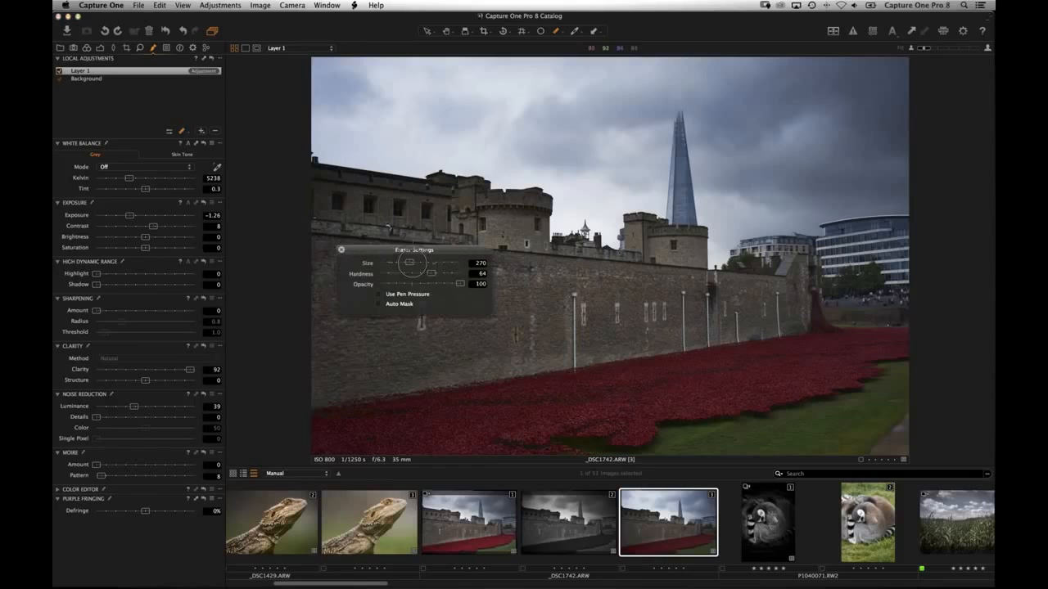
mouse_move(419, 262)
mouse_down()
mouse_move(455, 284)
mouse_move(392, 284)
mouse_up()
click(341, 251)
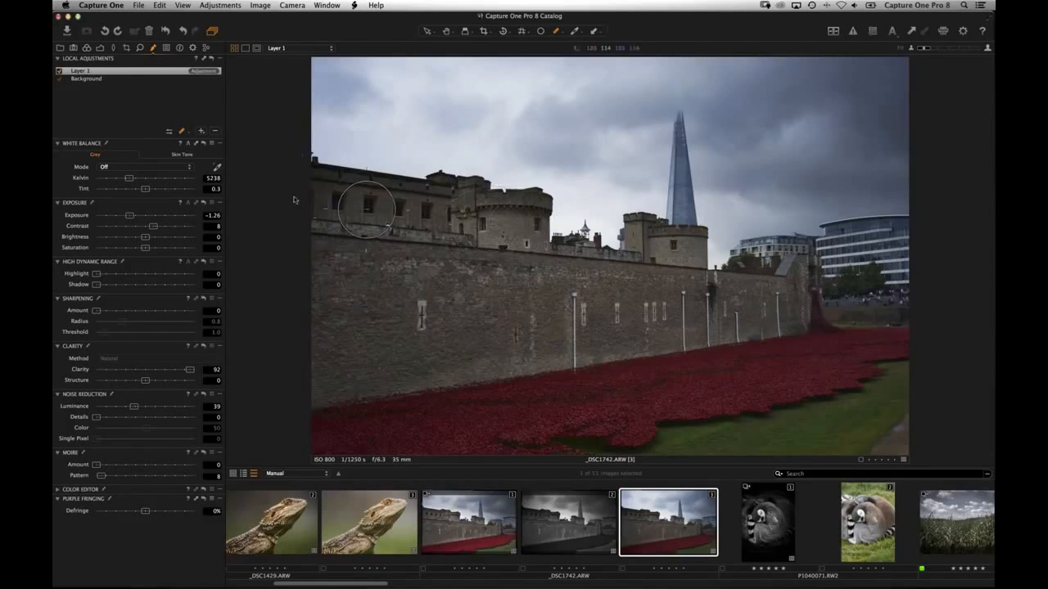
mouse_move(293, 196)
mouse_down()
mouse_move(560, 221)
mouse_move(532, 252)
mouse_up()
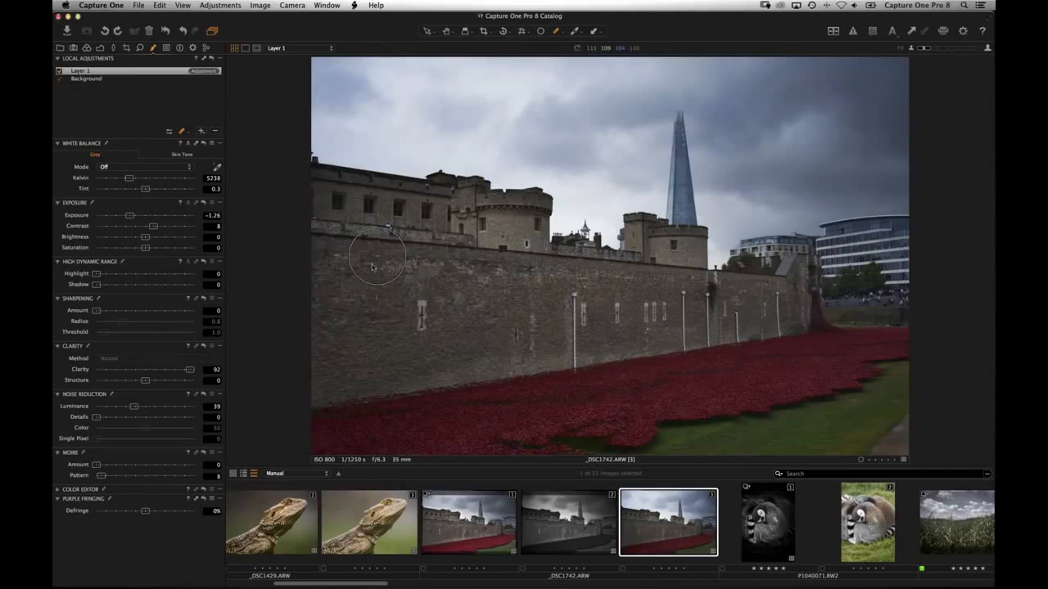
right_click(360, 287)
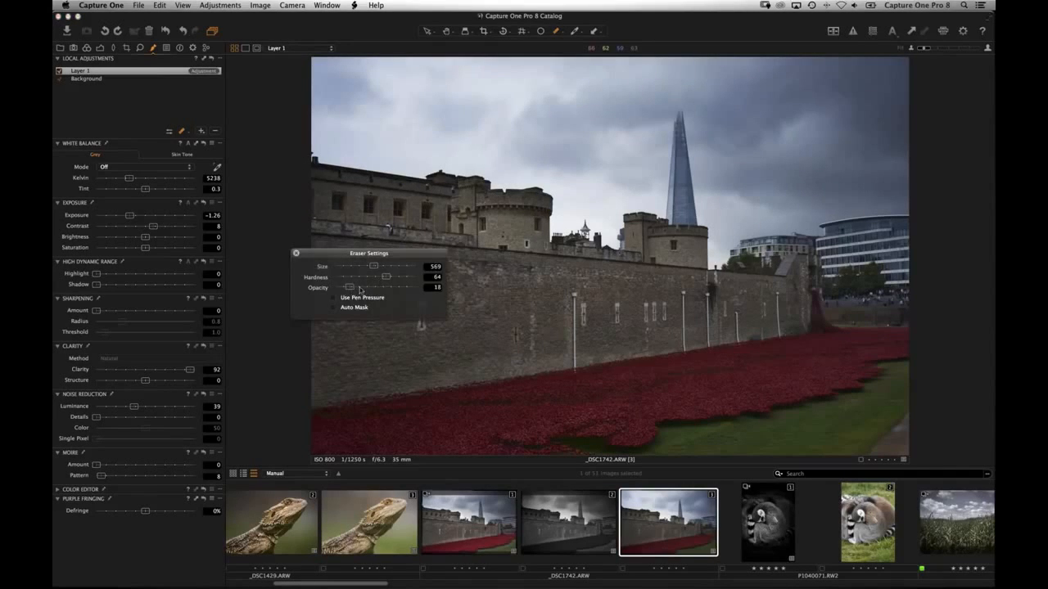
click(297, 254)
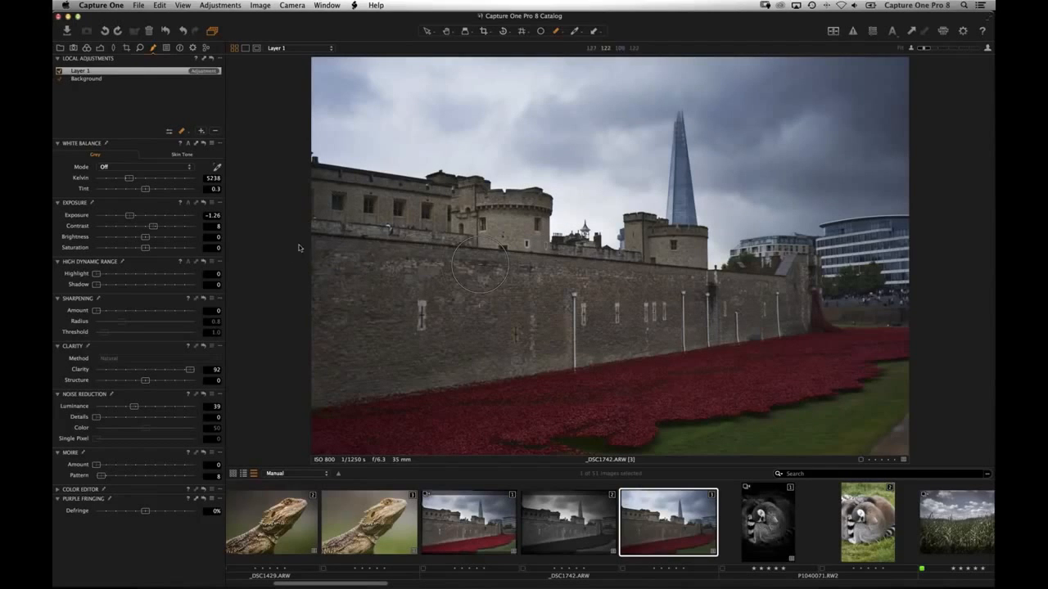
Step: Check the erased areas in Layer 1's mask overlay and compare the photo with the layer off and on
key(m)
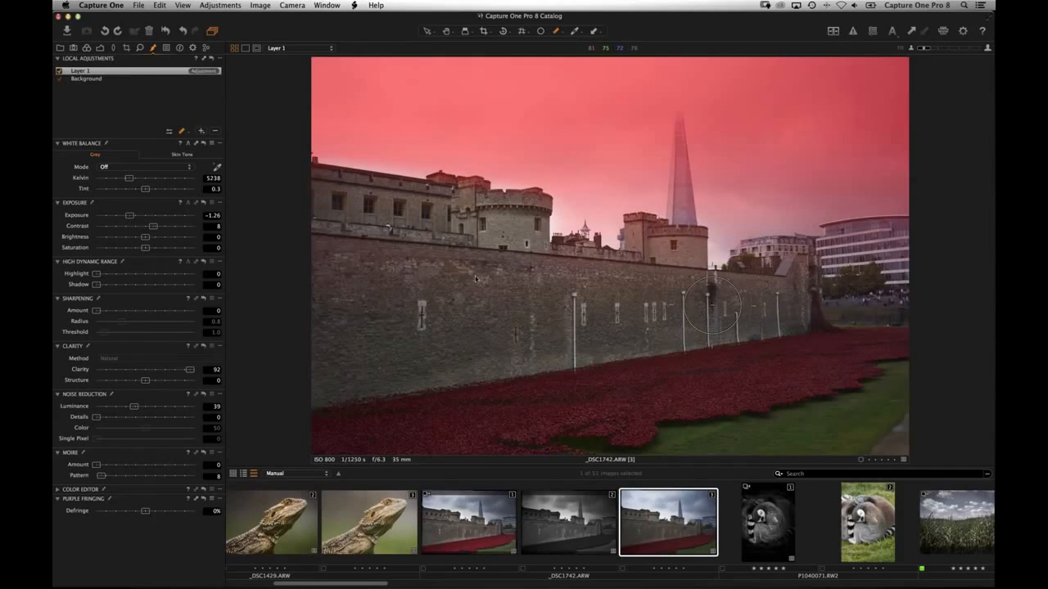
key(m)
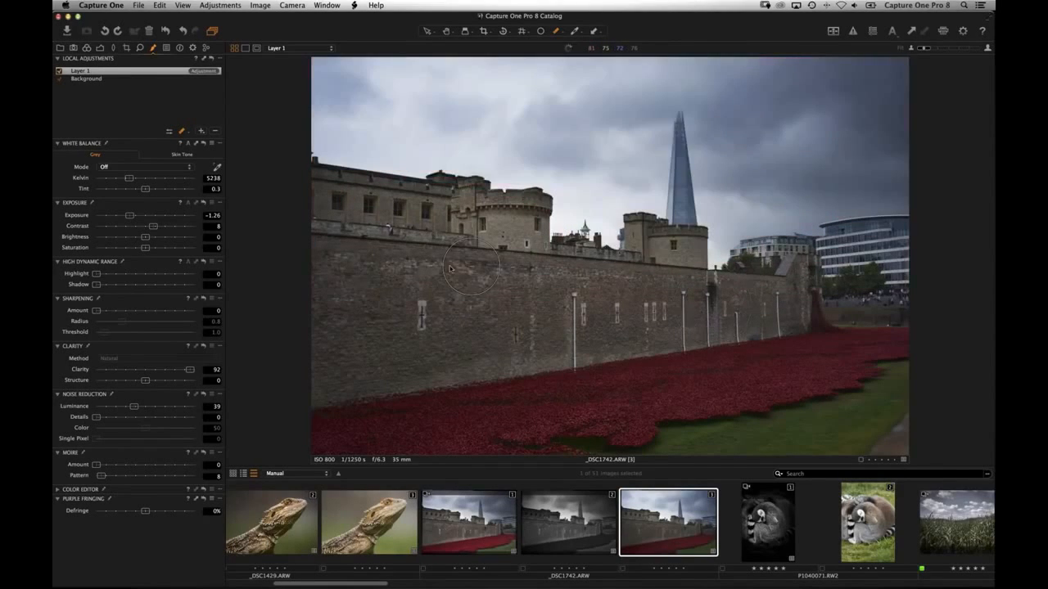
click(58, 72)
click(58, 73)
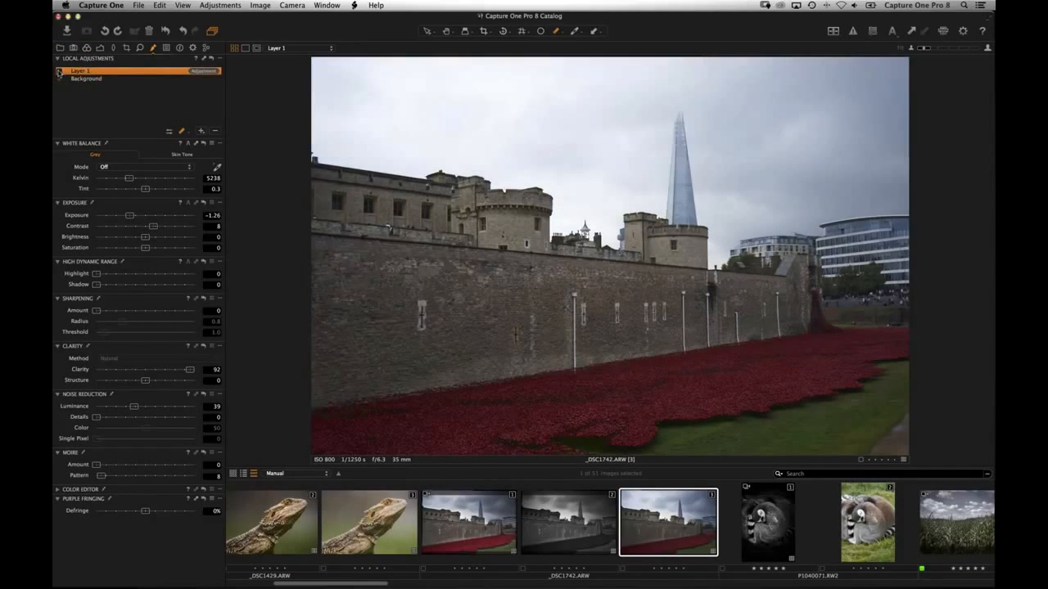
click(58, 72)
click(59, 72)
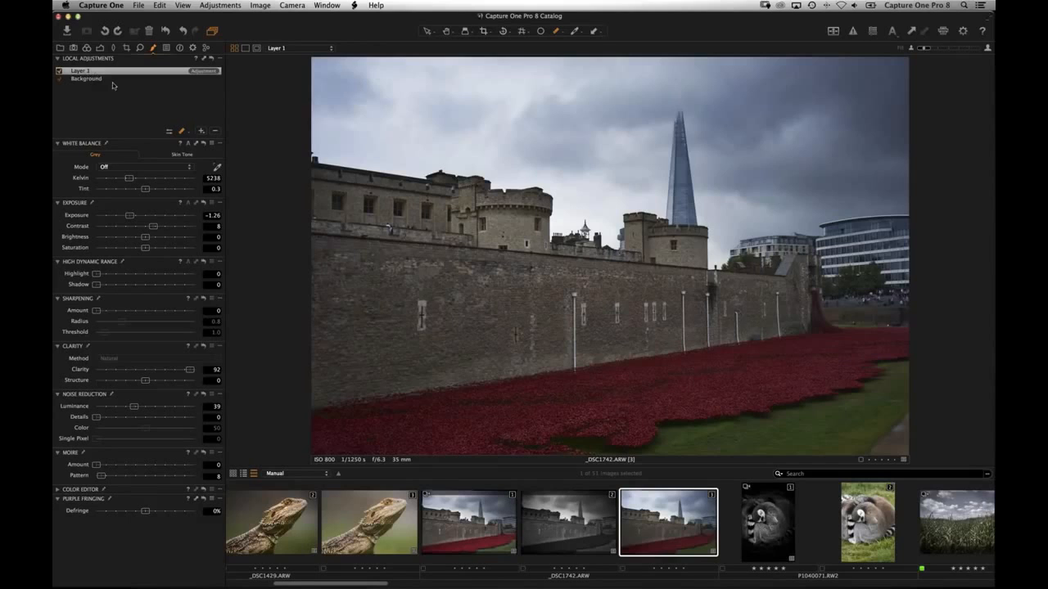
Step: Lower Layer 1's exposure to -2.85 and raise the Background layer's exposure to 0.72
drag(130, 216, 126, 216)
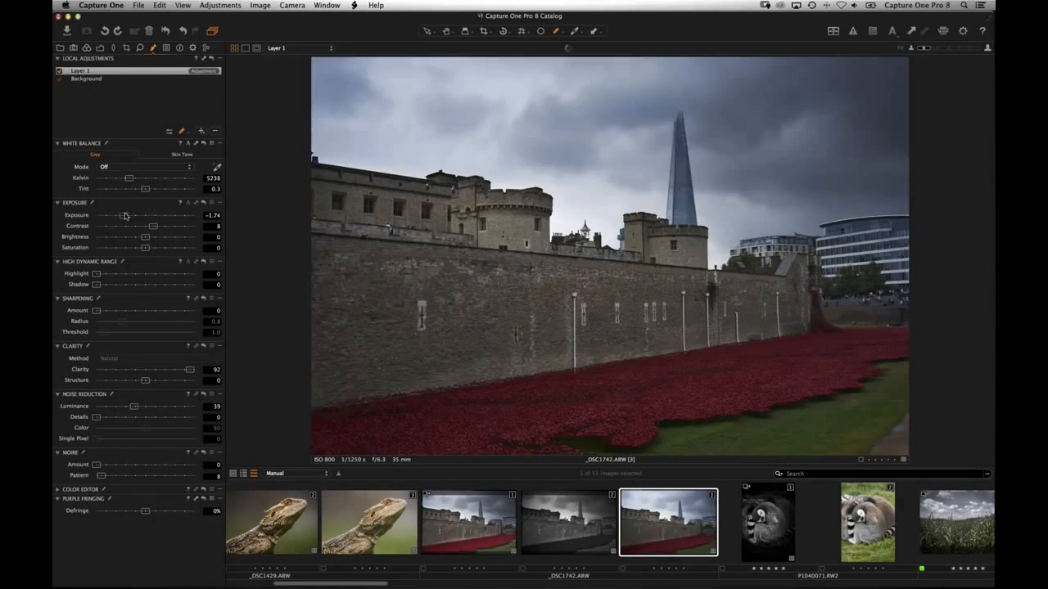
drag(119, 214, 116, 215)
click(98, 89)
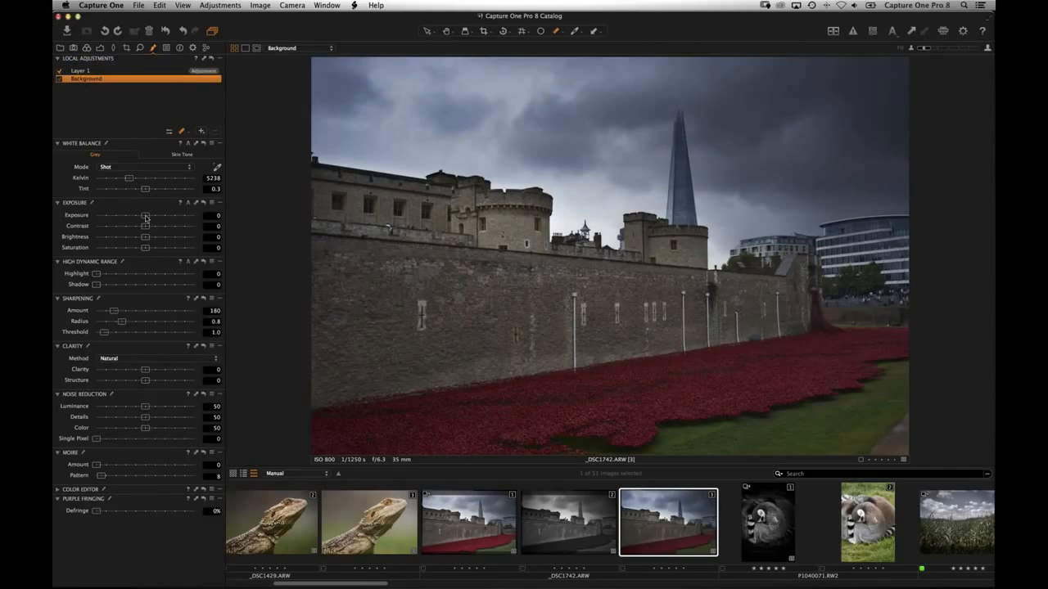
drag(145, 217, 154, 217)
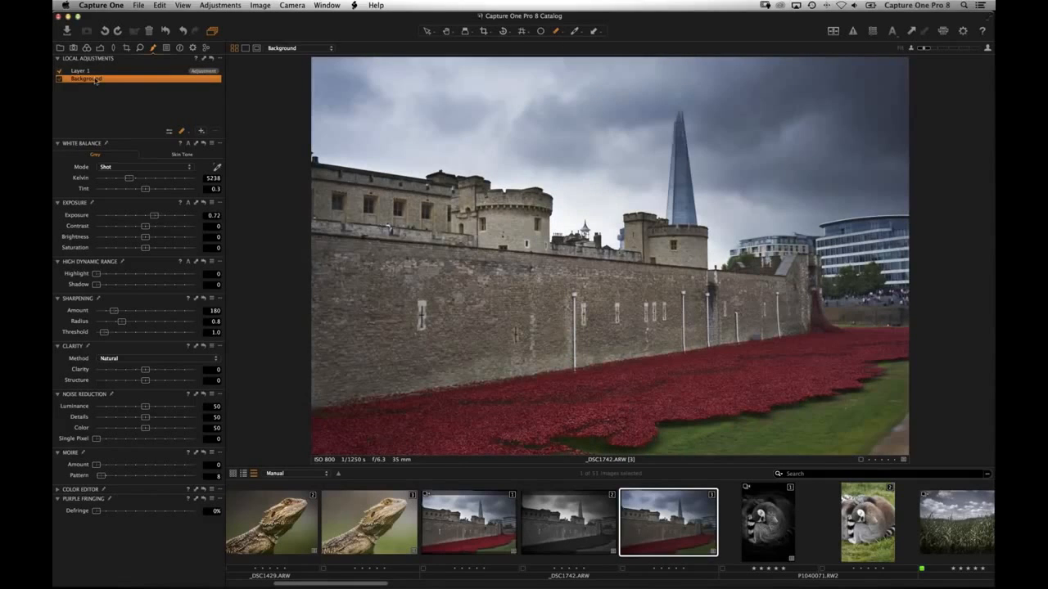
Step: Switch between Layer 1 and the Background layer to compare their adjustment settings, and view which action can be undone
click(86, 72)
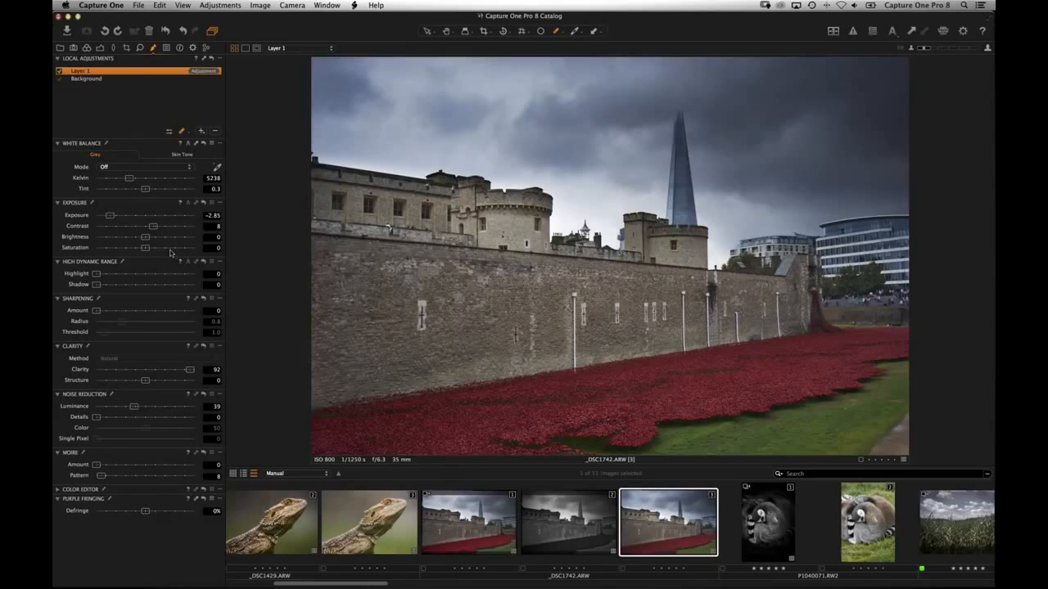
click(93, 80)
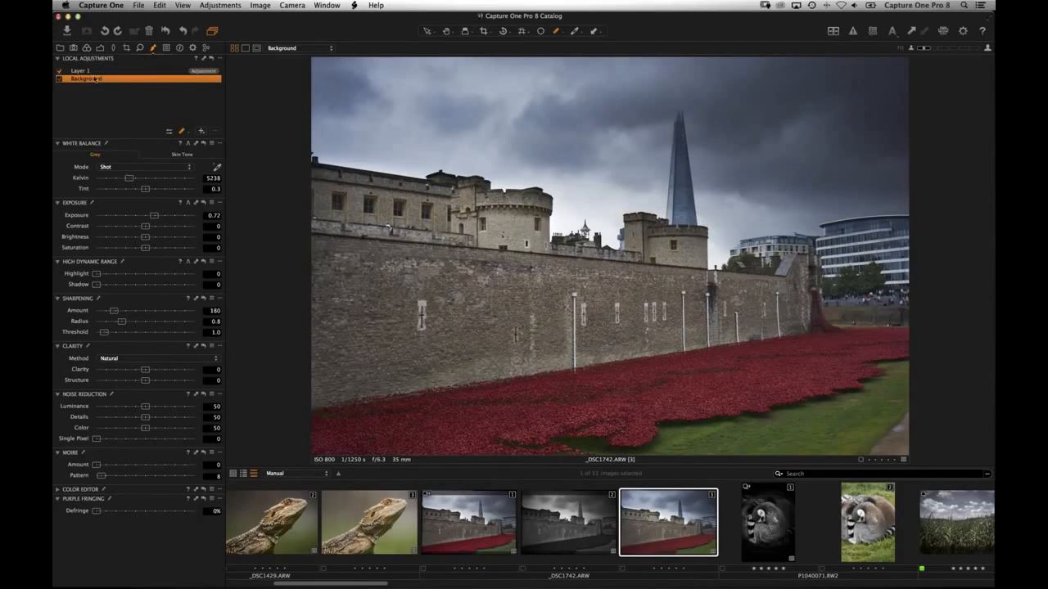
click(123, 113)
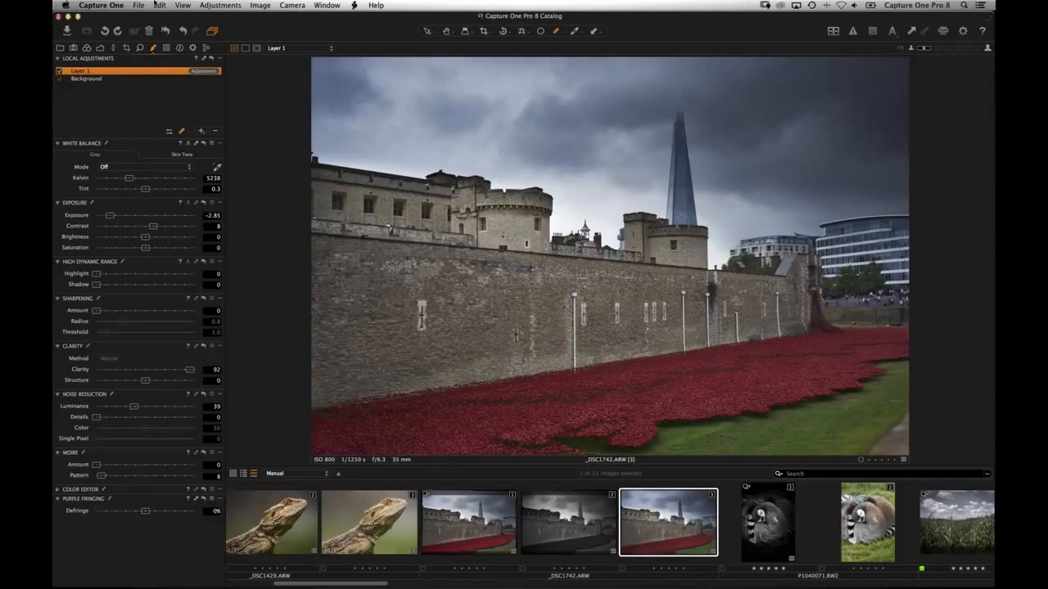
click(158, 6)
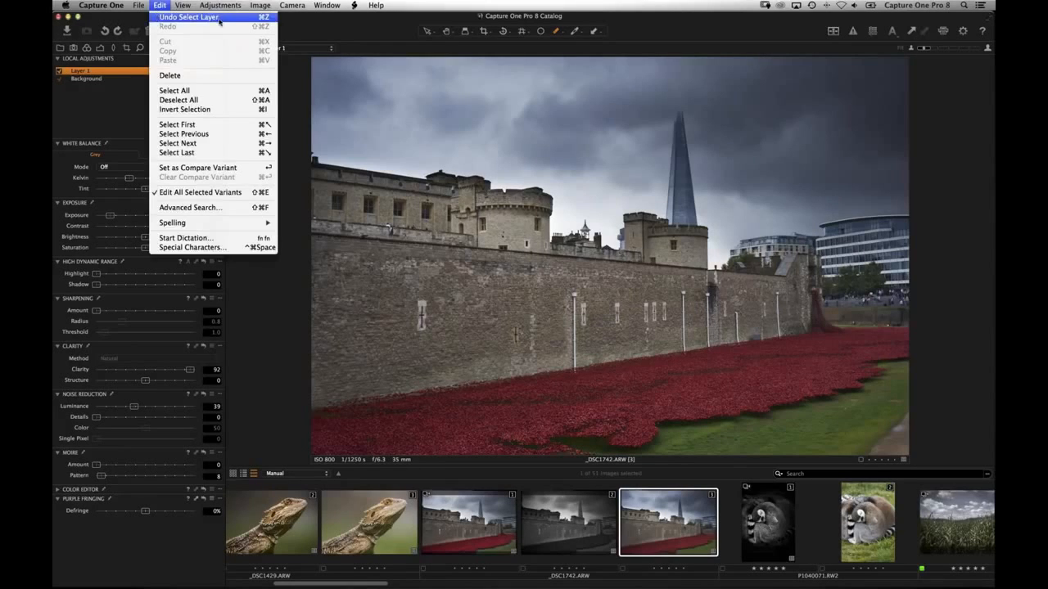
click(300, 103)
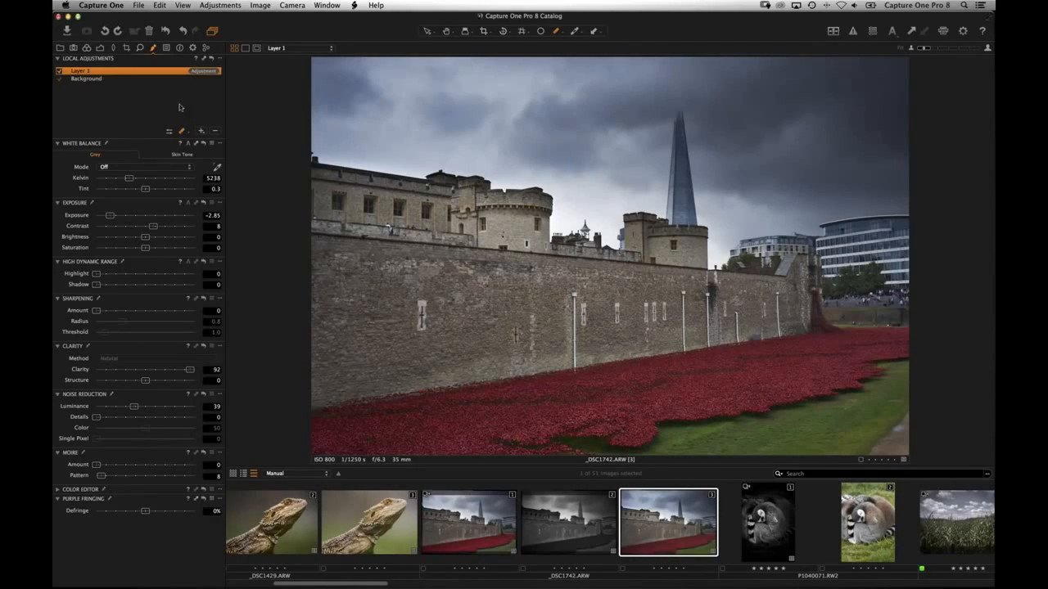
click(122, 82)
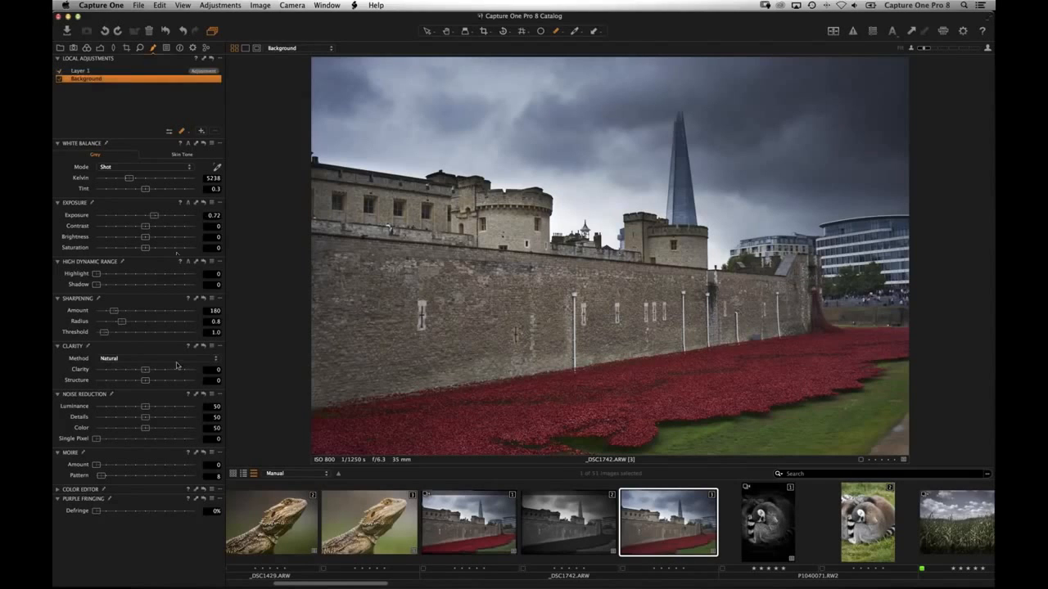
Step: Try clarity 100 on the Background layer and Layer 1, and settle on clarity 36 for the Background layer
drag(146, 369, 210, 378)
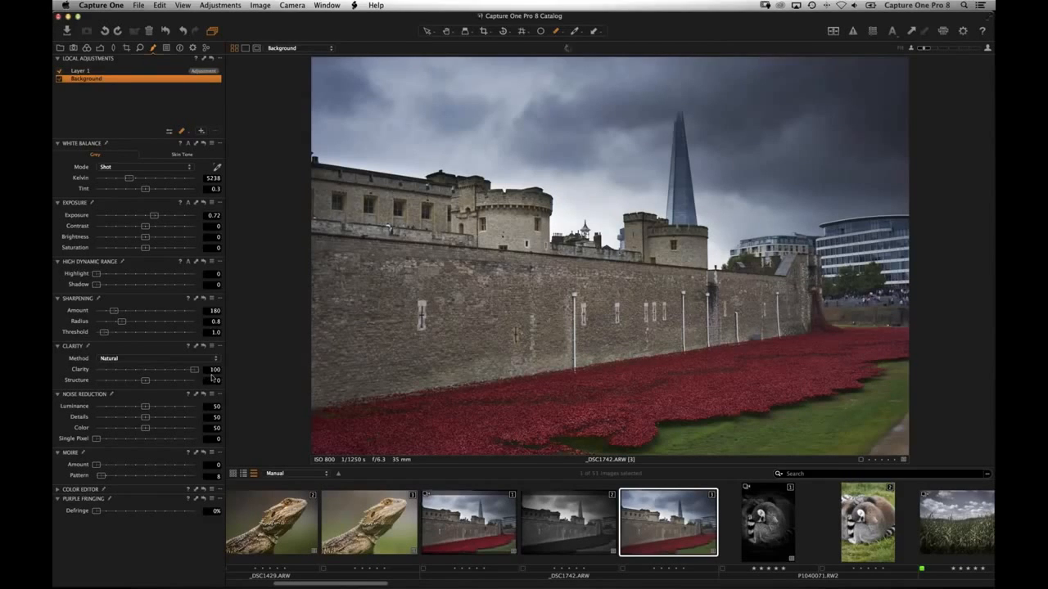
click(90, 72)
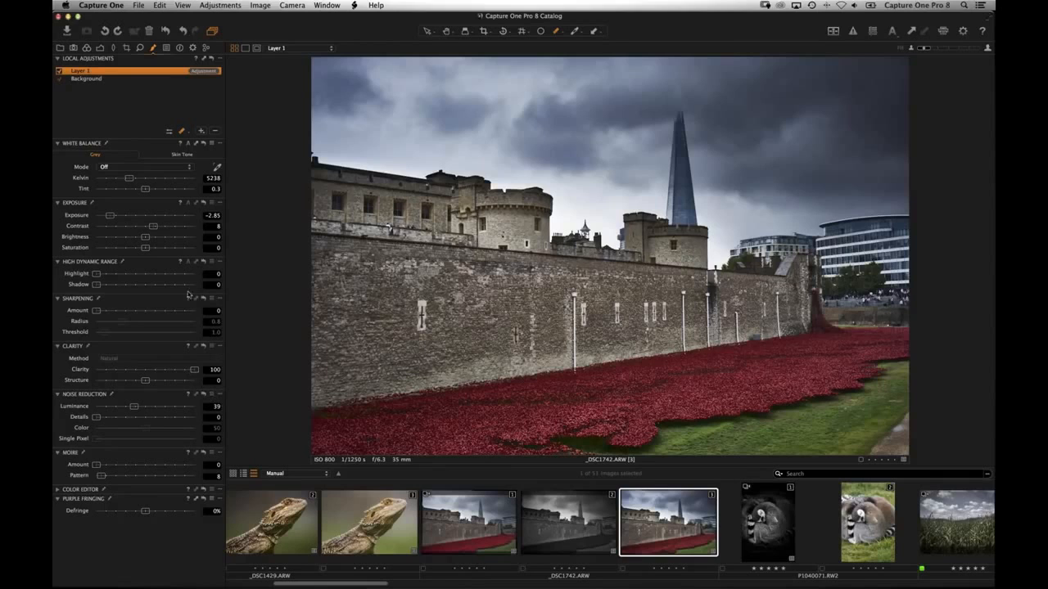
drag(194, 370, 192, 370)
click(113, 80)
drag(194, 370, 162, 370)
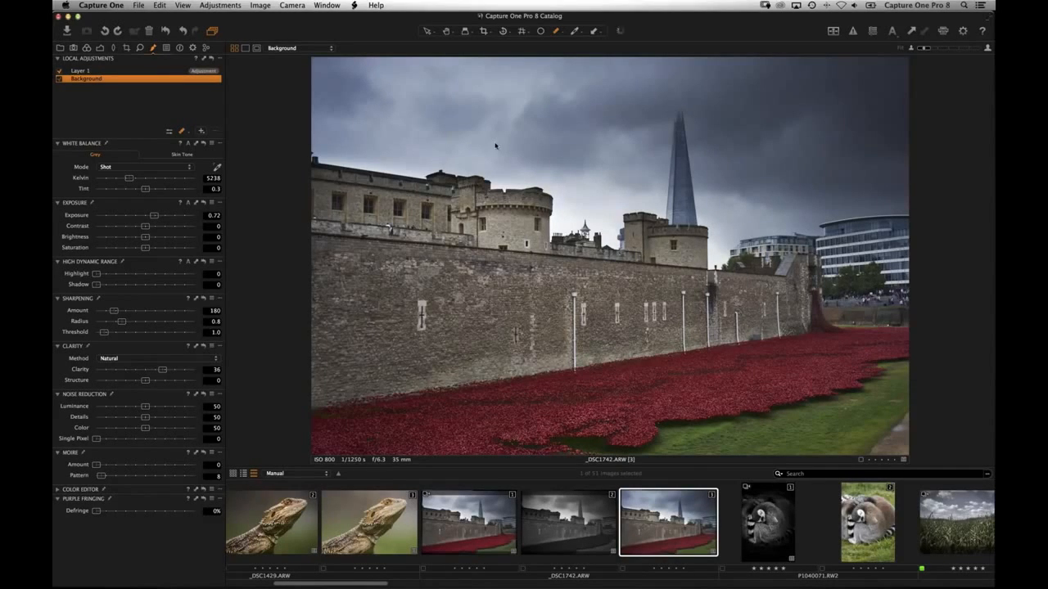
Step: Clone the castle photo's current variant and compare the clone with the variant it came from
click(260, 6)
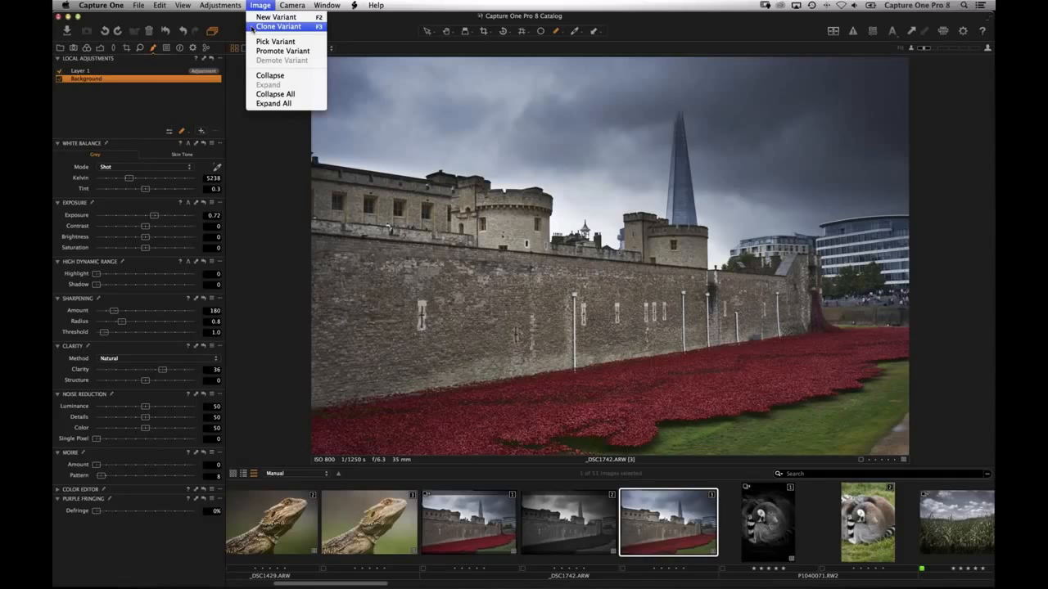
click(252, 27)
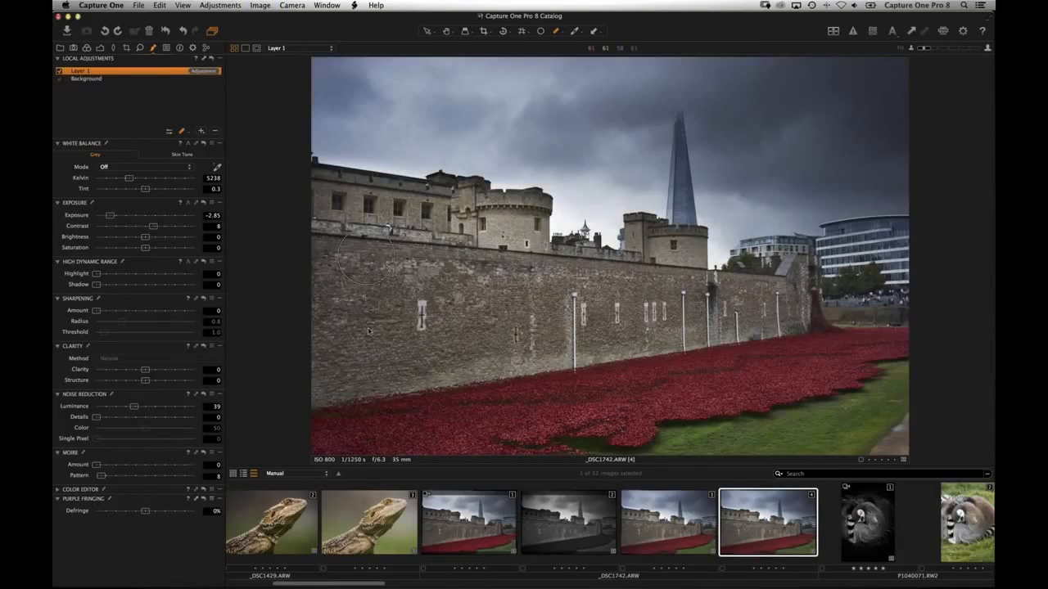
click(770, 528)
click(683, 528)
click(768, 528)
key(Left)
key(Right)
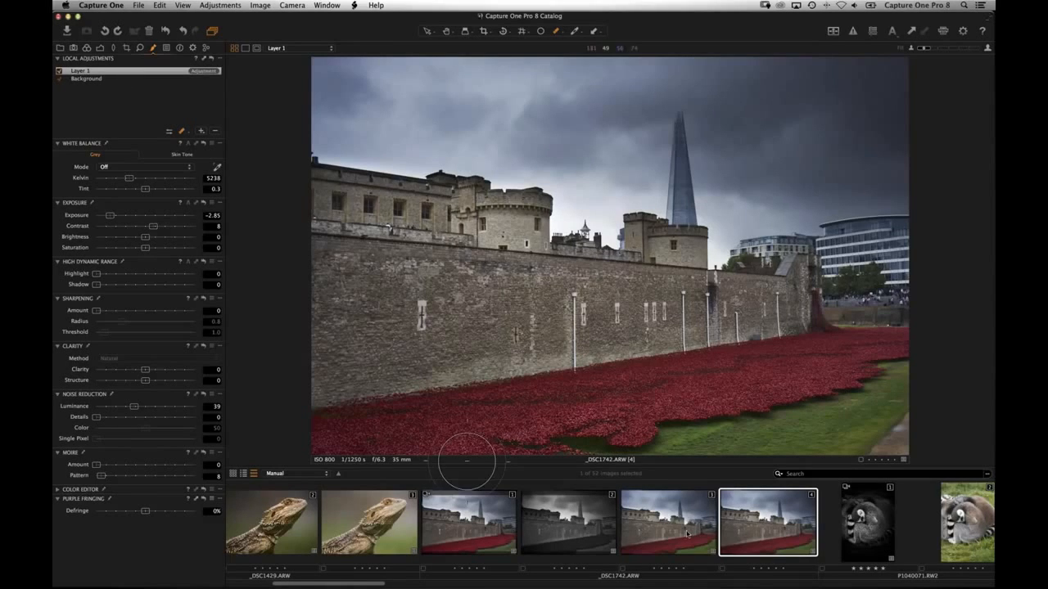
Step: Find the lemur photo P1040071.RW2 and compare its black-and-white variant and layers with the colour variant
scroll(493, 528, right, 5)
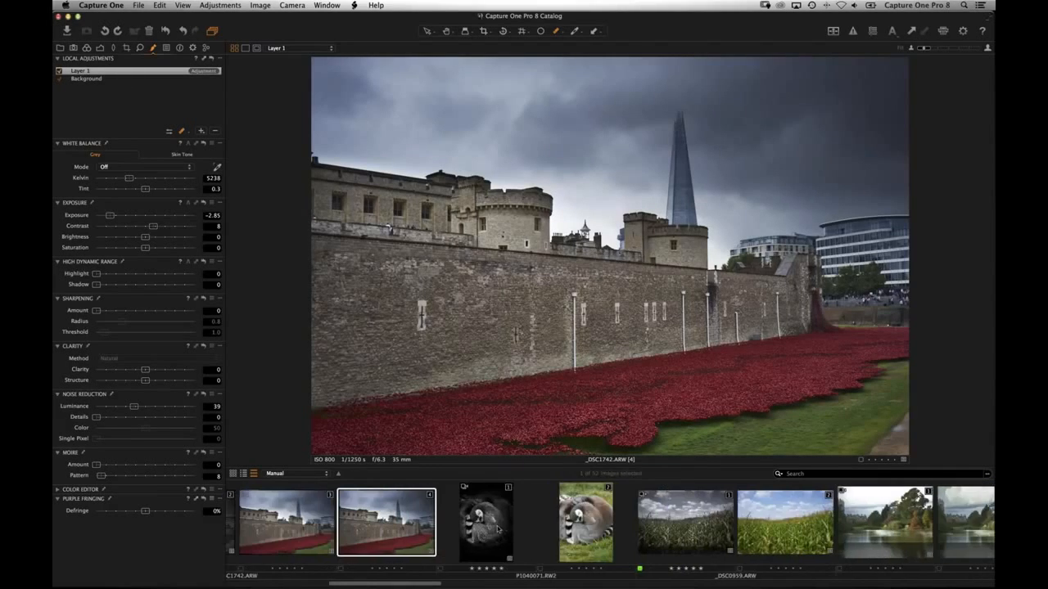
click(514, 534)
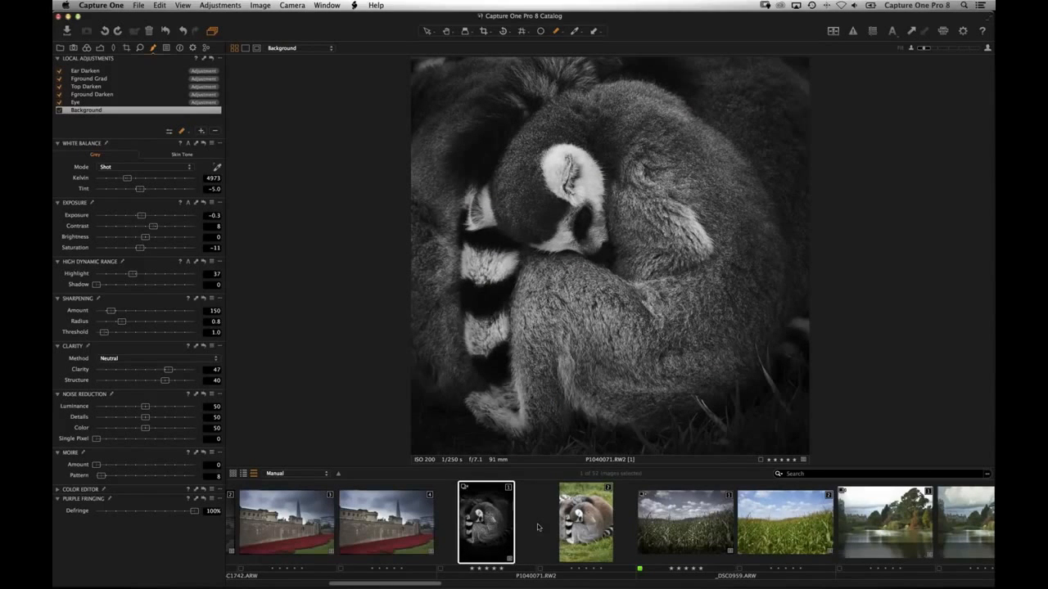
scroll(538, 528, right, 10)
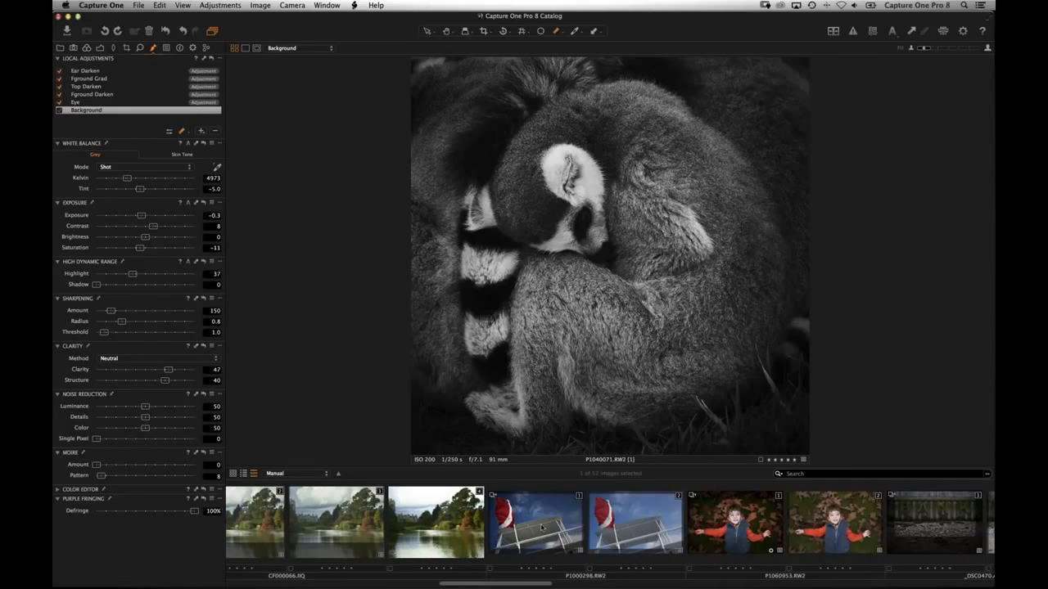
scroll(714, 525, left, 15)
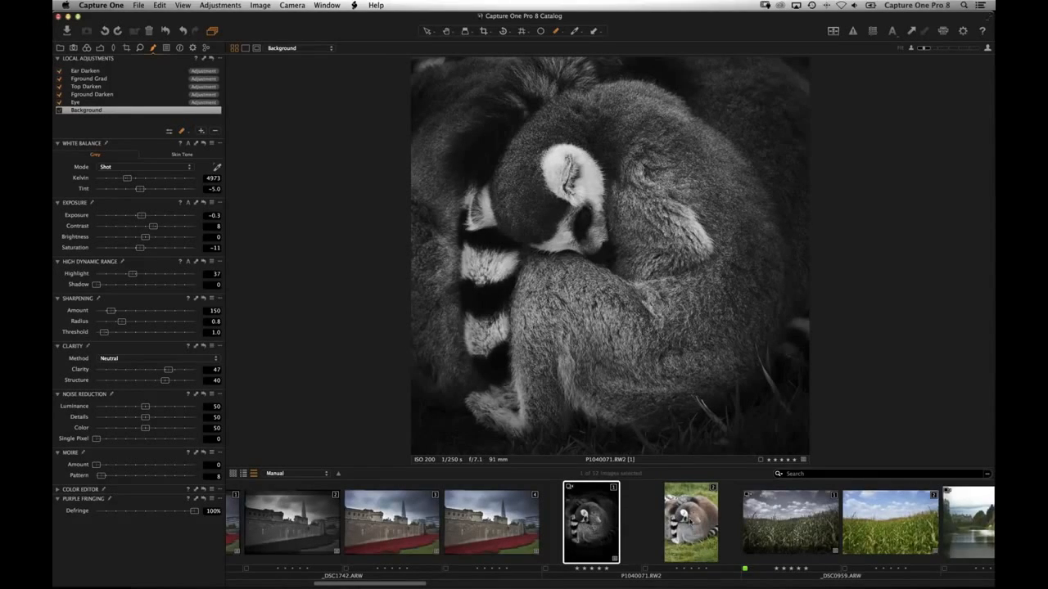
click(684, 538)
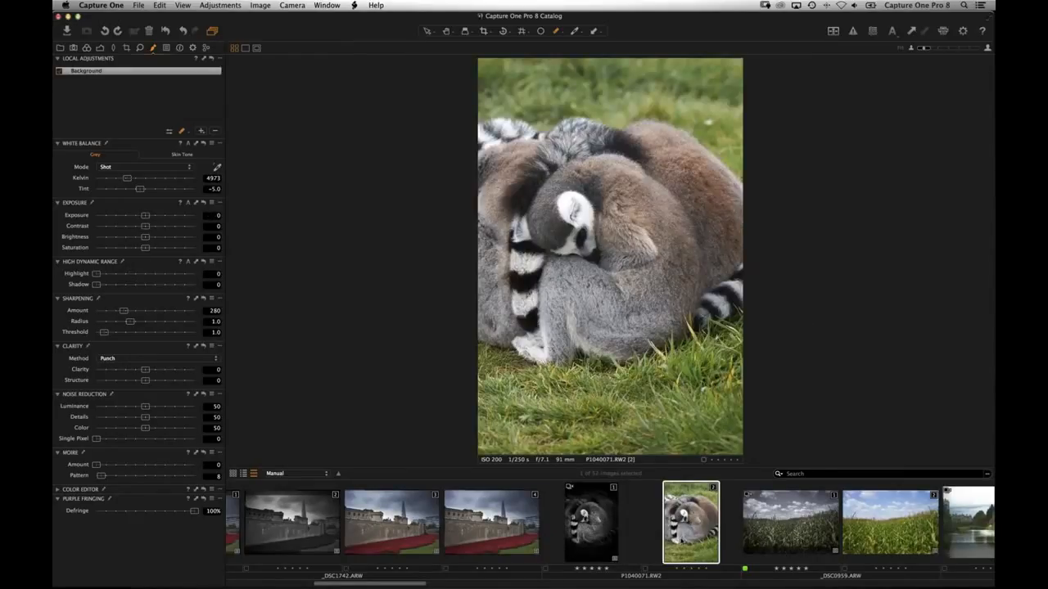
click(604, 531)
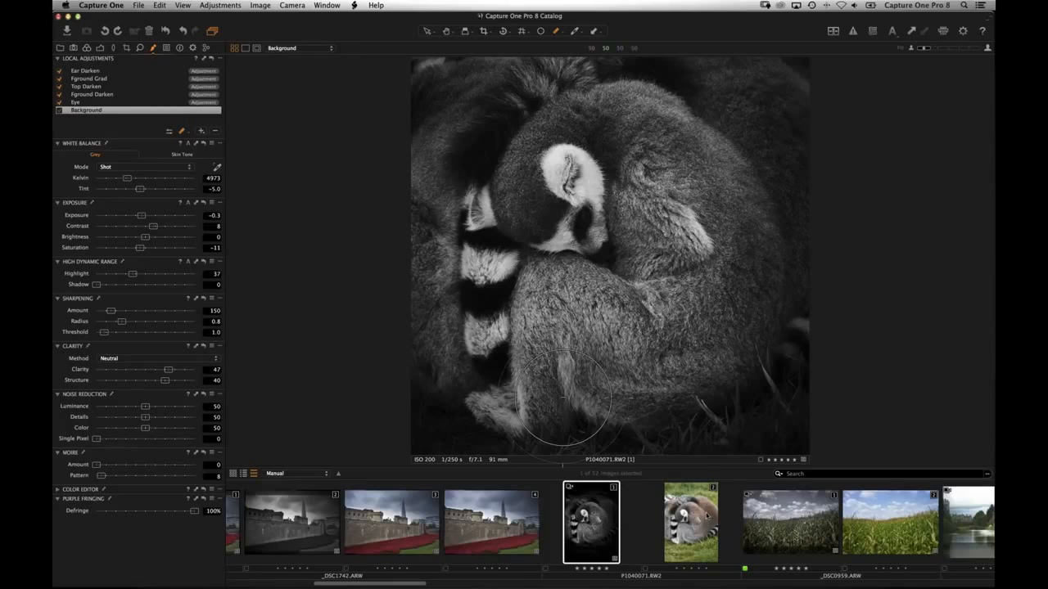
key(Right)
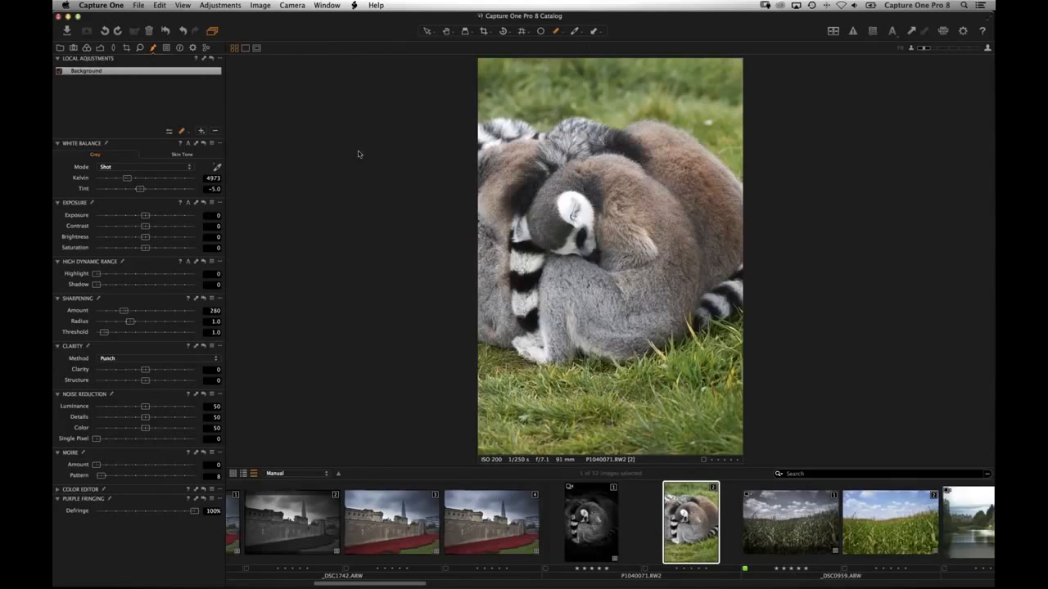
Step: Crop the colour lemur variant to a 1 x 1 square across its full width, centred on the curled-up lemur
click(483, 31)
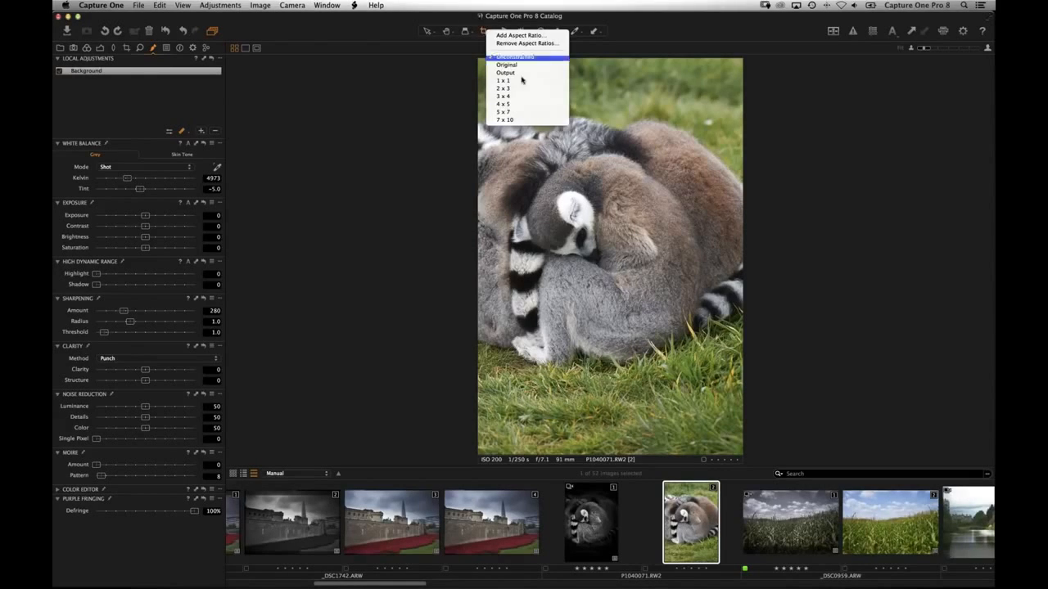
click(539, 133)
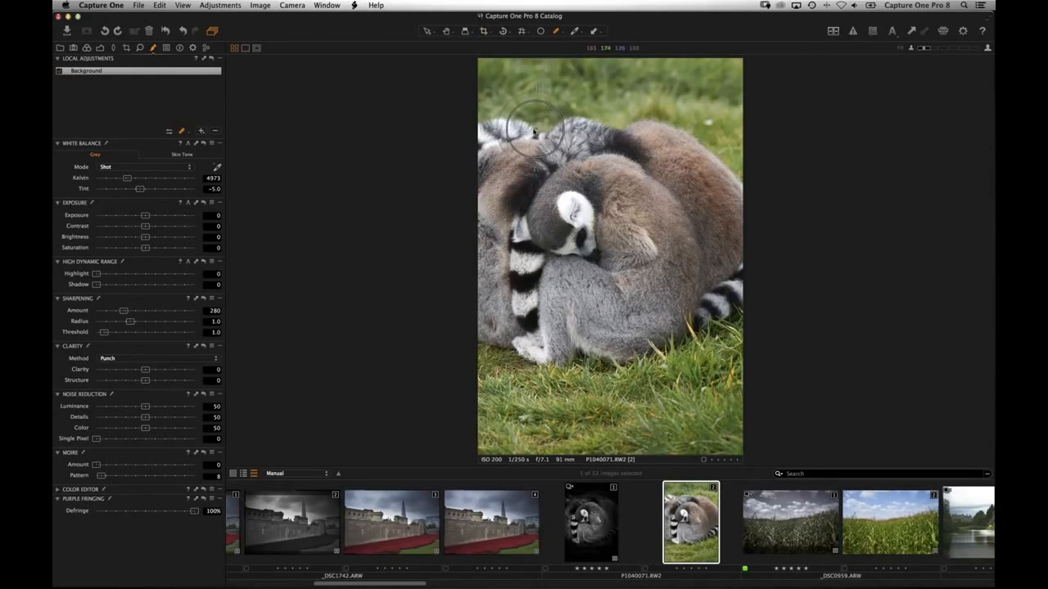
key(c)
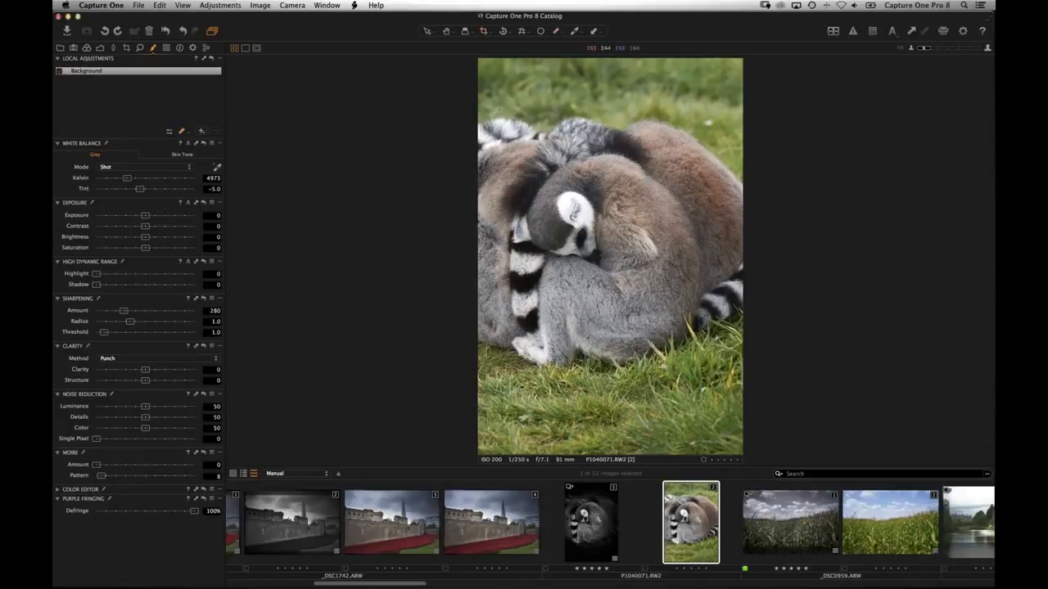
click(483, 32)
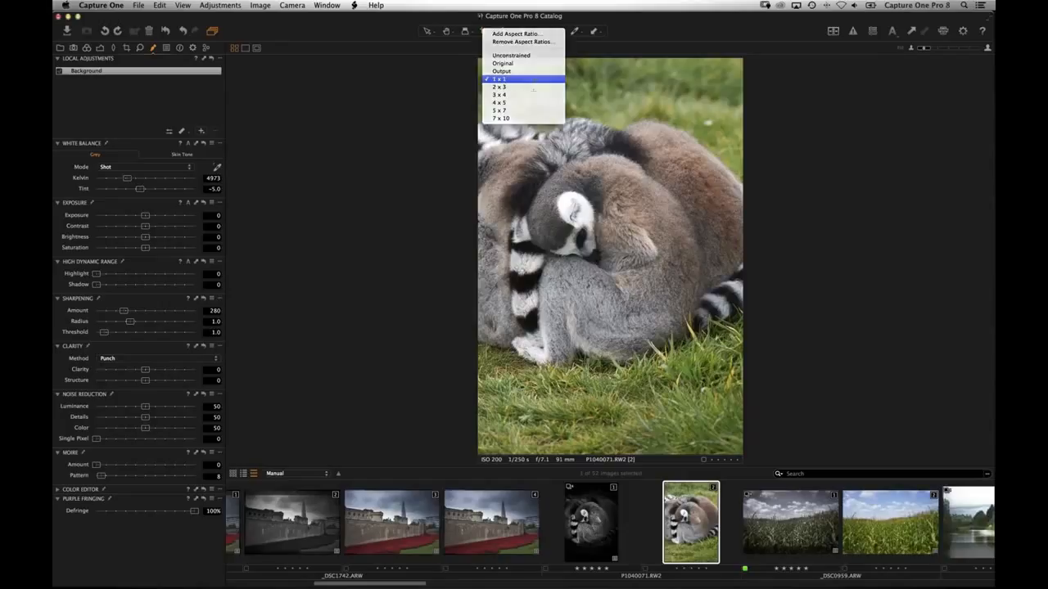
click(534, 79)
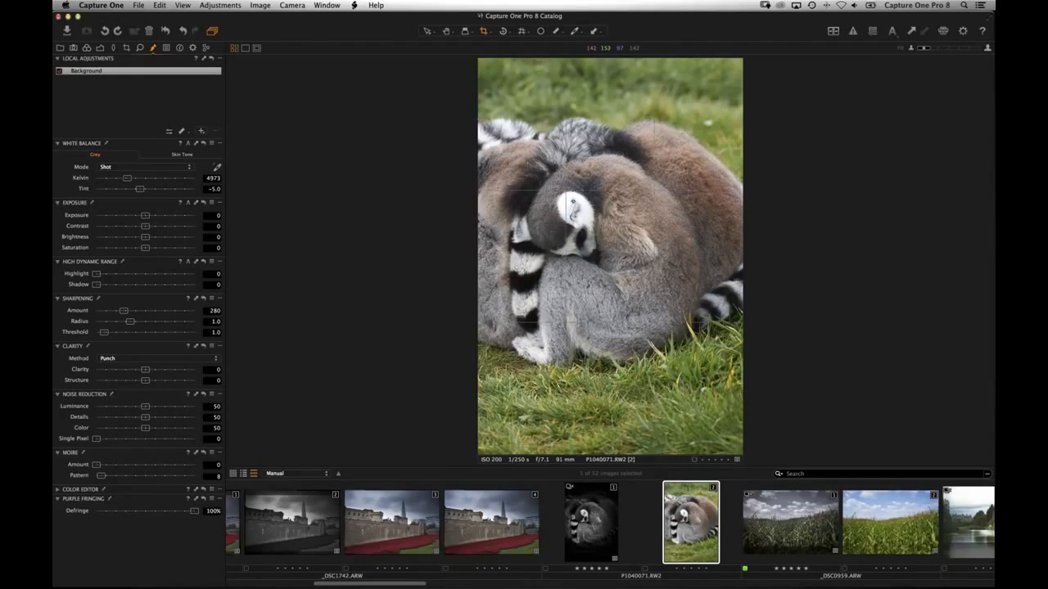
drag(479, 117, 743, 380)
drag(636, 251, 639, 248)
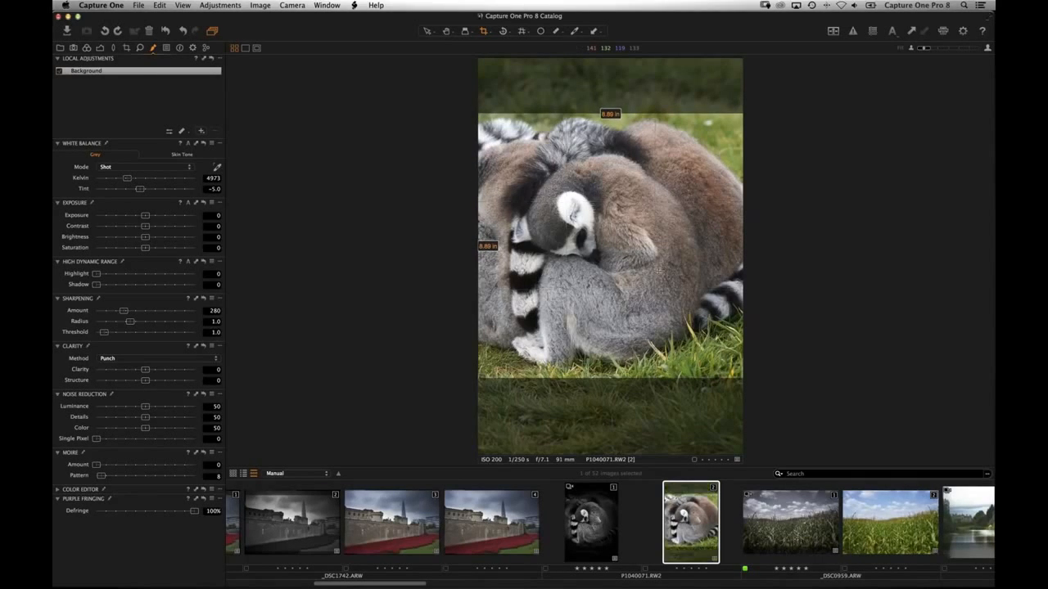
key(v)
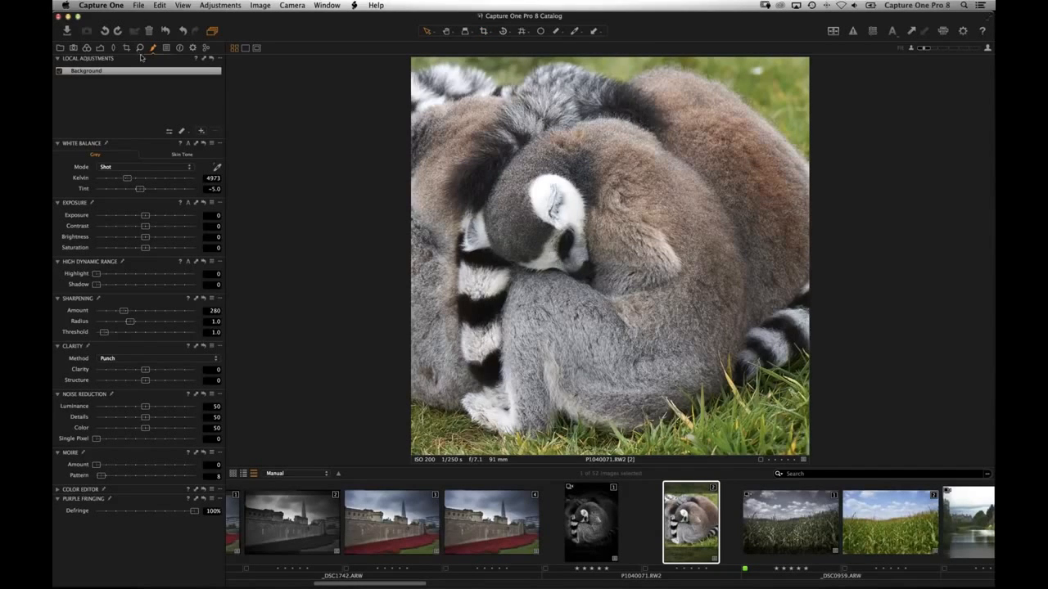
Step: Set the lemur photo's exposure to -0.2, highlight recovery to 22 and the RGB levels midtone to -0.11
click(100, 47)
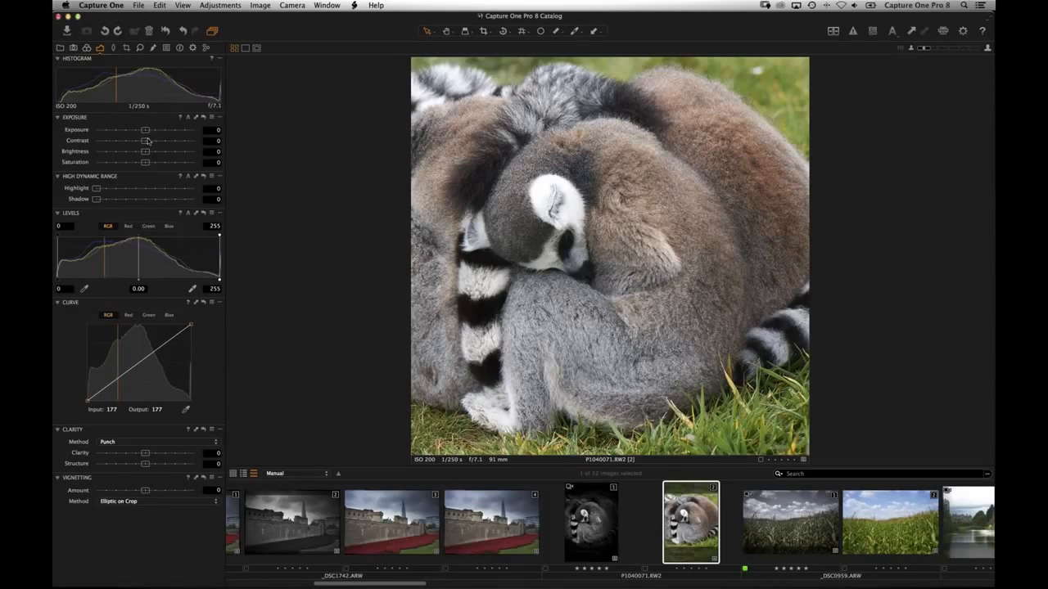
drag(144, 131, 146, 129)
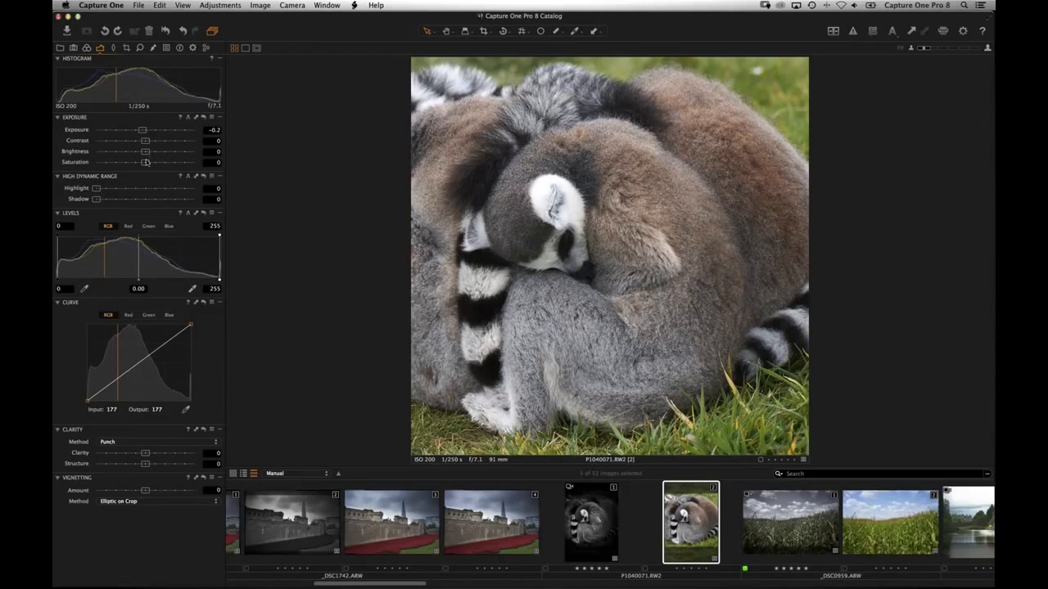
click(118, 189)
drag(139, 282, 146, 282)
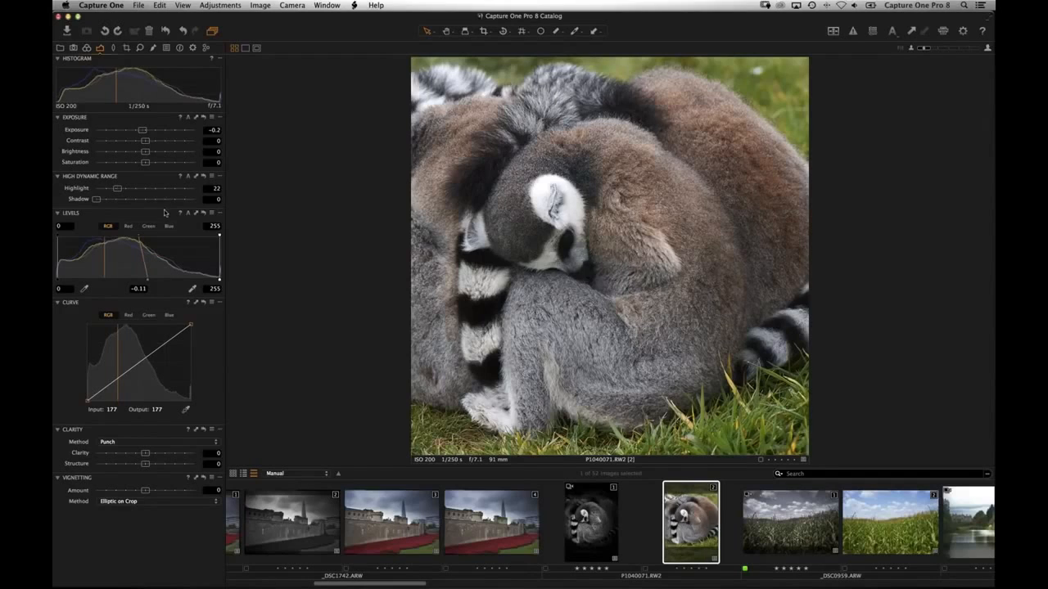
Step: Convert the lemur photo to black and white with green sensitivity at -43 and yellow at -36
click(86, 47)
click(100, 261)
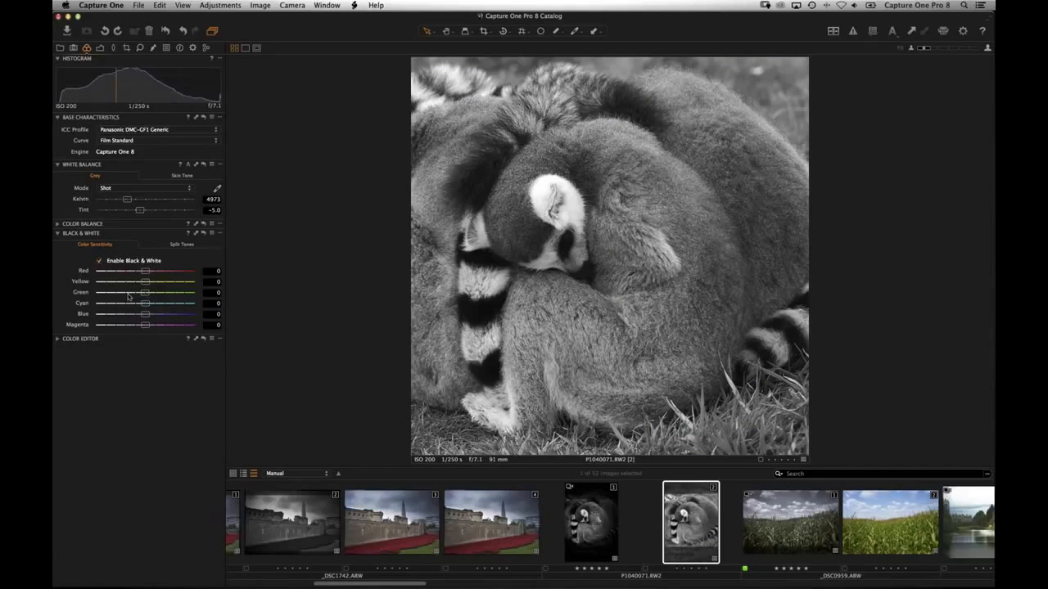
click(123, 292)
click(128, 281)
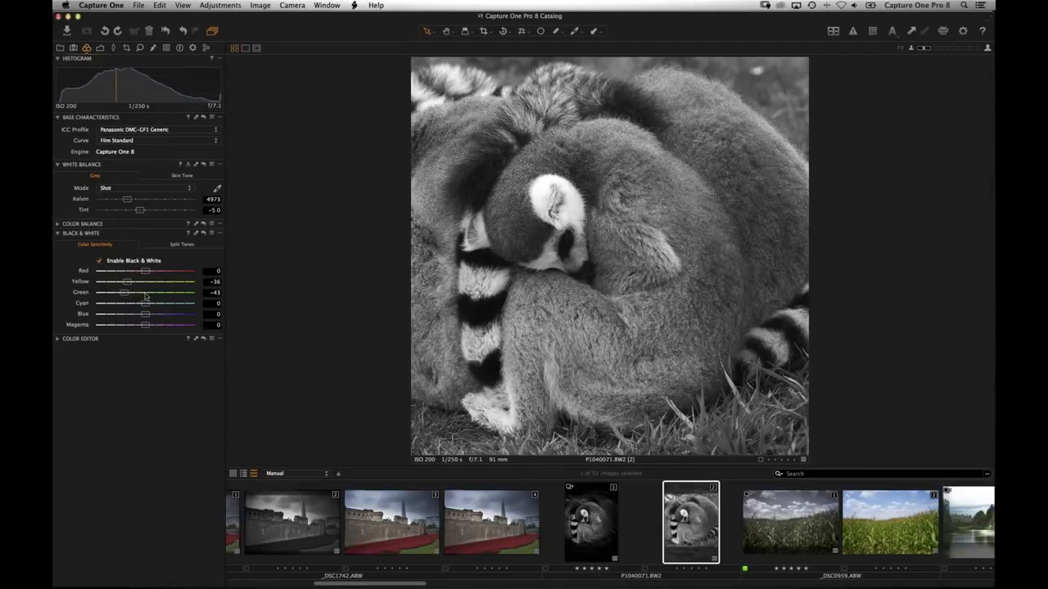
Step: Darken the black-and-white lemur photo by setting its exposure to -0.78
click(100, 47)
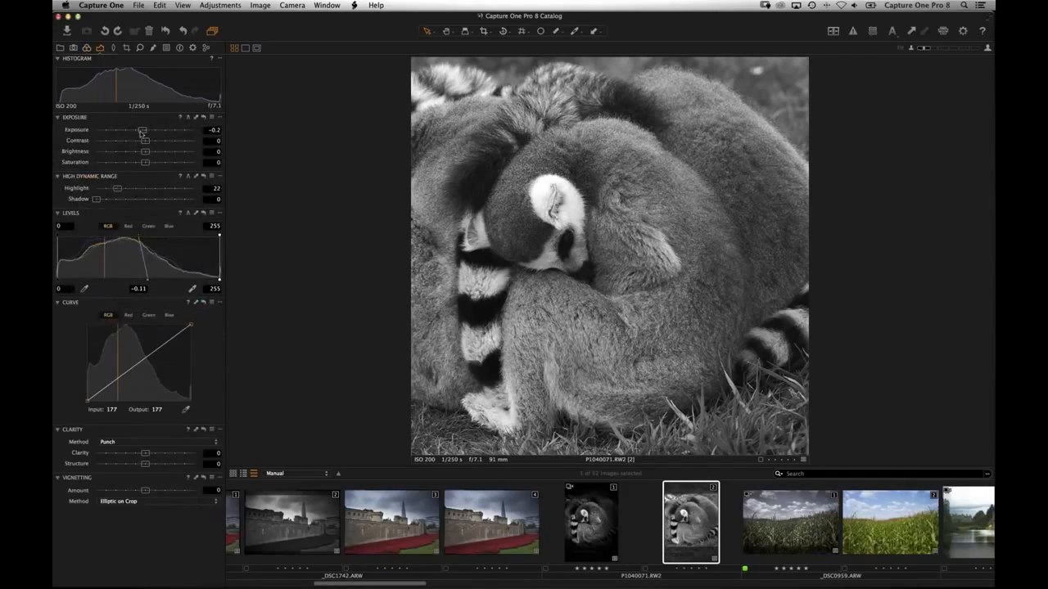
drag(139, 132, 134, 131)
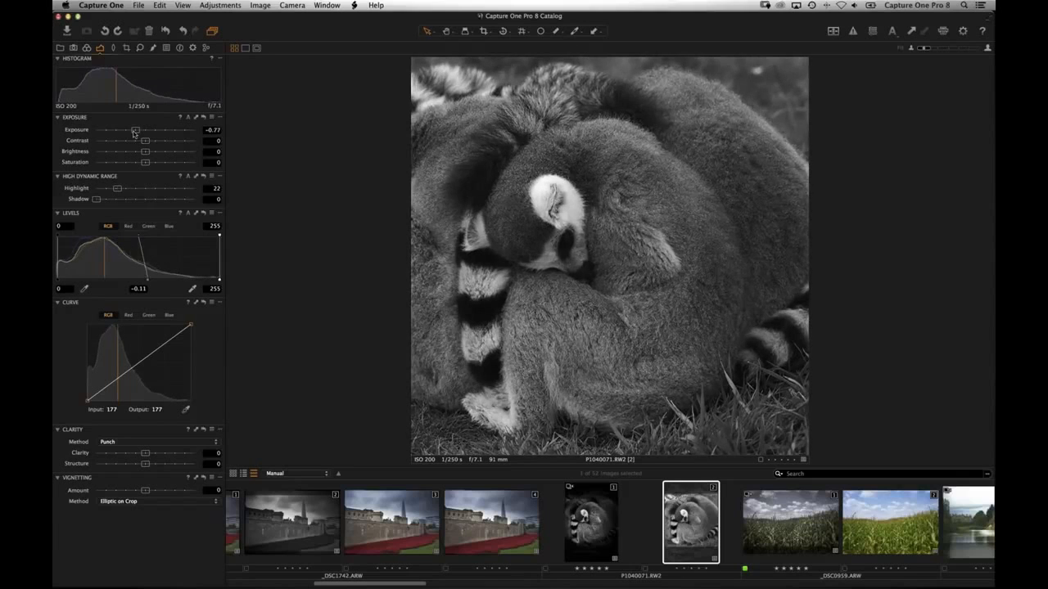
drag(135, 133, 136, 132)
scroll(144, 134, up, 1)
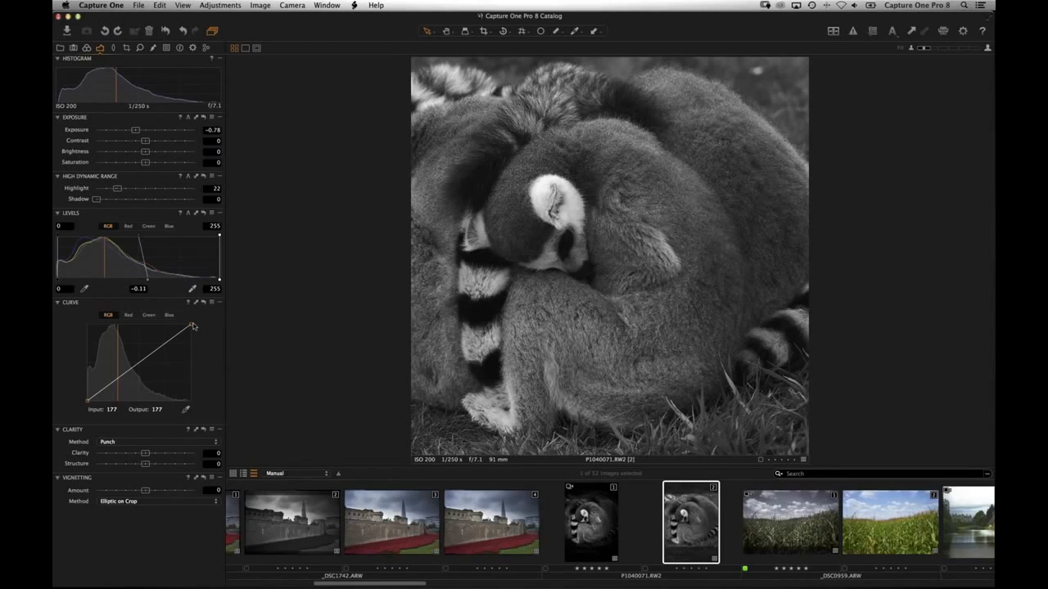
Step: Set the lemur photo's clarity method to Natural with clarity 61 and structure 43, checking the fur detail up close
click(140, 442)
click(141, 443)
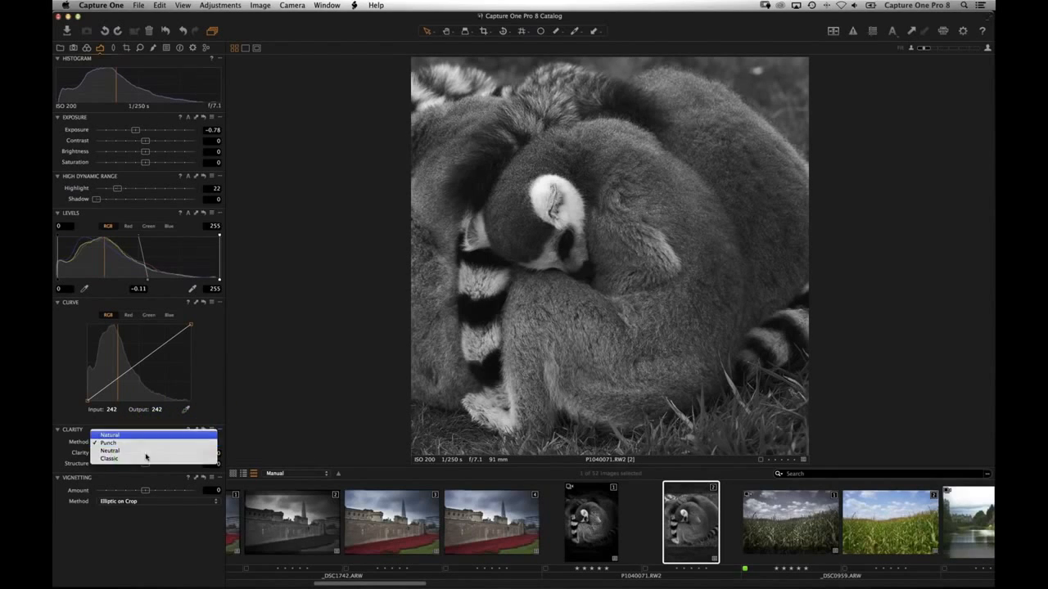
drag(145, 452, 178, 455)
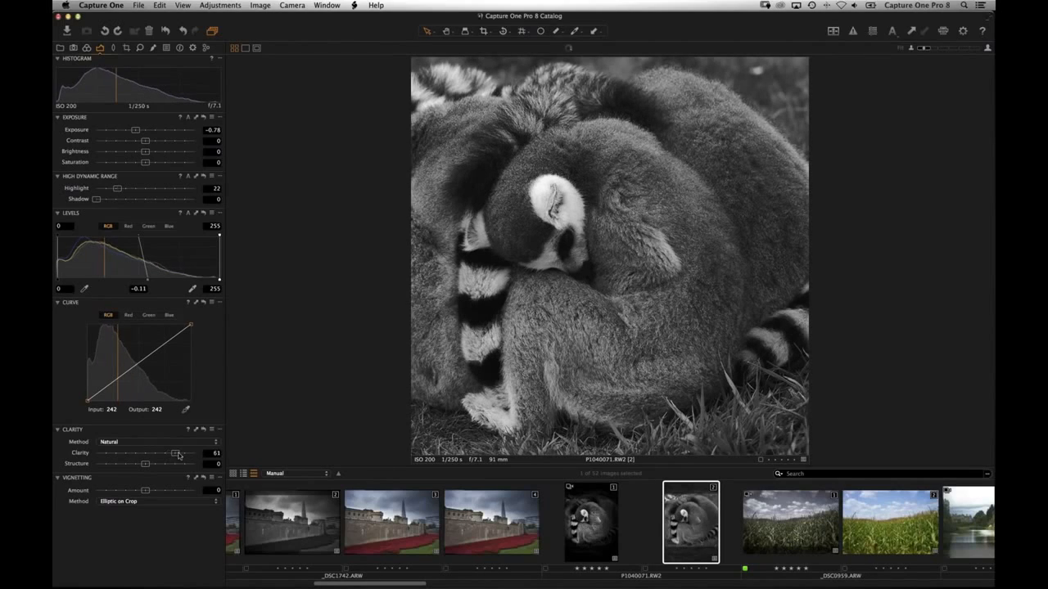
key(super+b)
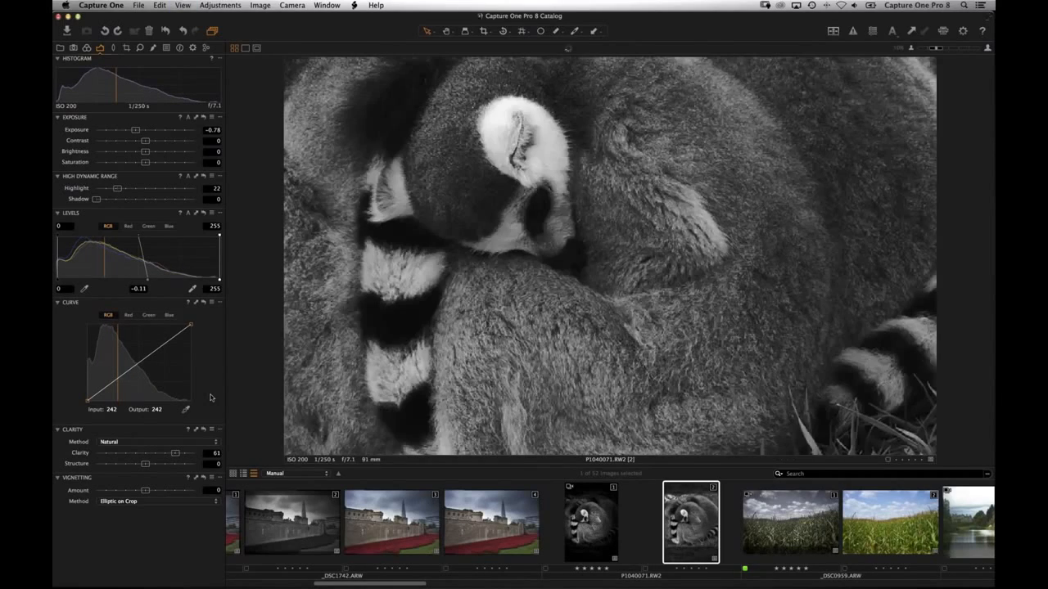
drag(145, 463, 166, 464)
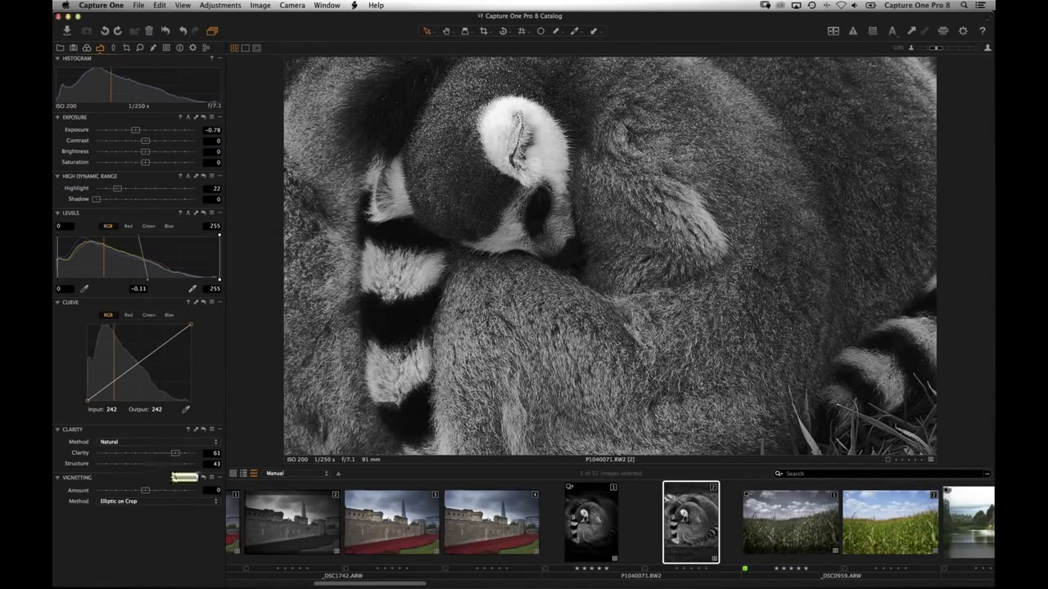
key(super+b)
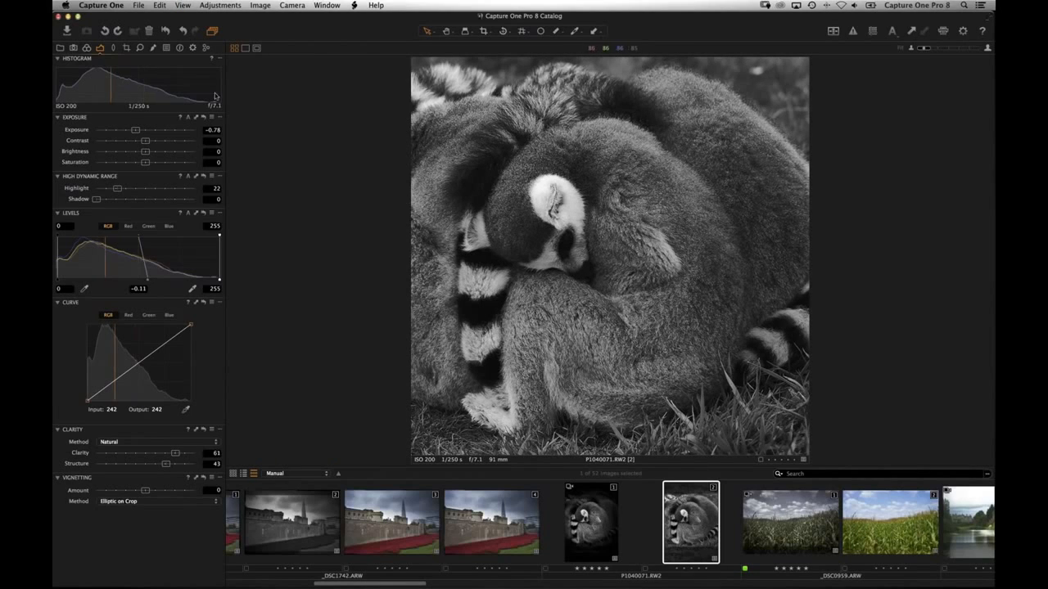
Step: Add a local adjustment layer named Burn to the lemur photo and activate the Draw Mask brush
click(153, 48)
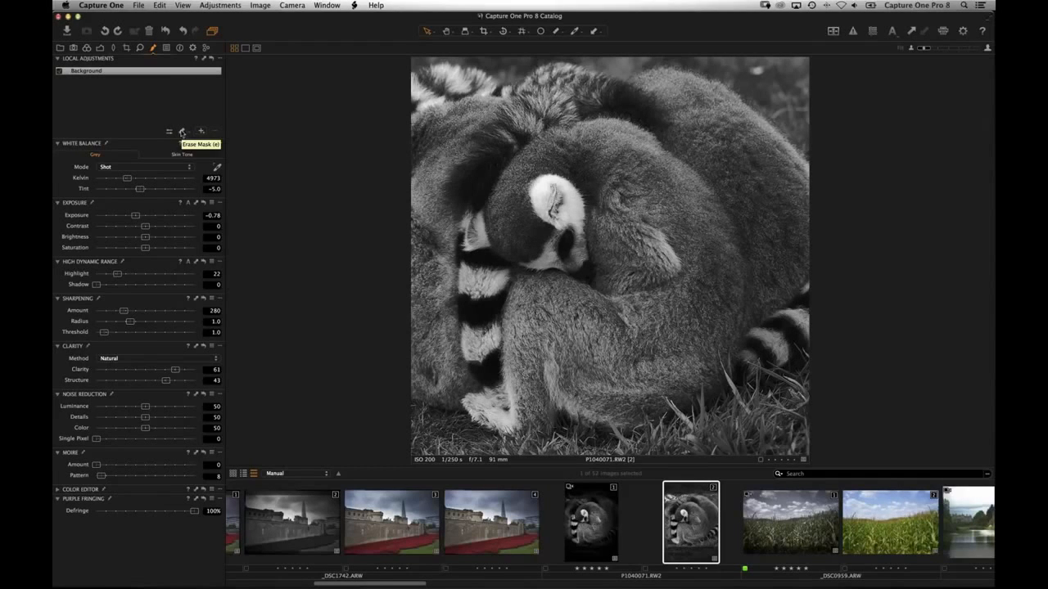
click(183, 132)
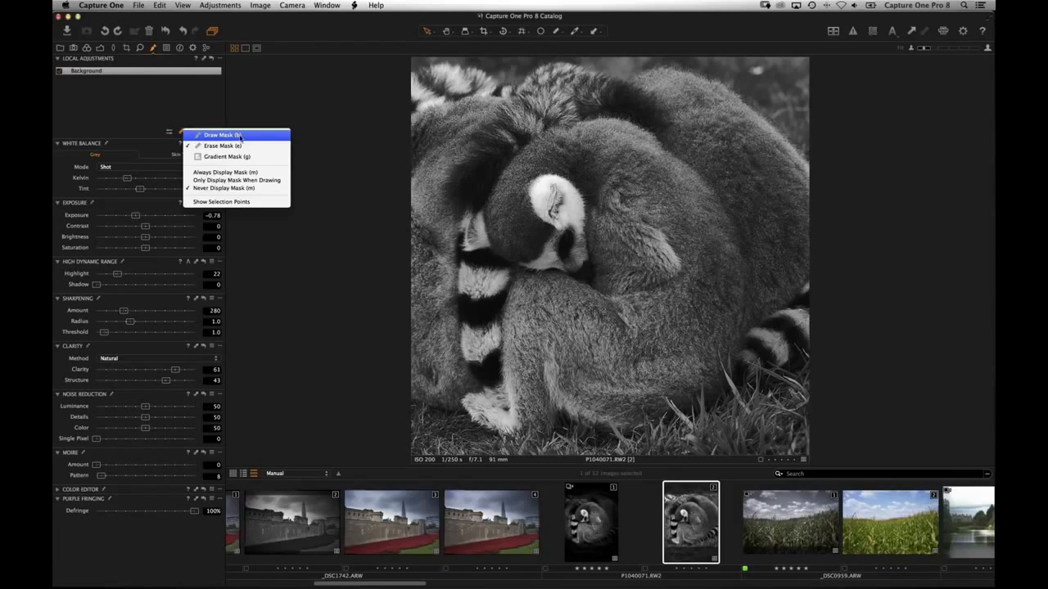
click(245, 136)
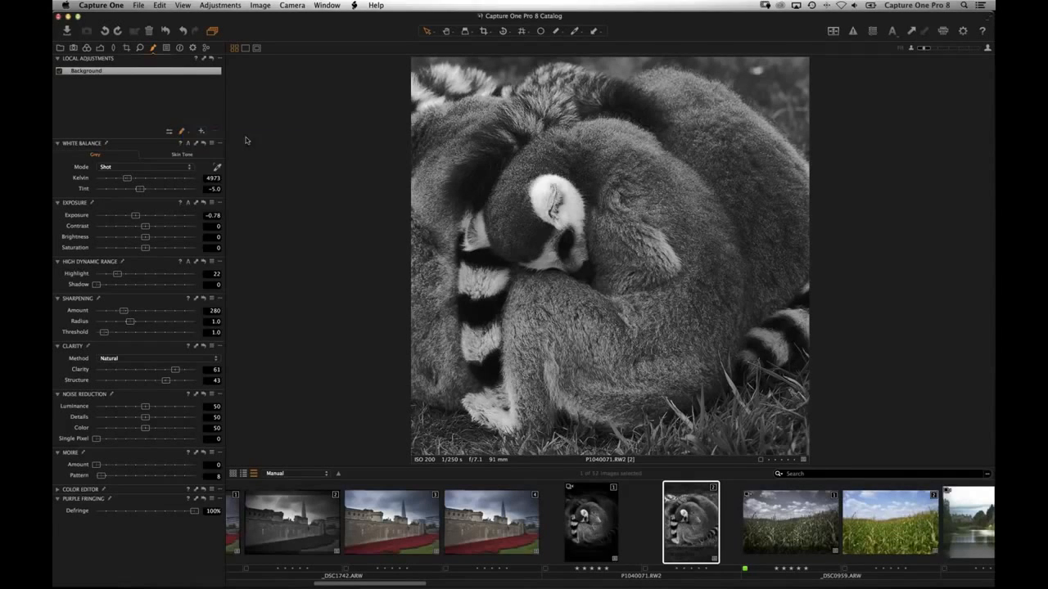
click(200, 131)
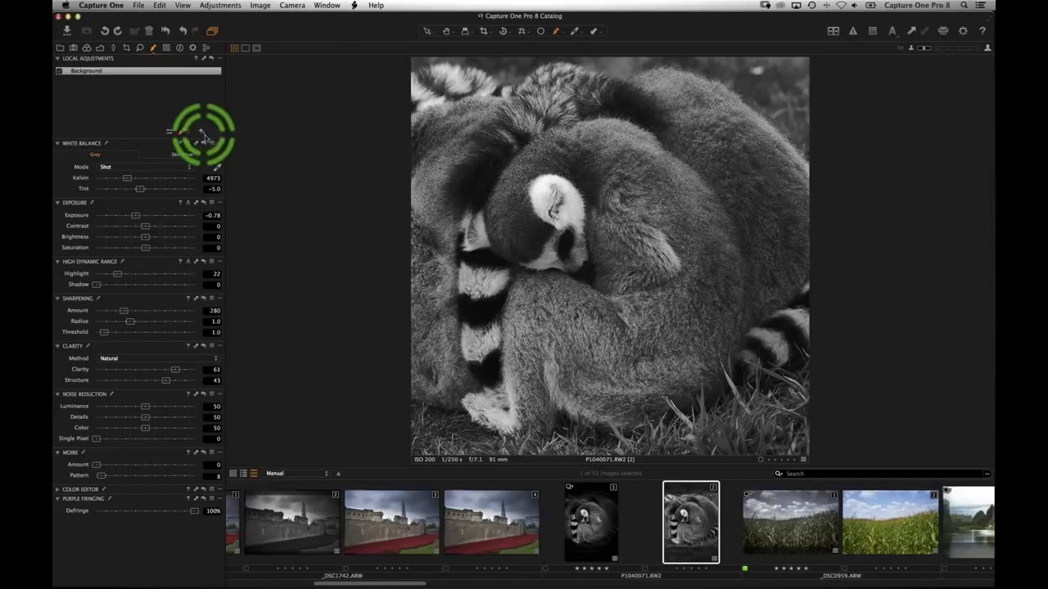
text(D)
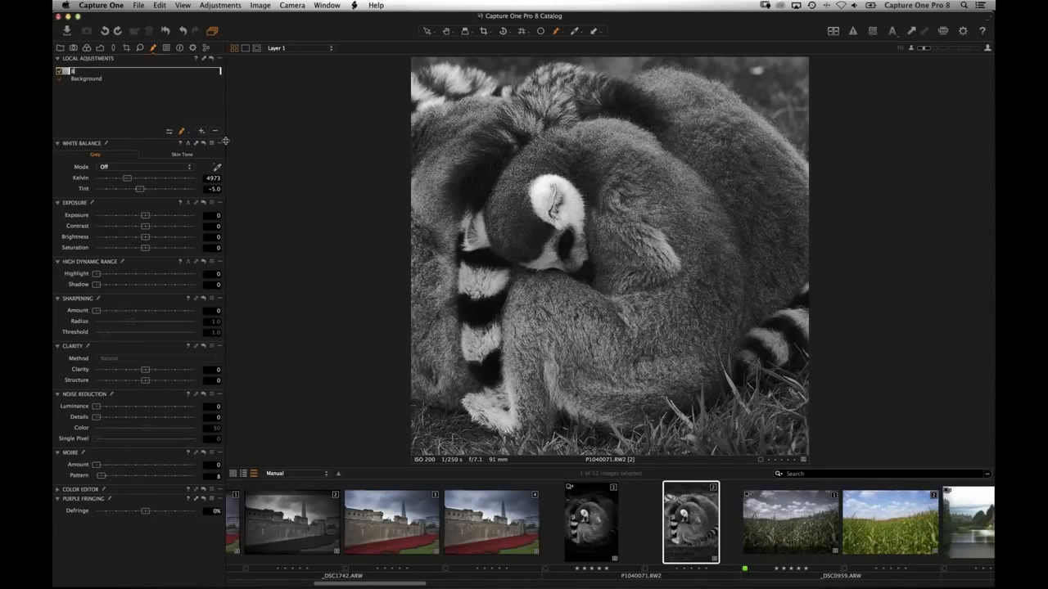
key(Return)
Step: Set the Burn layer's exposure to -1.96 and the mask brush to size 504, hardness 59 and opacity 8
click(146, 217)
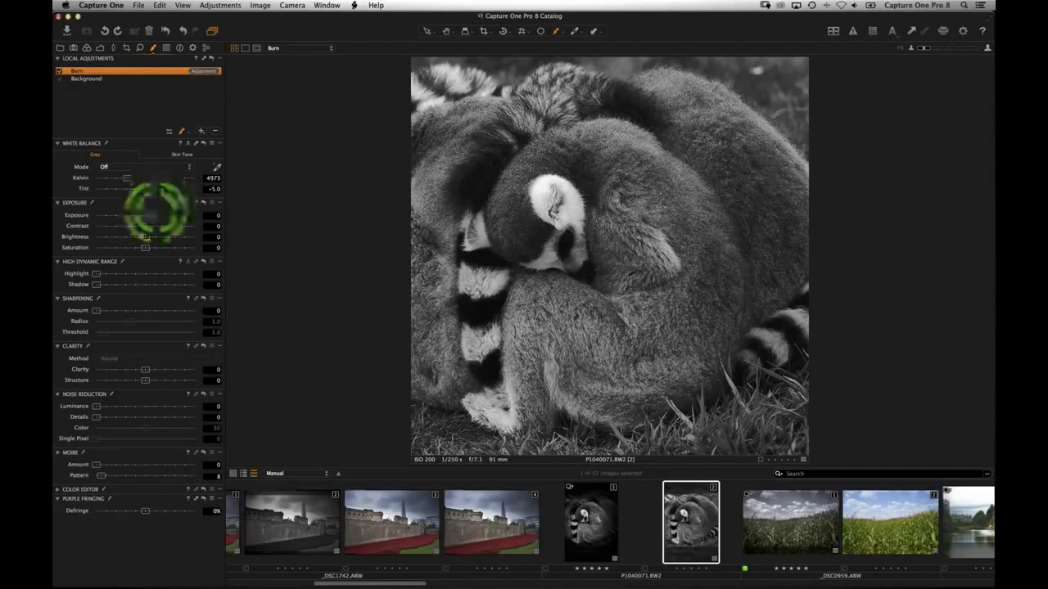
drag(146, 216, 122, 216)
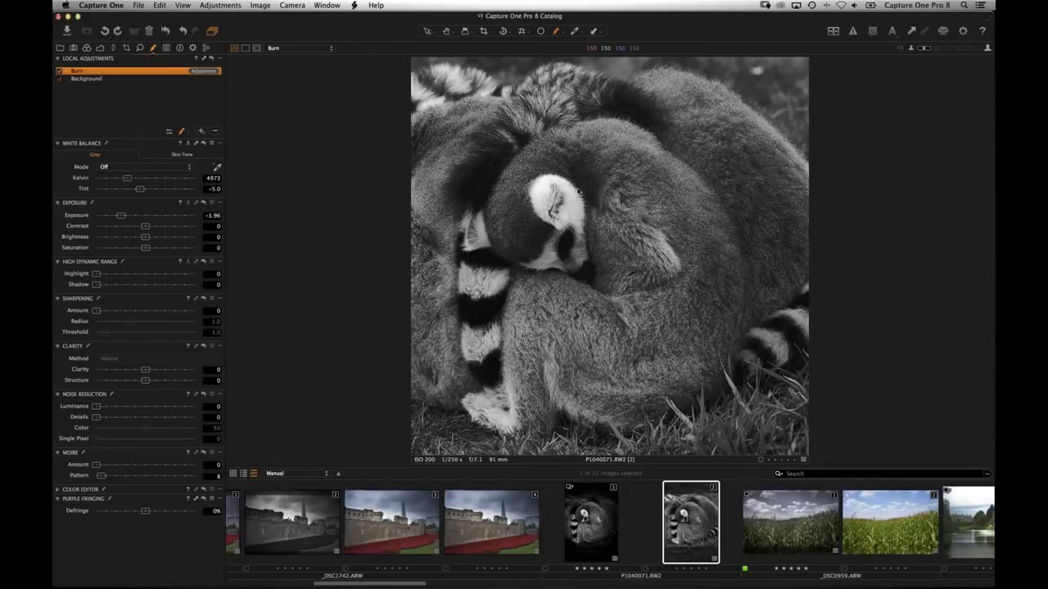
right_click(572, 176)
mouse_move(572, 176)
mouse_down()
mouse_move(574, 197)
mouse_move(546, 198)
mouse_up()
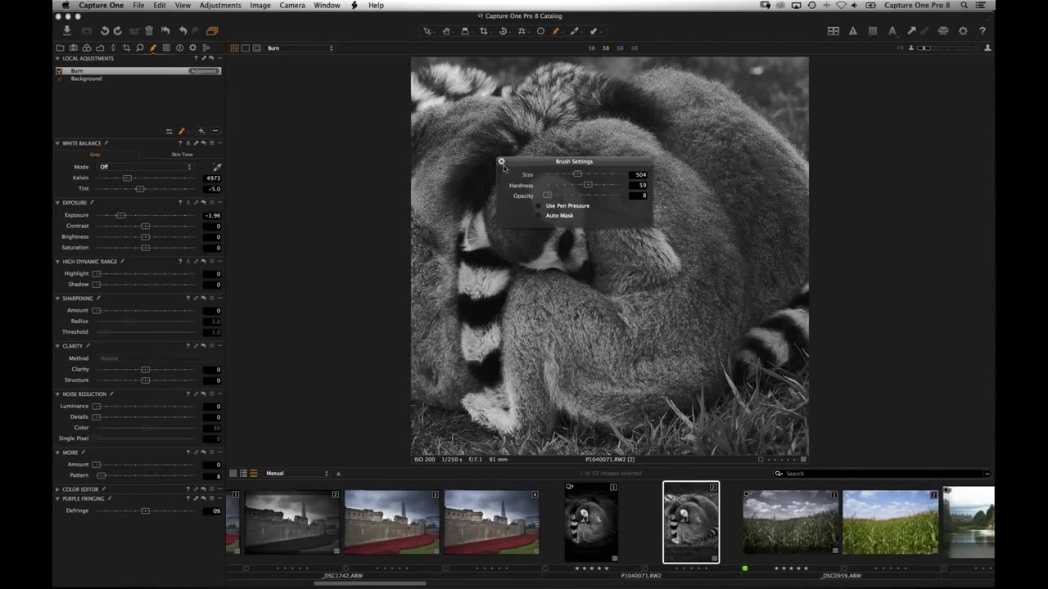
click(502, 162)
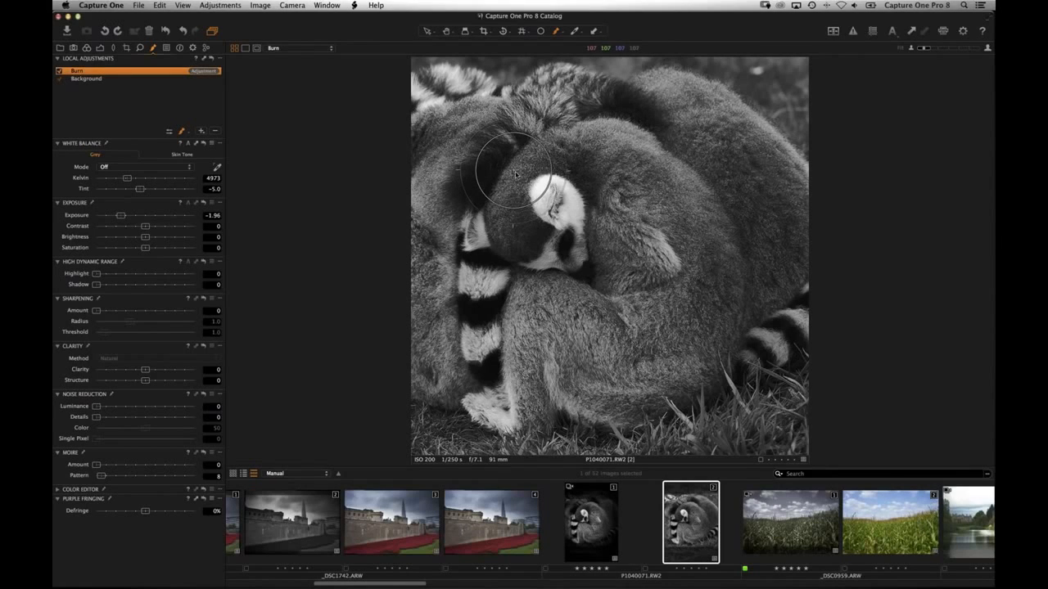
Step: Raise the brush opacity to 14 and paint the Burn mask over the lemur's legs and back, comparing with the layer off
mouse_move(559, 329)
mouse_down()
mouse_move(599, 366)
mouse_move(493, 404)
mouse_move(701, 308)
mouse_move(714, 337)
mouse_move(532, 376)
mouse_move(487, 401)
mouse_move(517, 416)
mouse_move(496, 405)
mouse_move(488, 346)
mouse_move(502, 299)
mouse_move(475, 218)
mouse_move(510, 239)
mouse_move(473, 213)
mouse_move(516, 275)
mouse_up()
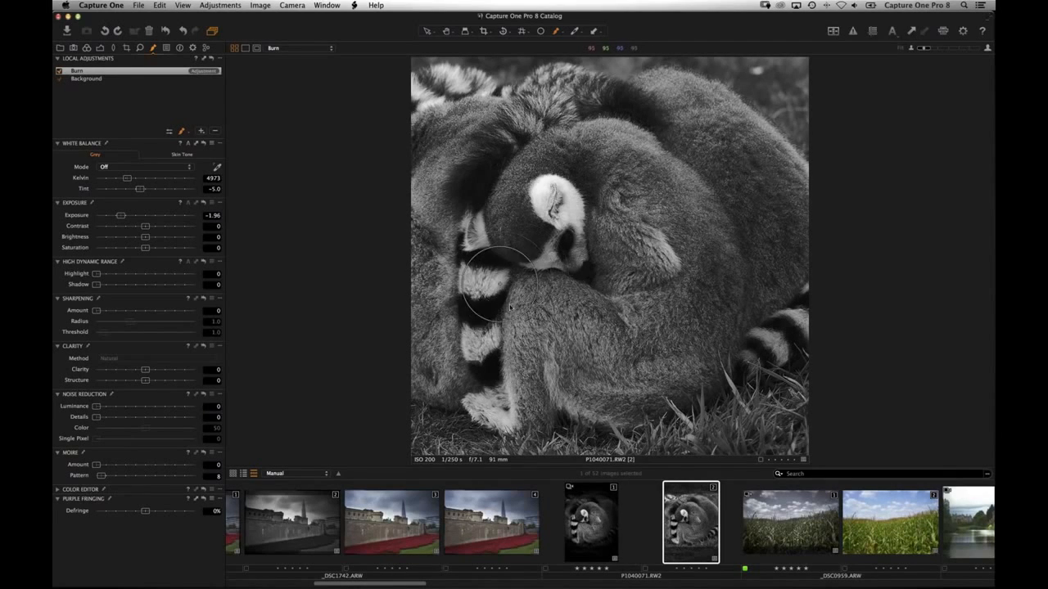
right_click(474, 308)
click(424, 273)
mouse_move(532, 321)
mouse_down()
mouse_move(524, 361)
mouse_move(577, 388)
mouse_up()
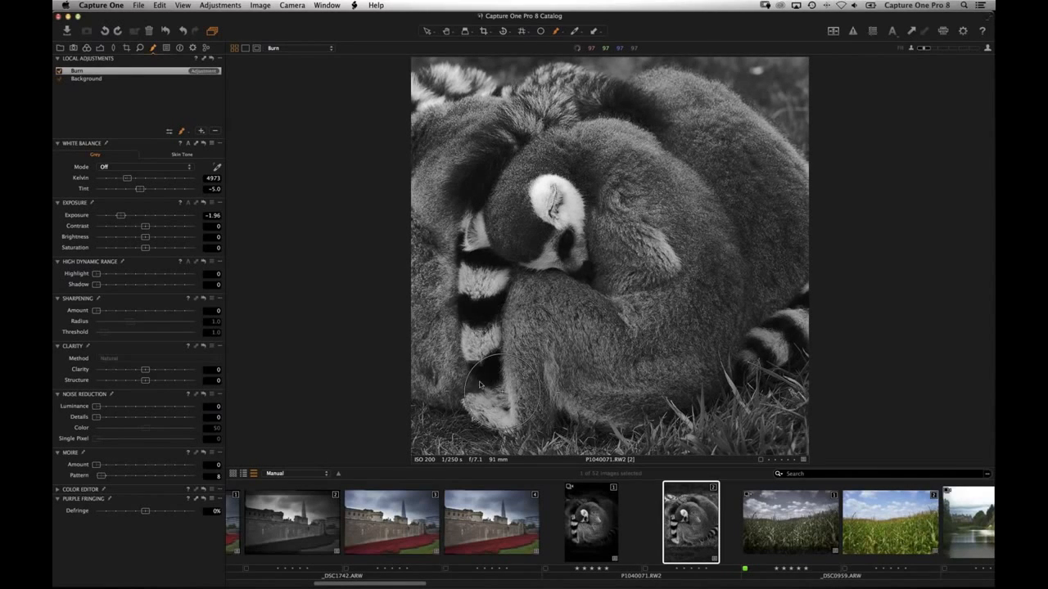
click(61, 72)
click(61, 72)
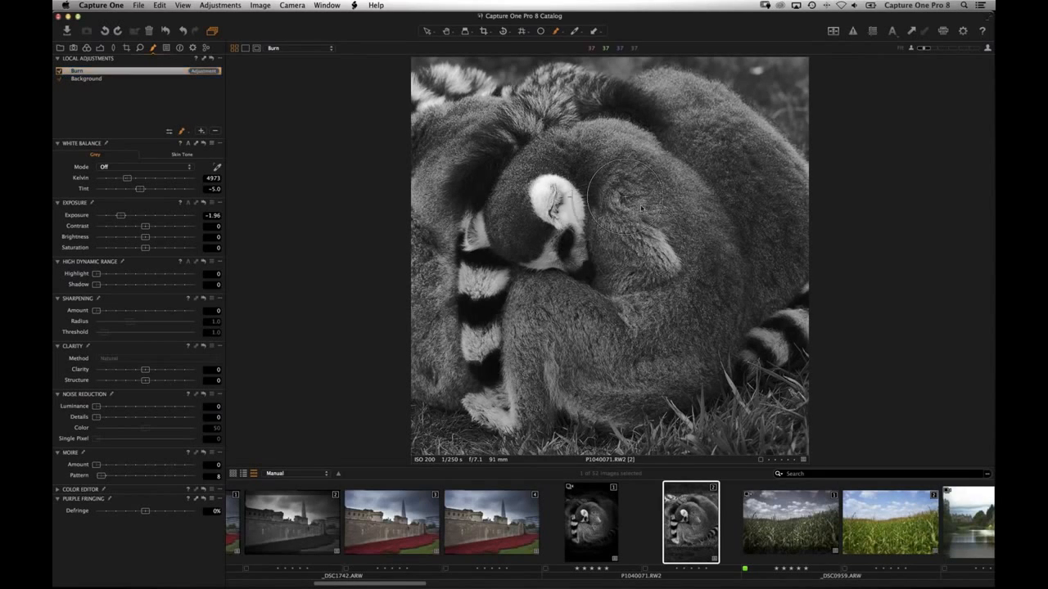
mouse_move(540, 326)
mouse_down()
mouse_move(523, 376)
mouse_move(490, 370)
mouse_move(443, 317)
mouse_move(441, 327)
mouse_move(501, 393)
mouse_move(502, 331)
mouse_move(549, 360)
mouse_move(668, 260)
mouse_move(609, 168)
mouse_move(681, 339)
mouse_move(545, 324)
mouse_move(502, 402)
mouse_move(495, 397)
mouse_move(600, 376)
mouse_up()
mouse_move(701, 346)
mouse_down()
mouse_move(683, 225)
mouse_move(645, 181)
mouse_move(682, 218)
mouse_move(709, 176)
mouse_move(700, 152)
mouse_move(715, 218)
mouse_up()
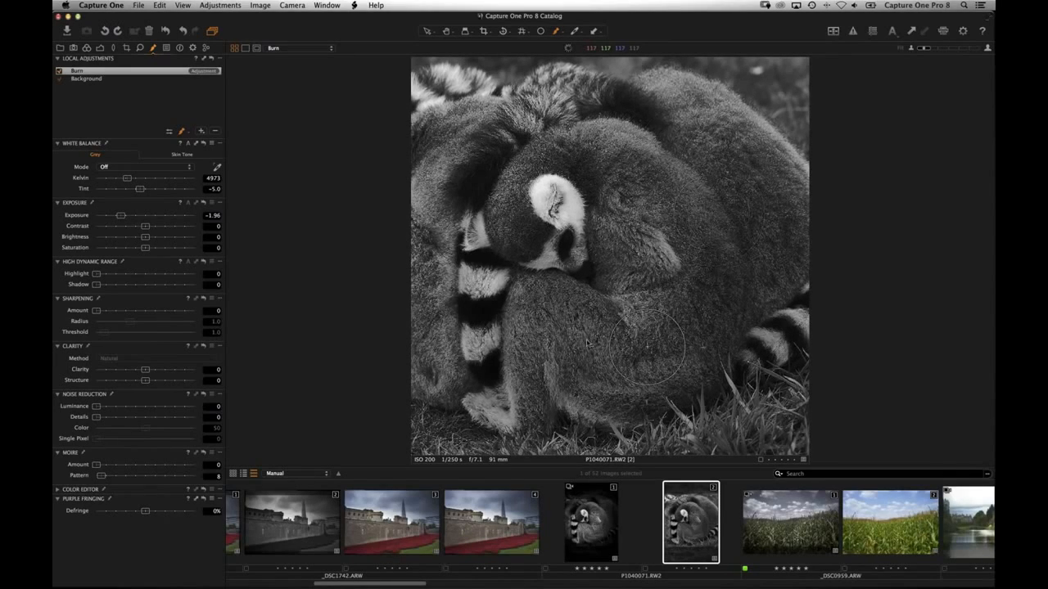
Step: Set the Burn layer's exposure to -2.94 and paint its mask along the photo's edges and the grass below the lemur
drag(116, 216, 109, 216)
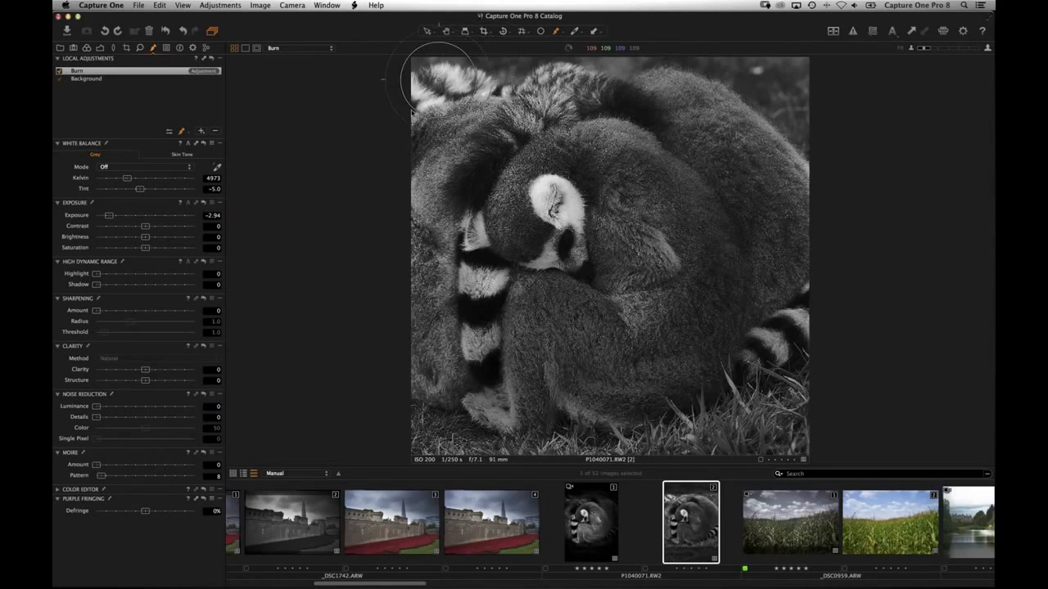
mouse_move(445, 364)
mouse_down()
mouse_move(423, 430)
mouse_move(514, 438)
mouse_move(754, 410)
mouse_up()
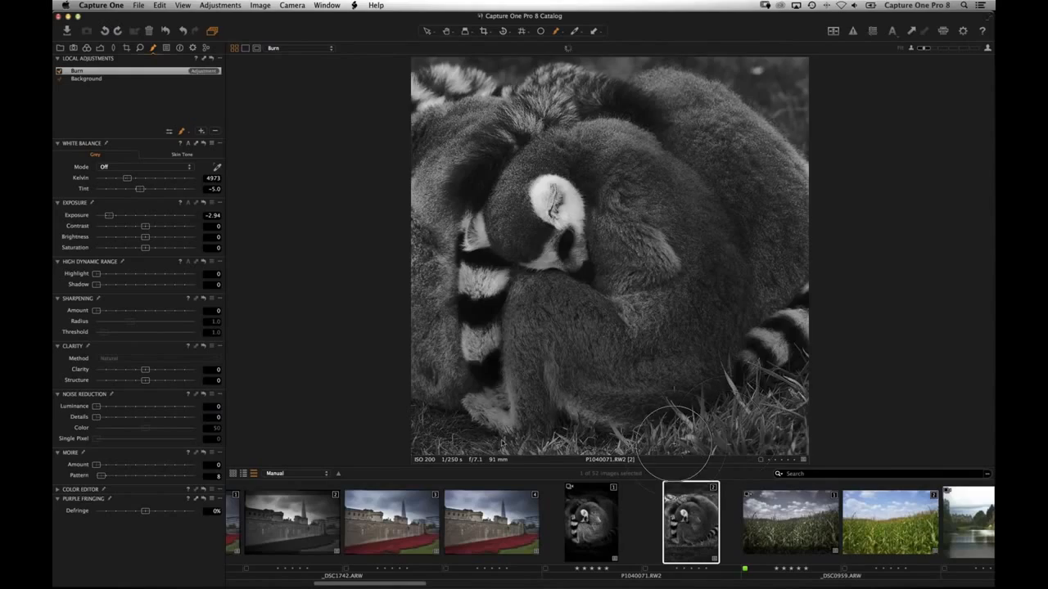
scroll(635, 440, up, 10)
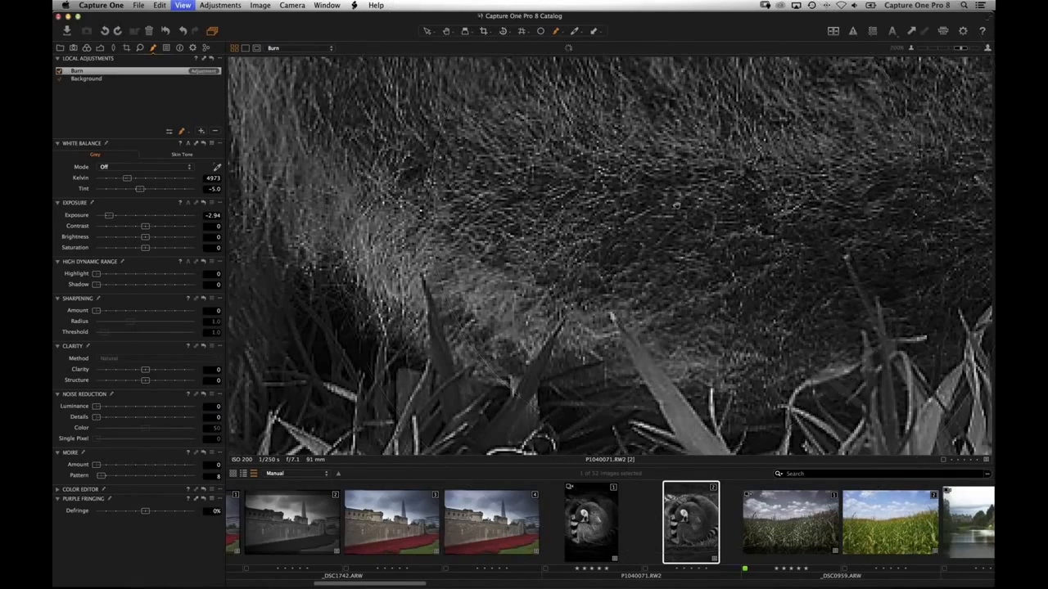
scroll(793, 339, down, 8)
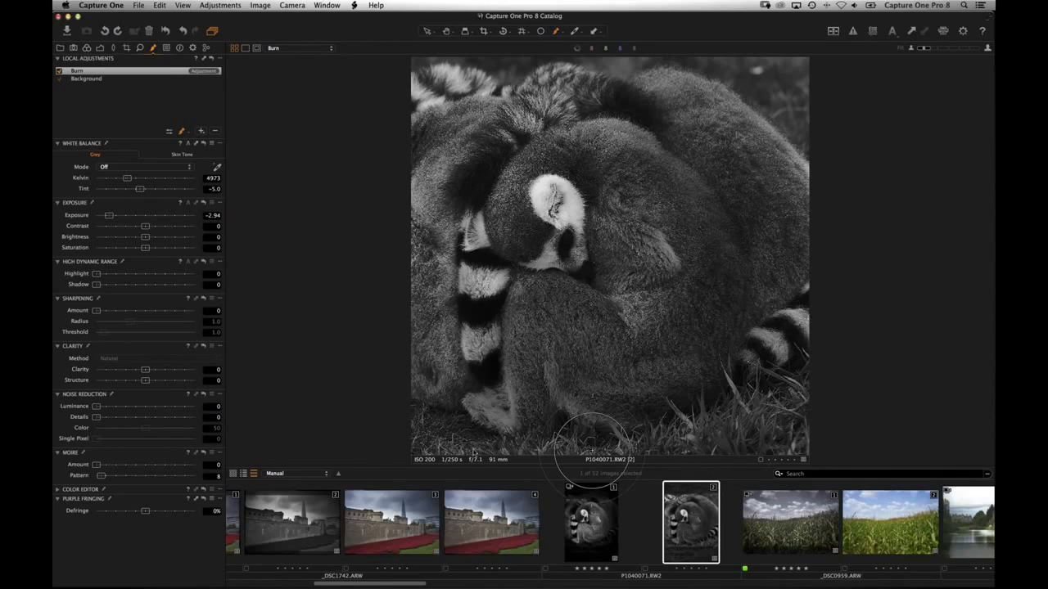
mouse_move(424, 405)
mouse_down()
mouse_move(425, 236)
mouse_move(453, 125)
mouse_move(420, 80)
mouse_move(765, 79)
mouse_move(787, 99)
mouse_move(771, 354)
mouse_move(701, 419)
mouse_move(809, 427)
mouse_move(791, 370)
mouse_move(753, 345)
mouse_up()
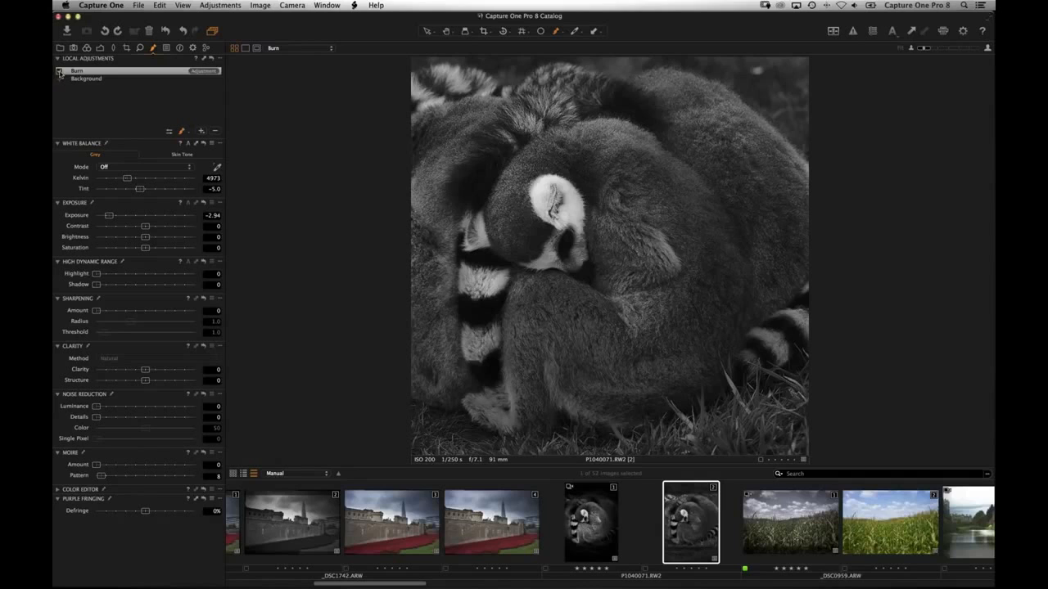
Step: Compare the photo with and without the Burn layer, leave it enabled and set its contrast to 10
click(59, 72)
click(59, 72)
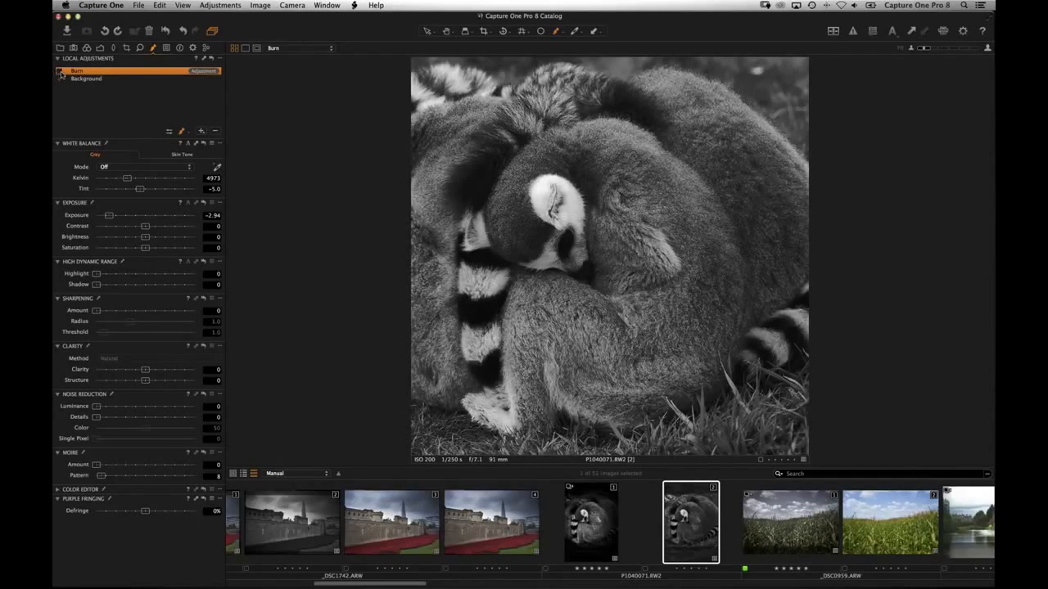
click(58, 72)
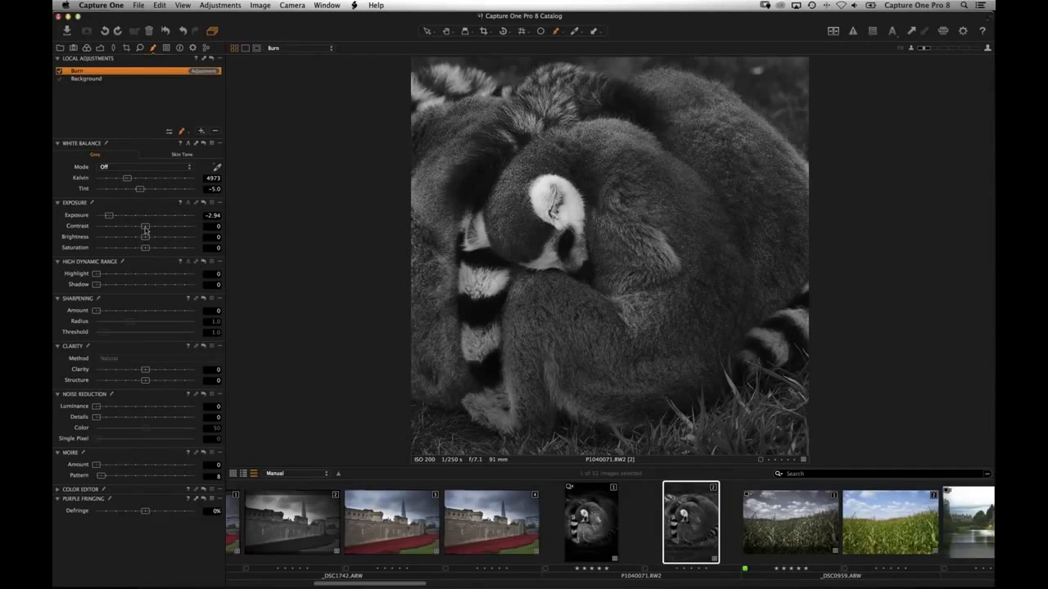
drag(147, 229, 155, 227)
Step: Add a new local adjustment layer named eye for the lemur's face
scroll(487, 237, up, 3)
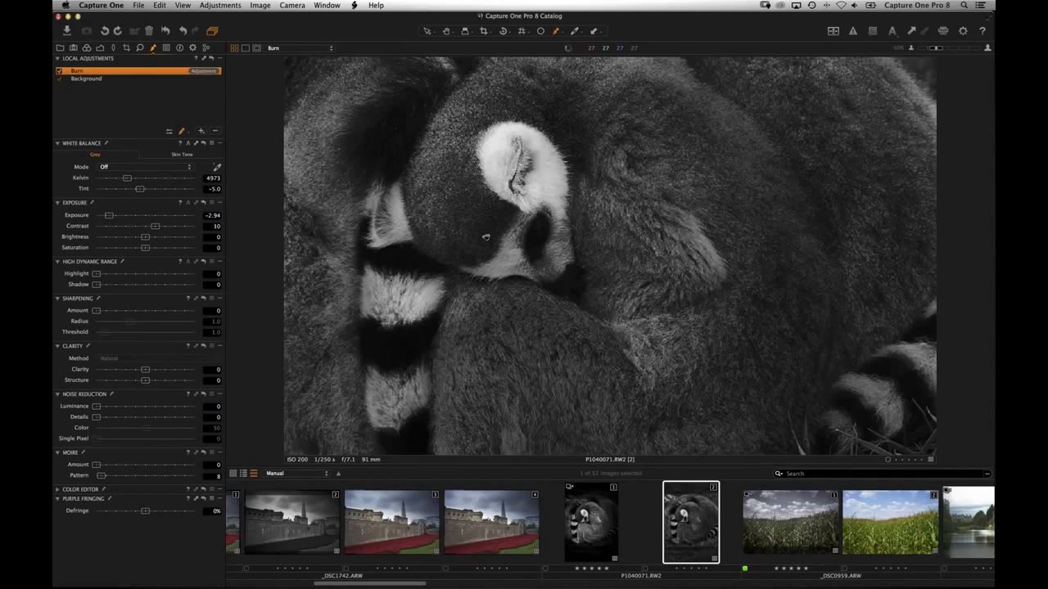
scroll(486, 237, up, 2)
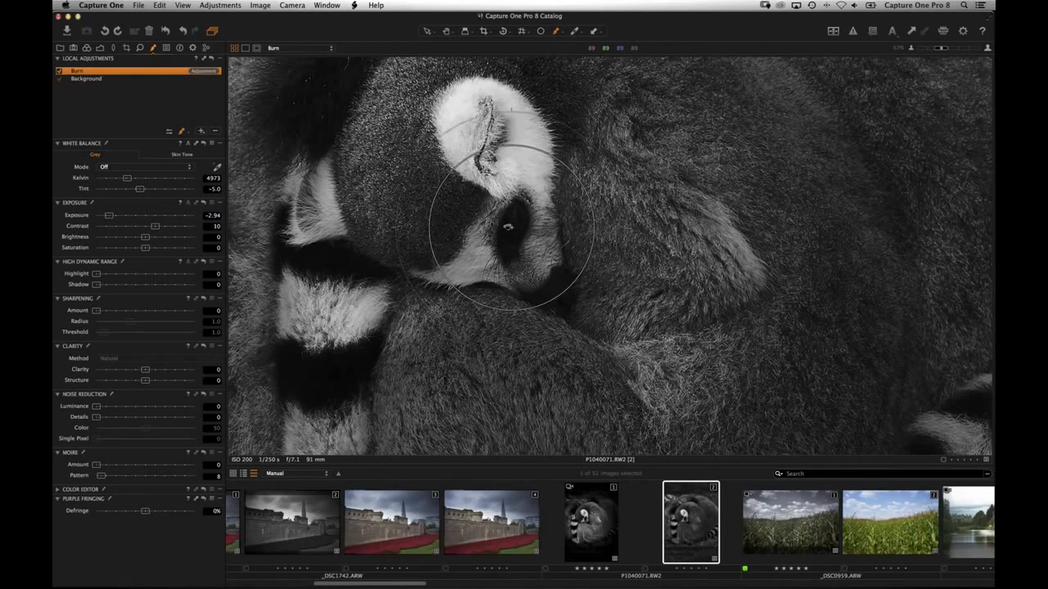
click(201, 131)
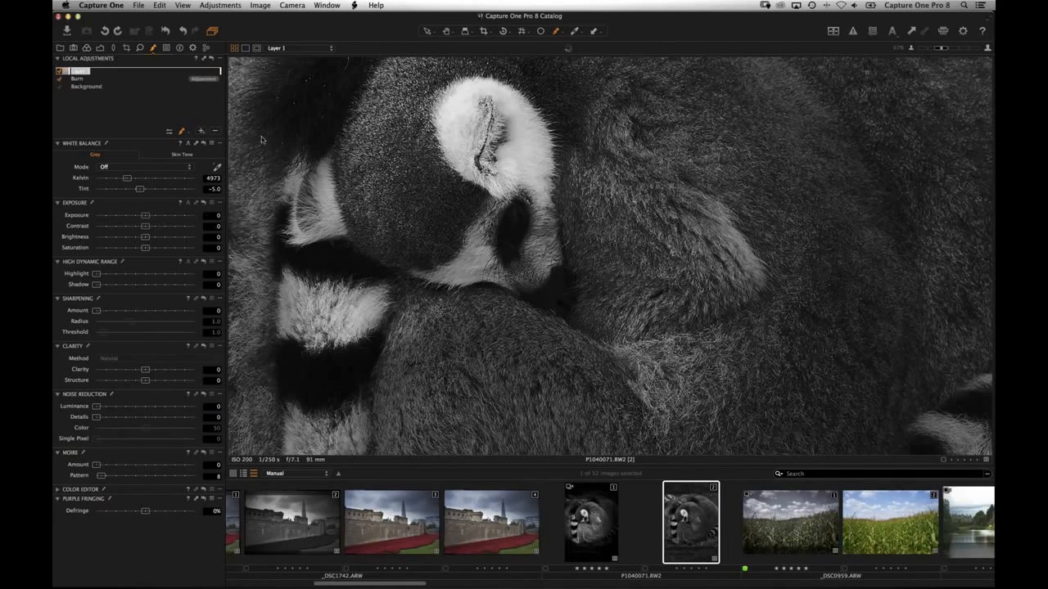
key(Return)
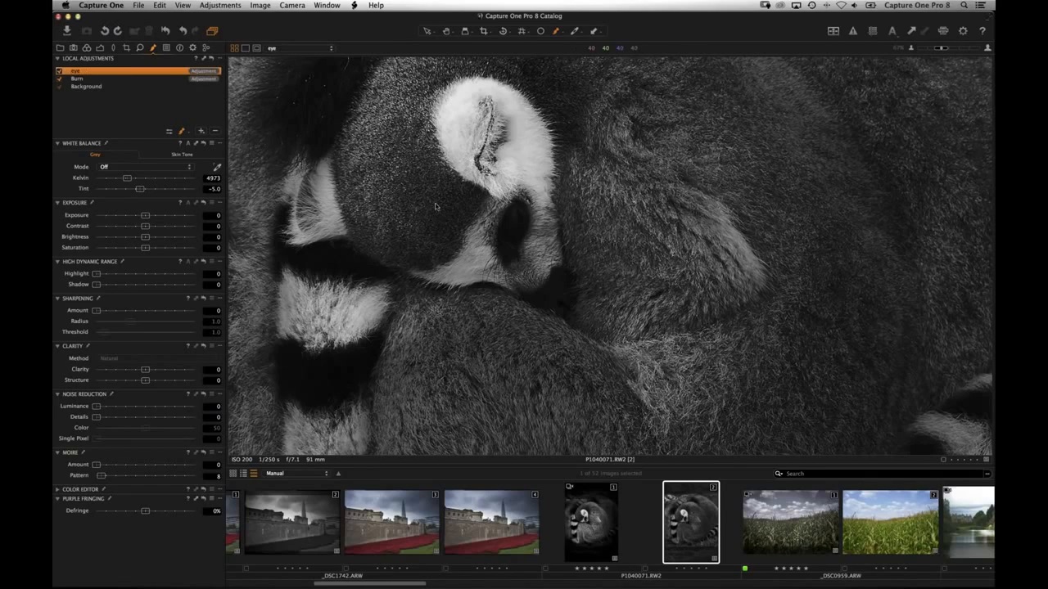
Step: Mask the lemur's dark eye patch with a smaller, more opaque brush and set the eye layer's shadow recovery to 38
right_click(506, 245)
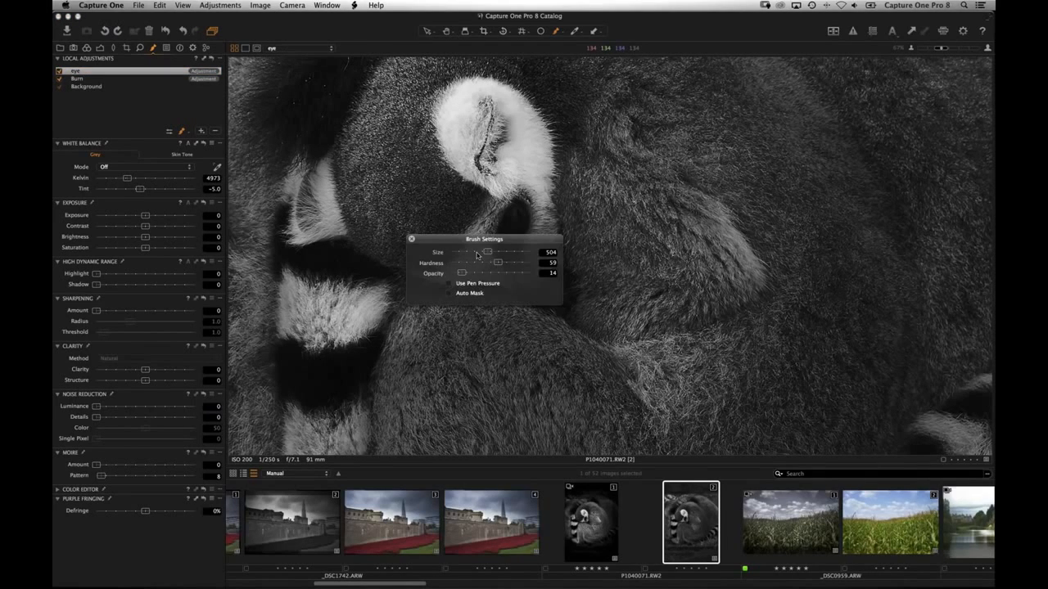
drag(465, 272, 553, 285)
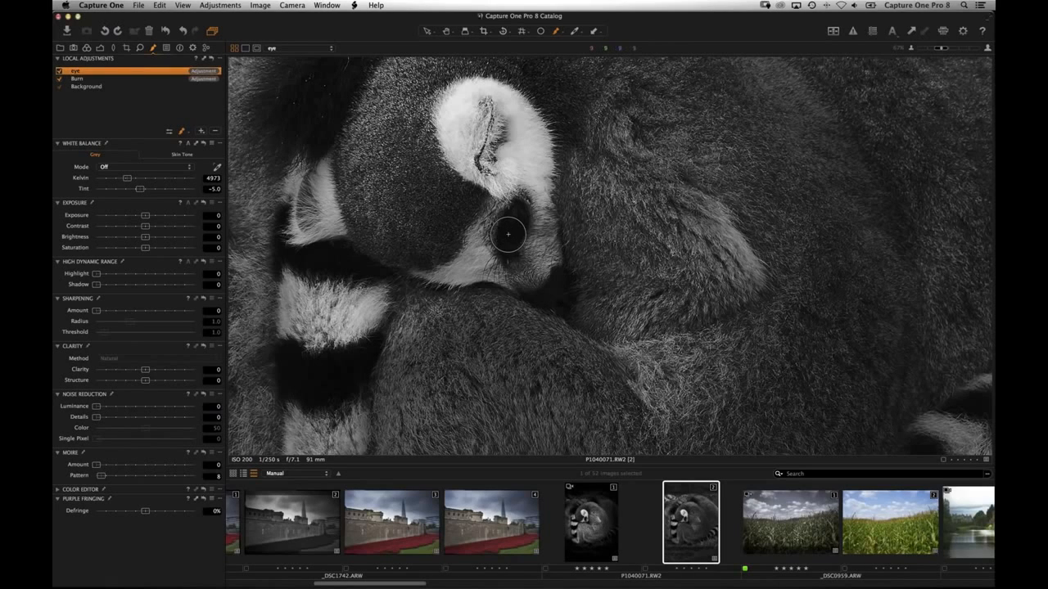
mouse_move(514, 223)
mouse_down()
mouse_move(510, 248)
mouse_move(520, 209)
mouse_move(511, 214)
mouse_move(513, 253)
mouse_move(514, 224)
mouse_up()
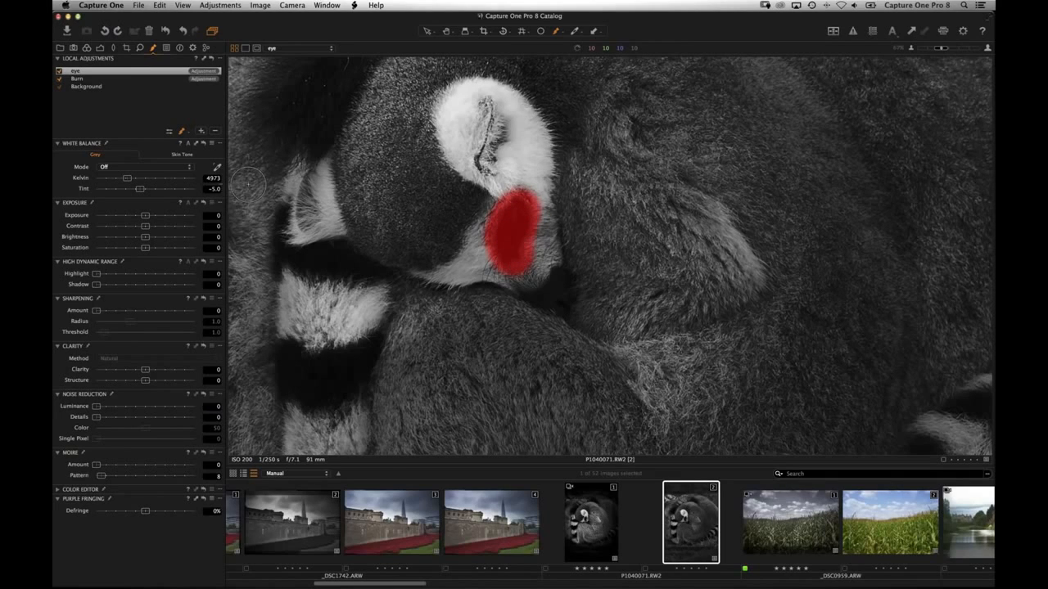
drag(137, 286, 125, 285)
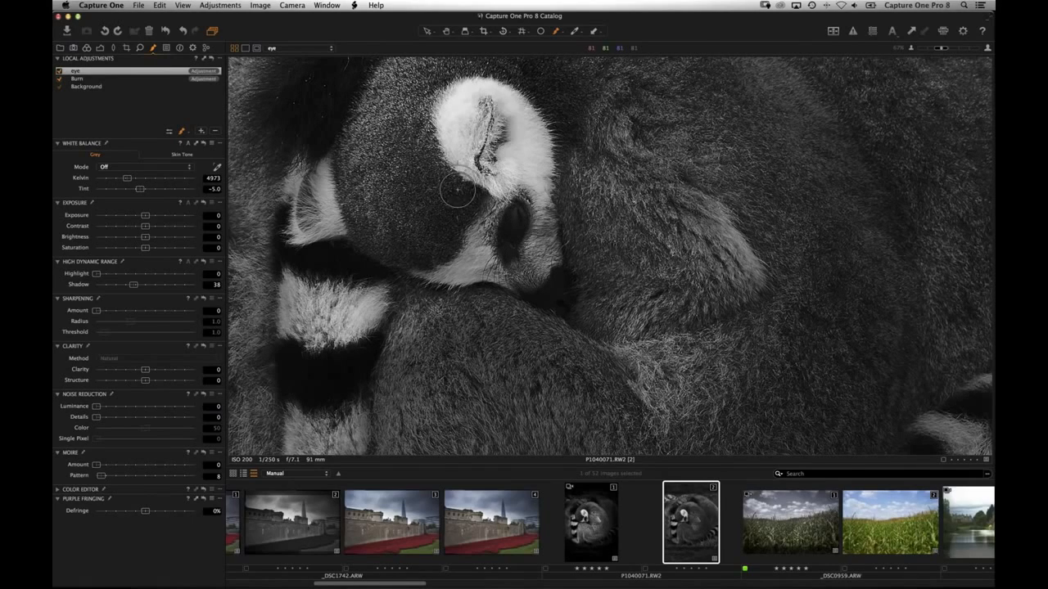
Step: Reset the clarity adjustments on the Background layer
key(Down)
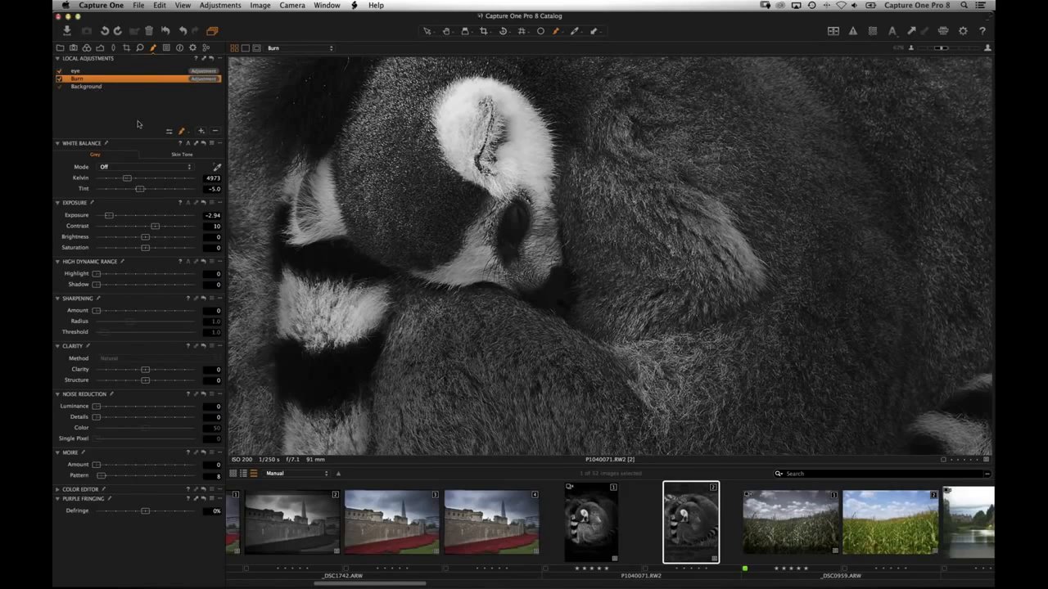
key(Down)
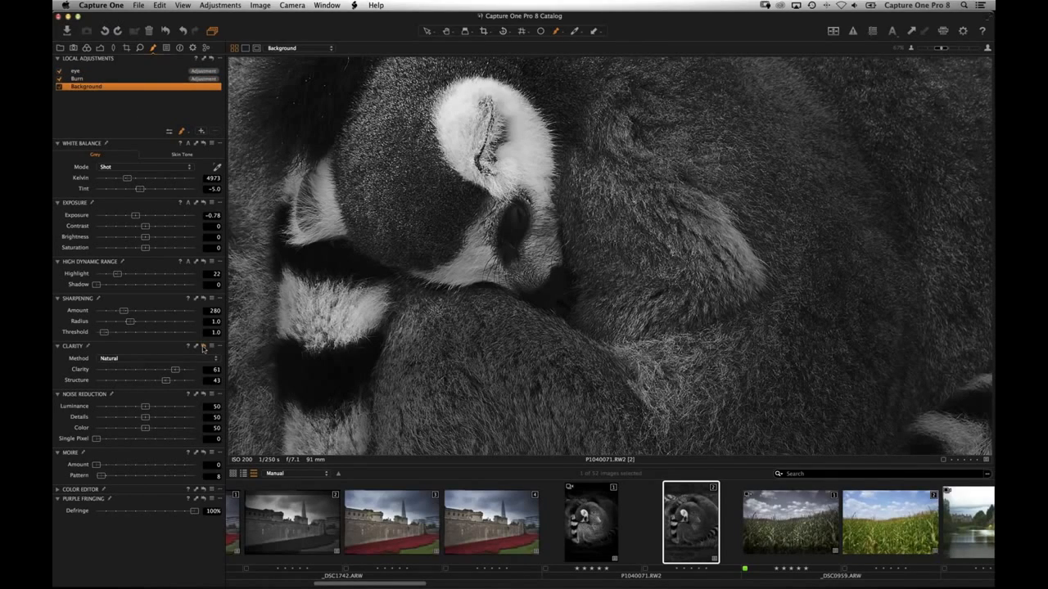
click(203, 347)
Step: Burn the lemur's white ear and cheek fur on the Burn layer with a brush of size 266, hardness 59 and opacity 11
click(75, 78)
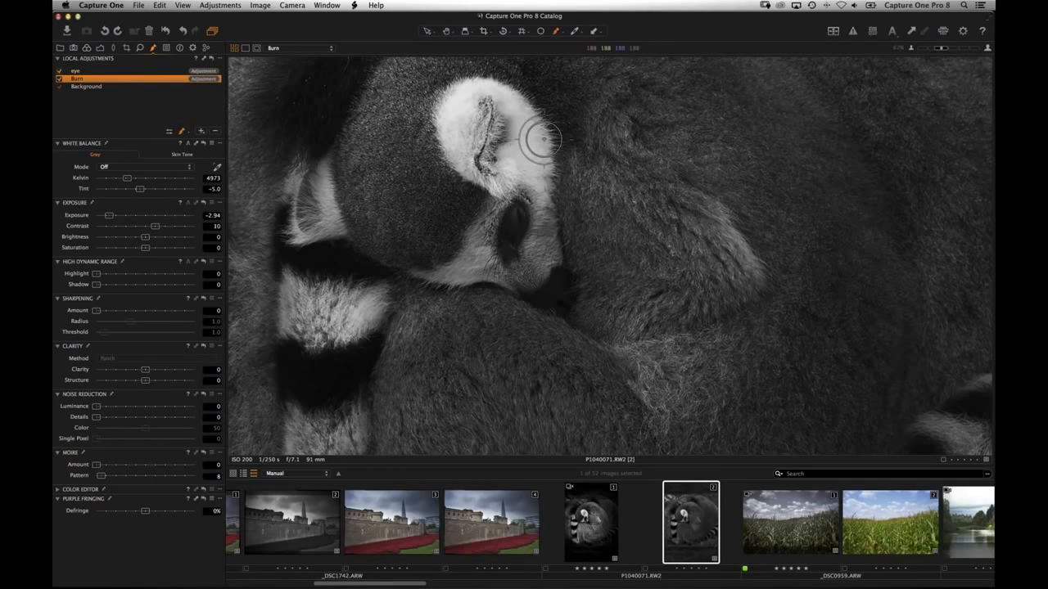
right_click(522, 158)
drag(523, 160, 513, 183)
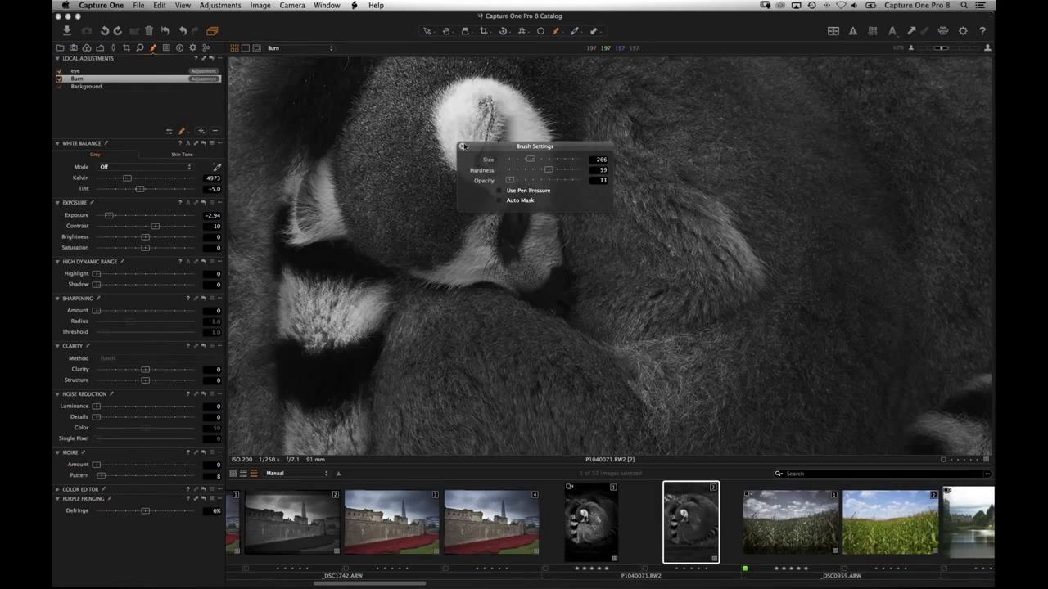
click(473, 137)
mouse_move(484, 131)
mouse_down()
mouse_move(519, 155)
mouse_move(460, 128)
mouse_move(531, 150)
mouse_up()
Step: Show the whole photo and add a local adjustment layer named Dodge
key(super+comma)
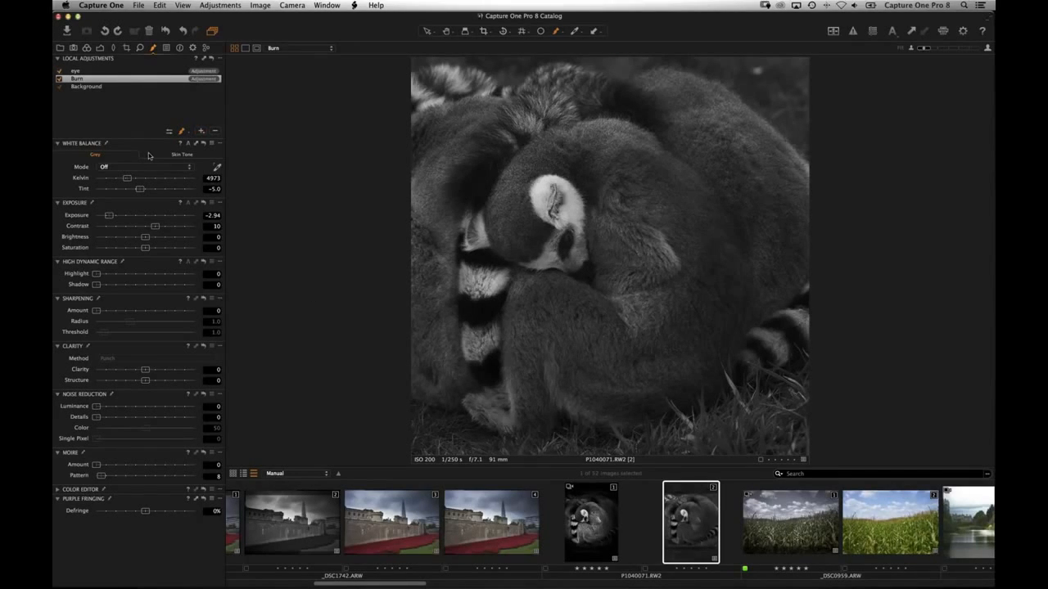
click(200, 130)
text(Dodge)
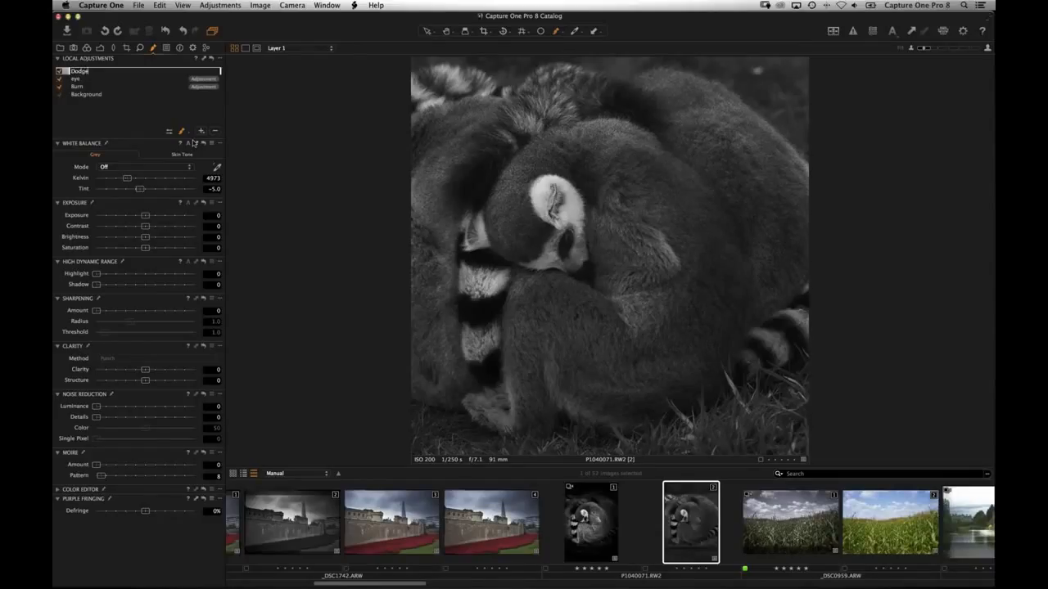
key(Return)
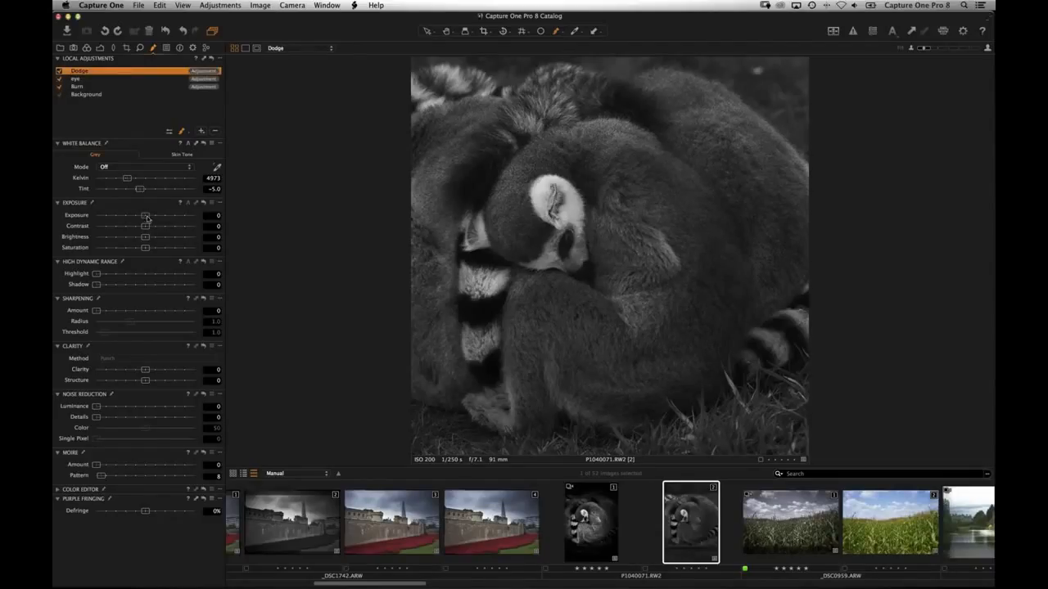
Step: Set the Dodge layer's exposure to 2.19 and dodge the lemur's shoulder fur and striped tail with a brush of size 423
click(174, 217)
right_click(533, 236)
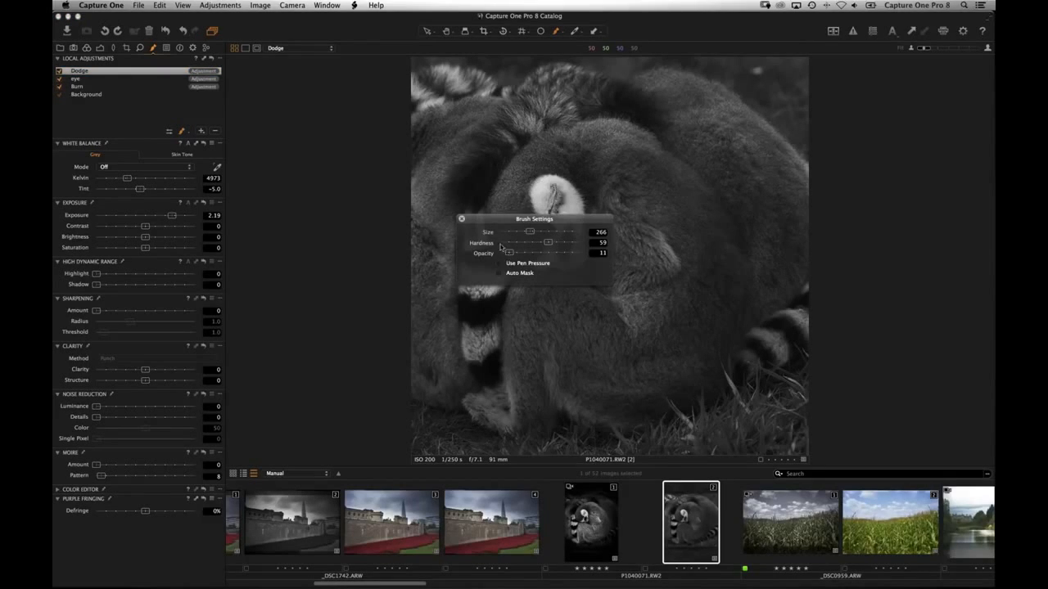
click(462, 220)
key(])
key(])
key(])
key(])
key(])
key(])
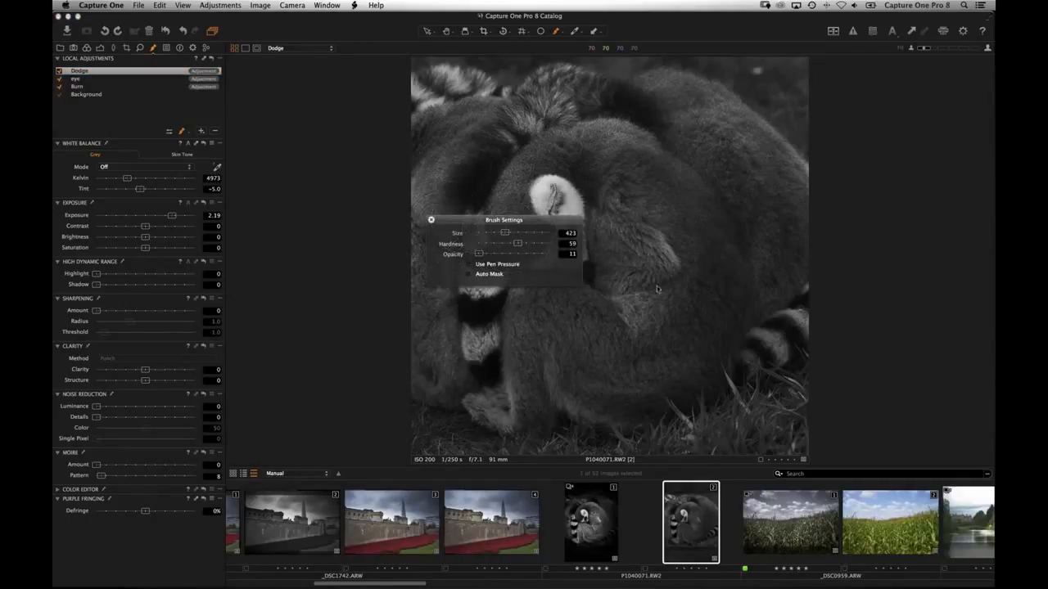
mouse_move(632, 245)
mouse_down()
mouse_move(616, 263)
mouse_move(633, 274)
mouse_up()
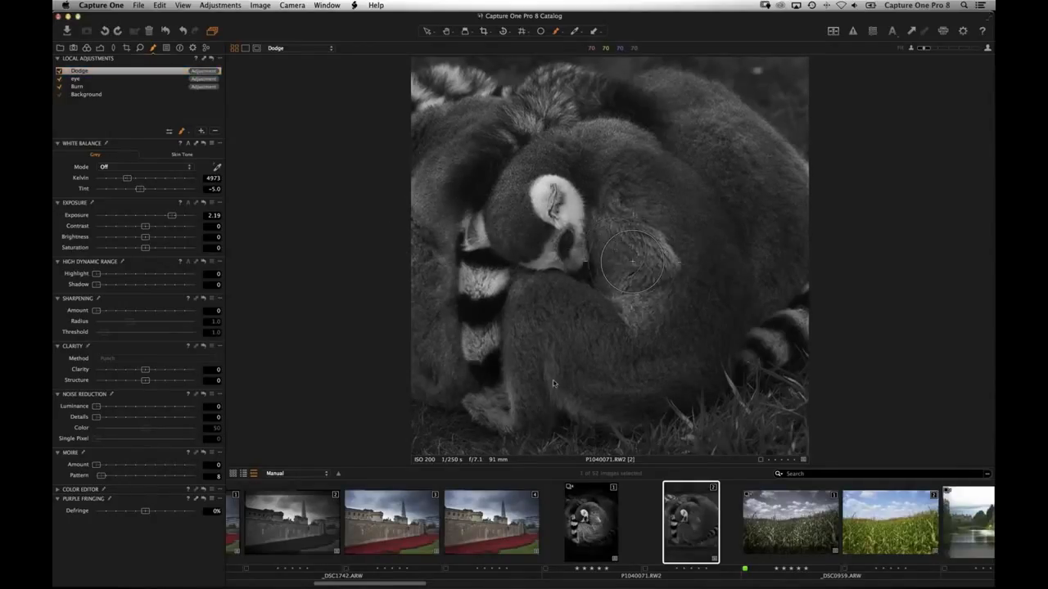
drag(480, 343, 476, 270)
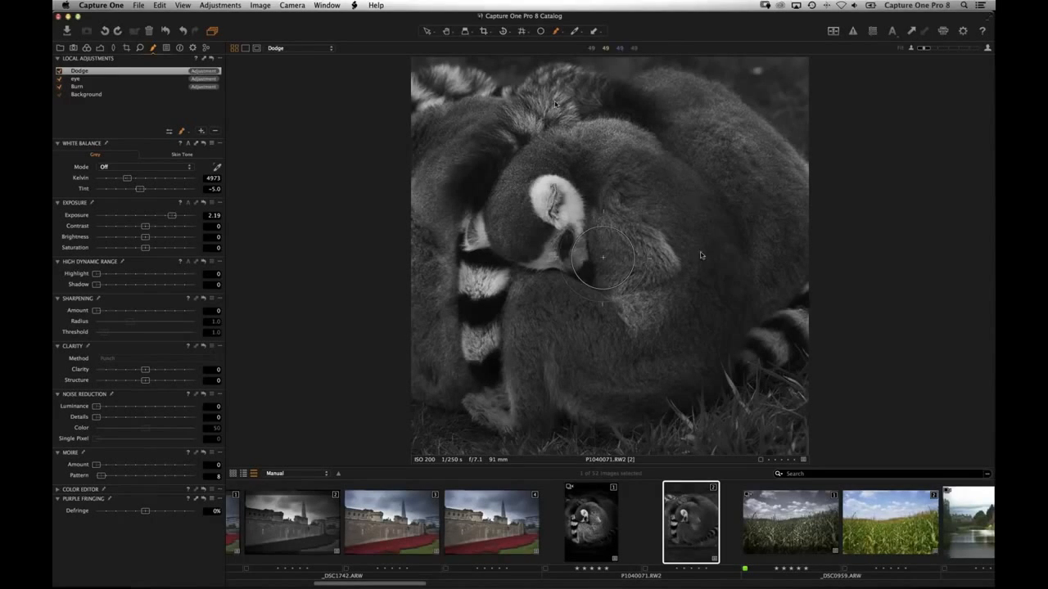
Step: On the lemur's Background layer, set clarity to 79 and structure to 34, and apply a vignette of -1.12
click(597, 525)
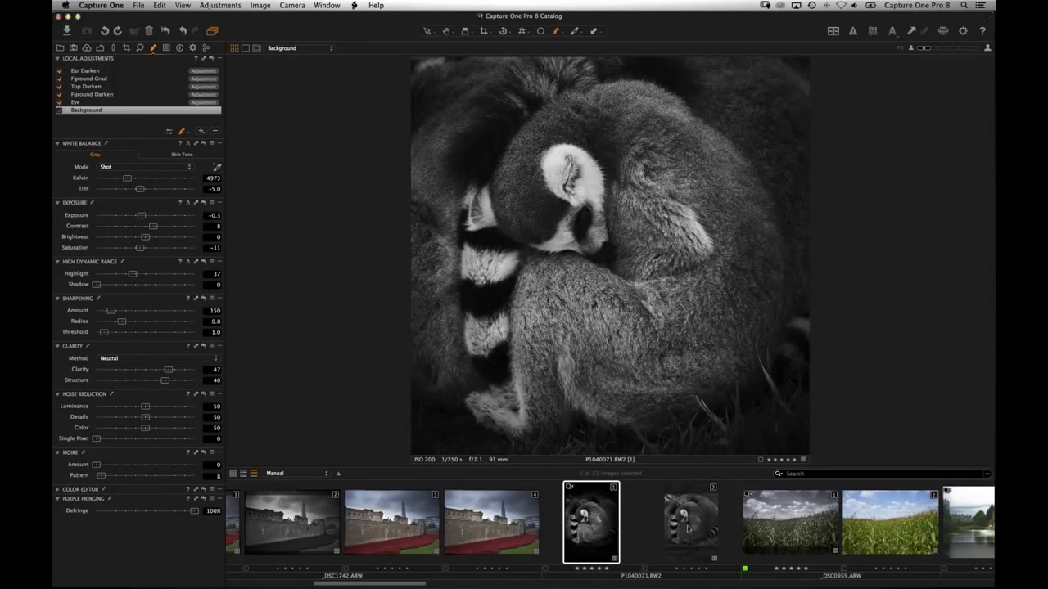
key(Right)
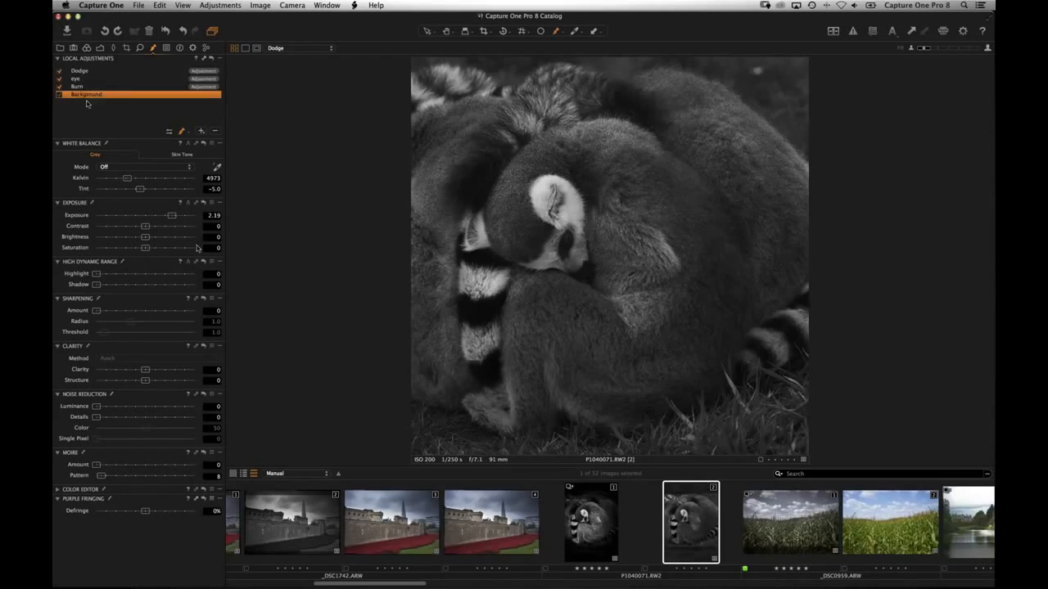
click(144, 358)
click(151, 368)
click(161, 370)
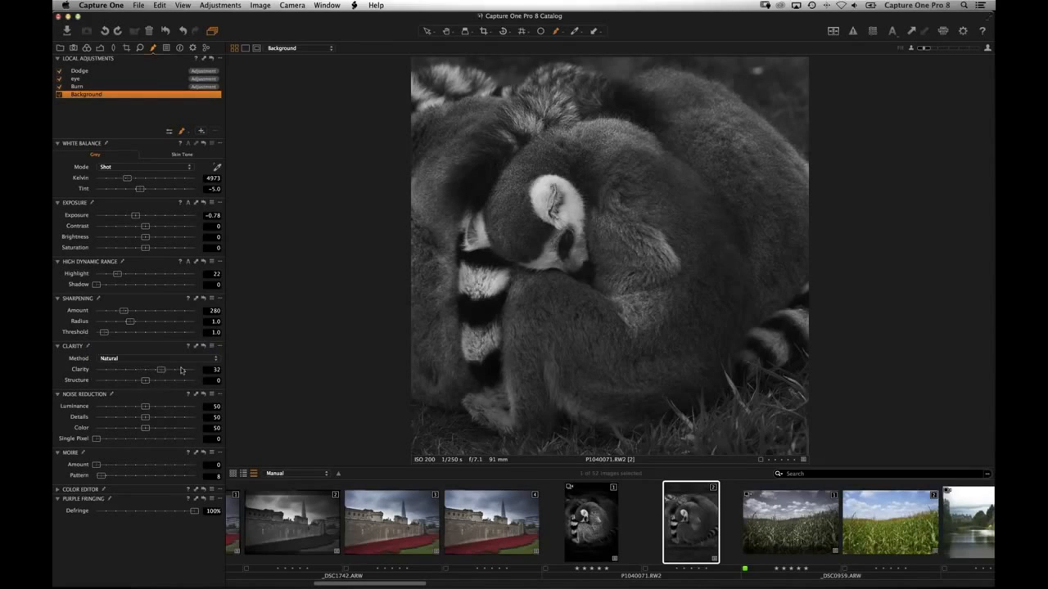
click(182, 370)
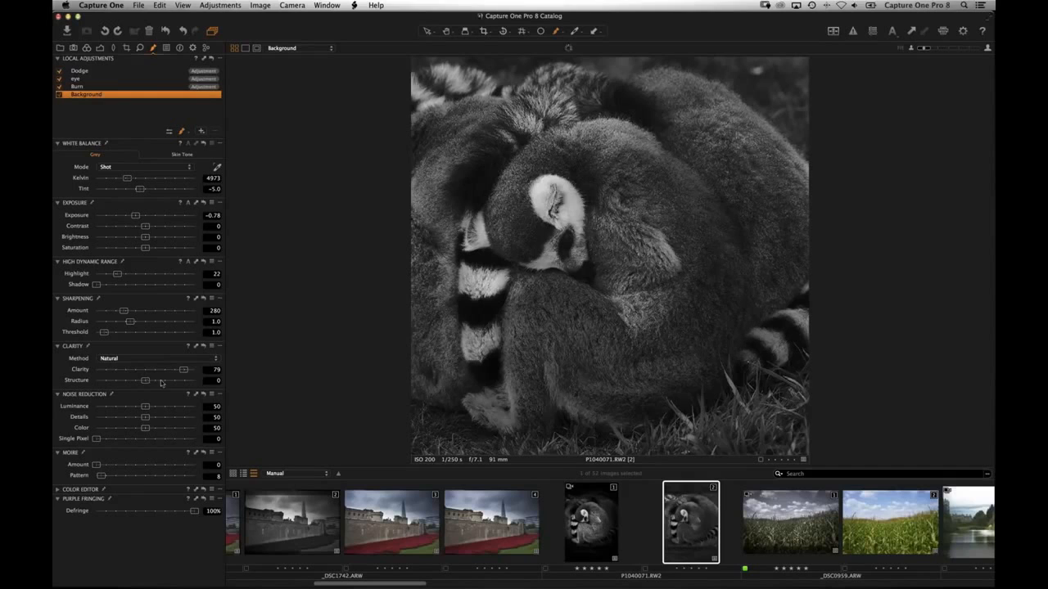
click(161, 380)
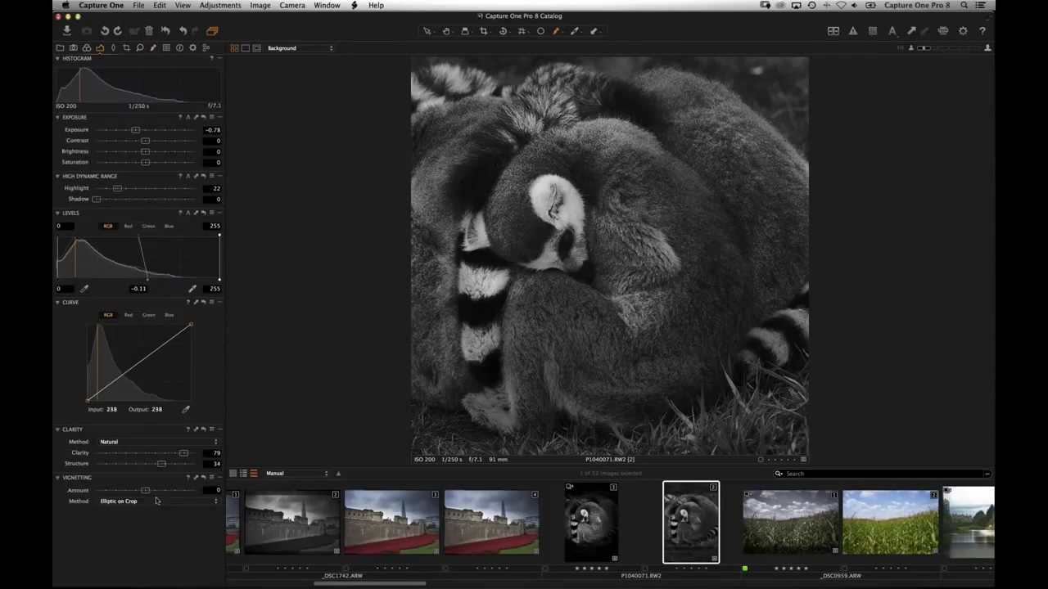
click(132, 491)
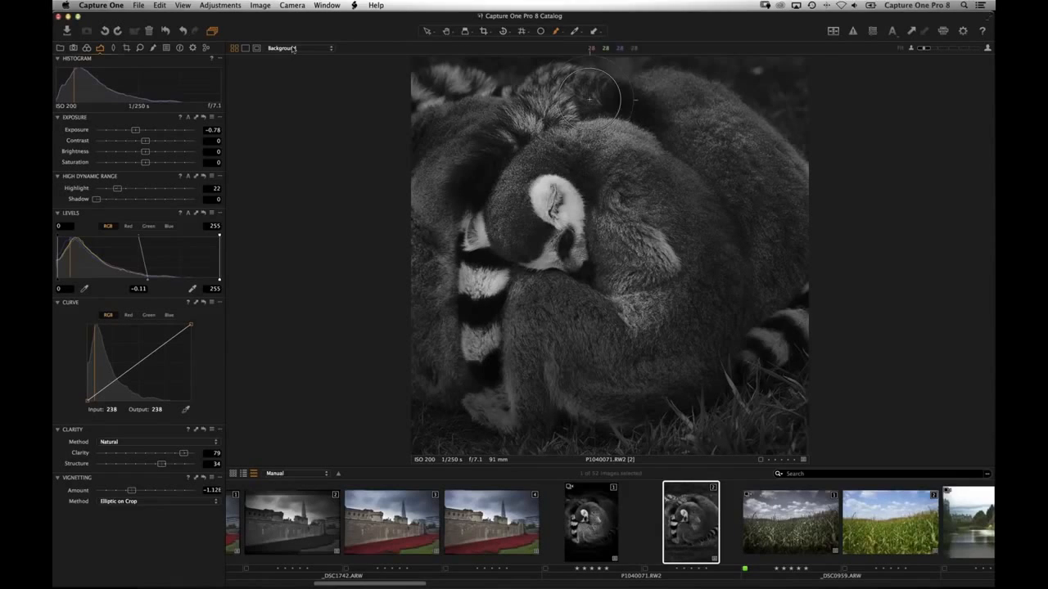
Step: Clone the lemur variant and turn off all of the clone's local adjustment layers
click(260, 5)
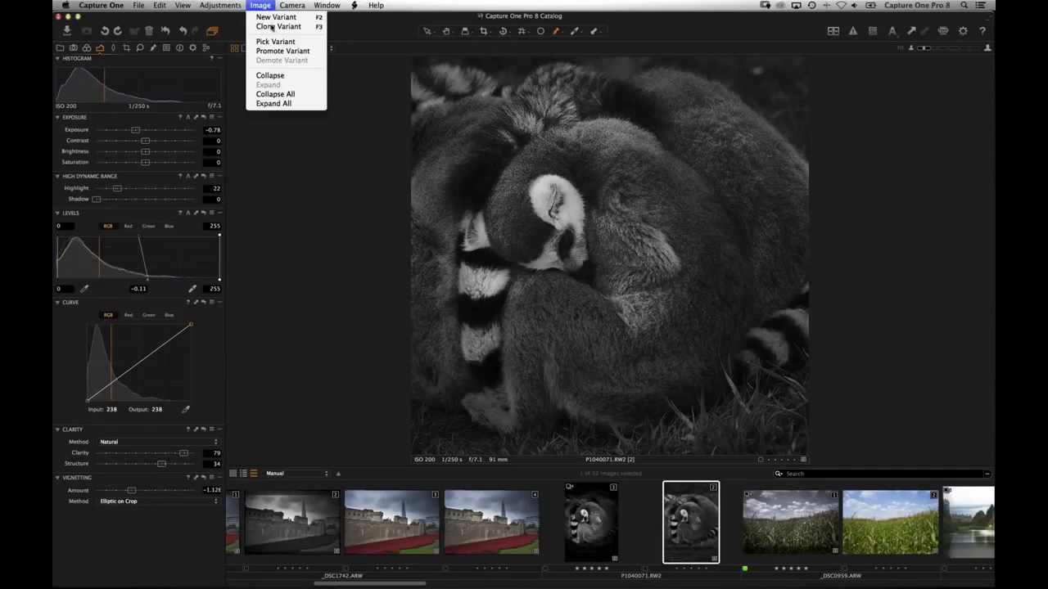
click(271, 26)
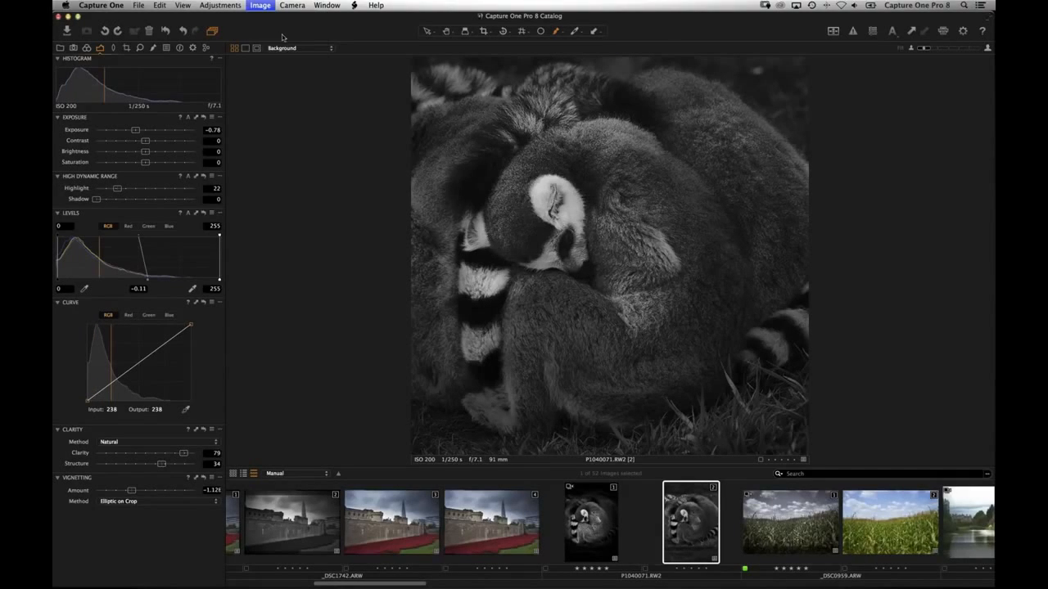
click(153, 49)
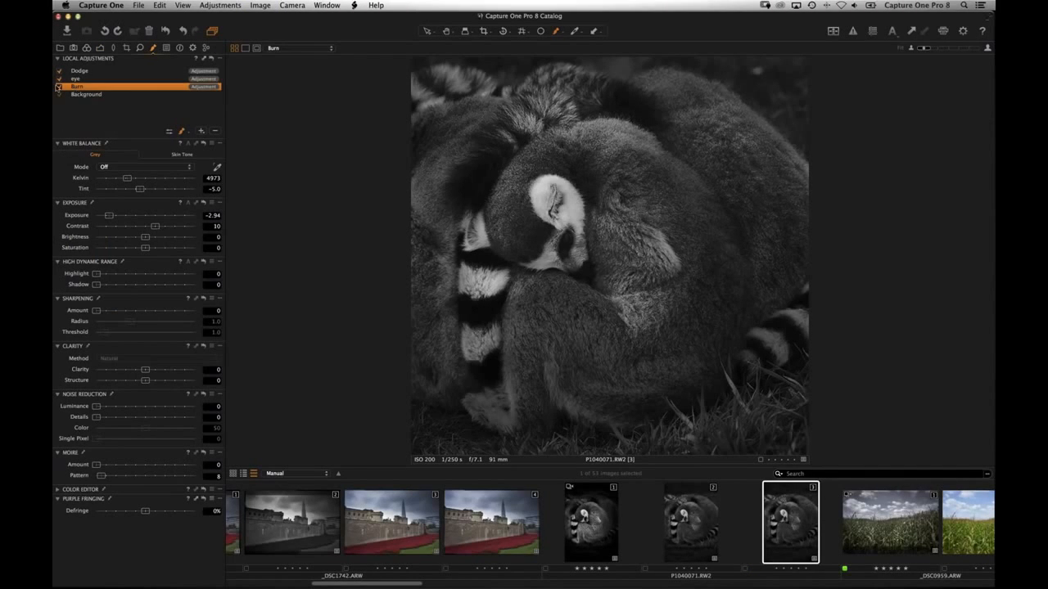
click(59, 72)
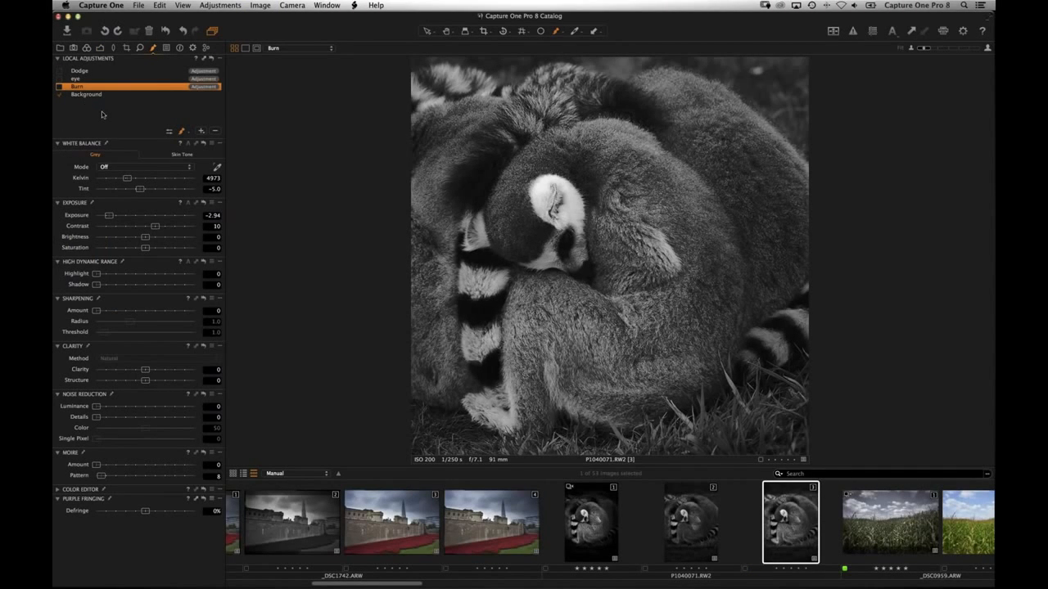
Step: Compare the lemur variants with and without local adjustments side by side, and view the finished first variant
click(697, 538)
super+click(696, 538)
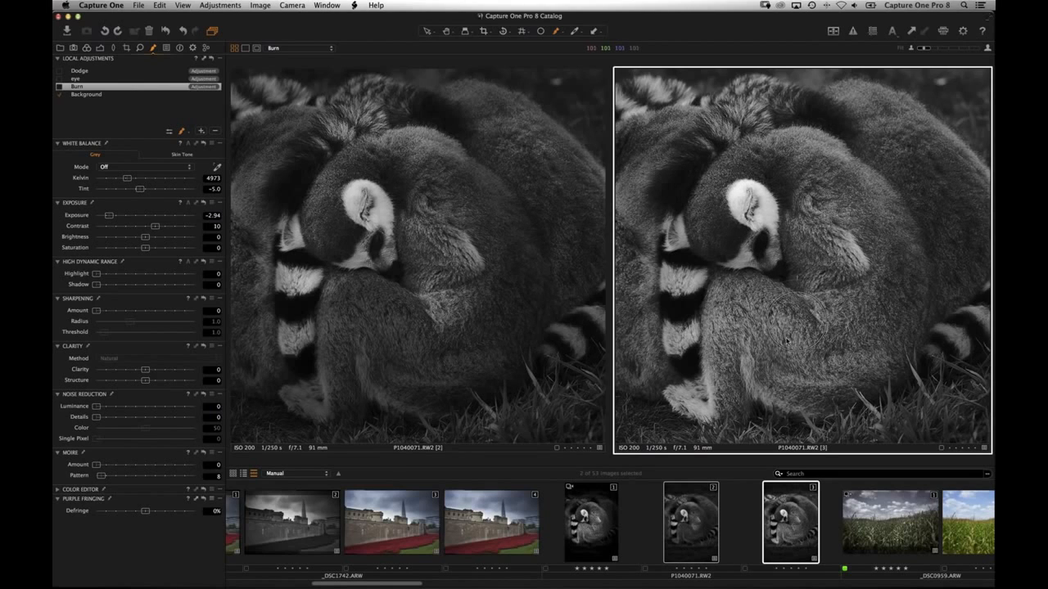
click(742, 301)
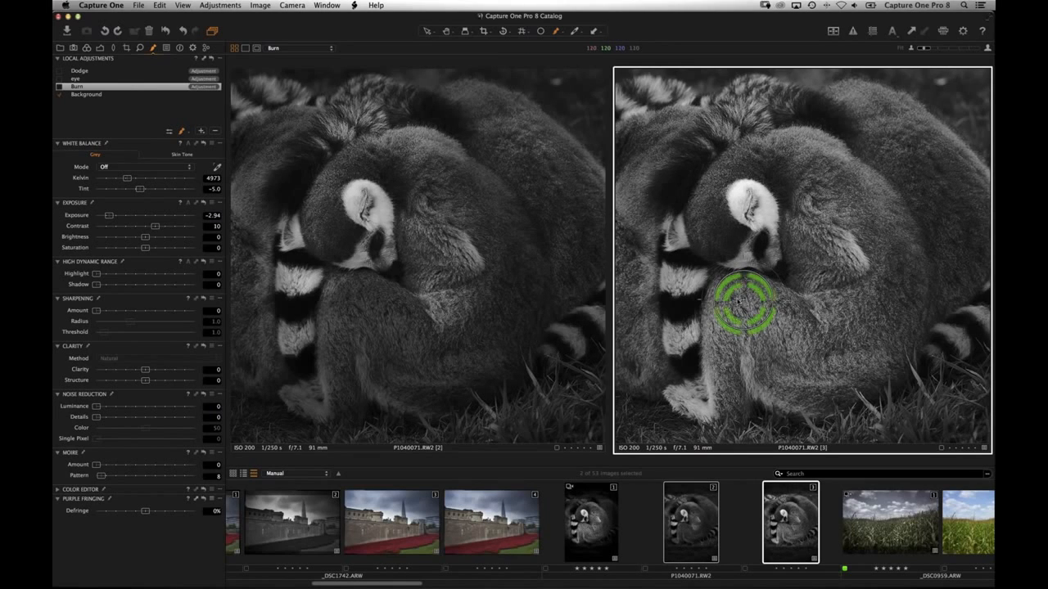
mouse_move(742, 301)
mouse_down()
mouse_move(751, 343)
mouse_move(746, 304)
mouse_move(760, 298)
mouse_move(802, 366)
mouse_move(874, 365)
mouse_move(822, 192)
mouse_move(848, 202)
mouse_move(864, 309)
mouse_move(769, 319)
mouse_up()
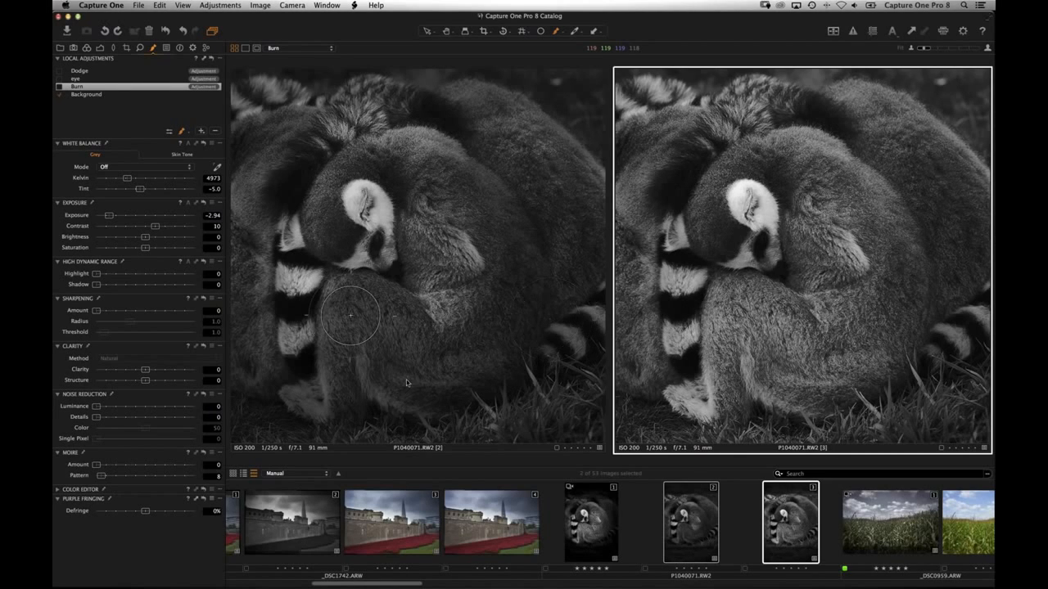
click(593, 528)
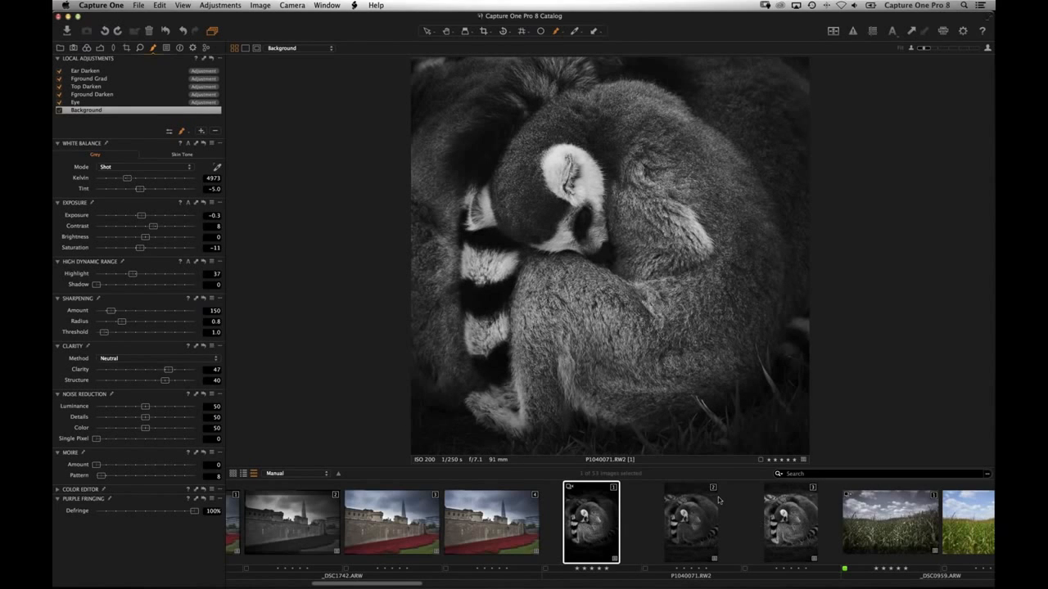
click(787, 517)
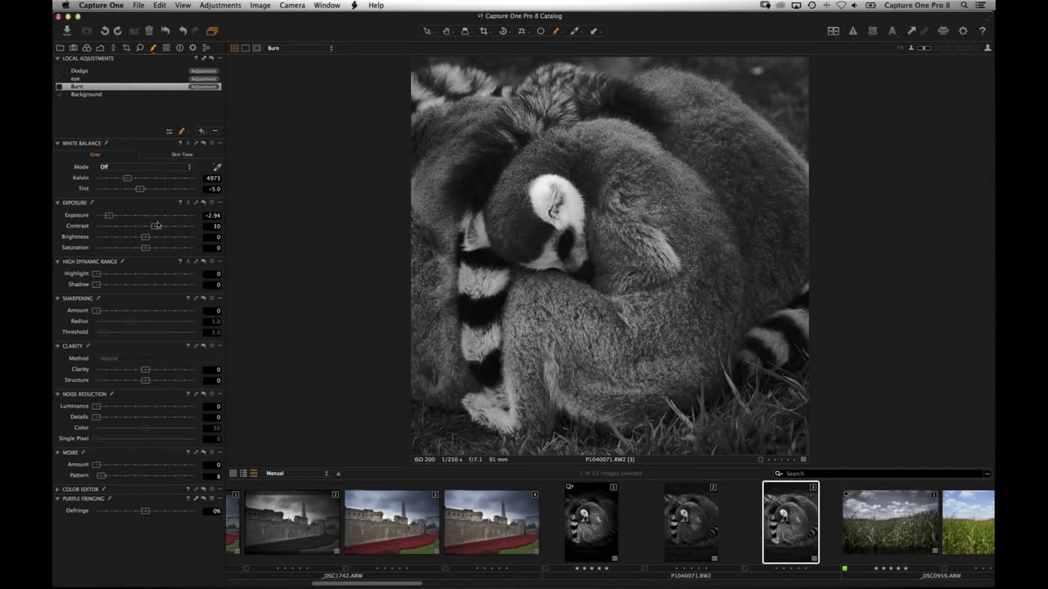
click(141, 217)
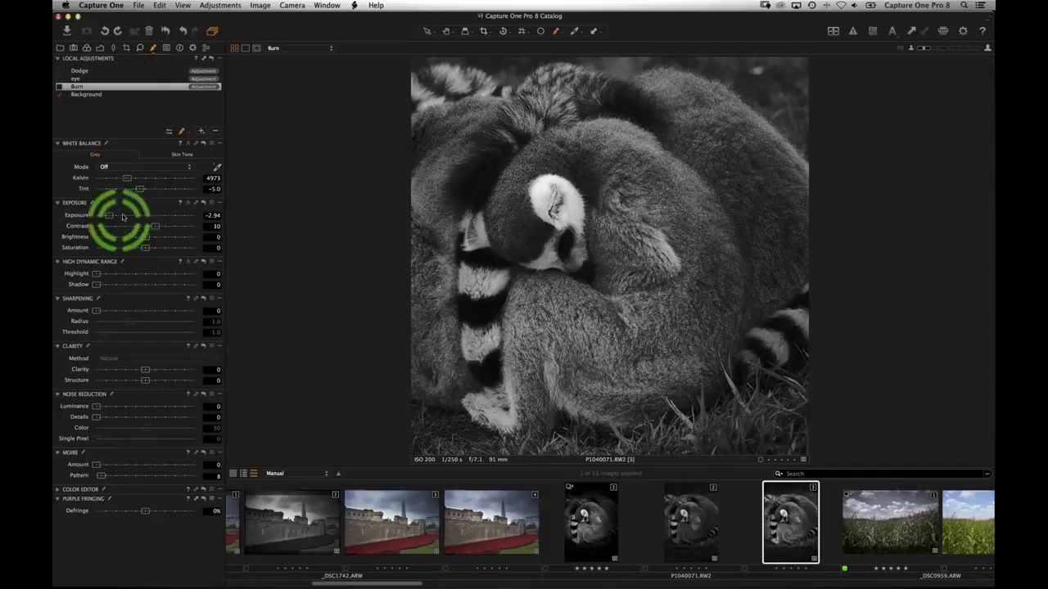
click(190, 215)
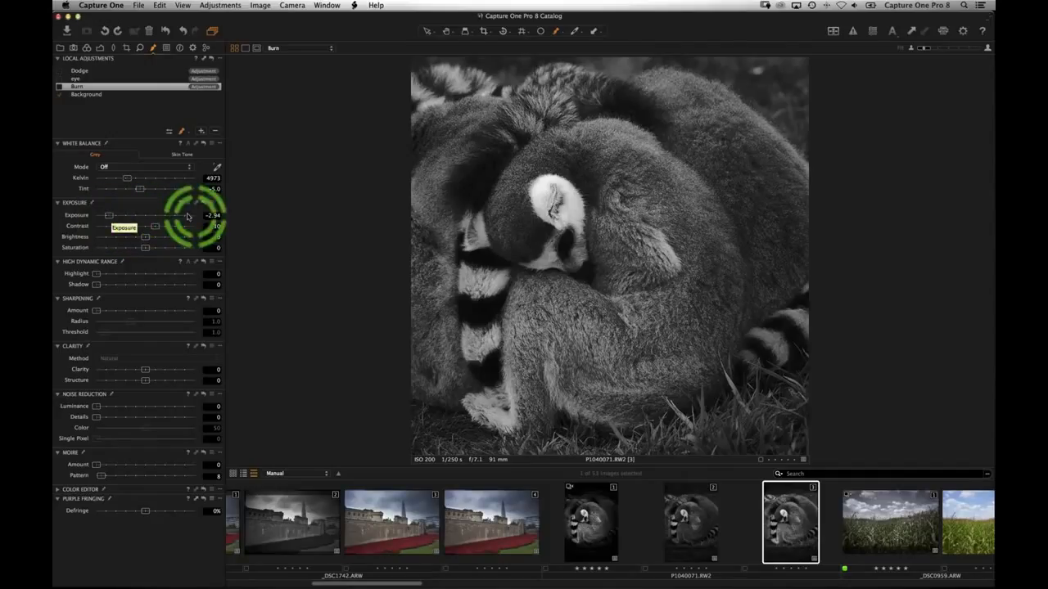
Step: Turn the cloned lemur variant's Dodge, eye and Burn layers back on and select its Background layer
click(61, 71)
alt+click(60, 72)
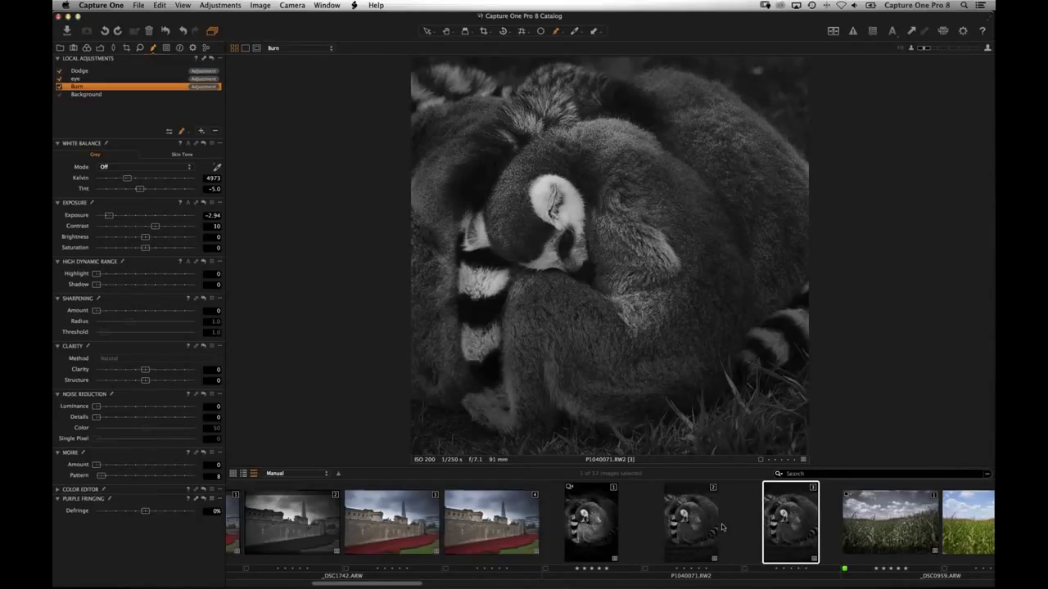
scroll(721, 527, right, 3)
scroll(722, 499, right, 1)
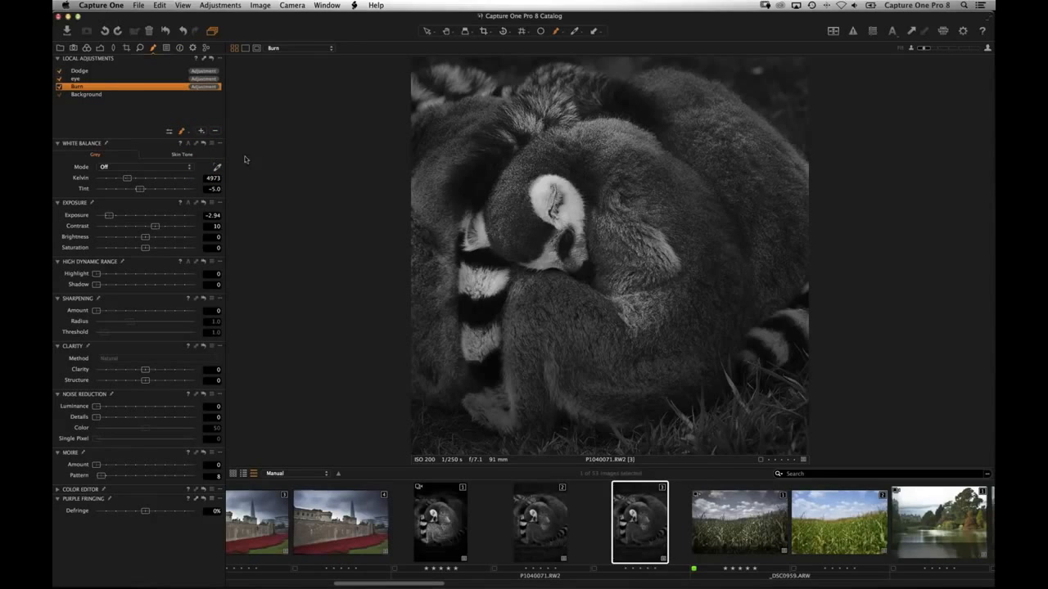
click(192, 97)
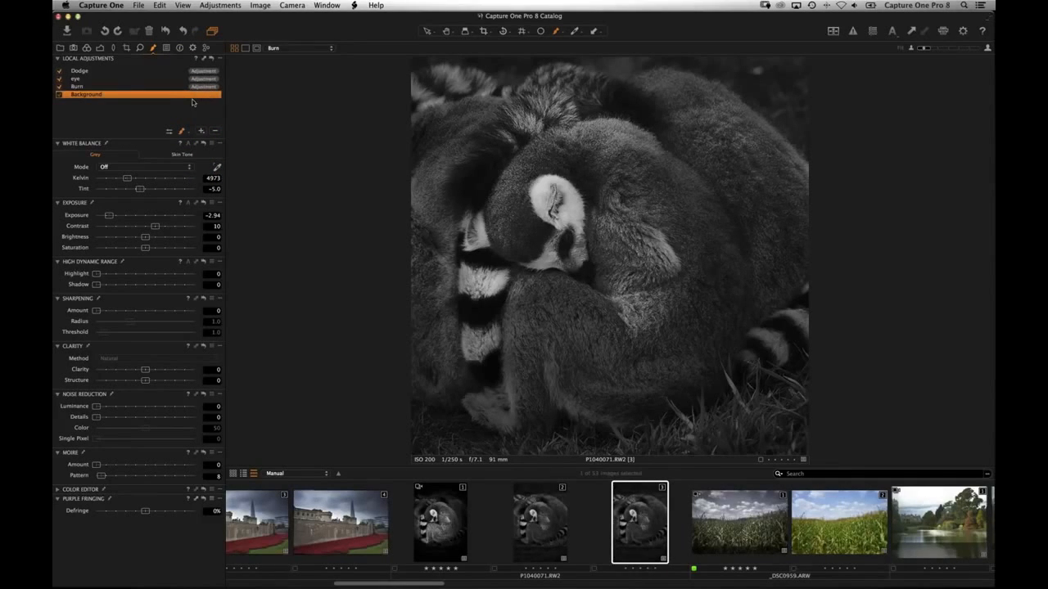
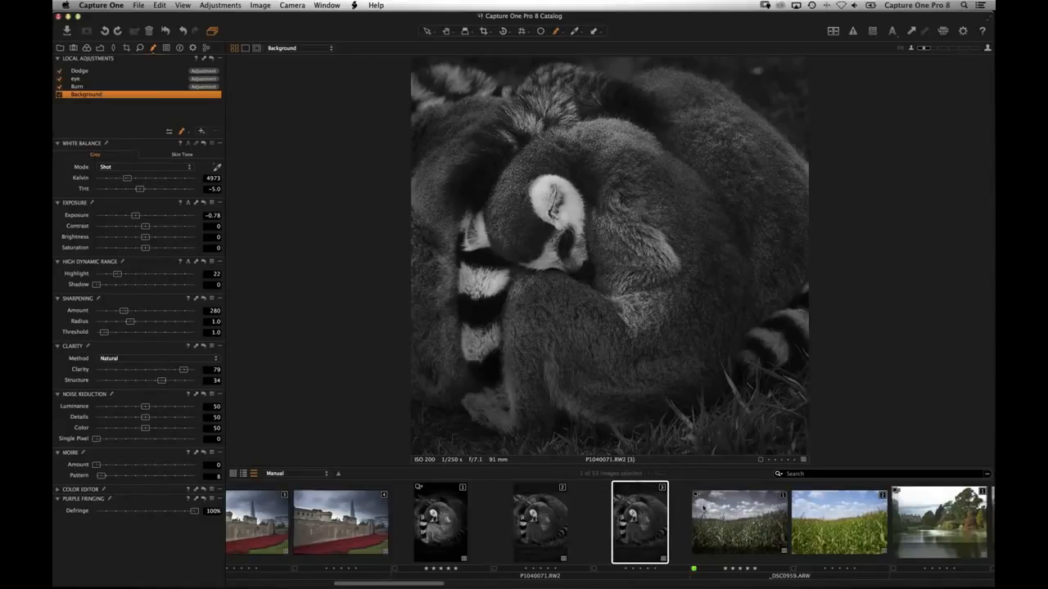
Step: Compare the layered, desaturated variant of the cornfield photo _DSC0959.ARW with its plain colour variant
scroll(540, 512, right, 3)
click(490, 542)
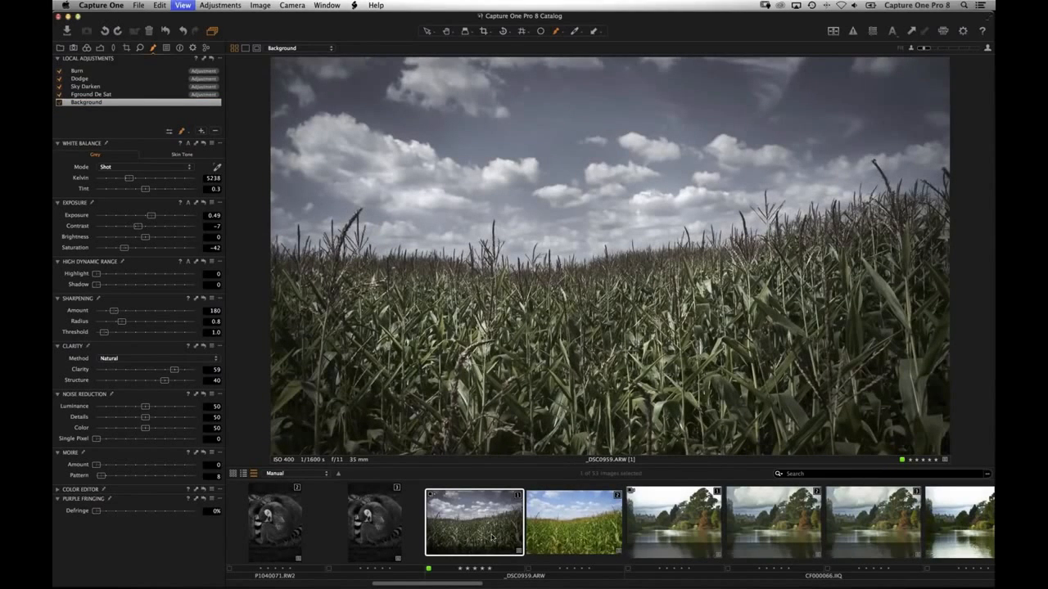
click(578, 531)
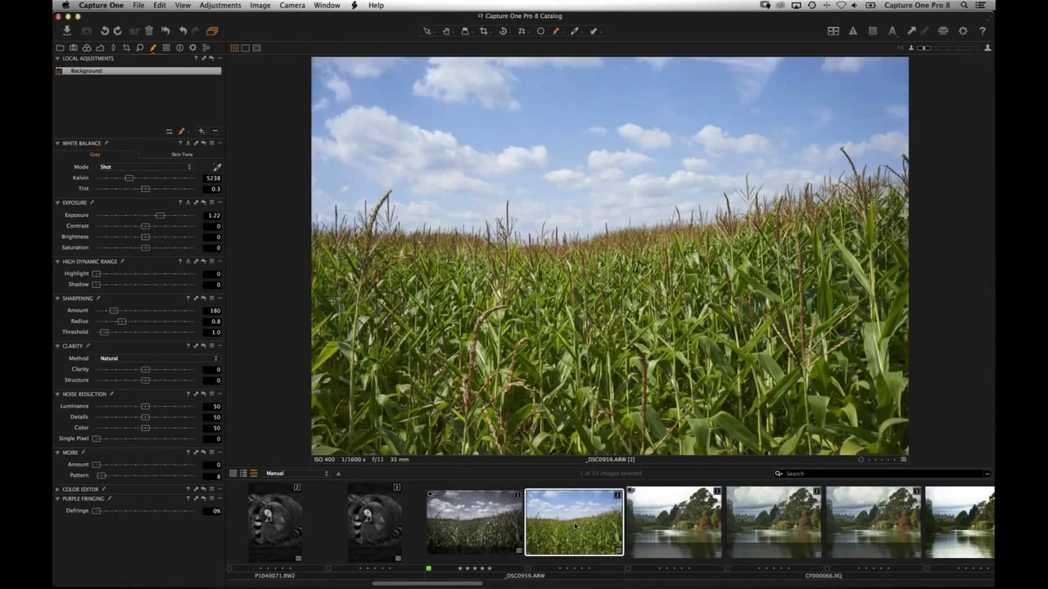
click(495, 542)
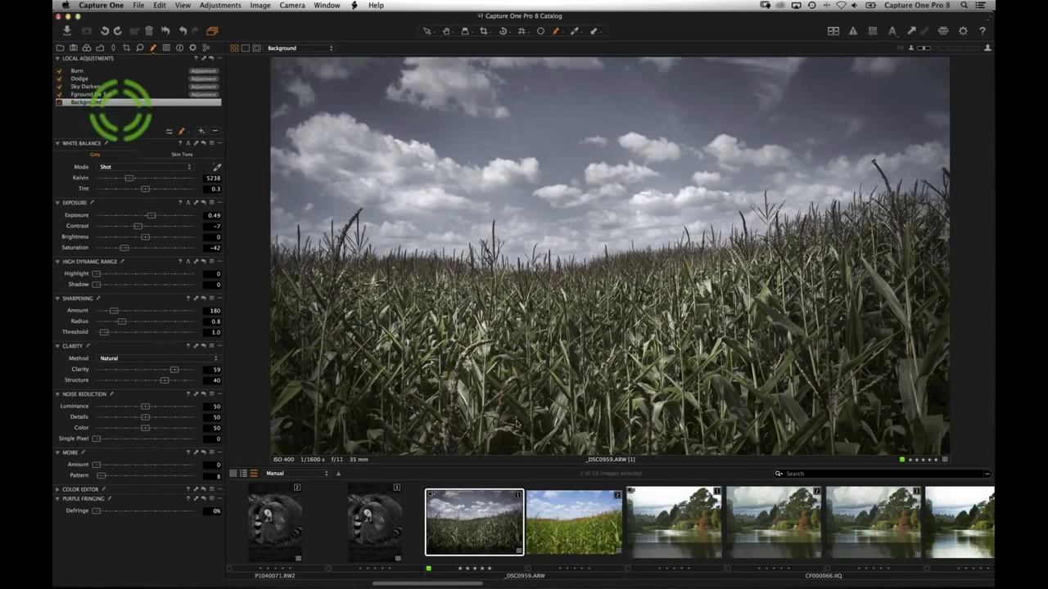
click(567, 515)
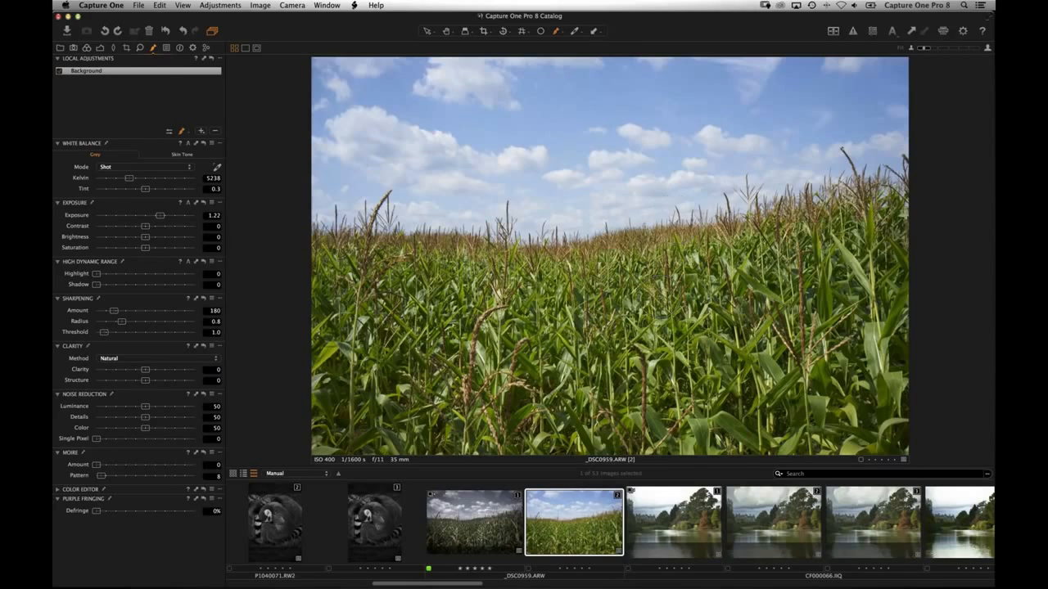
Step: Set the plain cornfield variant's exposure to 0.86 and adjust the highlight and midtone points of its levels
click(100, 48)
click(166, 31)
drag(150, 129, 156, 131)
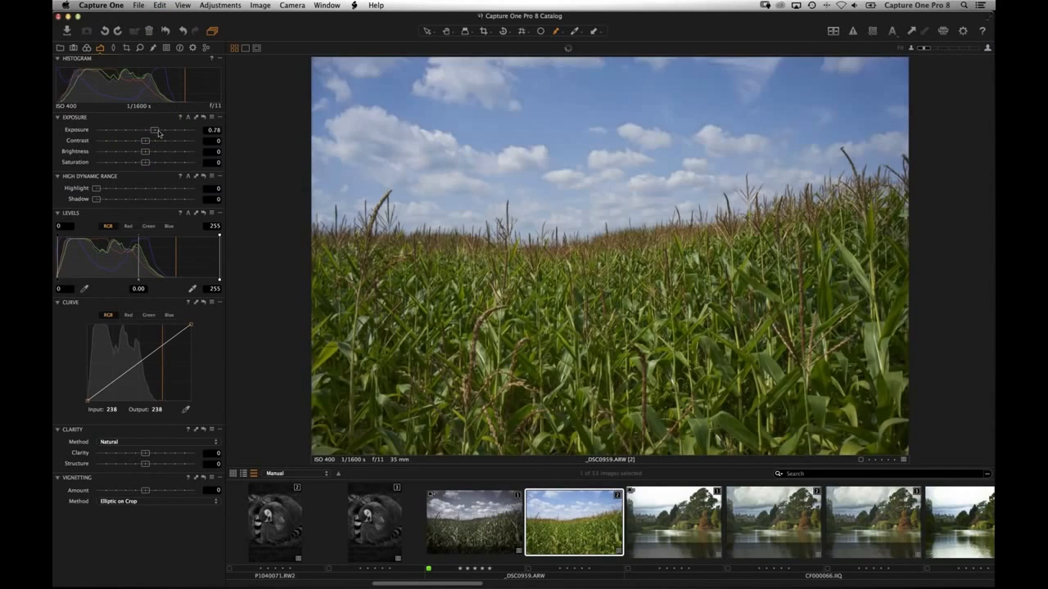
drag(218, 281, 207, 280)
drag(133, 282, 145, 281)
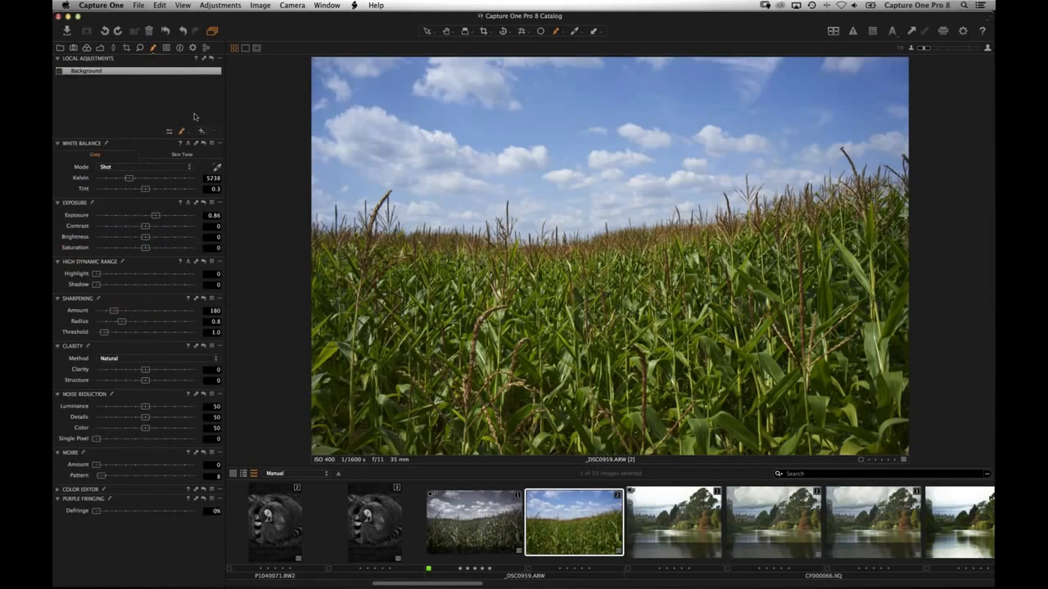
Step: Draw a gradient mask from the sky down into the corn on a new layer, with exposure -0.72 and clarity 33
click(183, 133)
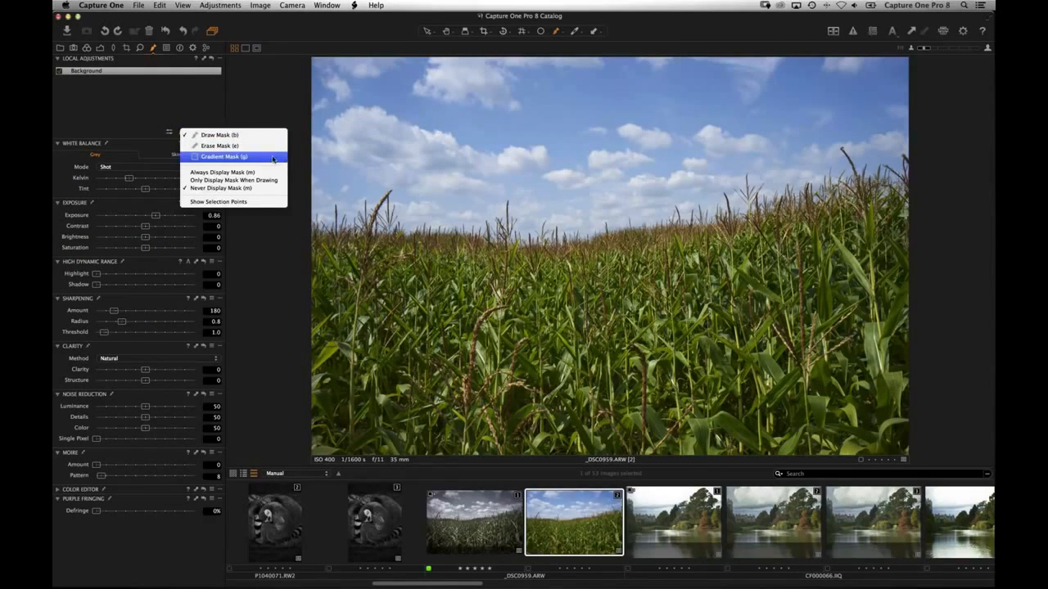
click(225, 156)
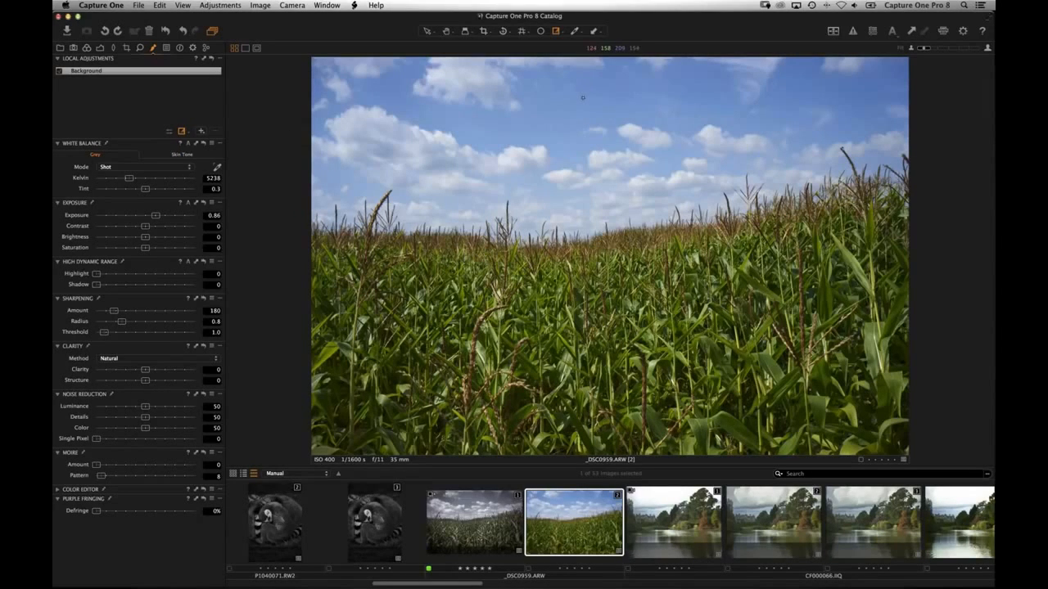
drag(582, 103, 590, 354)
drag(145, 215, 135, 216)
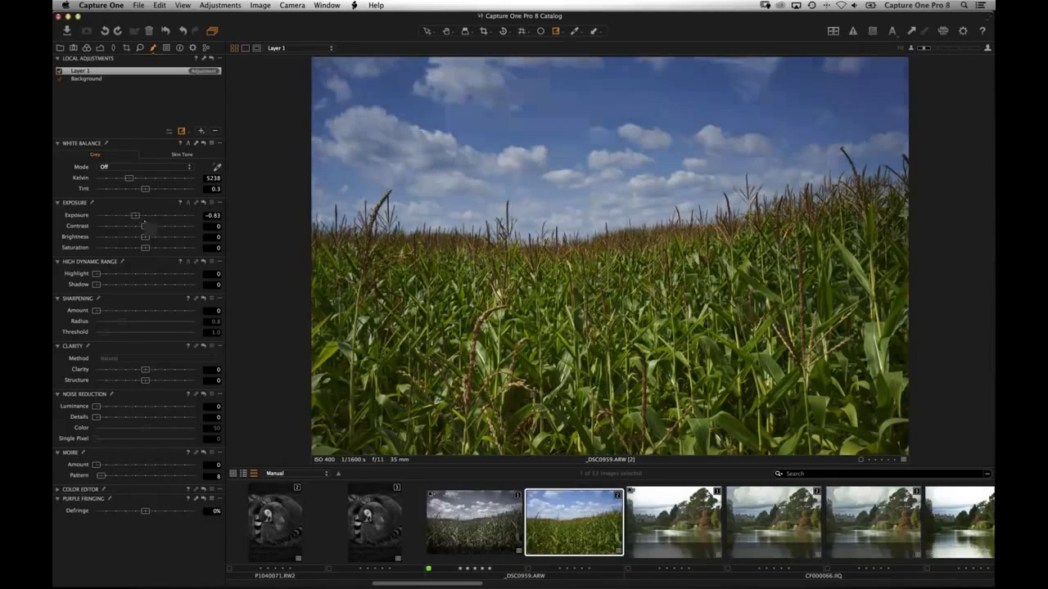
click(161, 370)
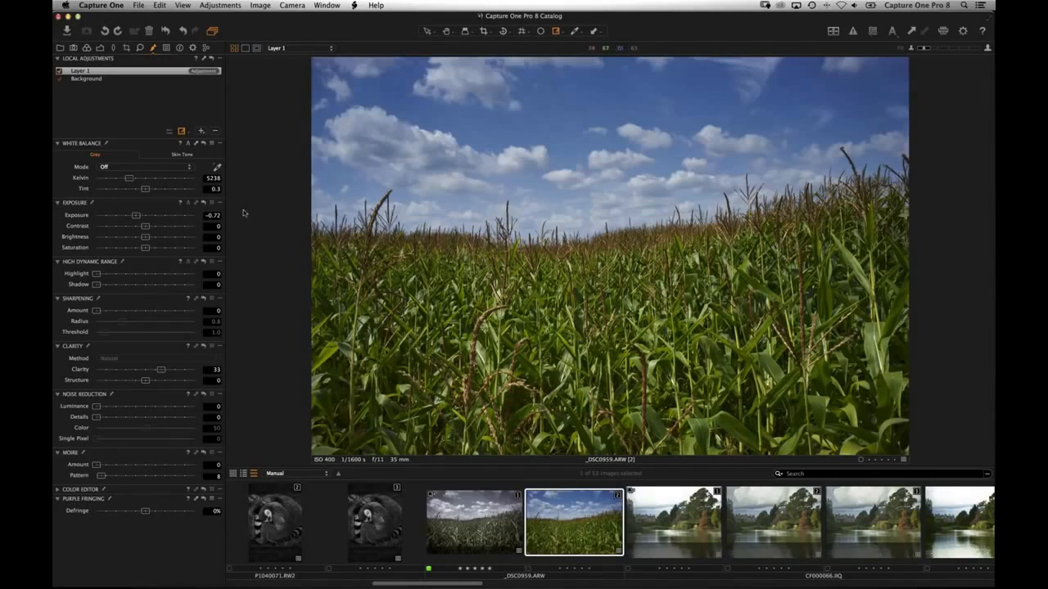
Step: Add a new local adjustment layer named Foreground above Layer 1
click(182, 132)
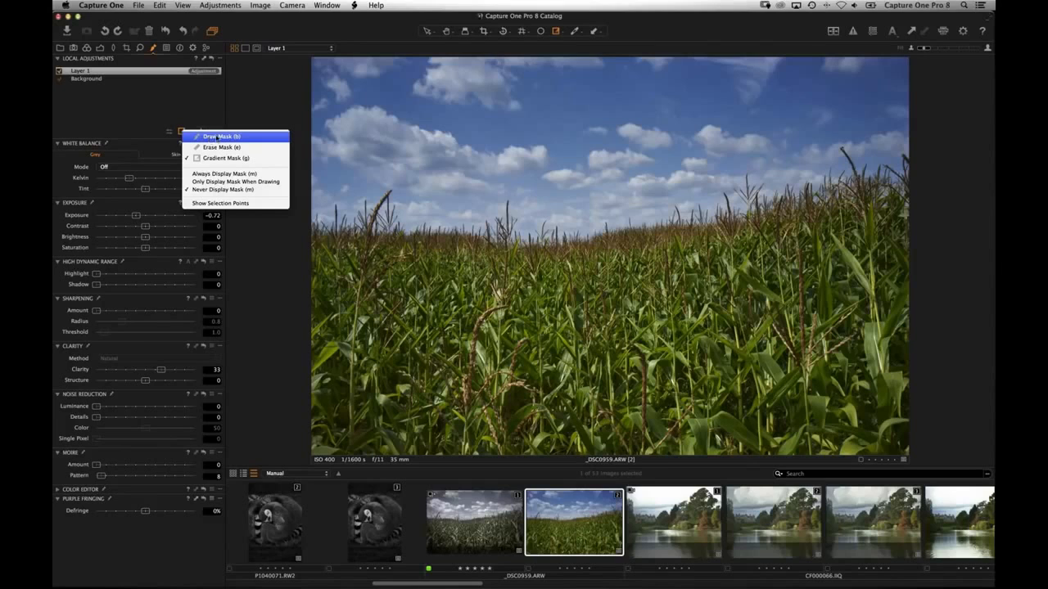
click(217, 138)
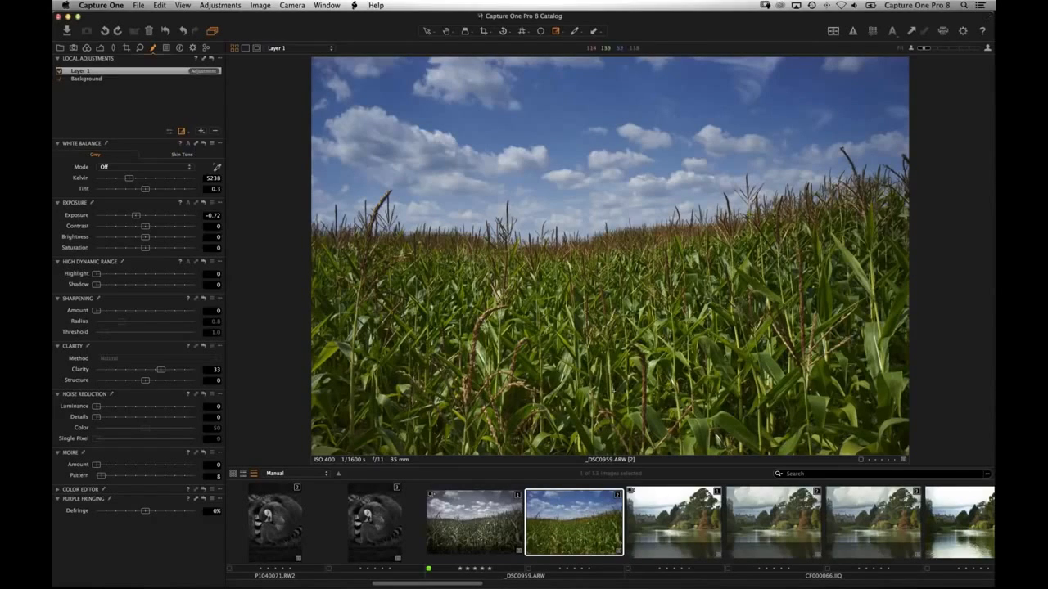
click(199, 132)
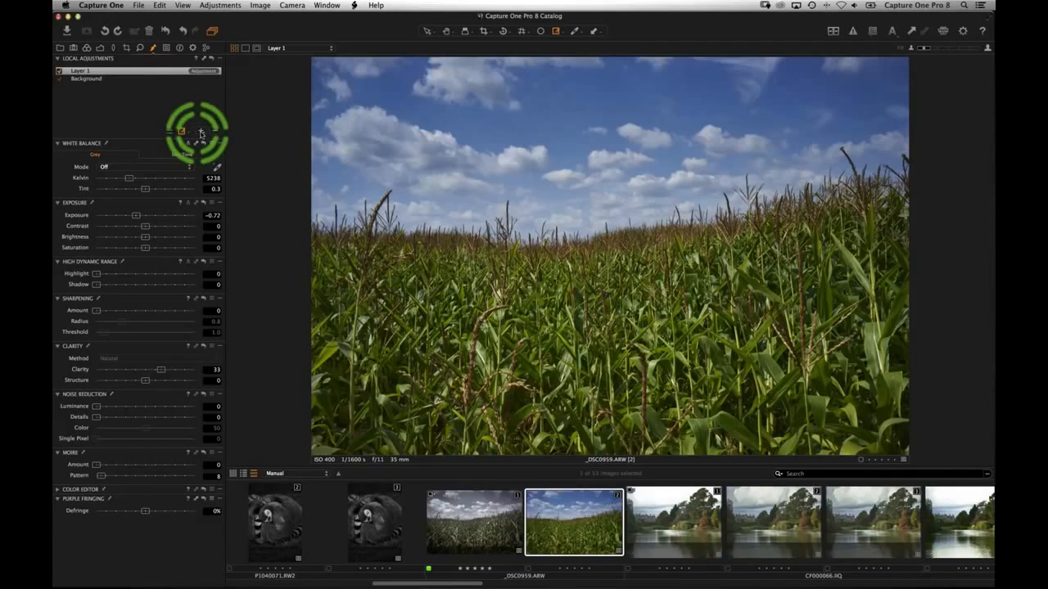
text(Foreground)
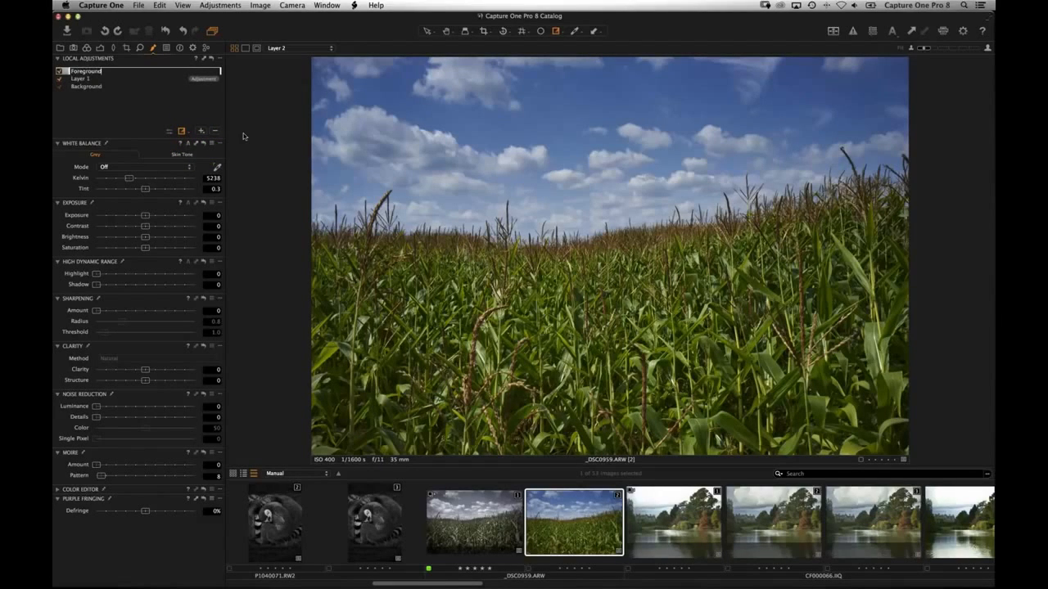
key(Return)
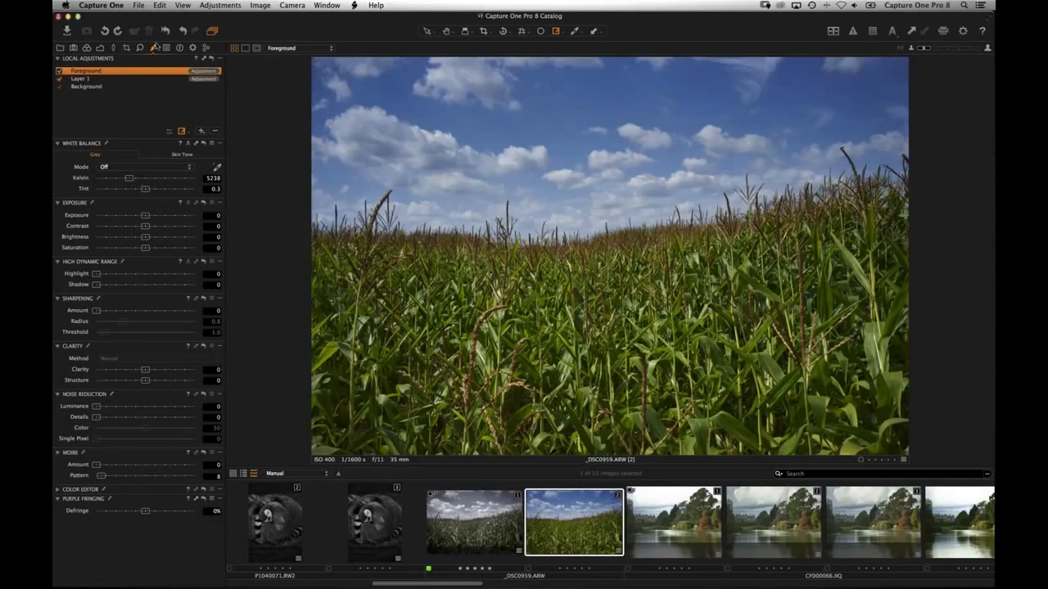
Step: Rename Layer 1 as Sky
click(91, 79)
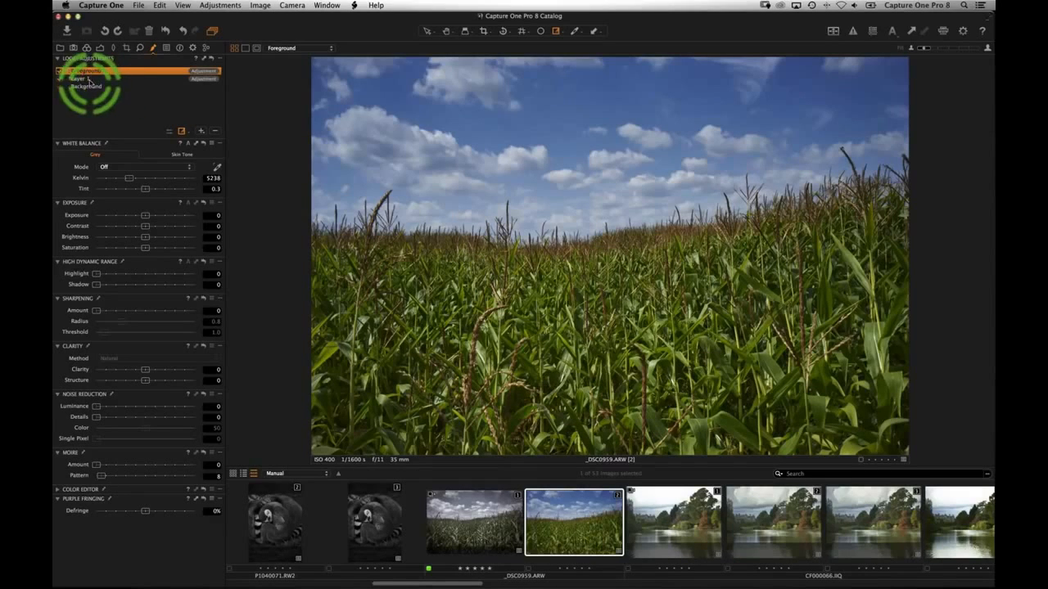
double_click(94, 79)
text(Sky)
key(Return)
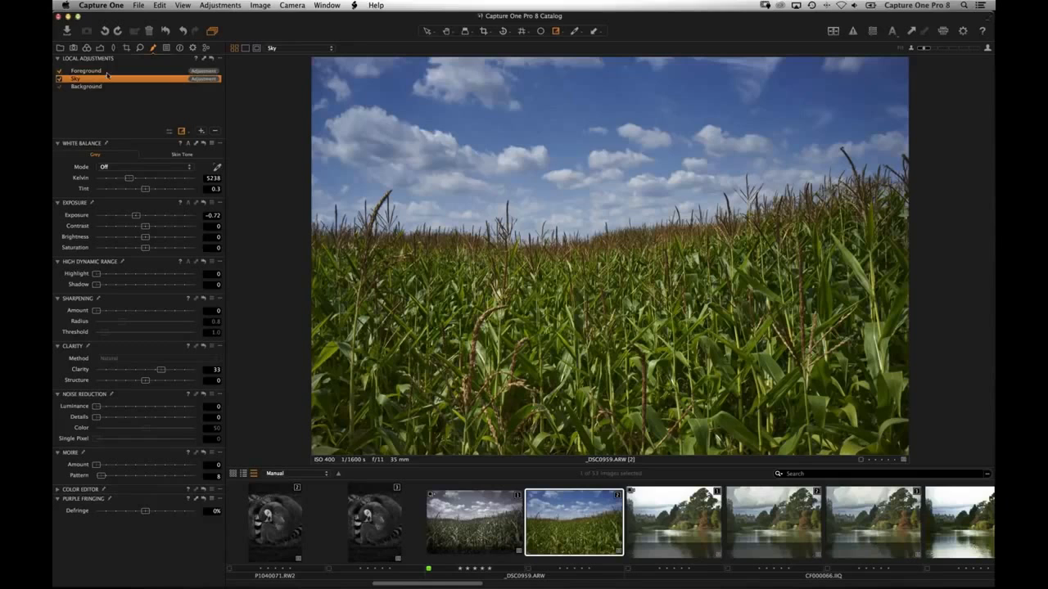
Step: Draw a gradient mask on the Foreground layer from the lower corn up into the sky, with exposure -0.28 and slightly reduced saturation
click(90, 70)
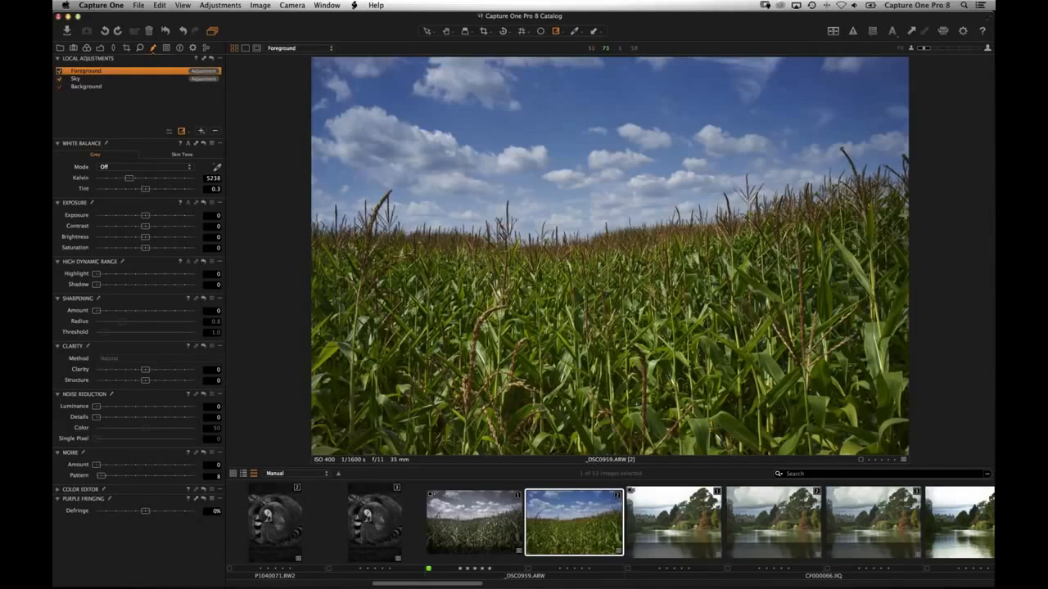
drag(608, 399, 602, 169)
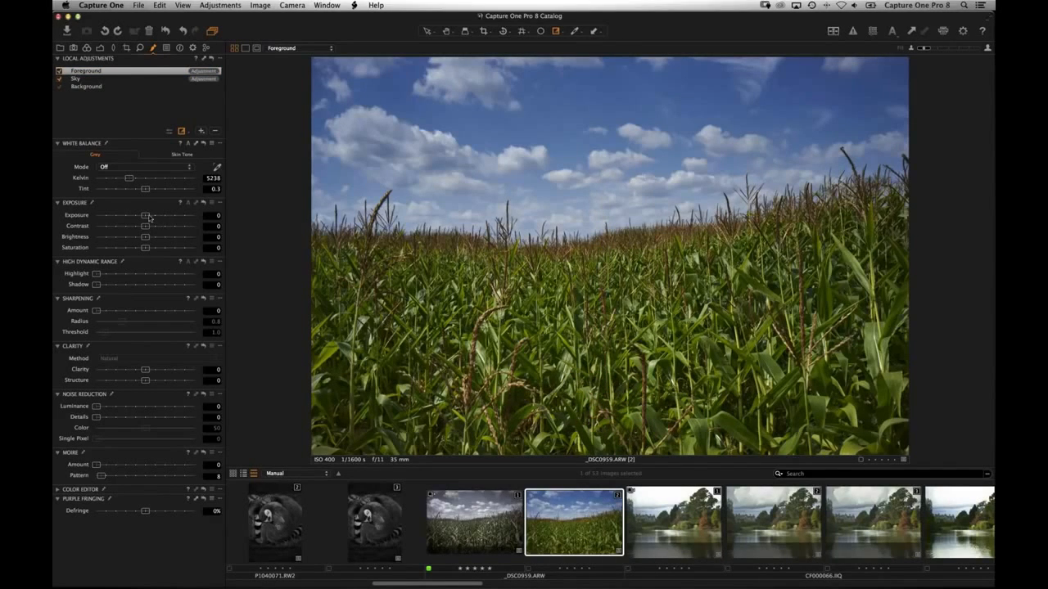
drag(144, 217, 142, 216)
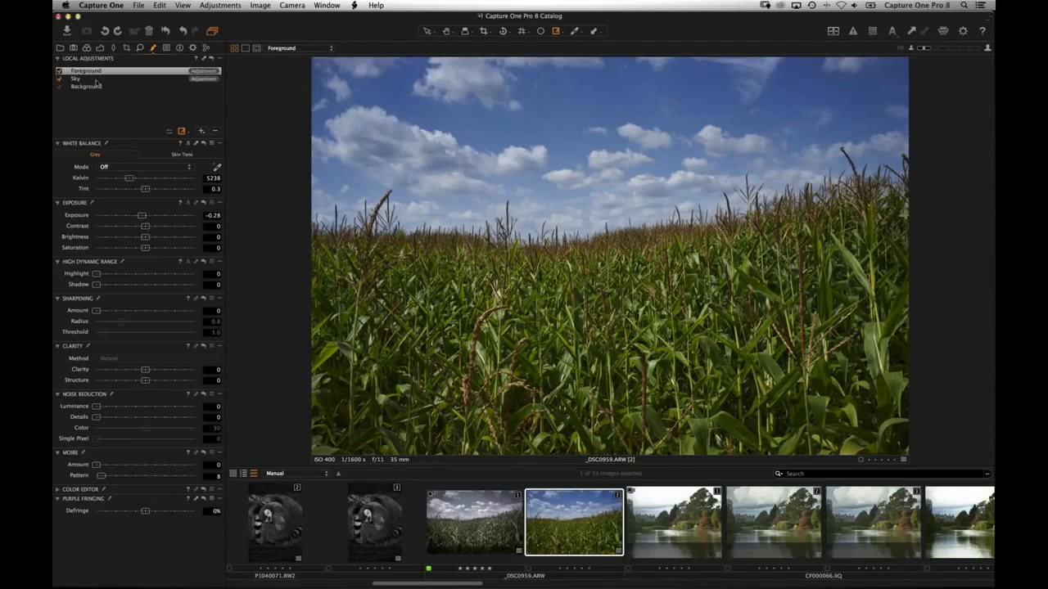
drag(120, 258, 137, 255)
Step: Raise the Sky layer's saturation to 41
click(123, 78)
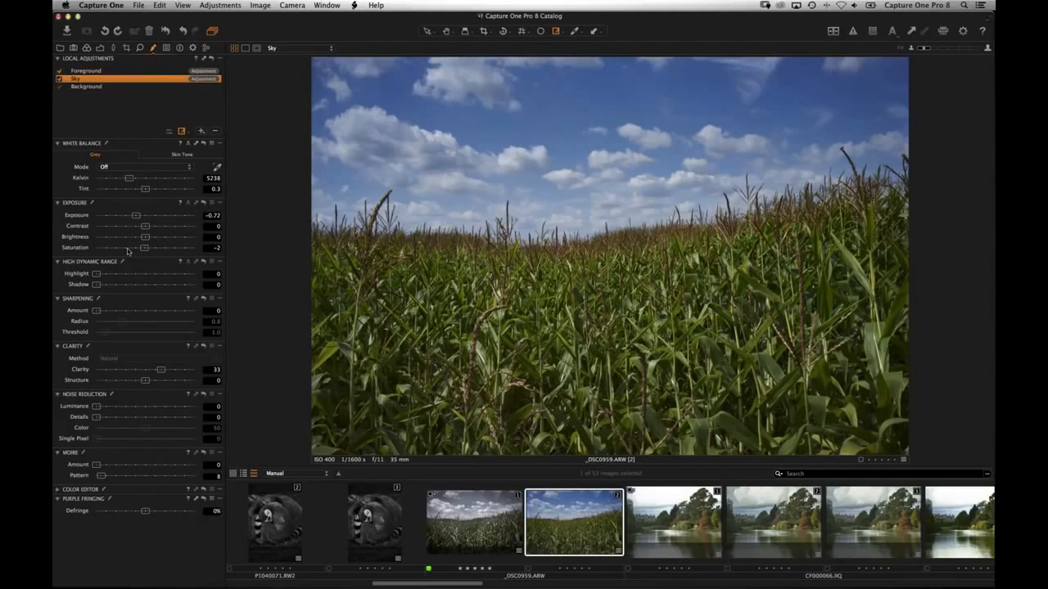
drag(127, 251, 164, 250)
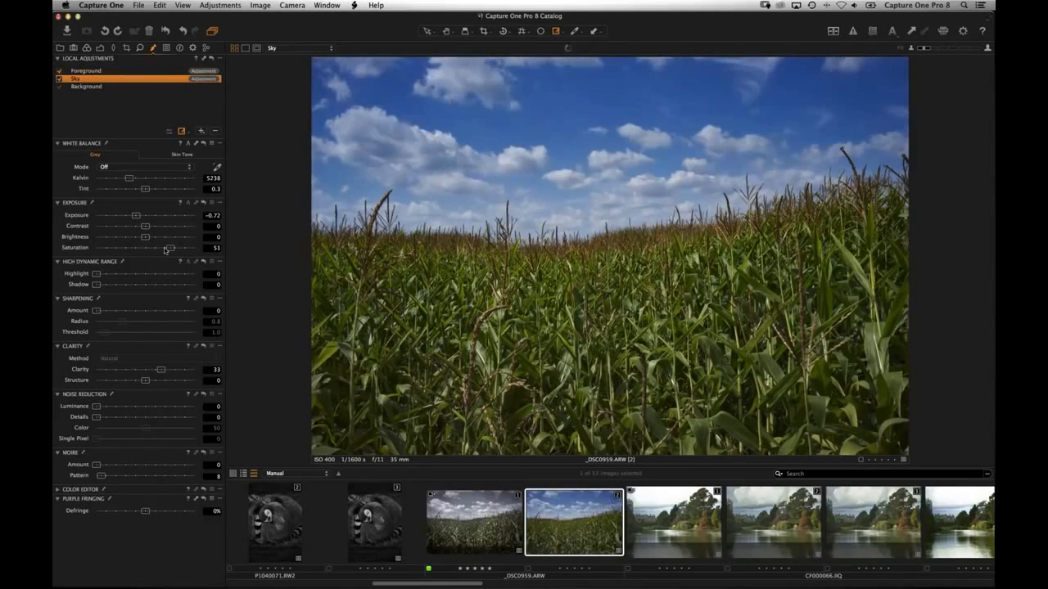
Step: Lower the Foreground layer's saturation to -61 and redraw its gradient mask to cover the corn up towards the horizon
click(108, 87)
click(99, 72)
drag(136, 253, 116, 249)
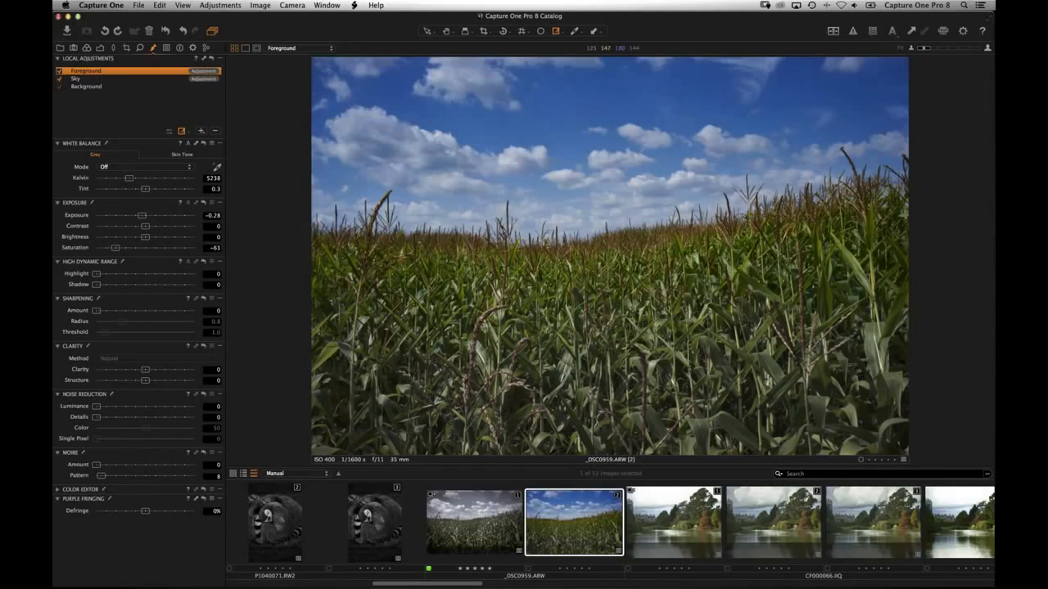
mouse_move(580, 165)
mouse_down()
mouse_move(585, 318)
mouse_move(578, 148)
mouse_move(577, 159)
mouse_up()
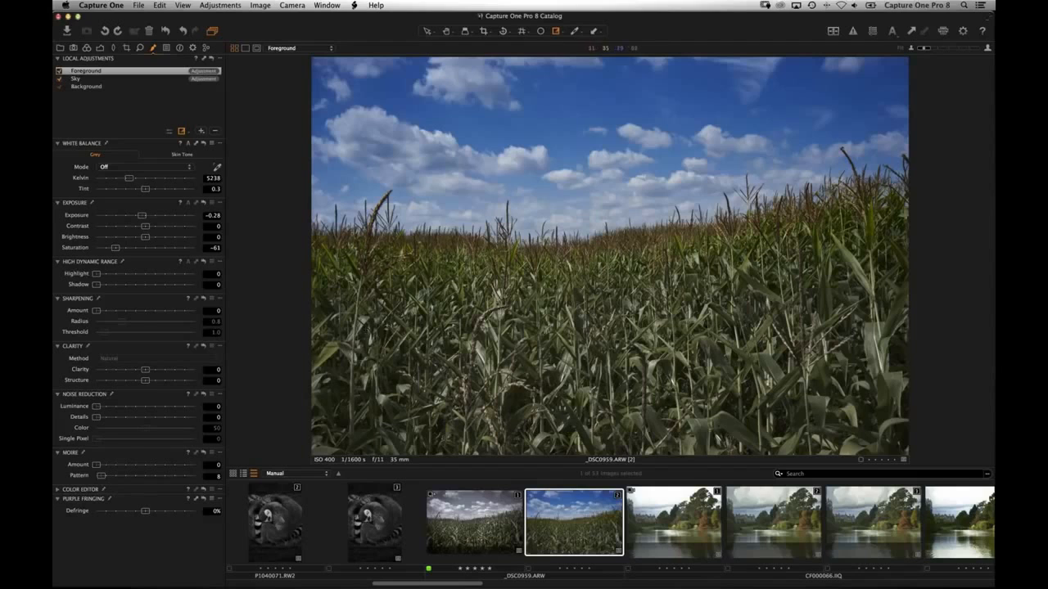
Step: Select the Sky layer for adjustment
click(110, 79)
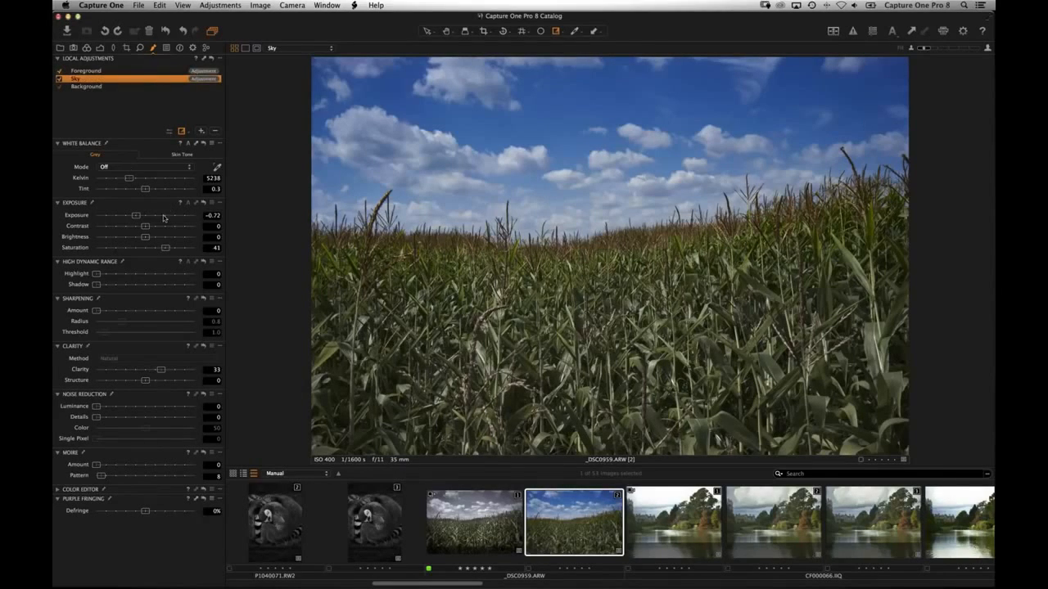
Step: Lower the Sky layer's saturation to 1 and set the photo's vignetting amount to about -0.69
drag(165, 248, 145, 248)
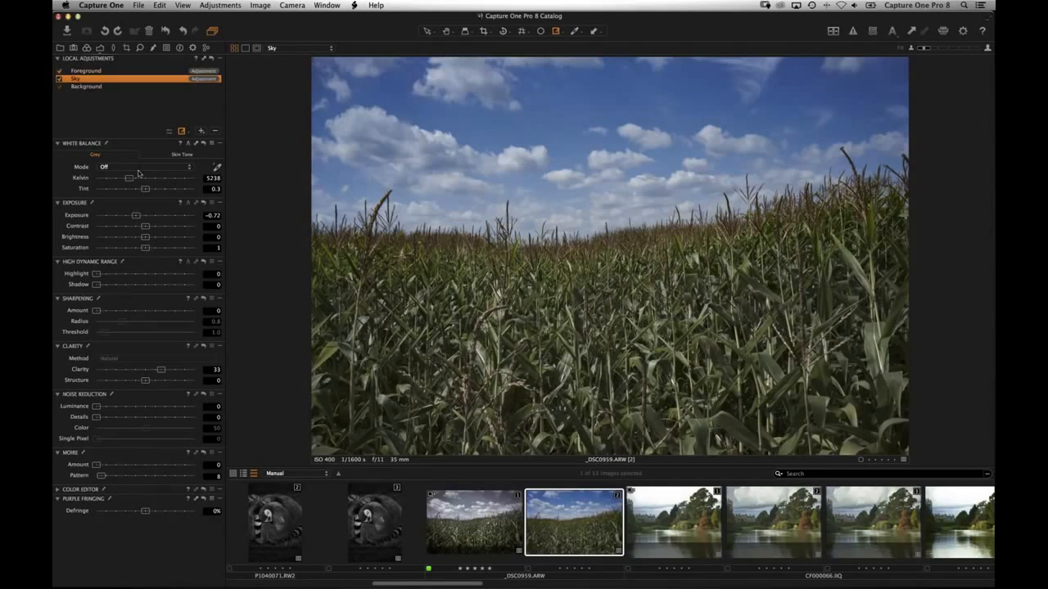
click(100, 48)
drag(139, 489, 137, 490)
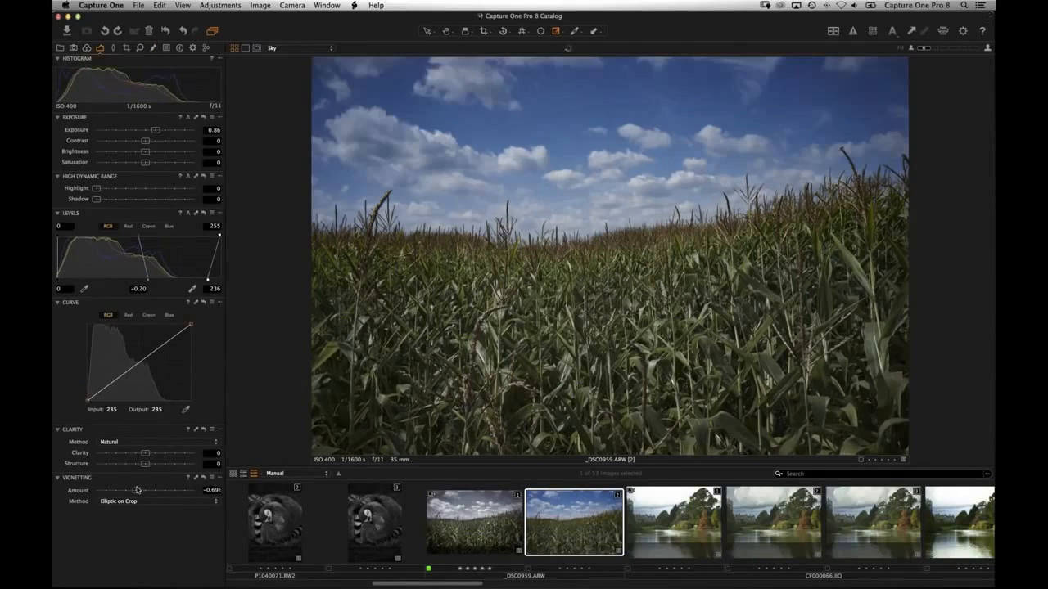
Step: Add a new local adjustment layer named Dodge to the cornfield photo
click(153, 48)
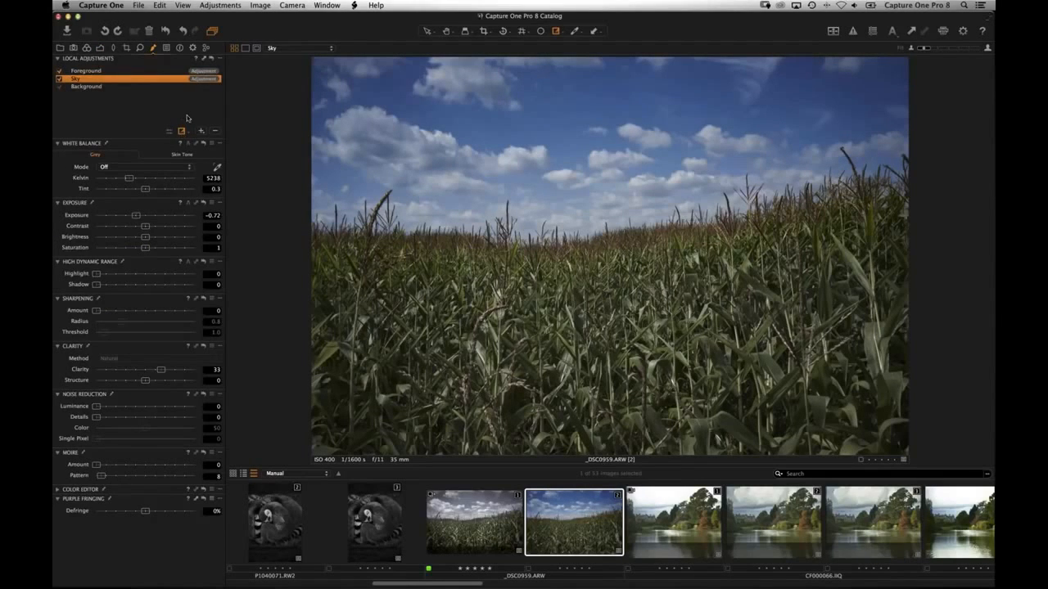
click(183, 132)
click(176, 95)
click(201, 131)
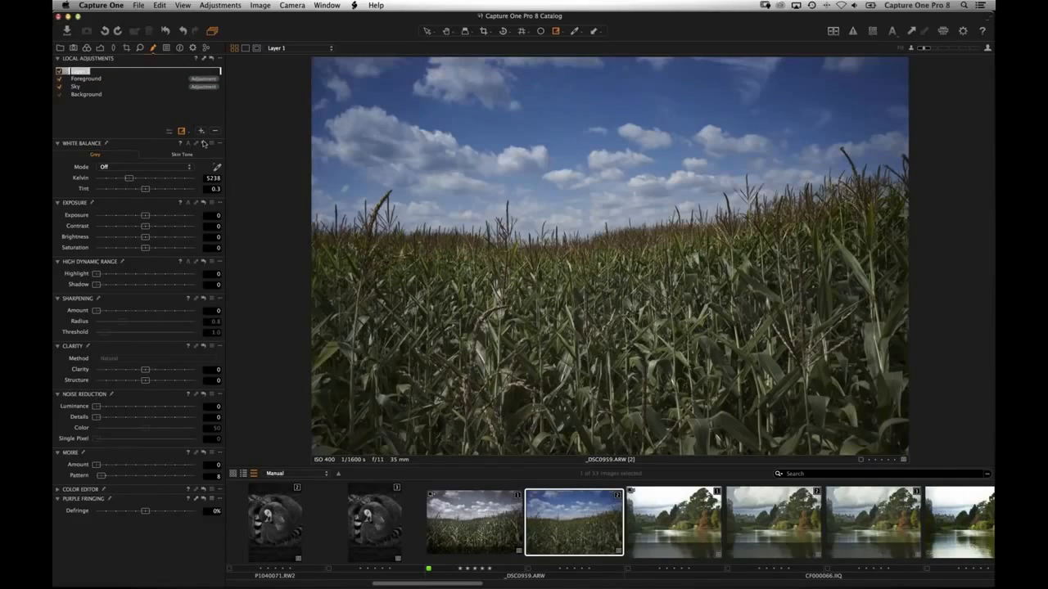
text(Dodge)
key(Return)
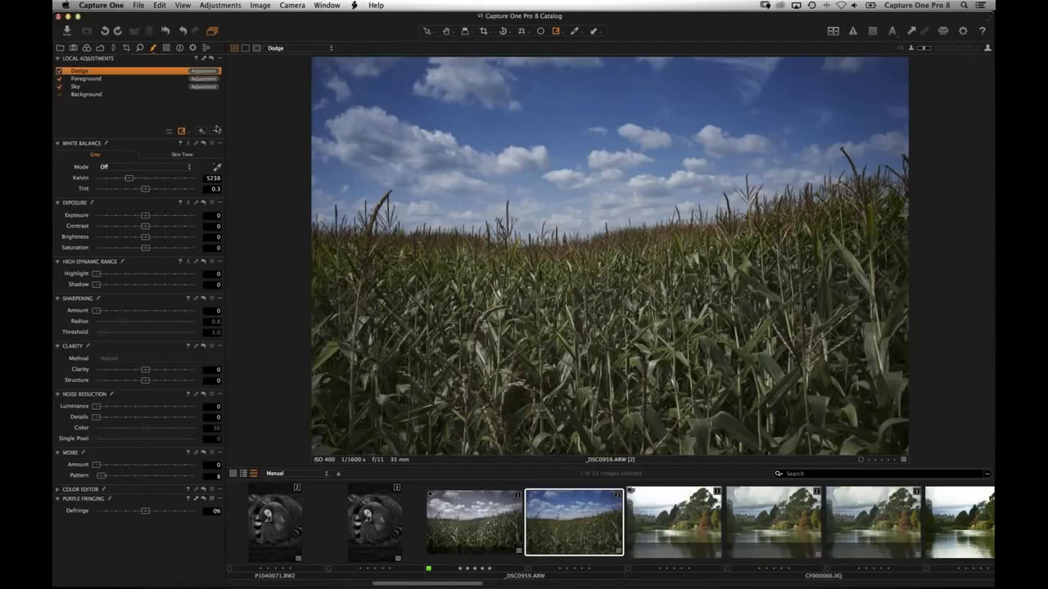
Step: Raise the Dodge layer's exposure to 1.9 and set up the Draw Mask brush with an opacity of 9
drag(146, 216, 168, 218)
click(182, 131)
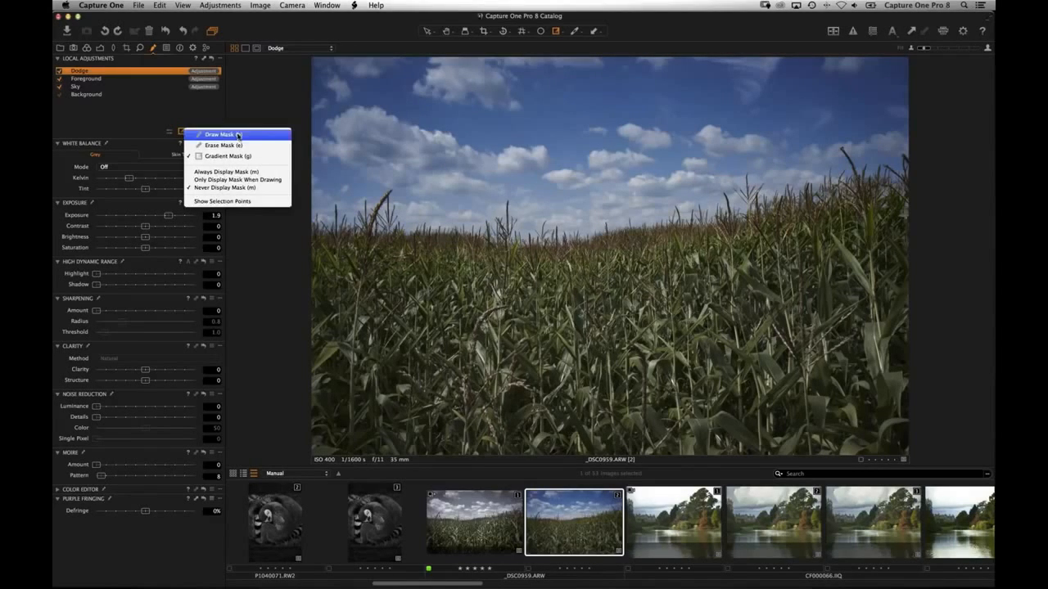
click(223, 134)
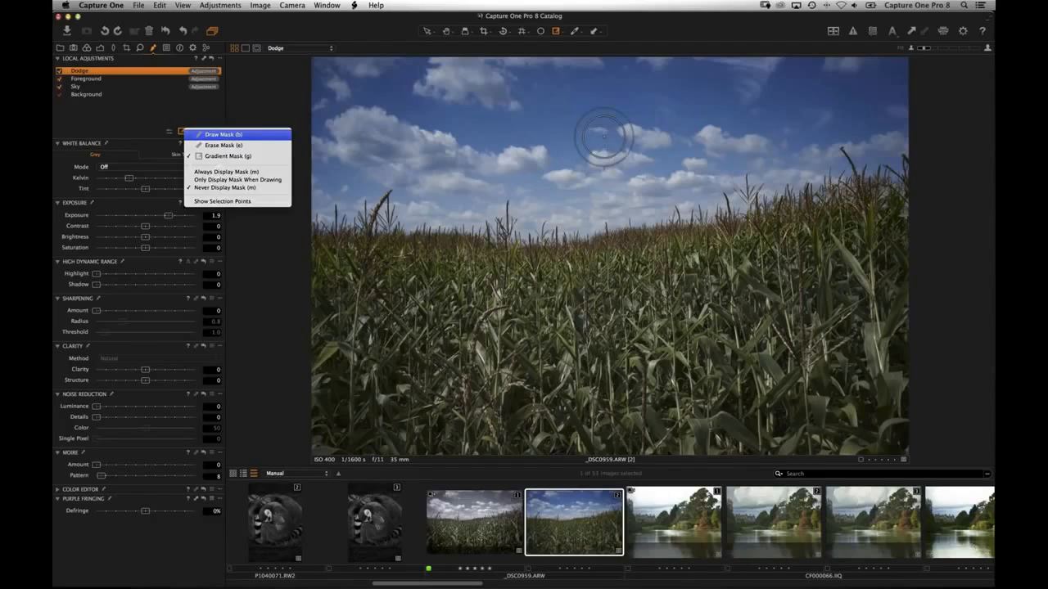
right_click(576, 142)
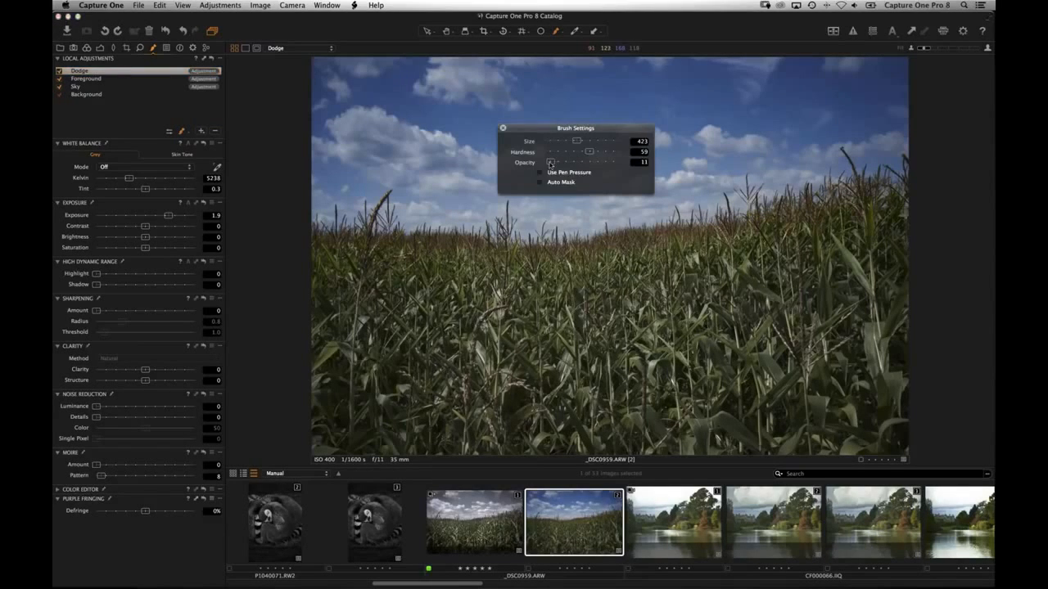
drag(549, 163, 548, 164)
click(503, 129)
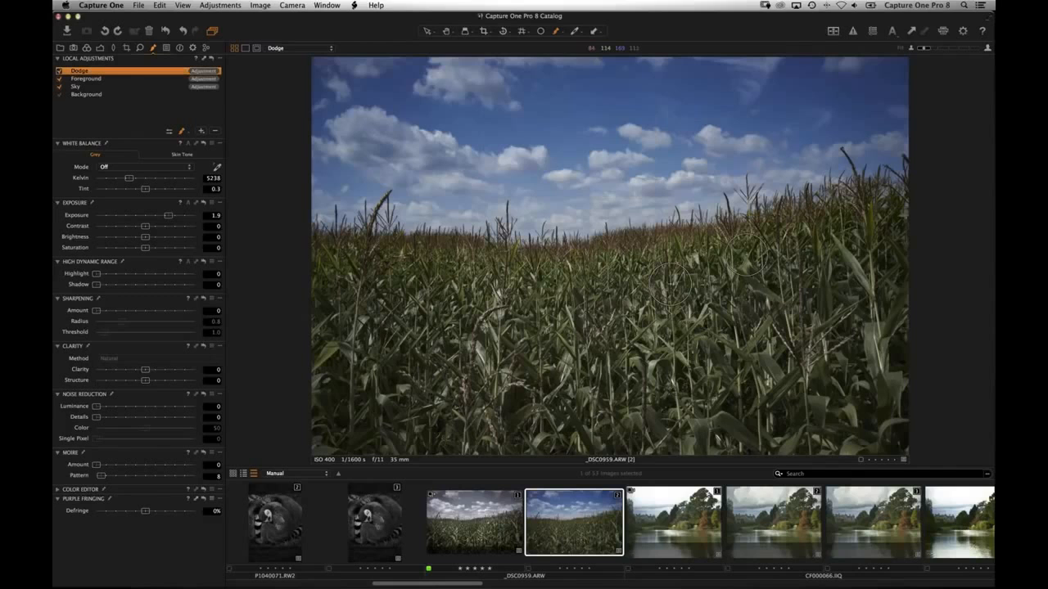
right_click(550, 144)
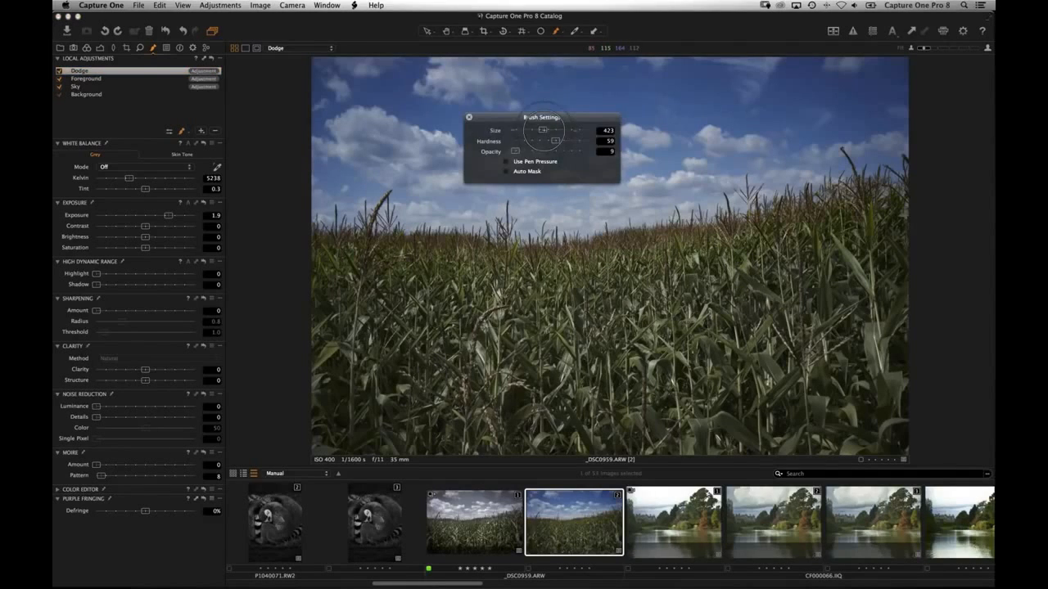
click(482, 123)
Step: Brush the Dodge mask over parts of the corn and the white clouds to lighten them
mouse_move(722, 283)
mouse_down()
mouse_move(688, 290)
mouse_move(623, 387)
mouse_move(634, 405)
mouse_move(623, 401)
mouse_move(656, 387)
mouse_move(676, 341)
mouse_move(551, 394)
mouse_move(481, 363)
mouse_move(366, 283)
mouse_move(520, 295)
mouse_move(643, 271)
mouse_move(610, 416)
mouse_up()
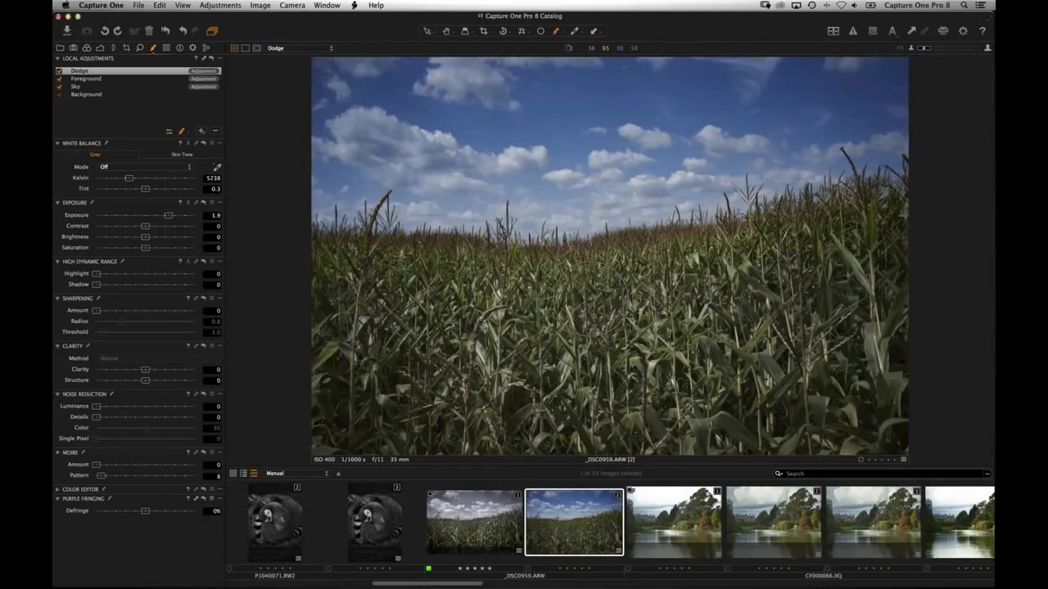
right_click(375, 144)
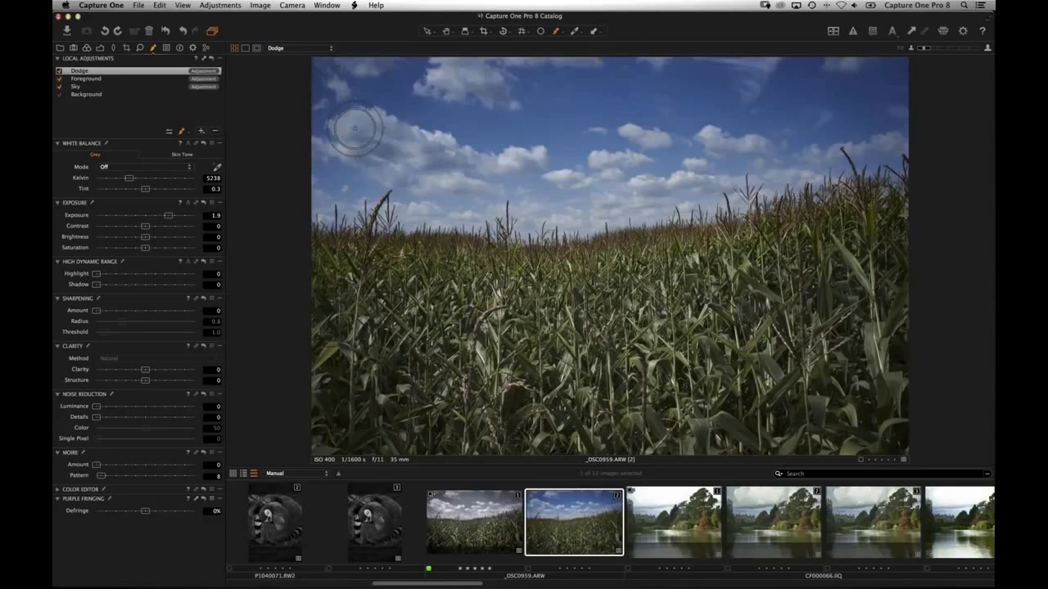
mouse_move(408, 156)
mouse_down()
mouse_move(421, 151)
mouse_move(385, 153)
mouse_move(401, 154)
mouse_up()
drag(472, 79, 460, 73)
drag(363, 133, 435, 164)
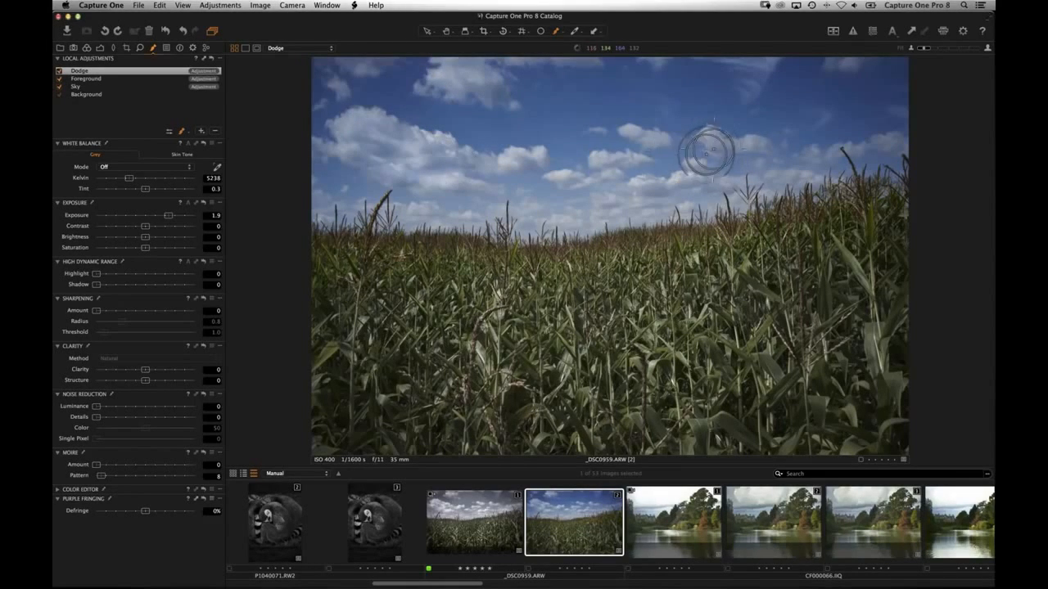
right_click(704, 152)
click(633, 141)
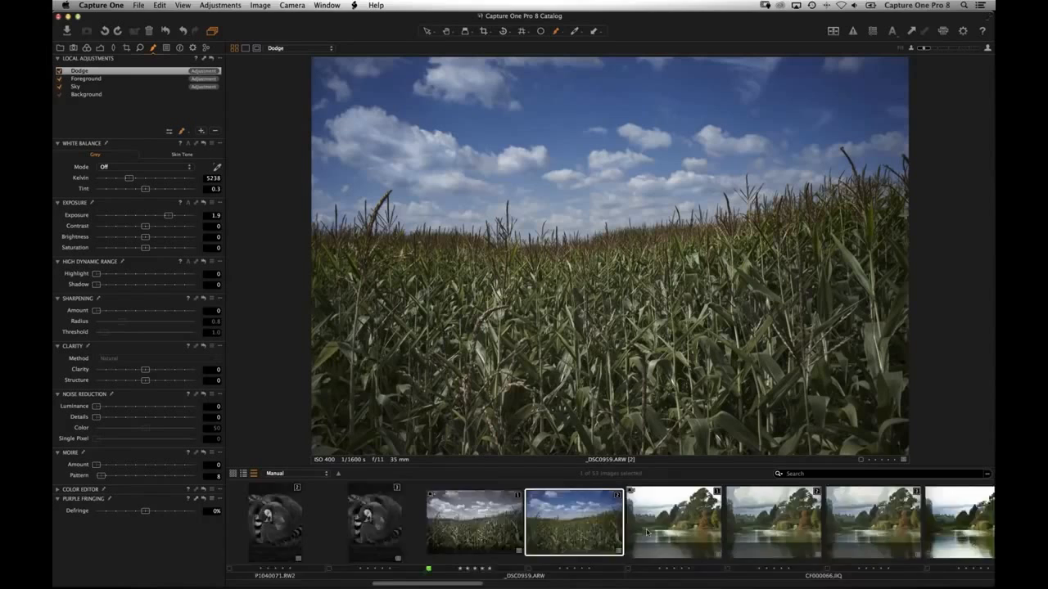
Step: Open the hill landscape CF020764.IIQ and switch its Sky Grad and Add light layers off and on to compare their effects
scroll(647, 533, right, 10)
scroll(793, 521, right, 15)
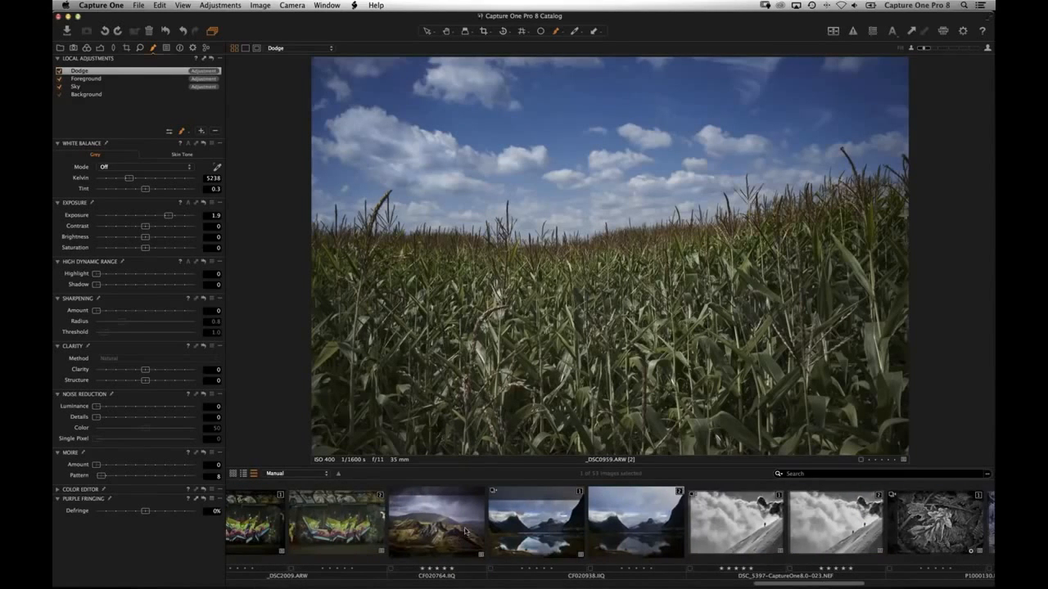
click(473, 529)
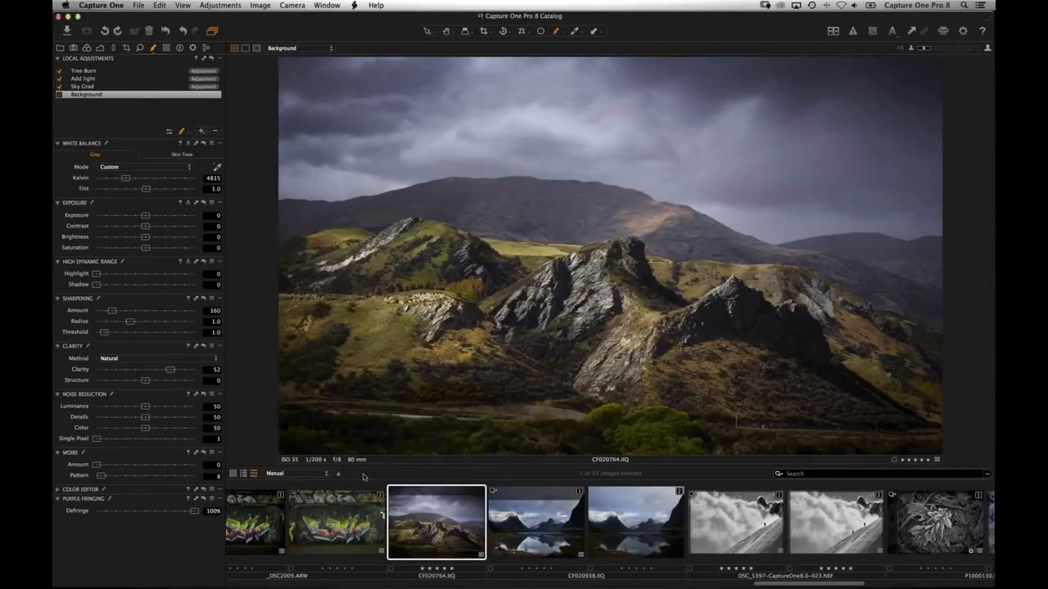
click(59, 87)
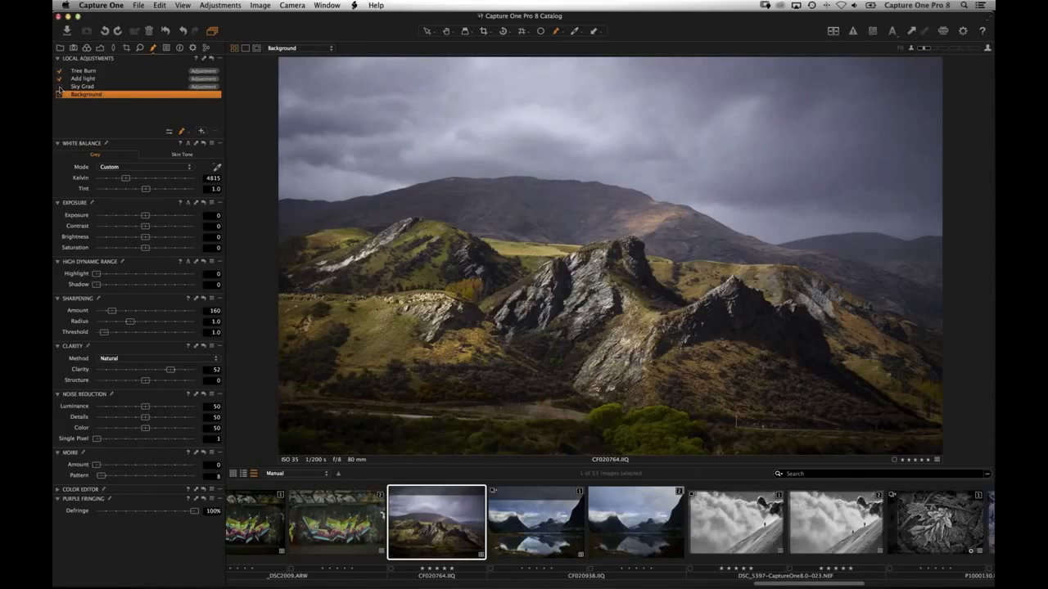
click(59, 86)
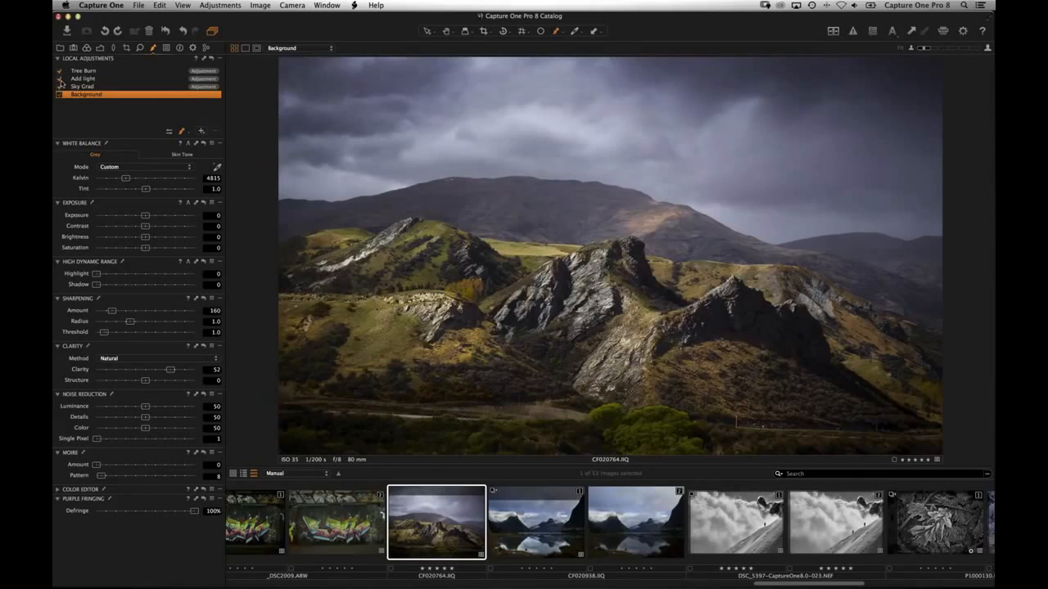
click(59, 80)
click(59, 81)
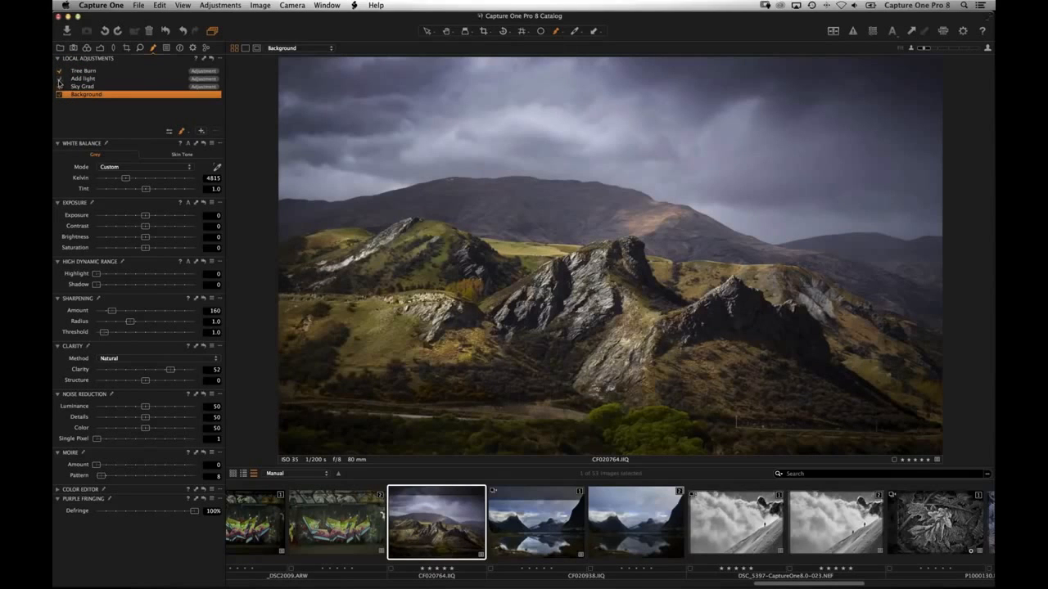
click(59, 80)
click(59, 79)
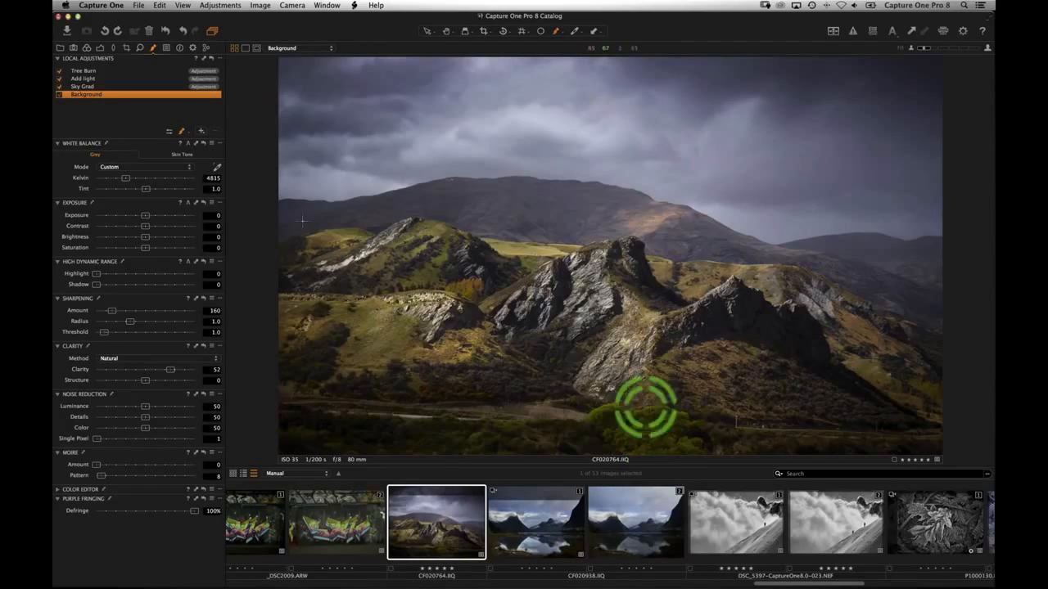
Step: Switch the Tree Burn layer off and on repeatedly to compare its effect on the green trees
click(58, 72)
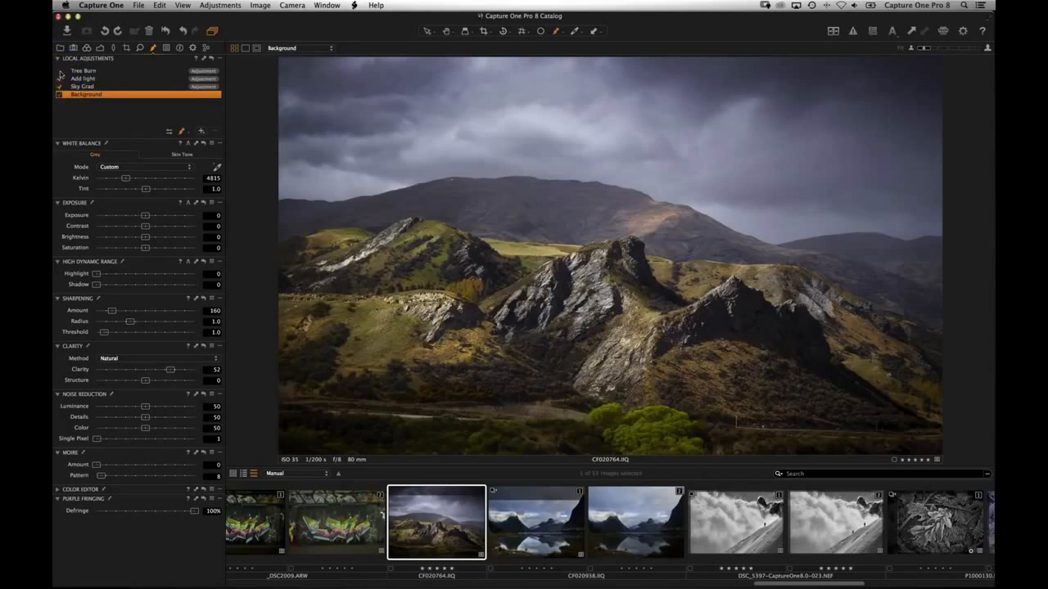
click(59, 72)
click(59, 71)
click(58, 72)
click(58, 71)
click(58, 71)
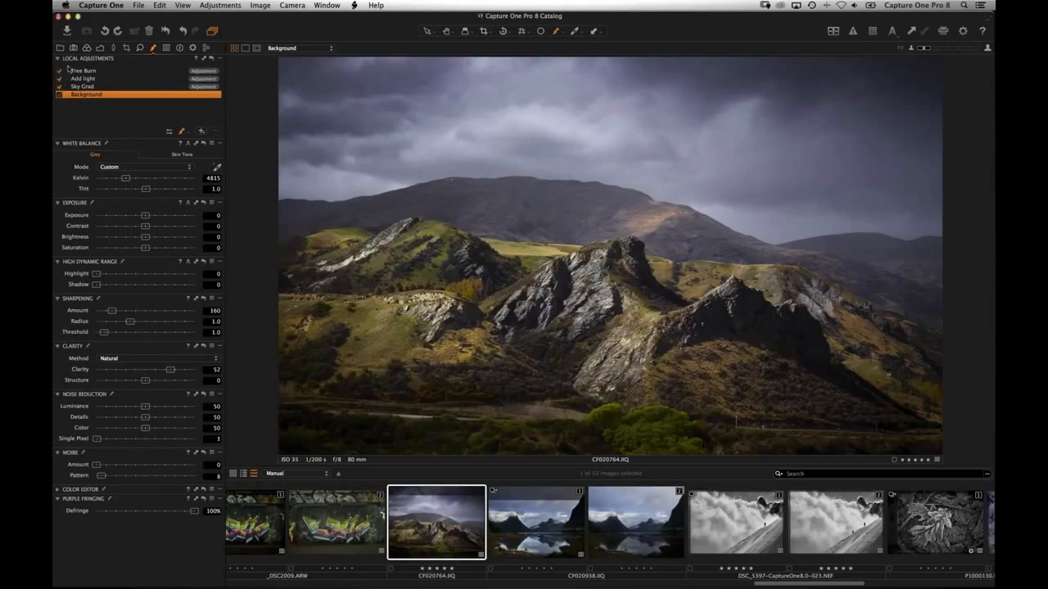
Step: Open the first variant of CF020938.IIQ and switch its Fground Lighten and Sky Darken layers off and on to compare them
click(512, 525)
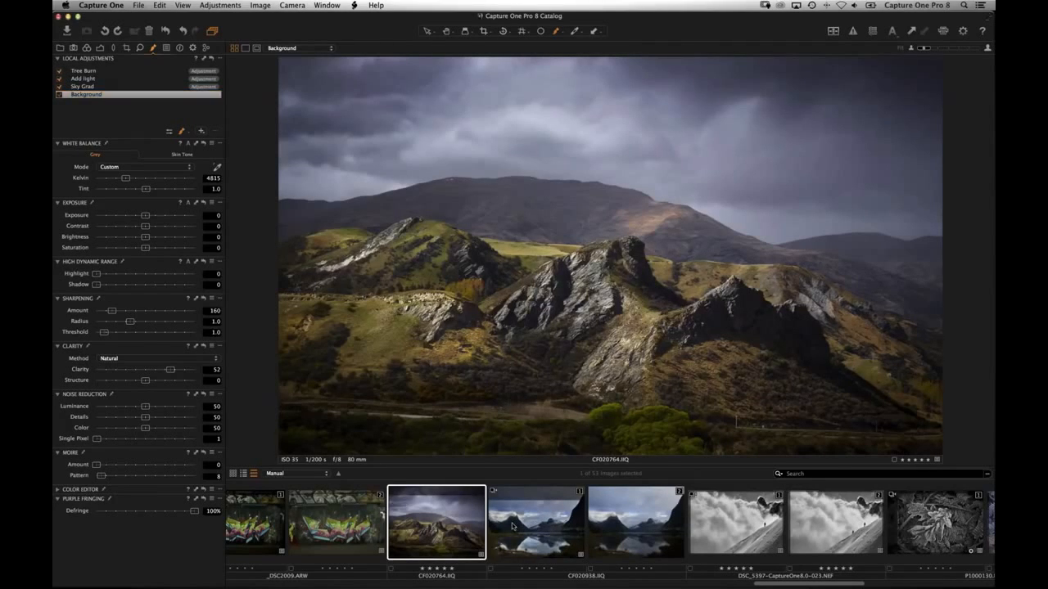
click(512, 526)
click(59, 78)
click(59, 77)
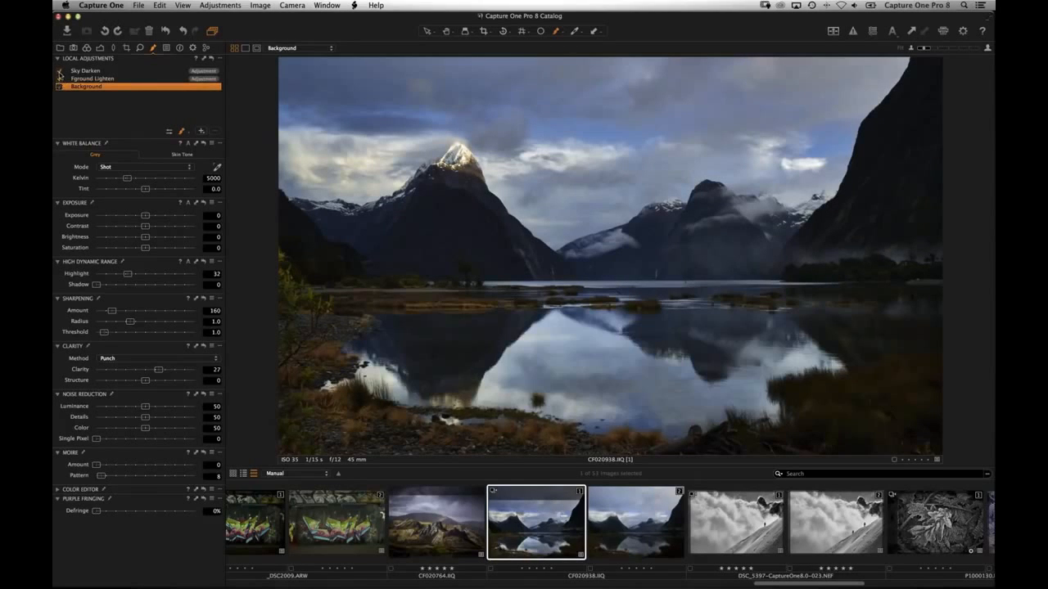
click(59, 71)
click(59, 71)
Step: On the first variant of lake photo CF000066.IIQ, reset the High Dynamic Range shadow to 0 and raise the highlight to 100
scroll(547, 525, left, 15)
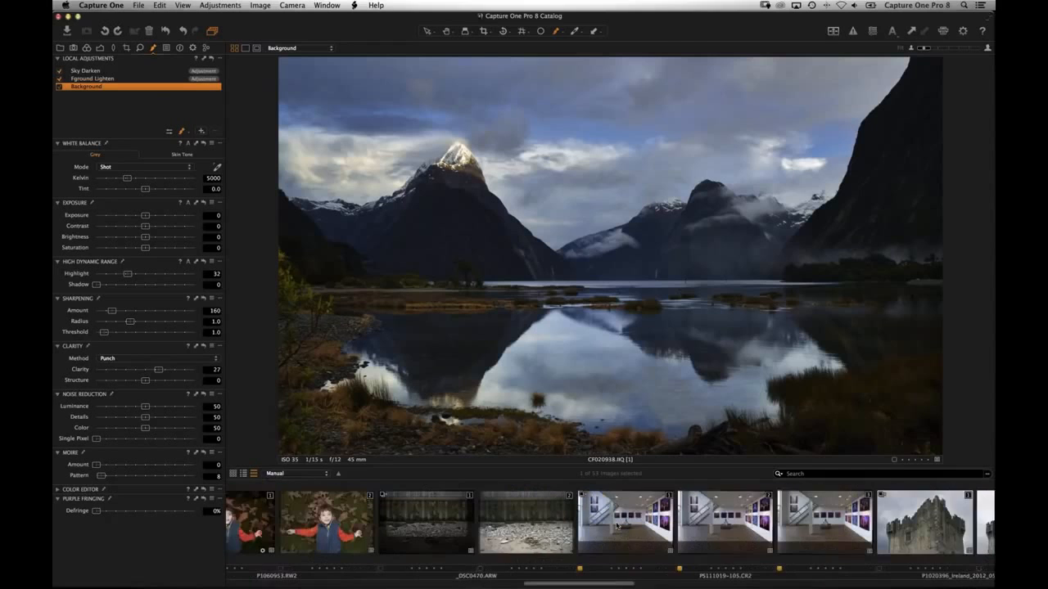
scroll(601, 534, left, 10)
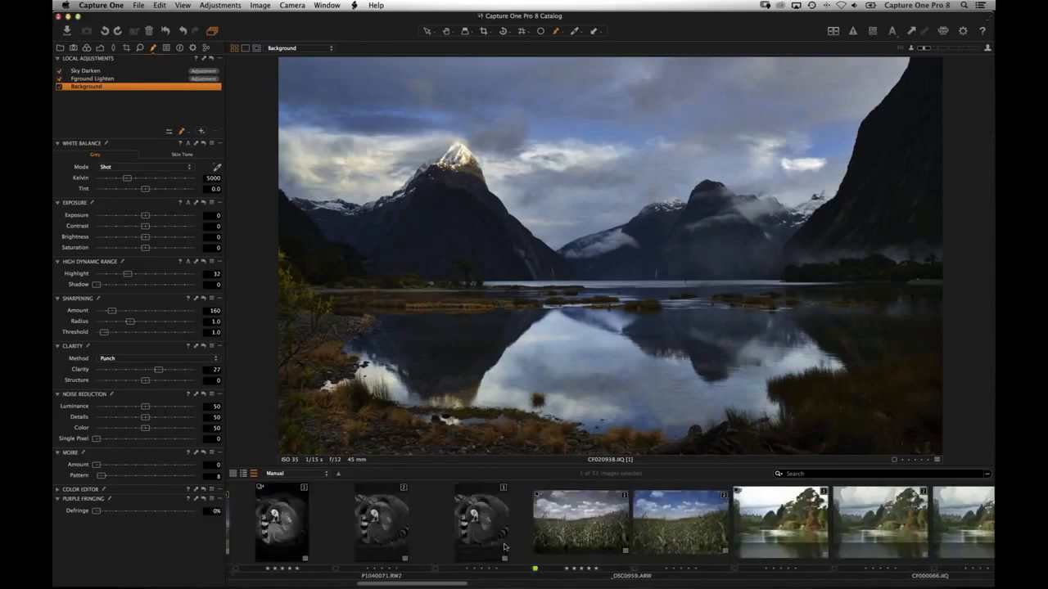
click(413, 546)
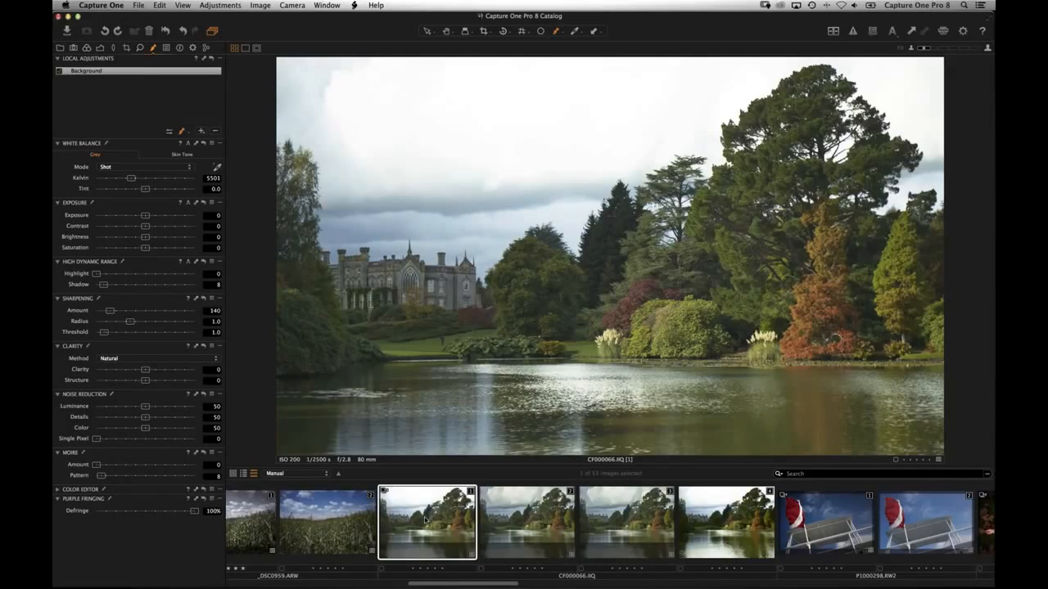
click(424, 517)
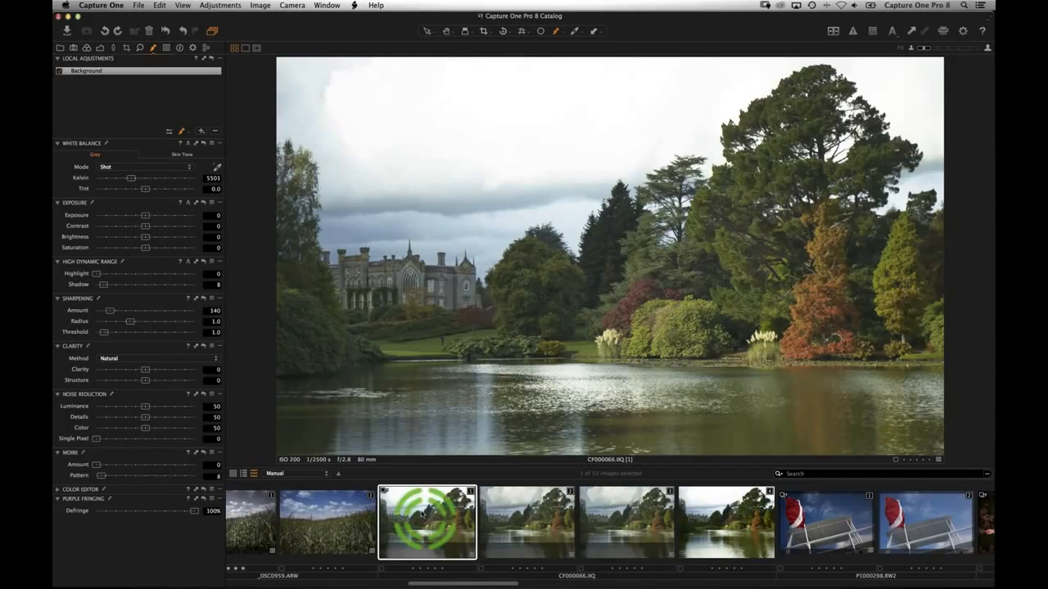
double_click(102, 285)
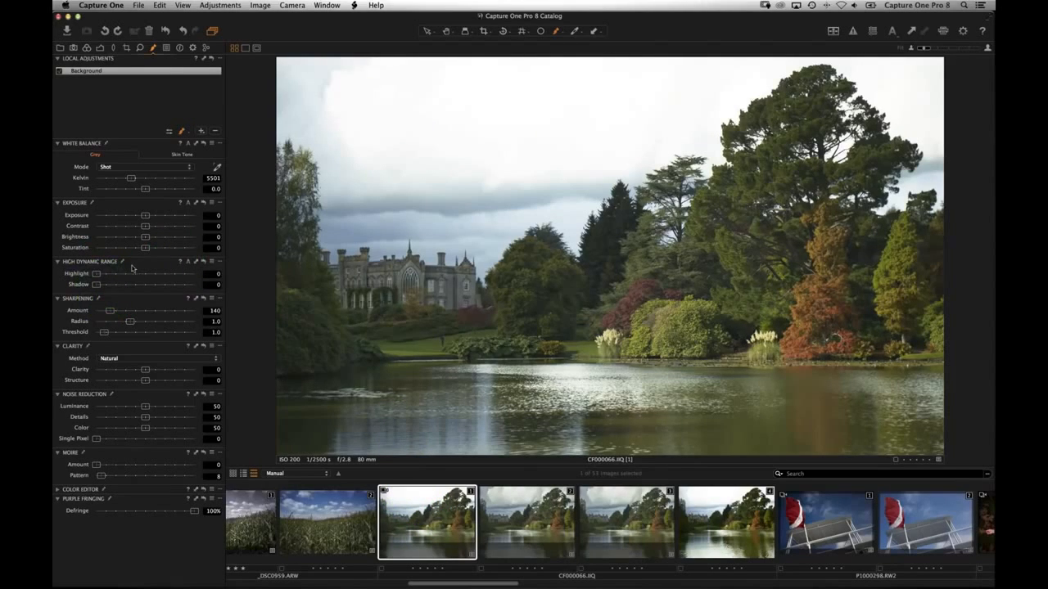
click(99, 276)
drag(127, 277, 199, 279)
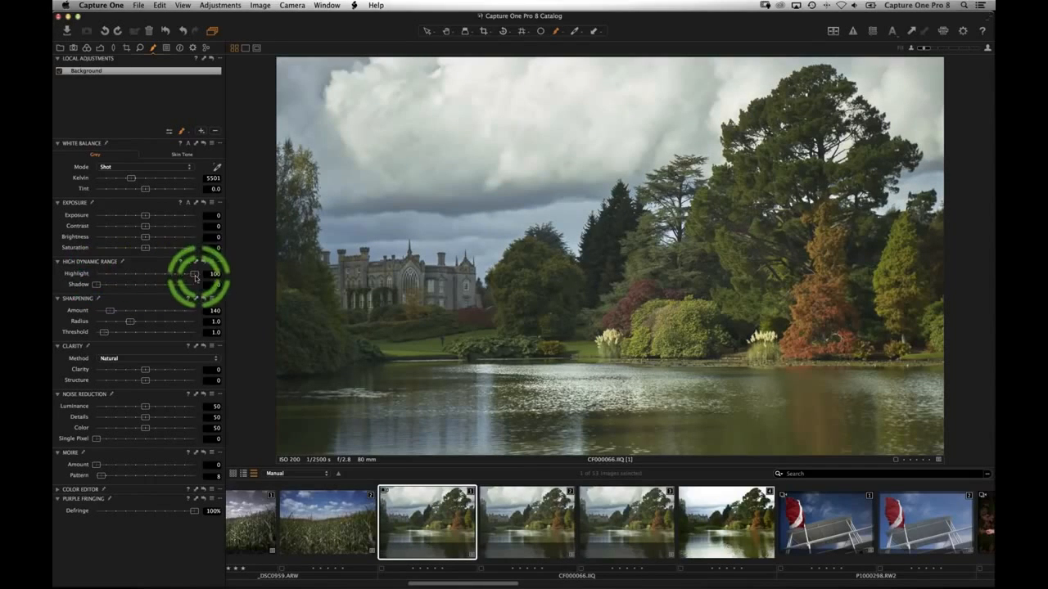
drag(195, 277, 239, 279)
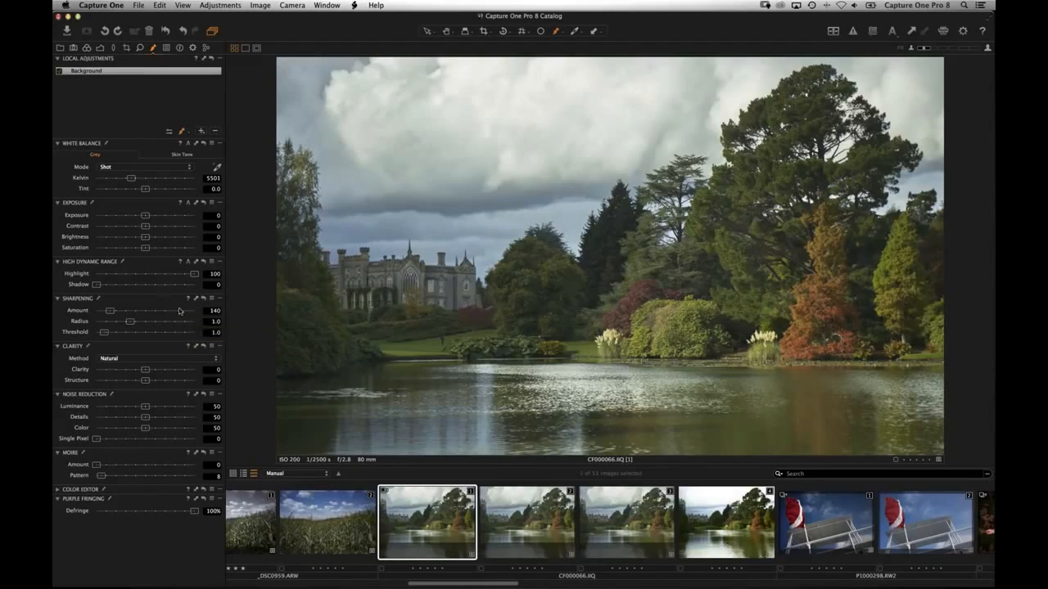
Step: On the second variant of lake photo CF000066.IIQ, add an adjustment layer named More HDR!!!
click(526, 523)
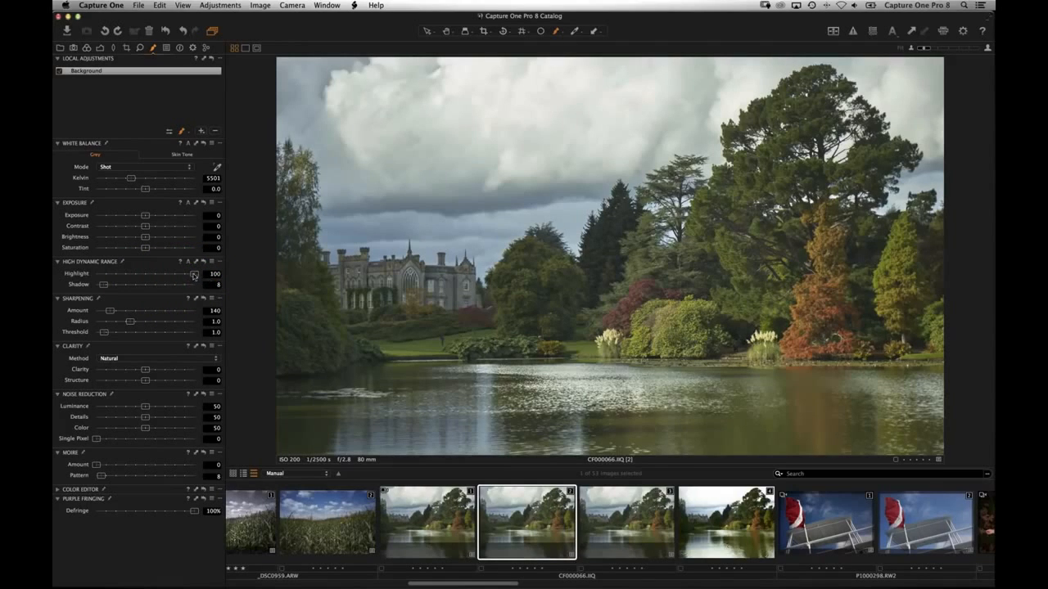
click(200, 131)
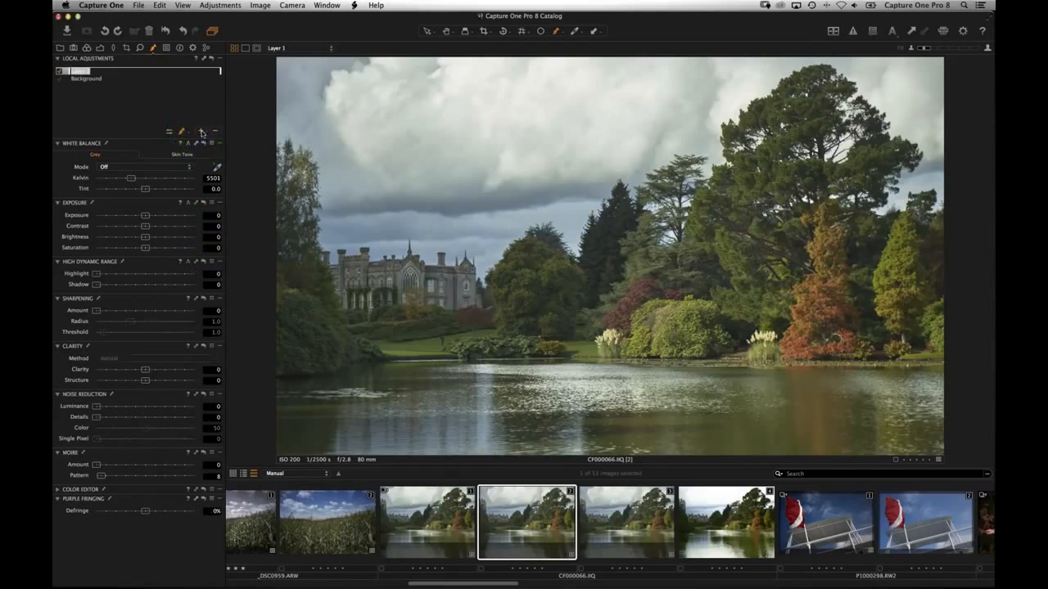
text(More HDR!!!)
key(Return)
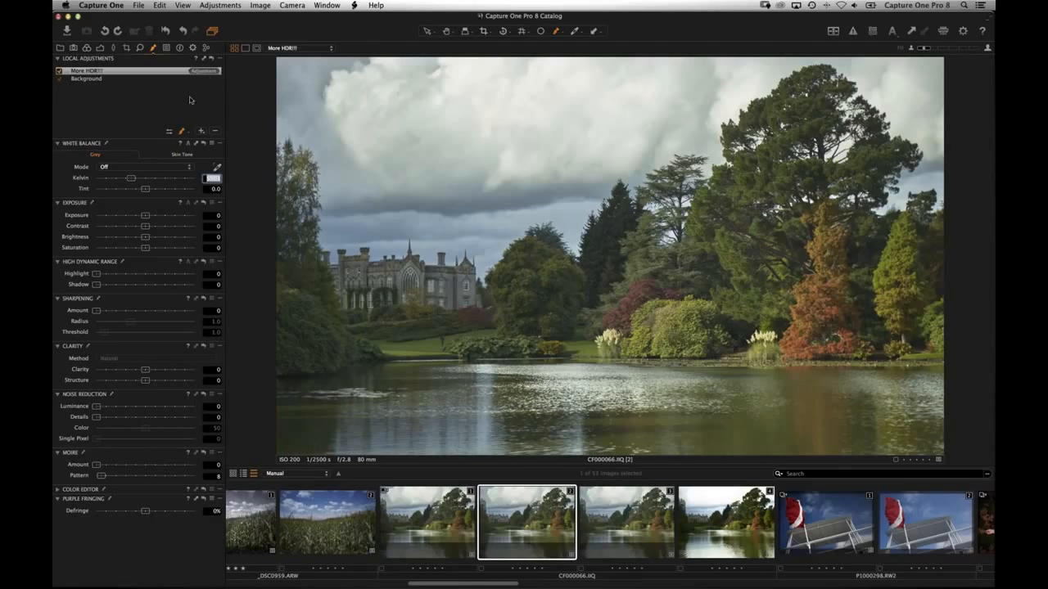
Step: Fill the More HDR!!! layer's mask, hide the mask overlay and raise the layer's High Dynamic Range highlight to 100
click(218, 61)
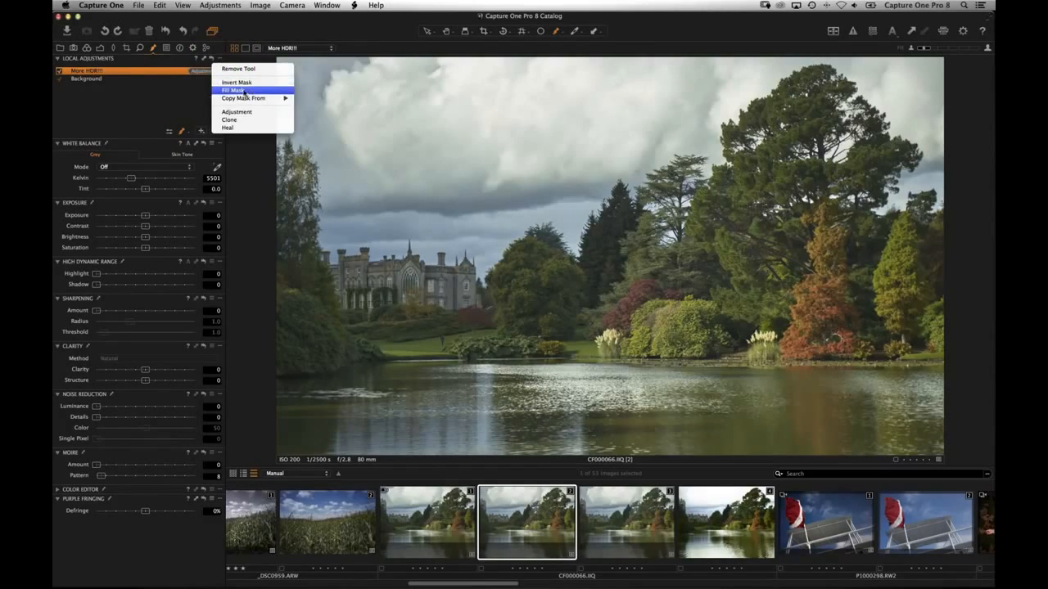
click(244, 91)
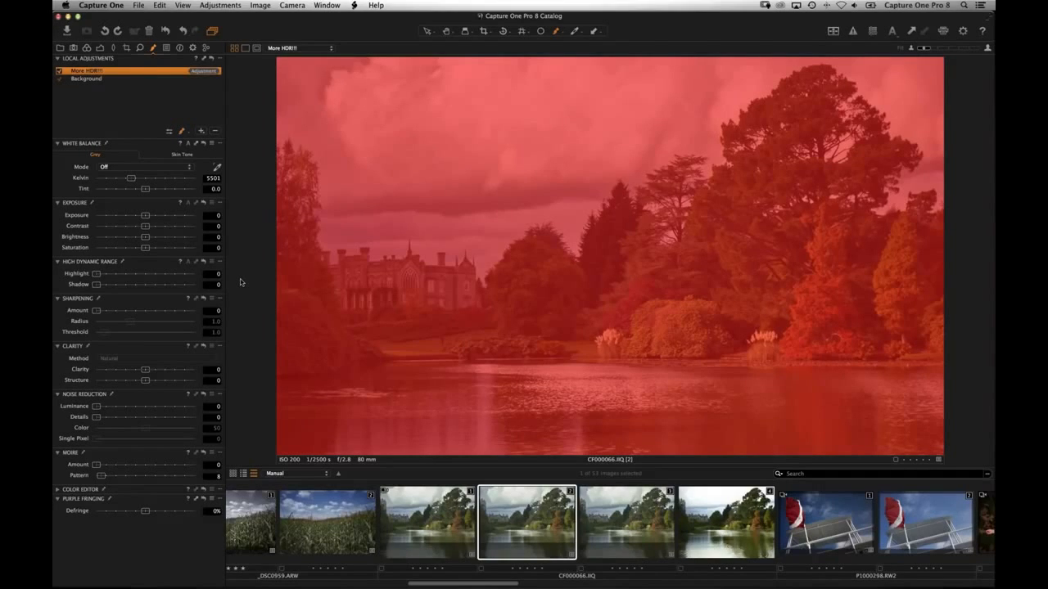
key(m)
drag(93, 276, 193, 273)
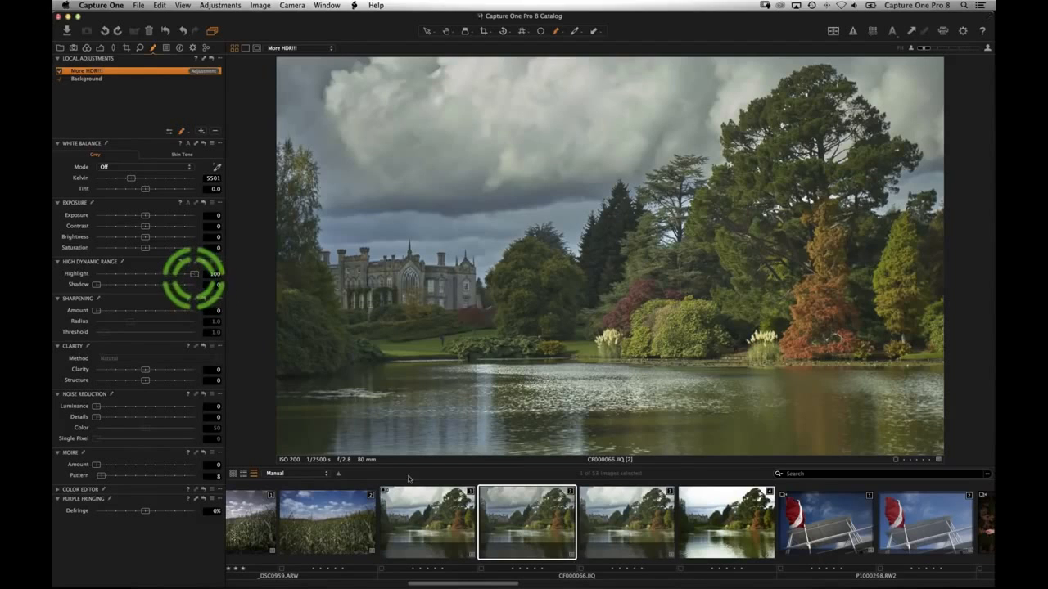
Step: Compare the first and second variants of CF000066.IIQ side by side, checking the clouds and each variant's High Dynamic Range settings
super+click(413, 501)
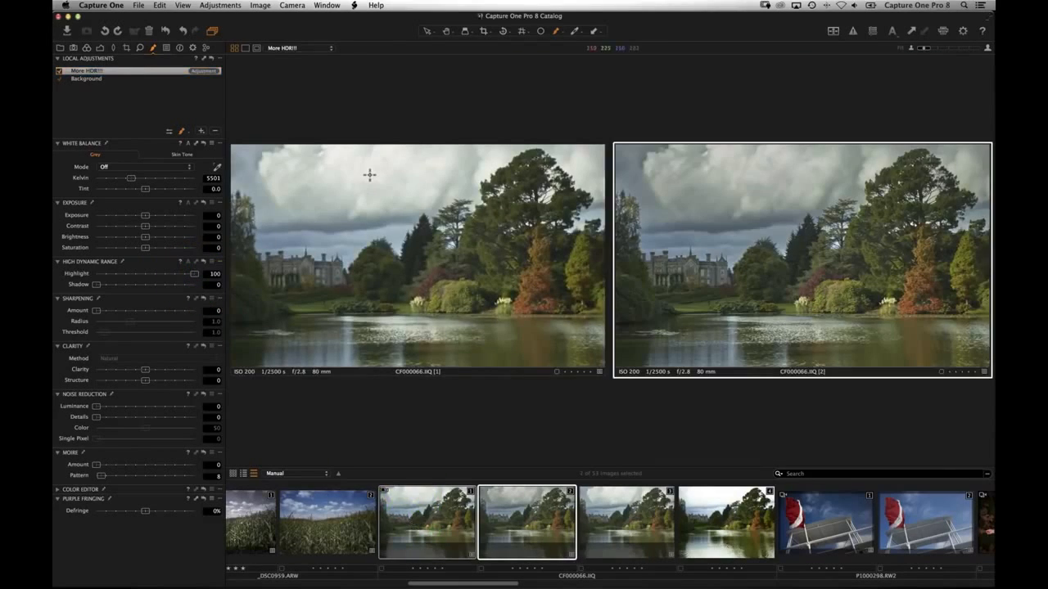
drag(358, 170, 323, 189)
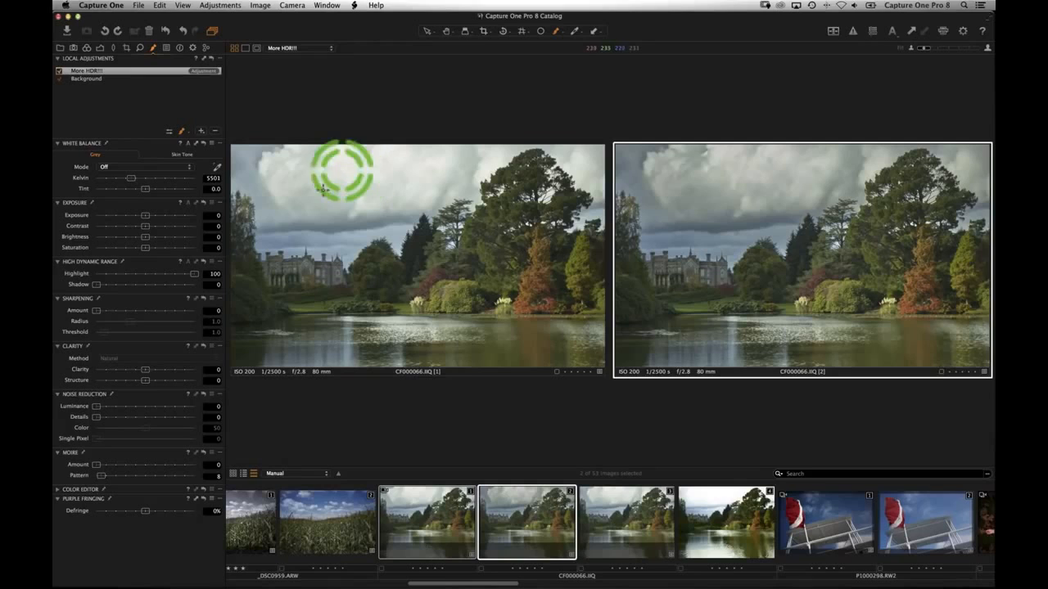
click(421, 522)
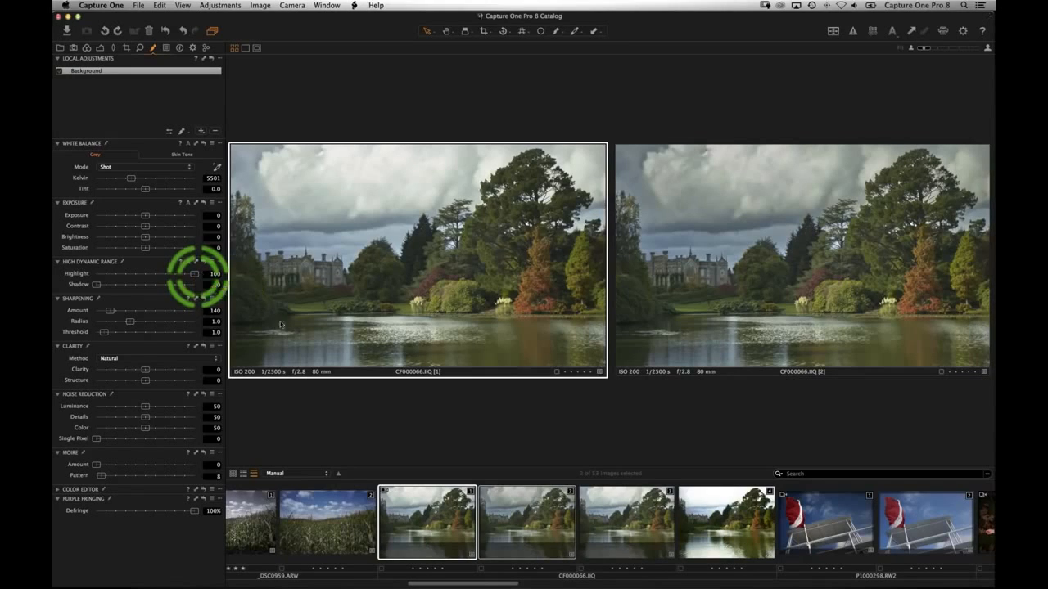
click(540, 521)
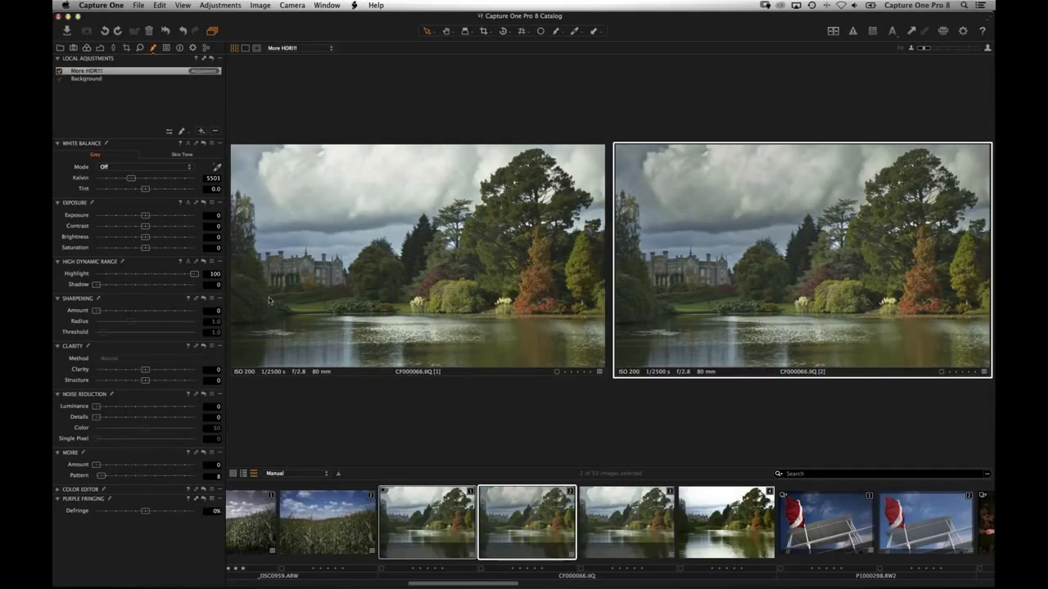
click(93, 79)
click(95, 71)
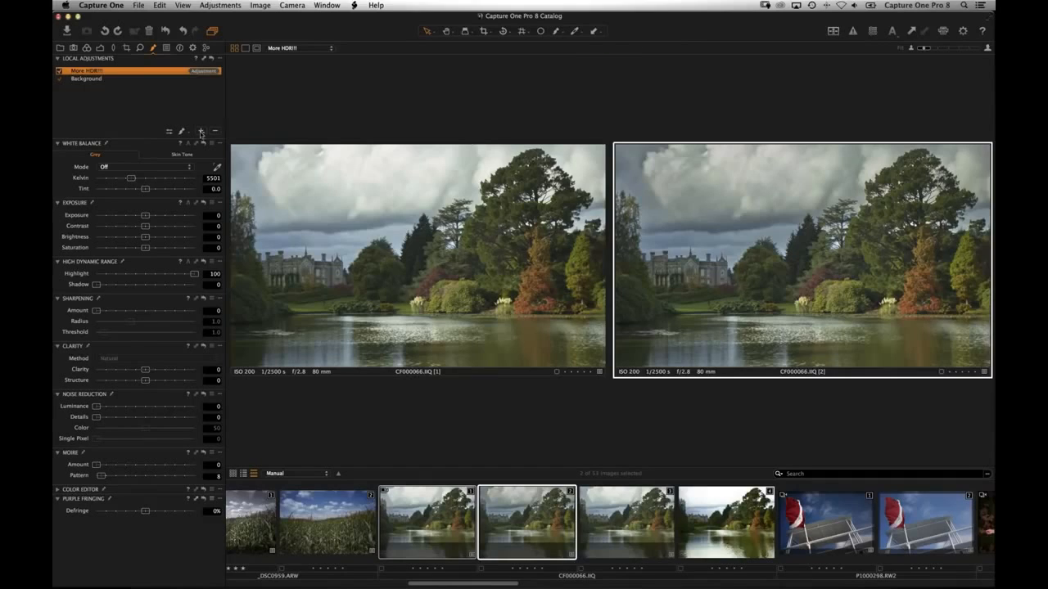
Step: Add another adjustment layer named Even More HDR!!! to the second variant of CF000066.IIQ
click(201, 131)
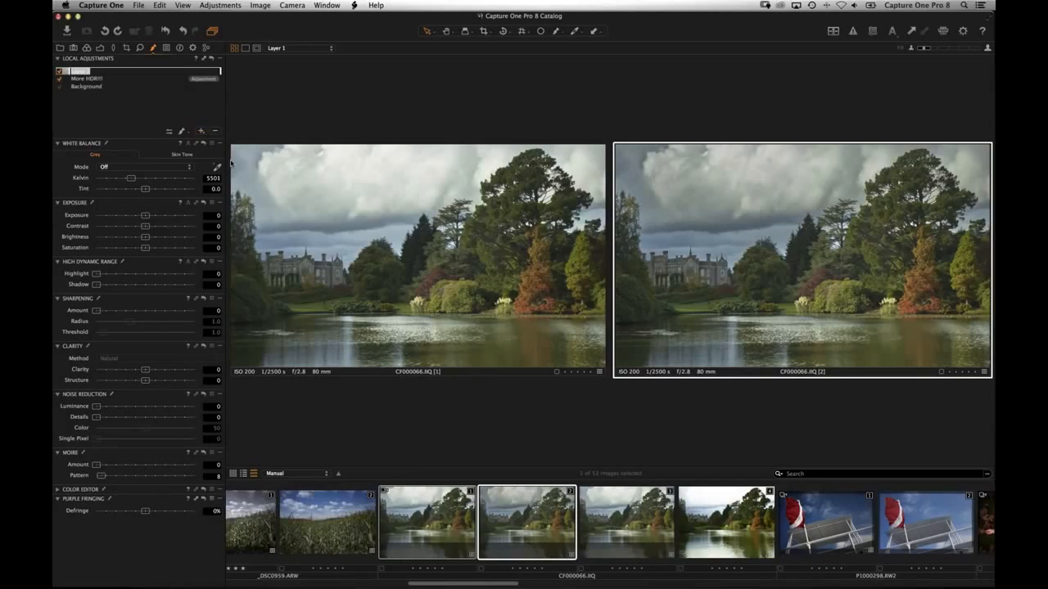
text(Ex)
text(en More HDR!!!)
key(Tab)
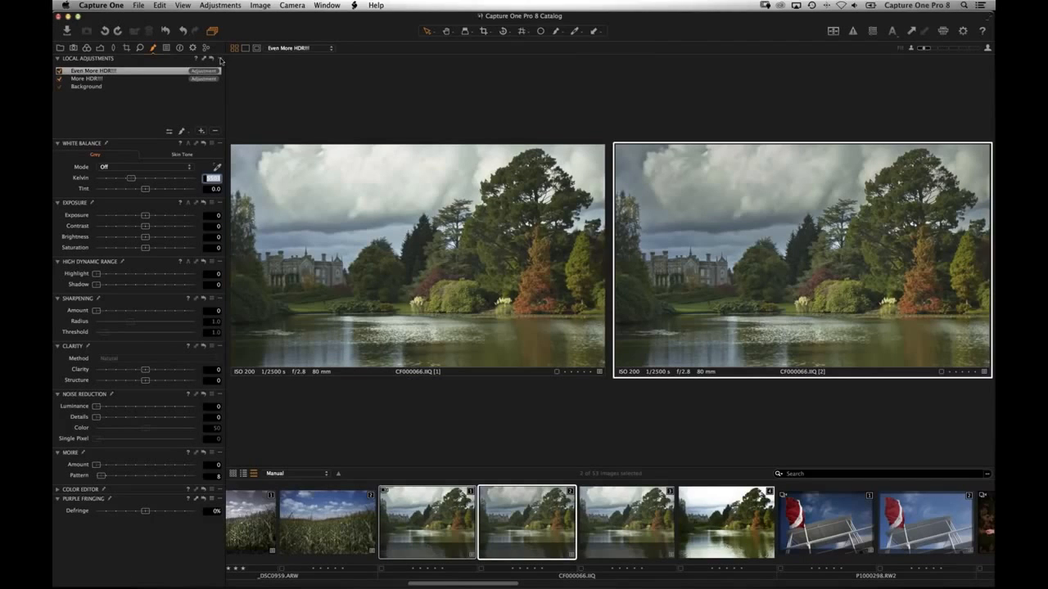
Step: Give the Even More HDR!!! layer a mask covering the whole image and raise its High Dynamic Range highlight to 100
click(219, 60)
click(240, 102)
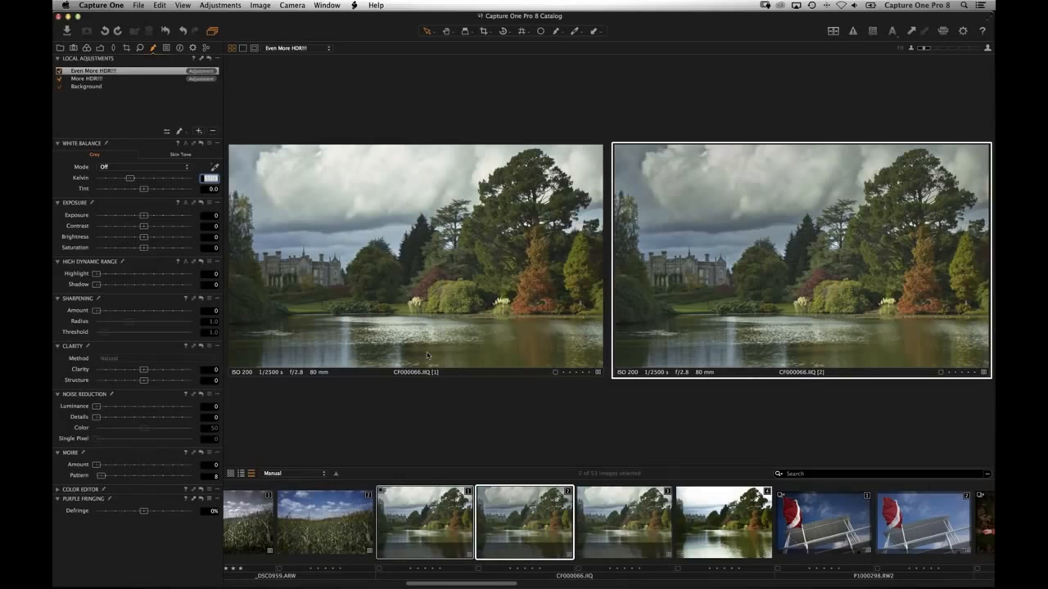
key(Right)
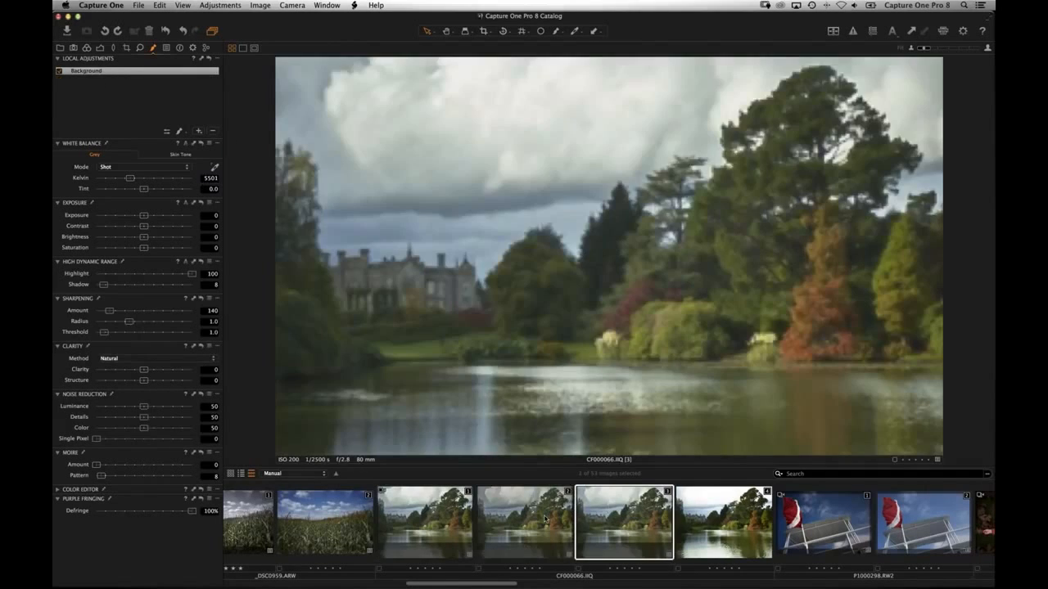
click(545, 519)
key(m)
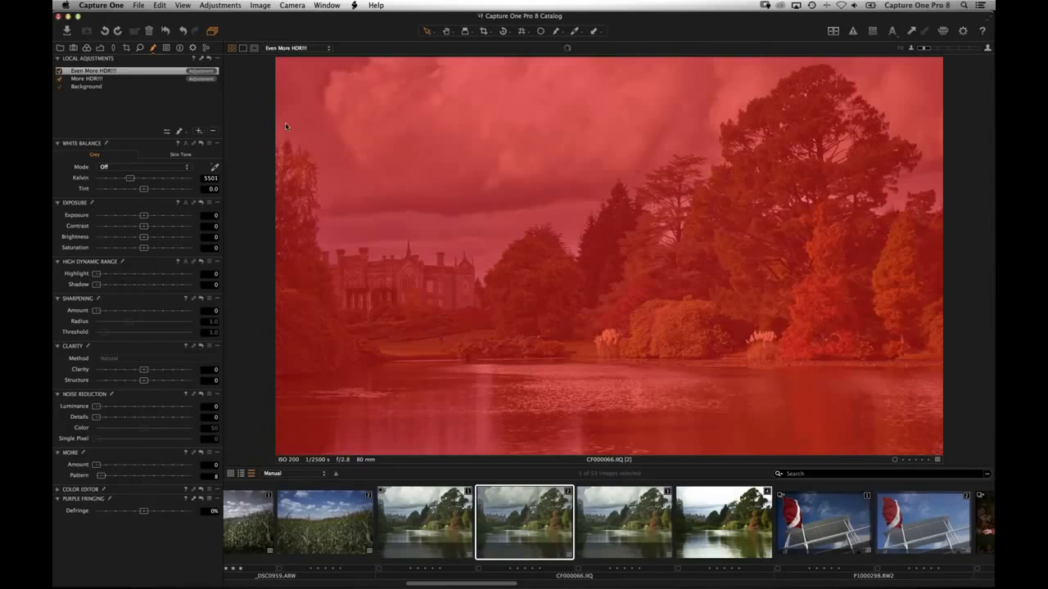
key(m)
drag(97, 274, 272, 275)
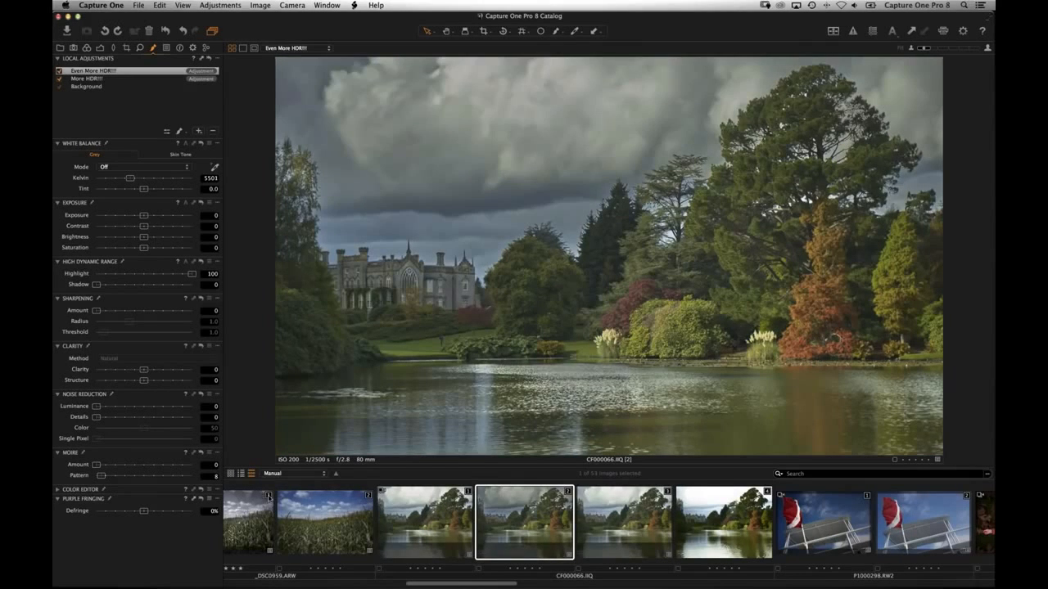
Step: Switch off both HDR layers and reset the Background's High Dynamic Range highlight to 0, raising it back to 100 for comparison
click(64, 81)
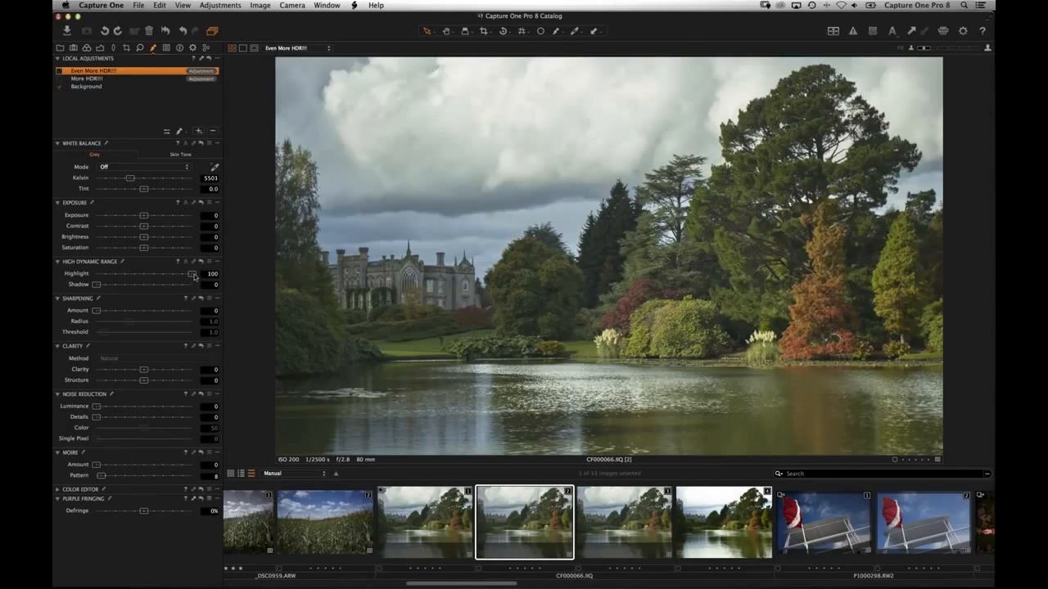
double_click(68, 269)
click(82, 87)
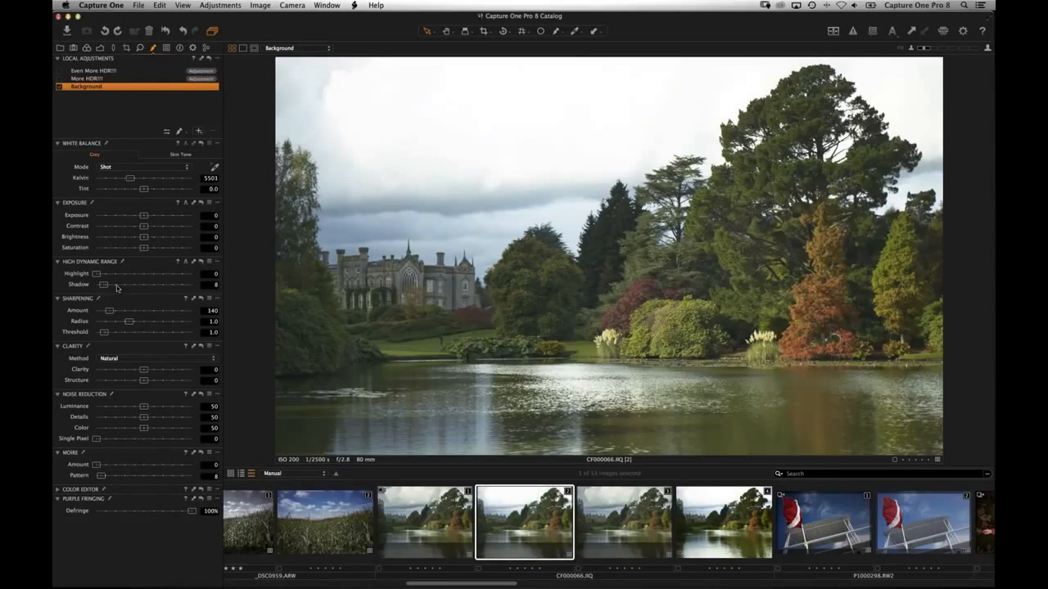
drag(97, 274, 220, 281)
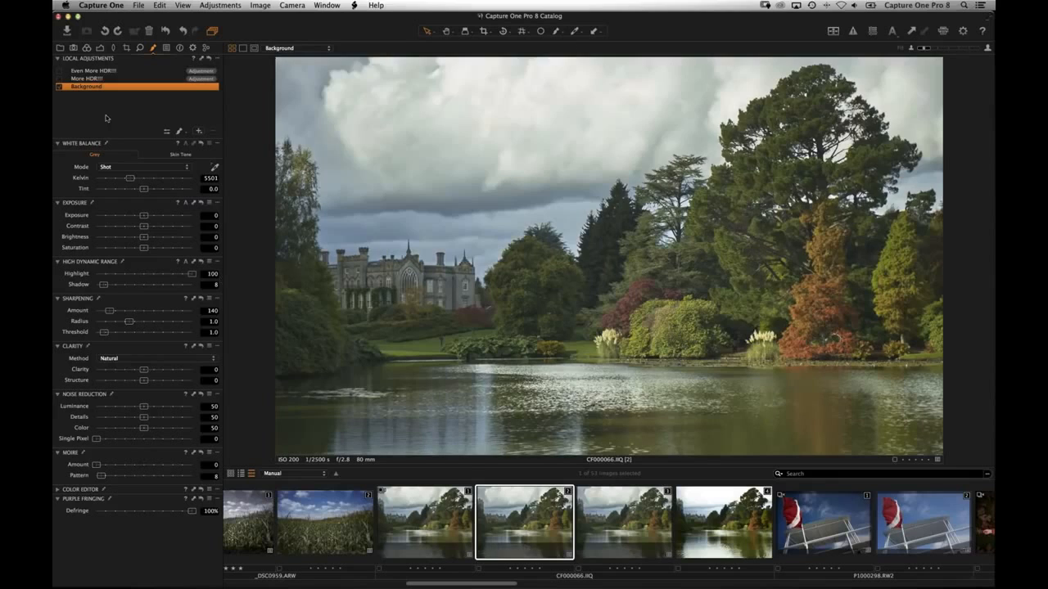
Step: Switch the More HDR!!! and Even More HDR!!! layers back on, raising the latter's High Dynamic Range highlight to 100 again
click(85, 78)
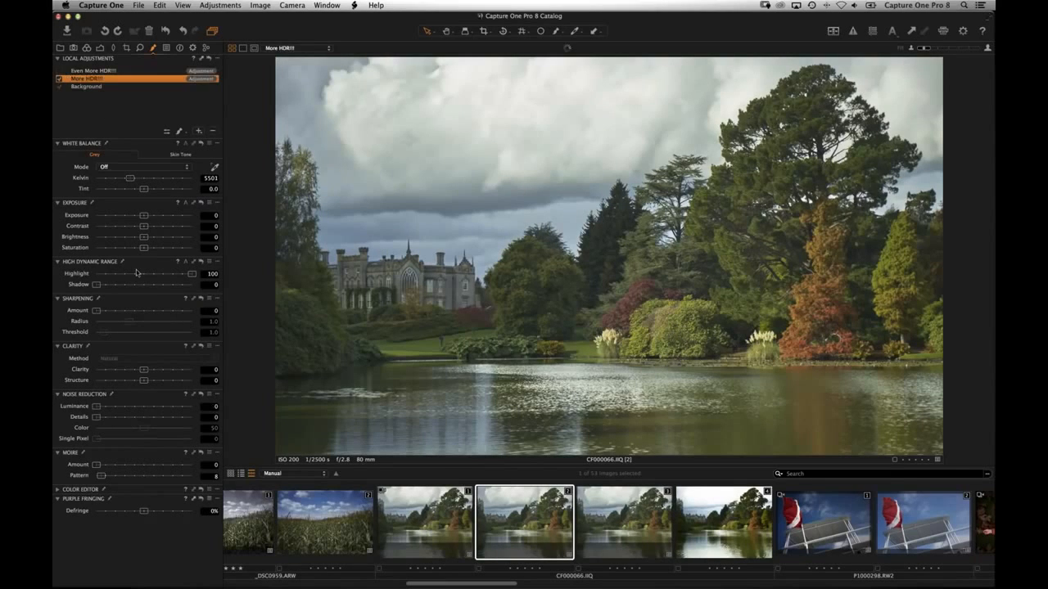
click(97, 72)
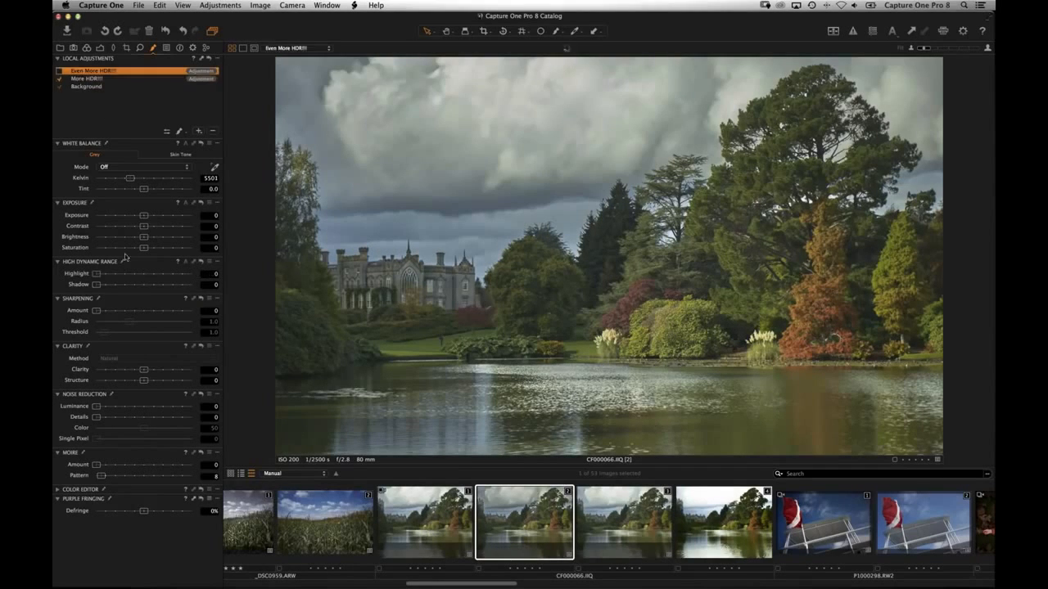
drag(96, 274, 197, 275)
click(58, 71)
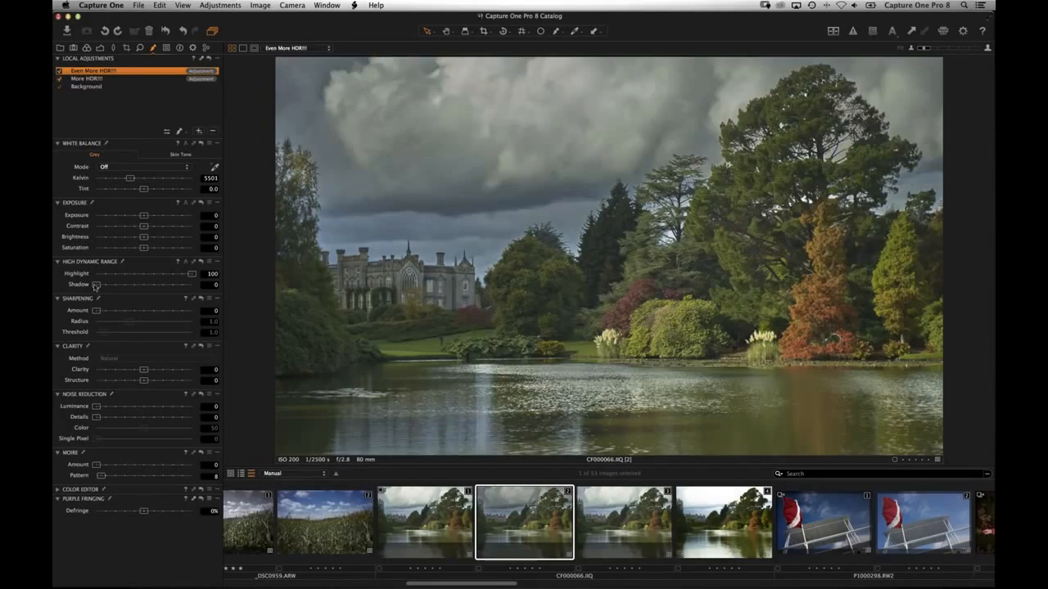
Step: Try a High Dynamic Range shadow of 88 on the Even More HDR!!! layer and return it to 0
click(192, 285)
click(97, 285)
click(179, 287)
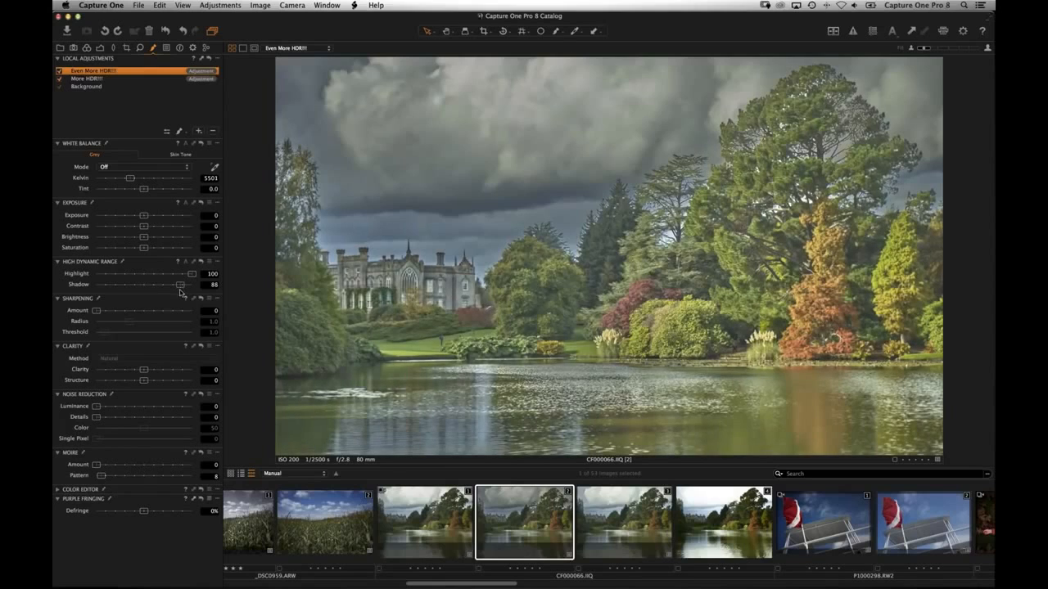
drag(172, 293, 142, 288)
drag(54, 284, 88, 319)
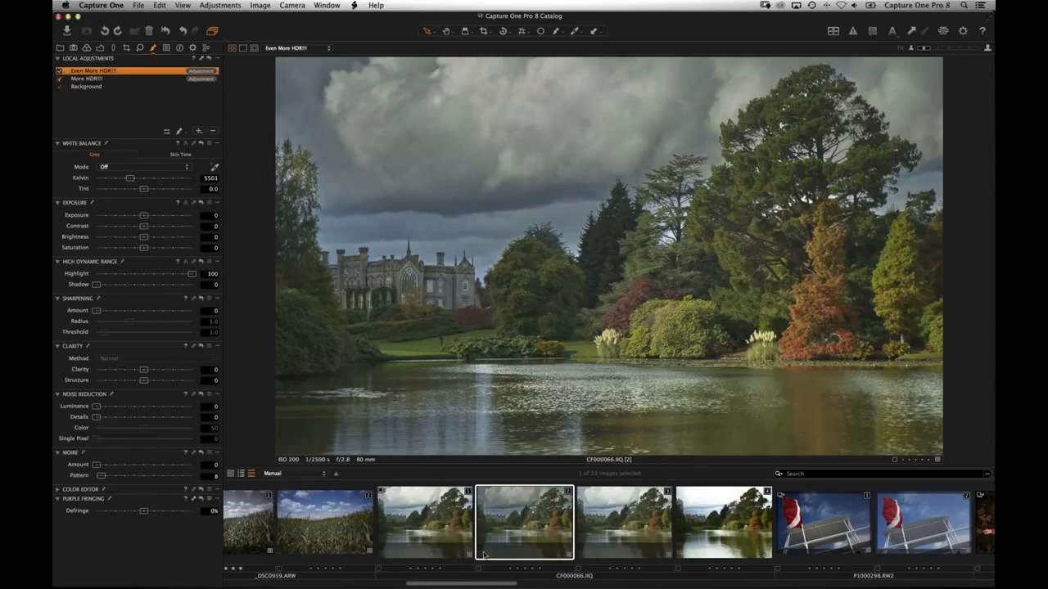
Step: Open the second variant of lemur photo P1040071.RW2, switch its eye layer off and on, and set the Background exposure to -0.28
drag(390, 583, 419, 583)
click(647, 527)
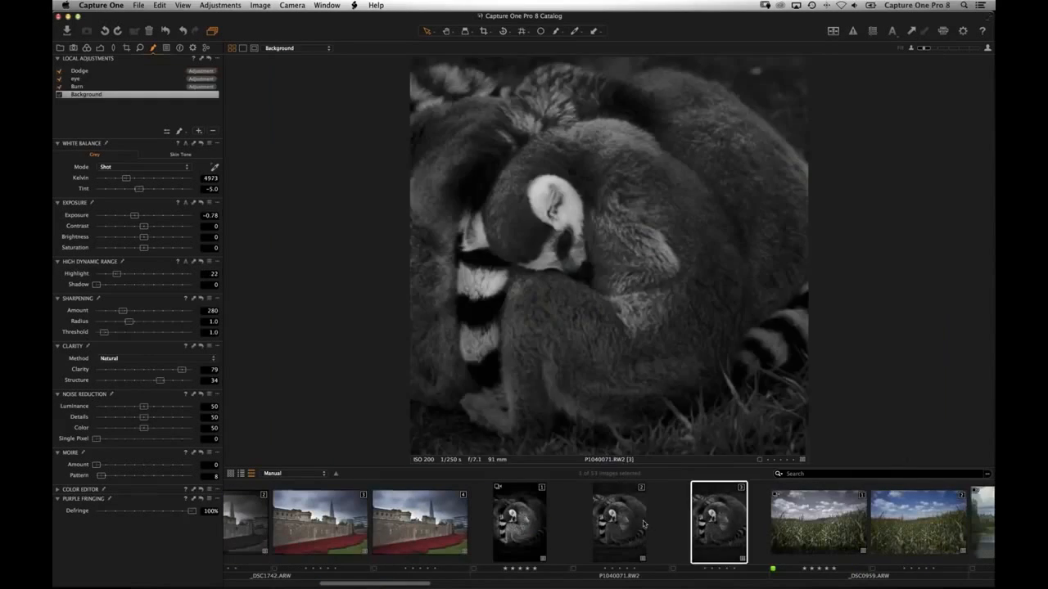
click(59, 79)
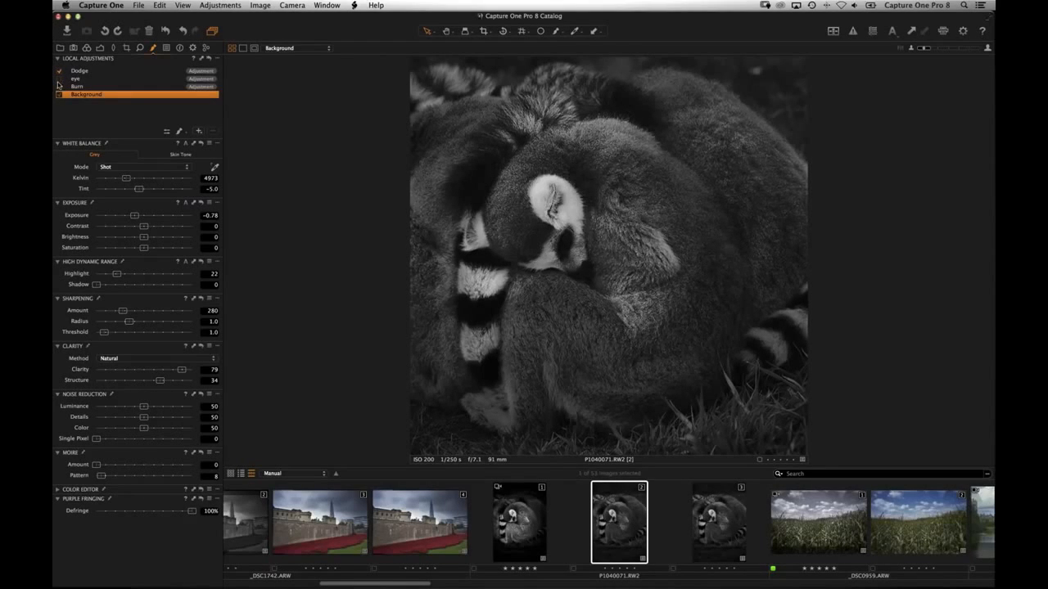
click(58, 79)
click(140, 215)
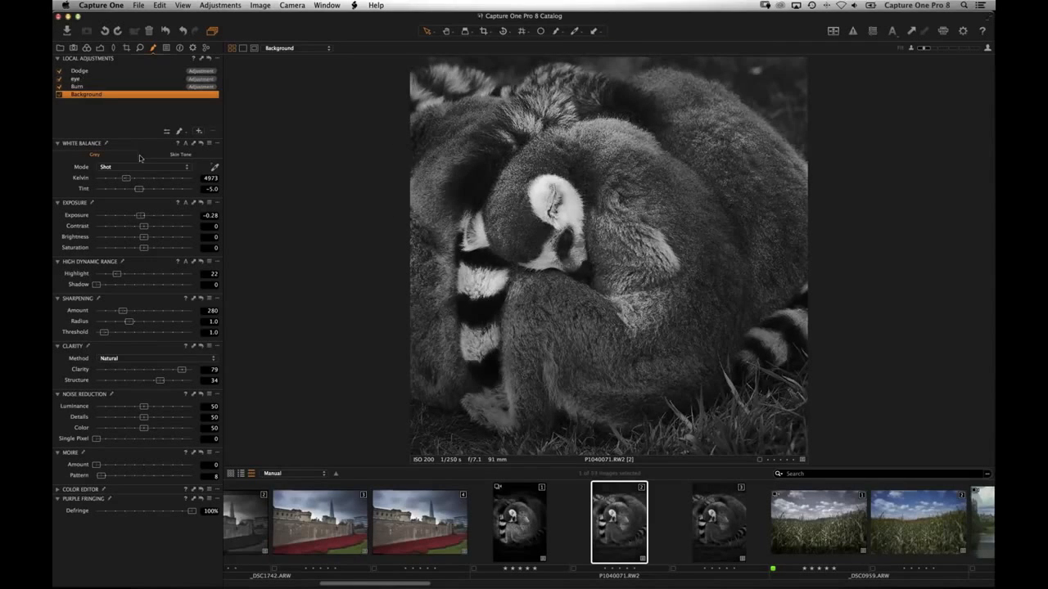
Step: Try an exposure of 2.79 on the eye layer to examine its mask edge around the eye, and reset the exposure to 0
click(76, 80)
click(144, 216)
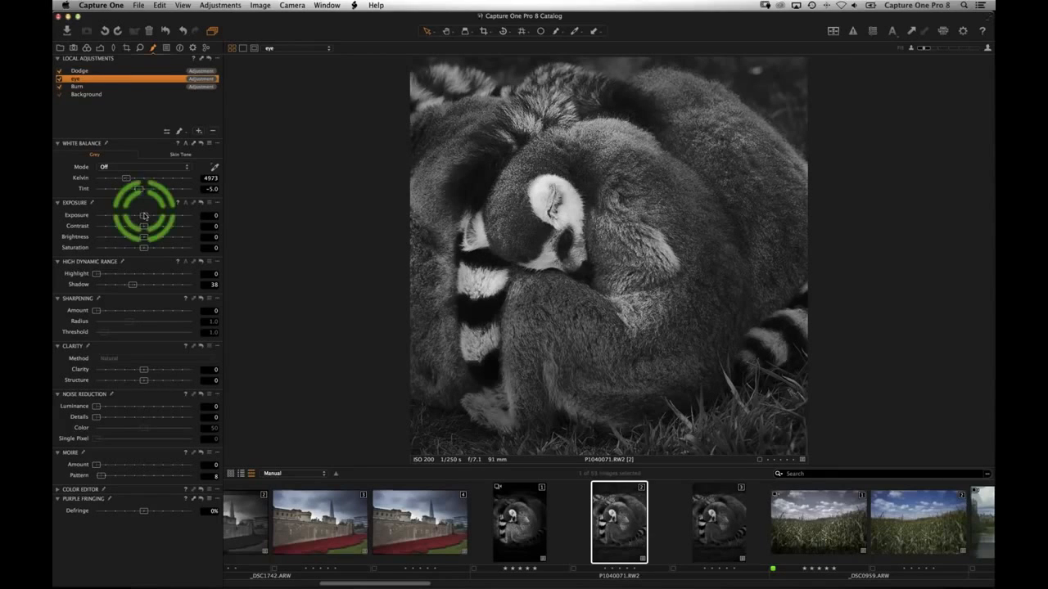
drag(152, 218, 177, 217)
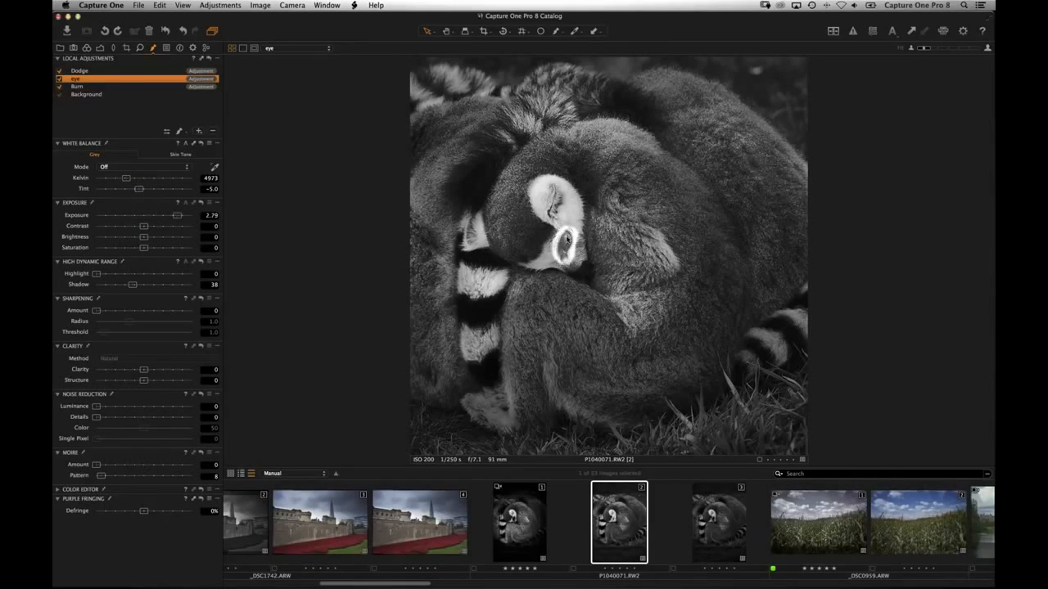
key(super+plus)
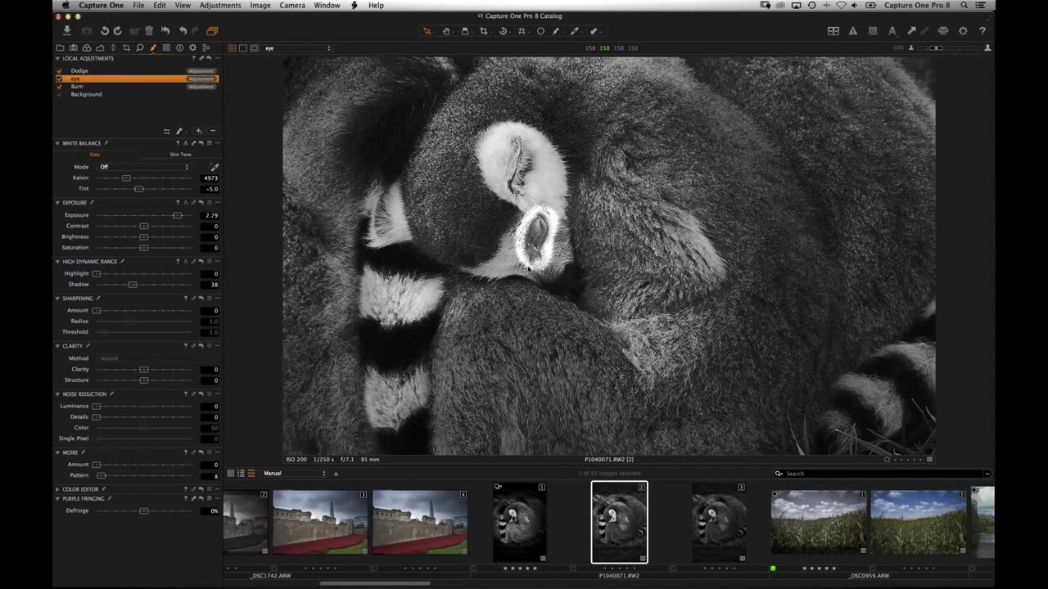
double_click(176, 216)
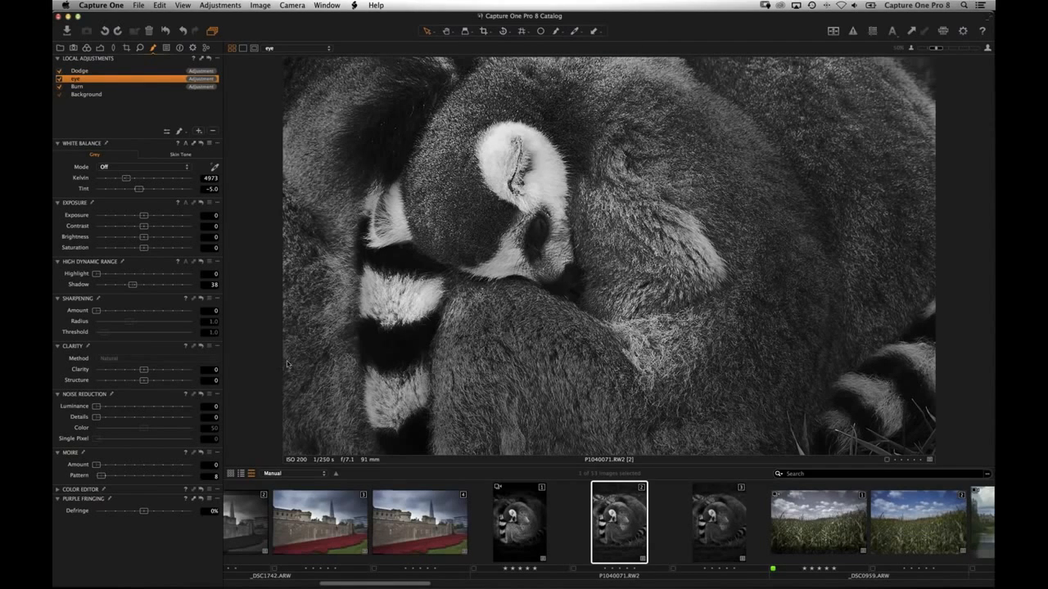
key(super+0)
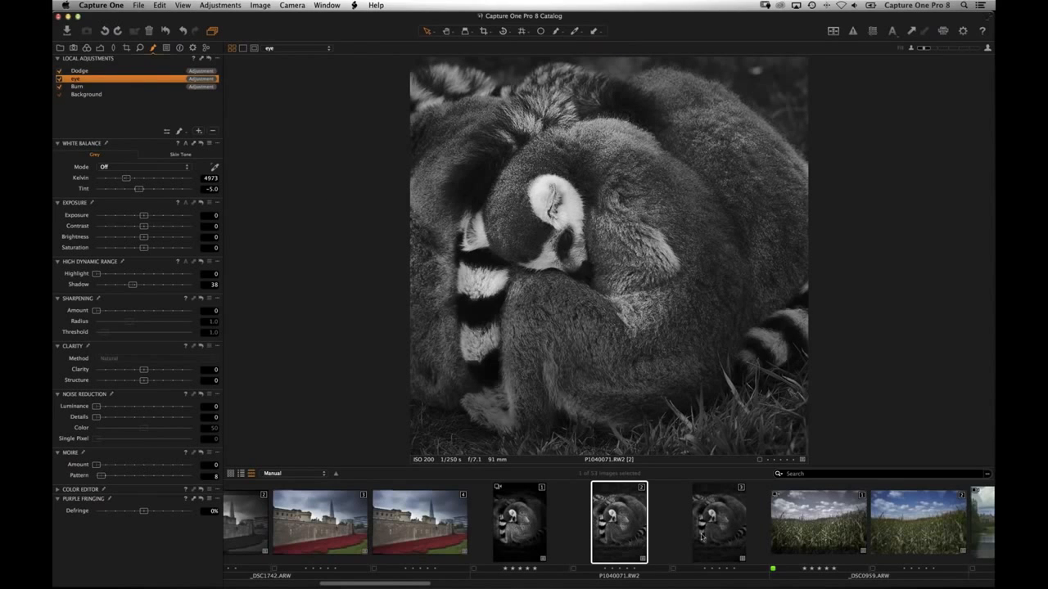
Step: View the first variant of flag photo P1000298.RW2 and open its second variant to compare them
scroll(702, 538, right, 15)
click(520, 530)
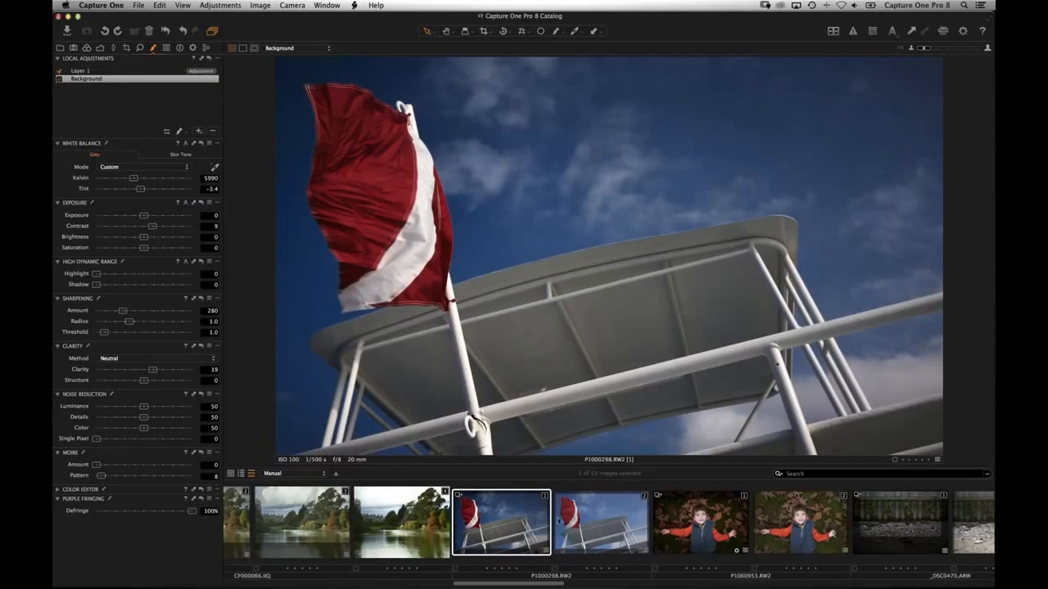
click(618, 550)
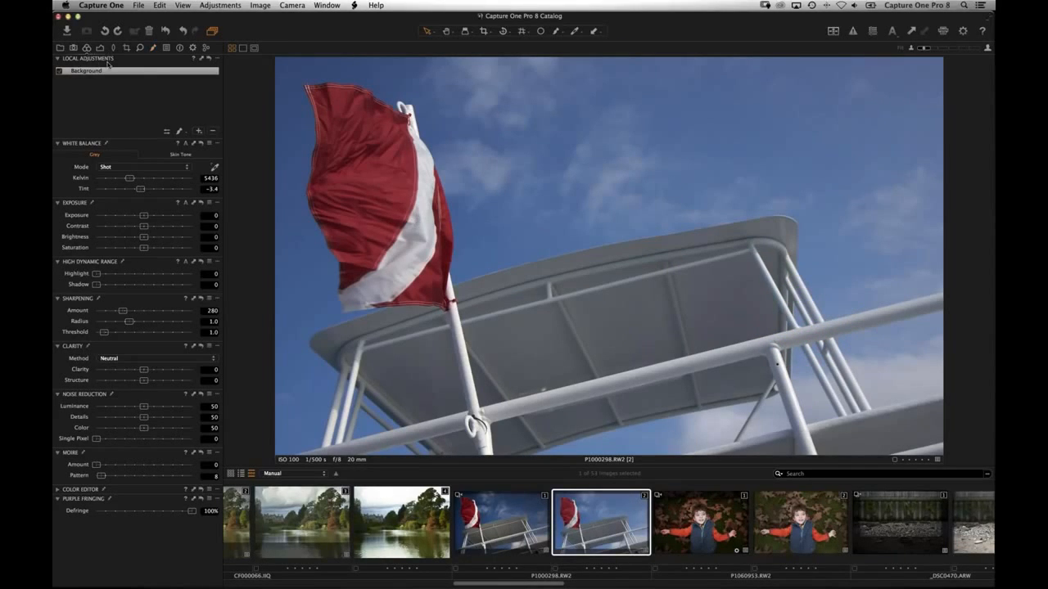
Step: Sample the blue sky as a colour range in the advanced Color Editor and set its lightness to -30.1
click(86, 49)
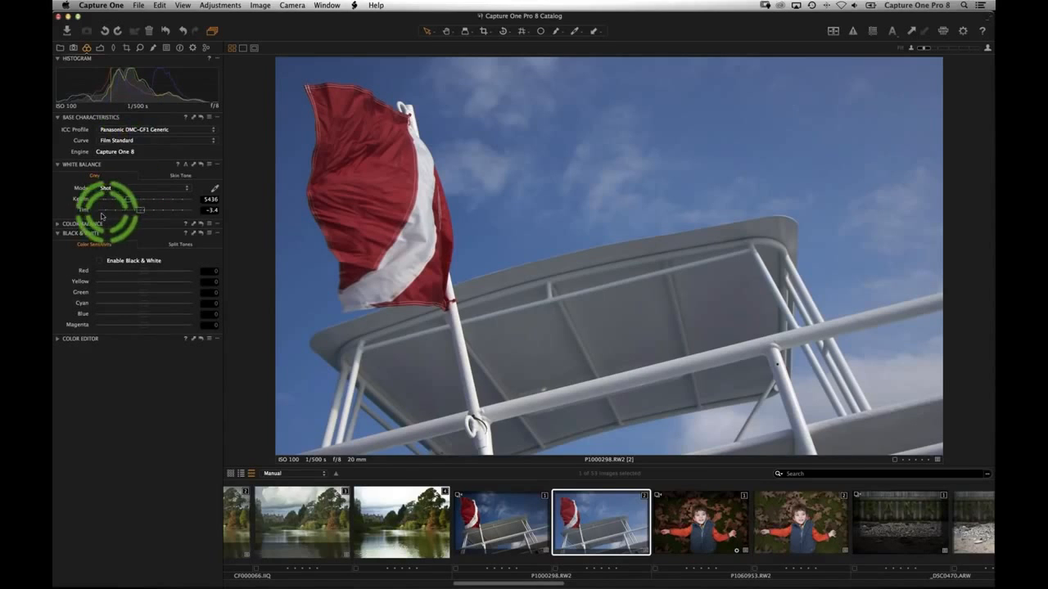
click(82, 339)
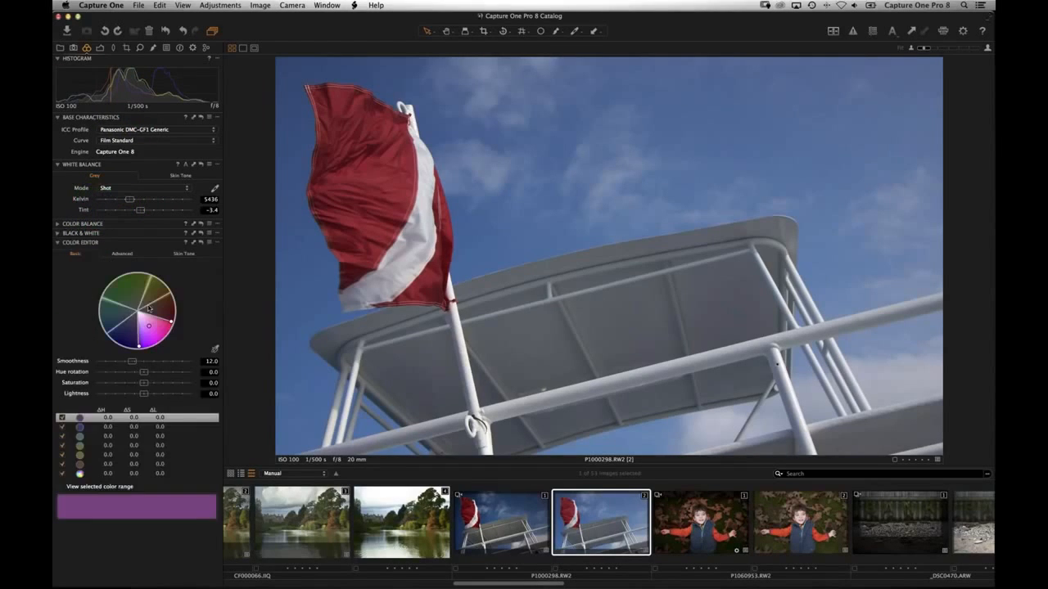
click(138, 253)
click(215, 350)
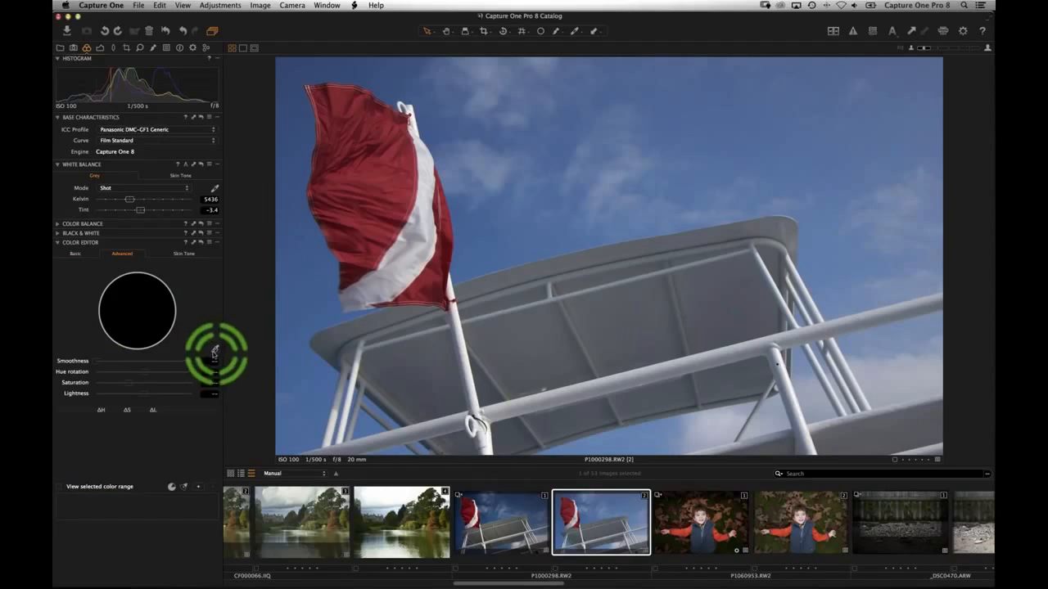
click(316, 286)
click(217, 345)
drag(144, 394, 105, 395)
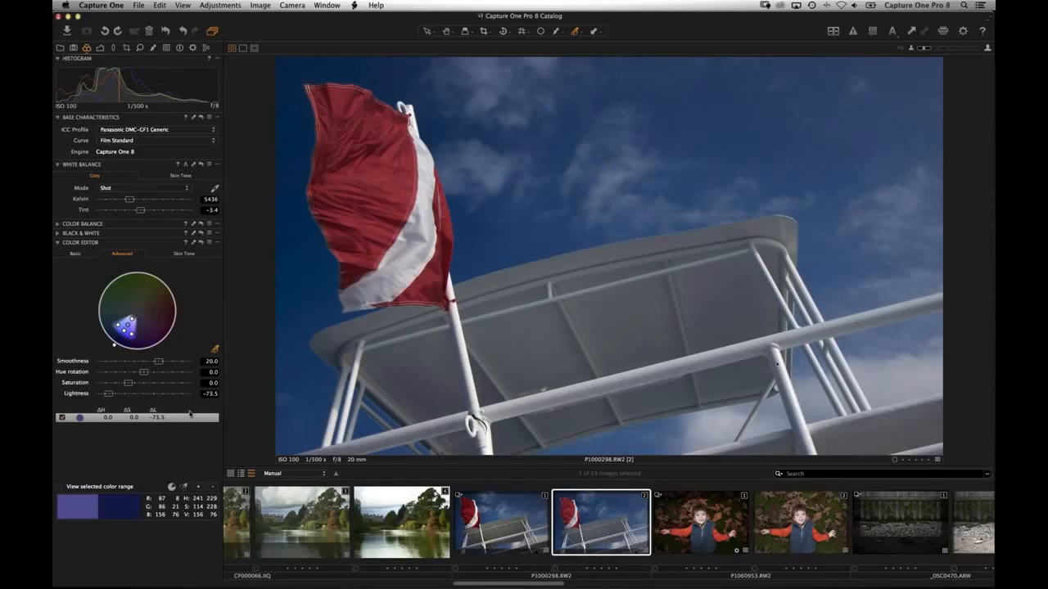
drag(108, 395, 104, 396)
click(129, 394)
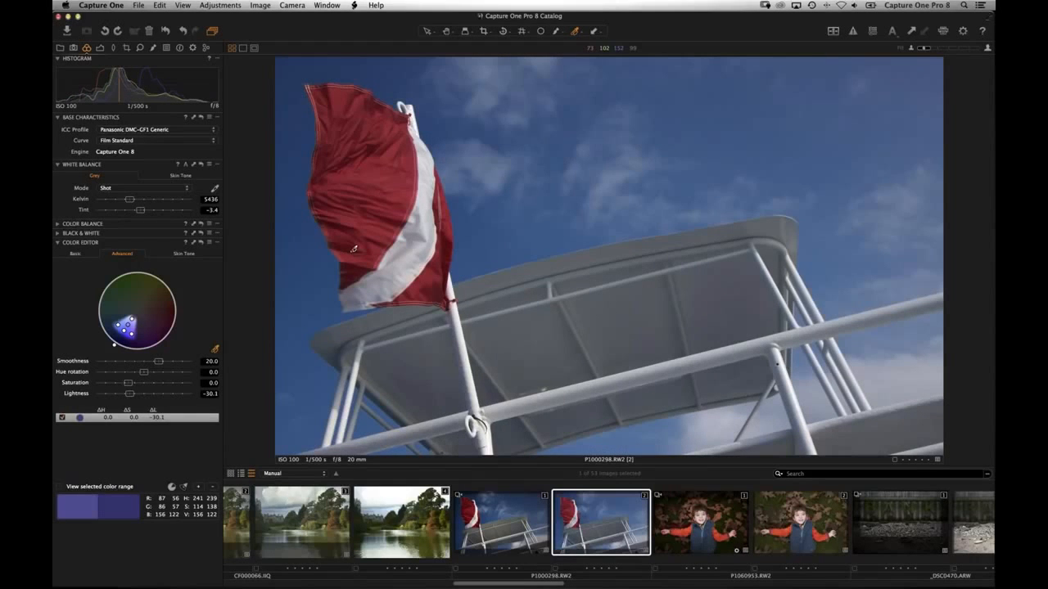
Step: Sample the flag's red, set its lightness to 2.2, and open the second variant of boy photo P1060953.RW2
click(358, 185)
drag(144, 396, 148, 397)
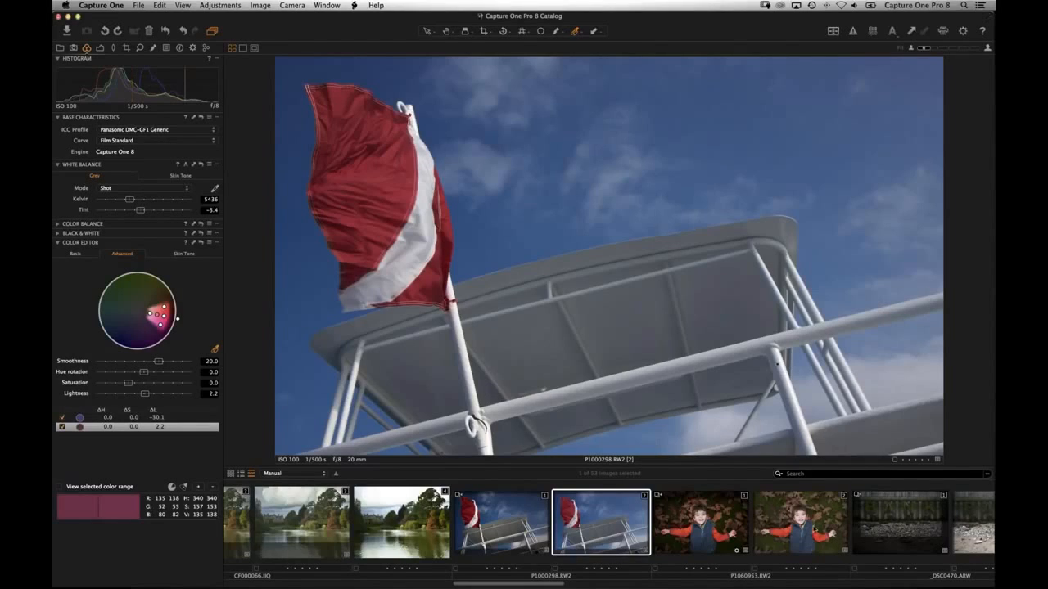
click(811, 544)
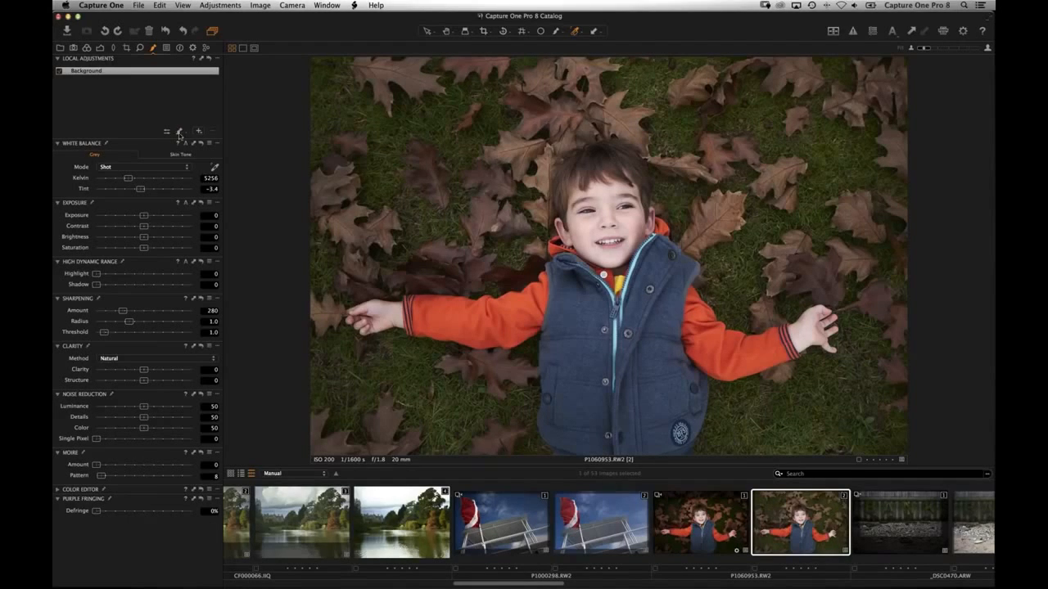
Step: Try brushing small mask spots over the grass and leaves on a new adjustment layer, and delete that layer
click(369, 115)
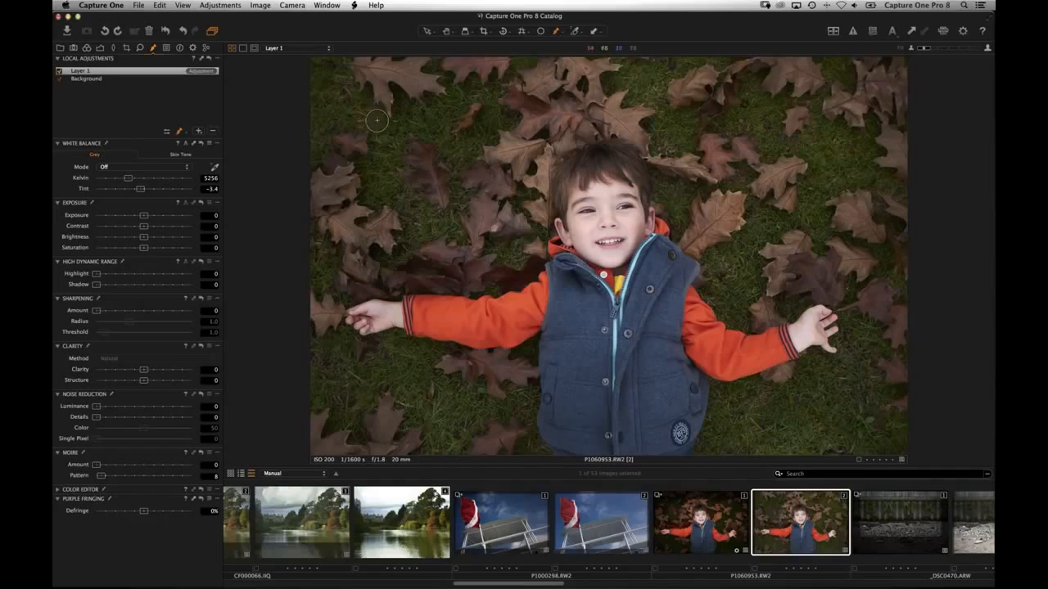
right_click(373, 115)
drag(502, 153, 504, 153)
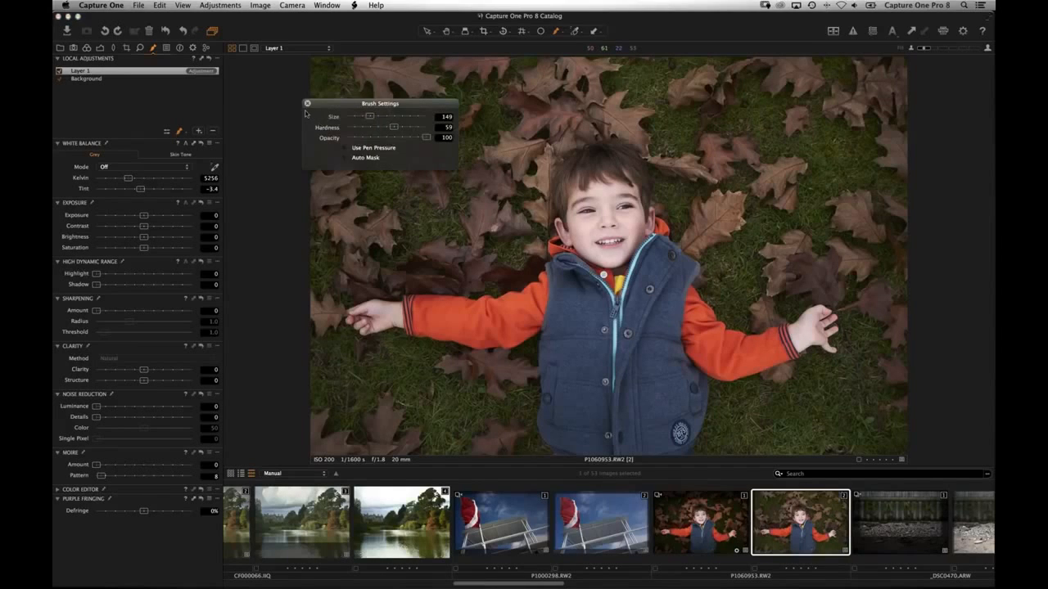
click(308, 104)
click(368, 119)
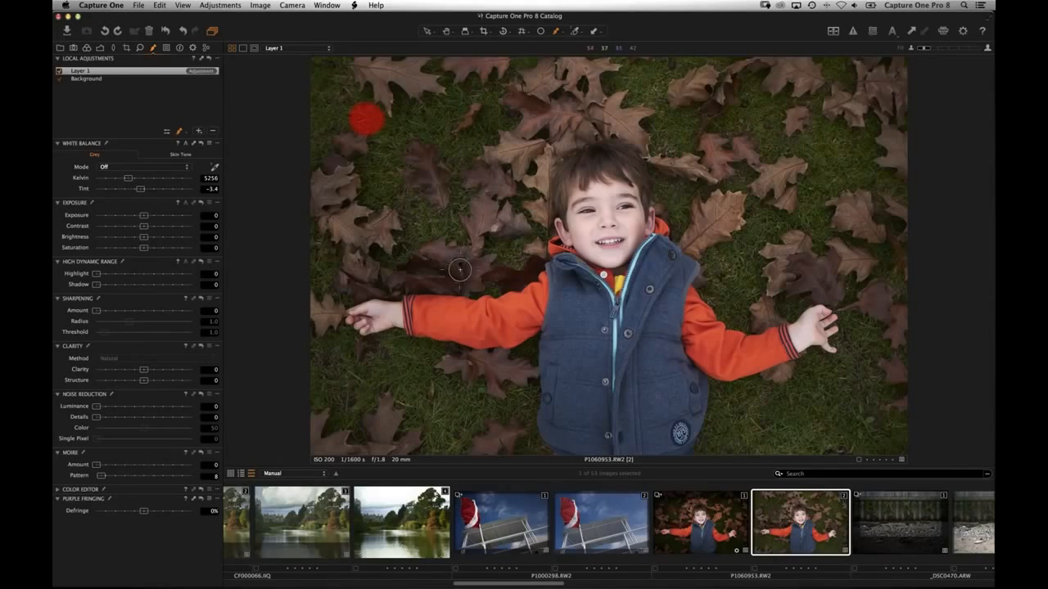
click(456, 264)
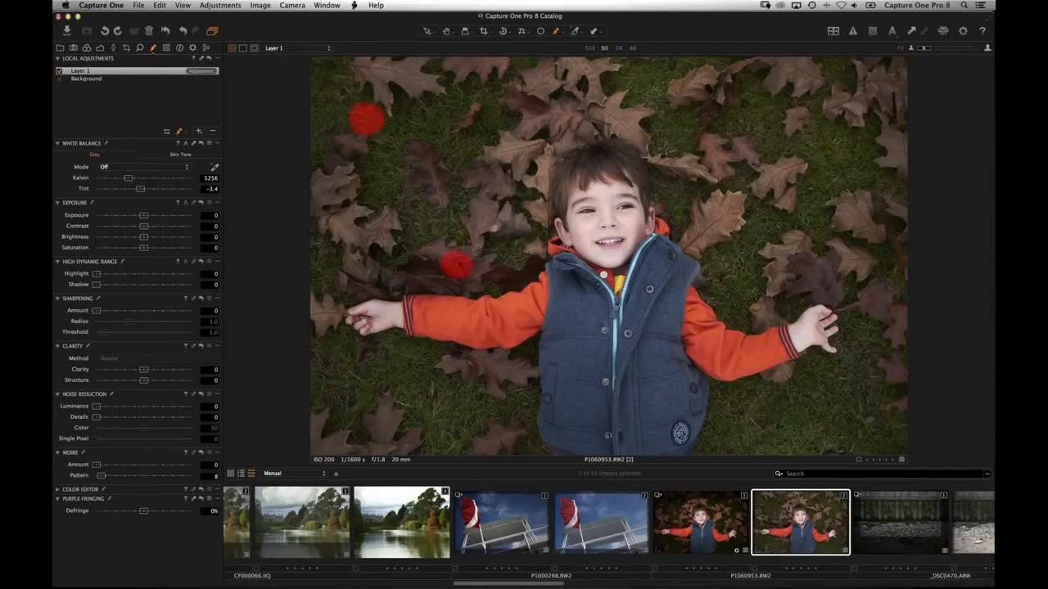
click(213, 131)
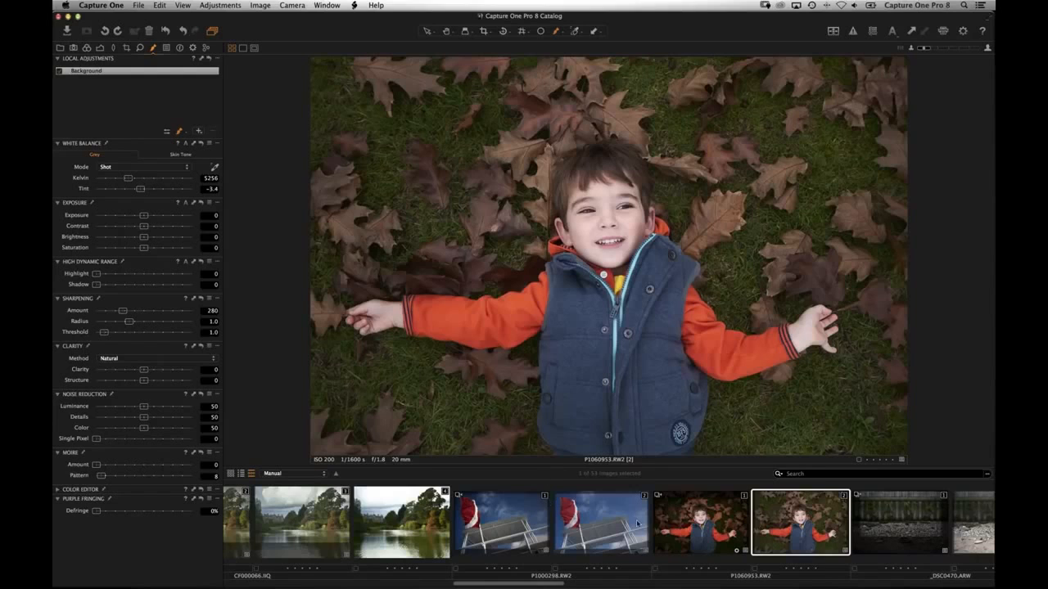
Step: Try a global leaf colour edit in the advanced Color Editor with saturation 54.8 and lightness 4.8, and reset the Color Editor
scroll(604, 528, right, 1)
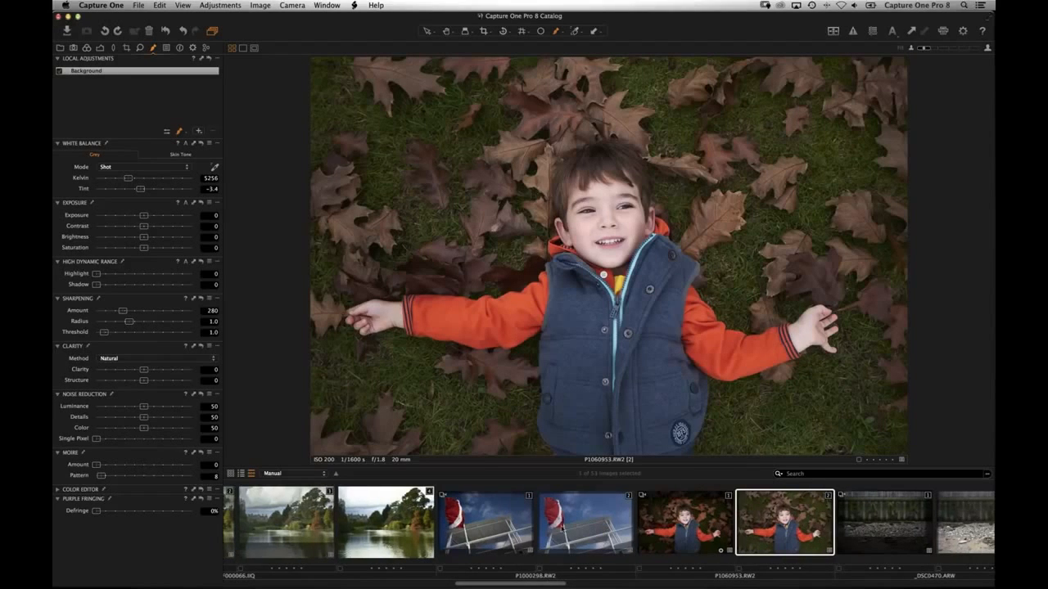
scroll(562, 528, right, 10)
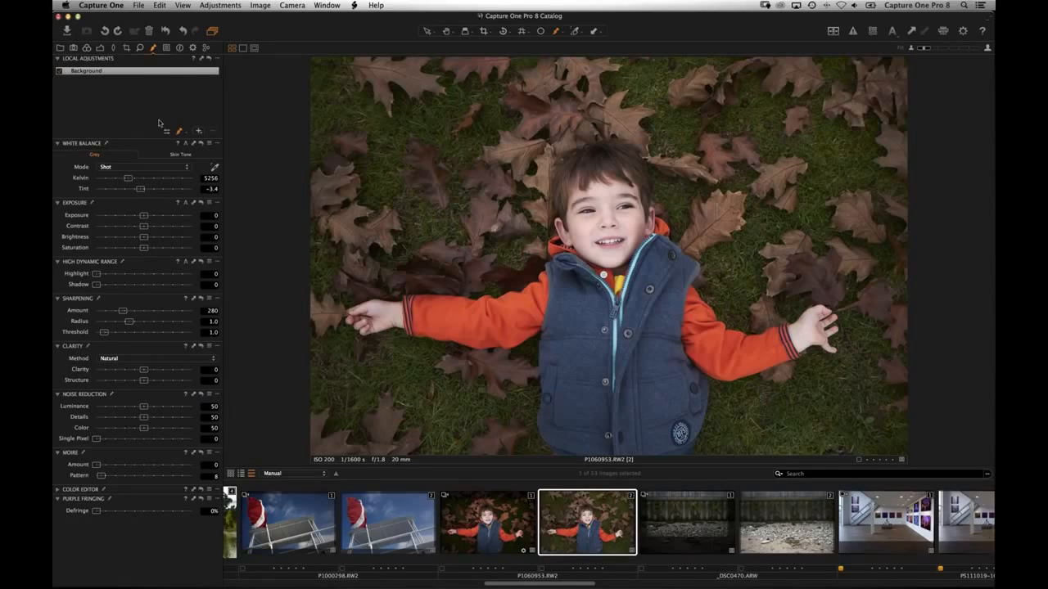
click(86, 49)
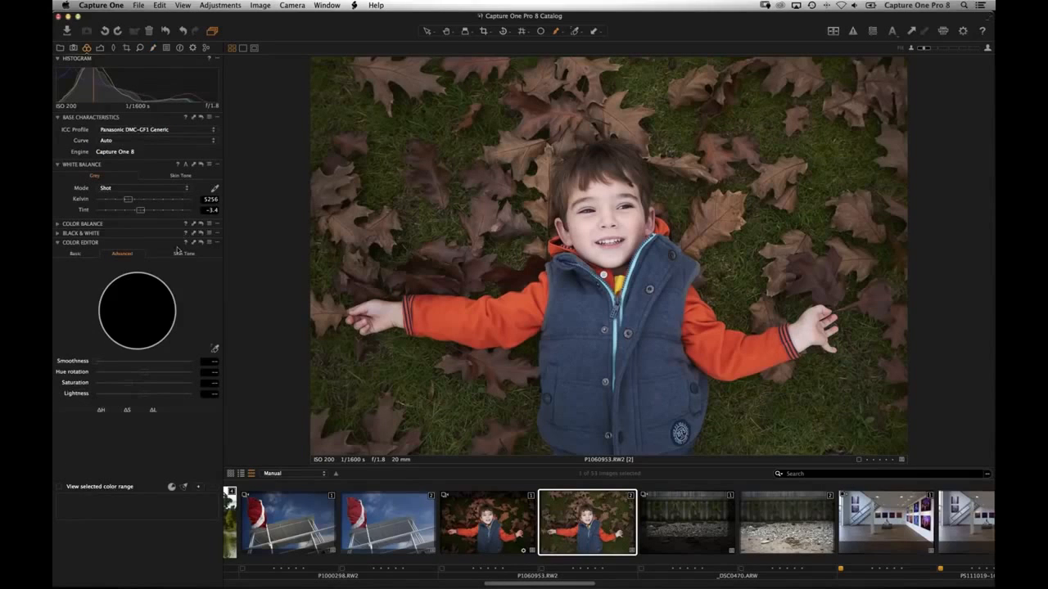
click(215, 348)
click(808, 270)
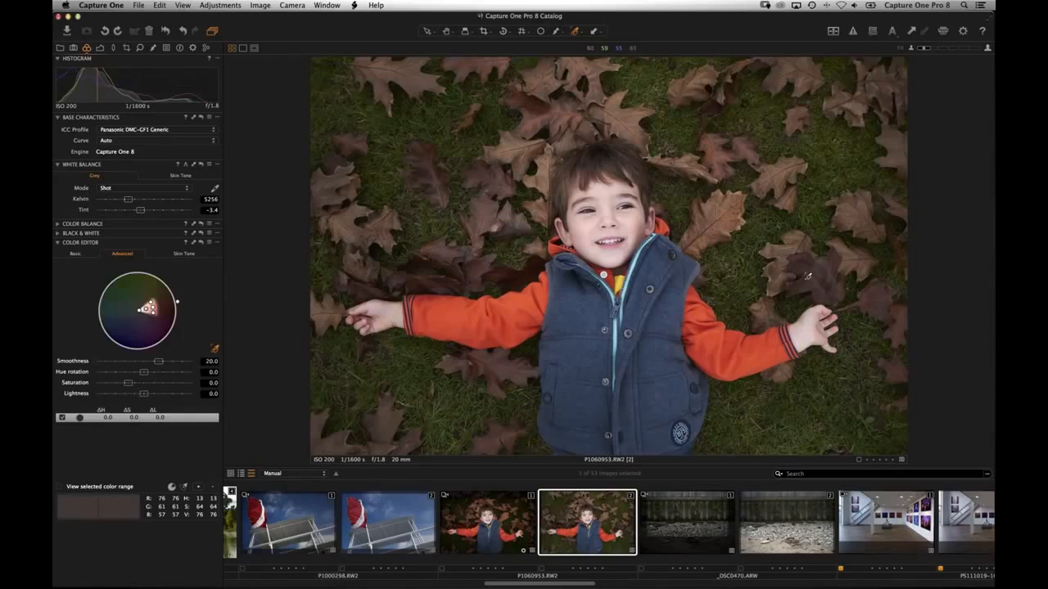
click(143, 396)
mouse_move(143, 396)
mouse_down()
mouse_move(154, 396)
mouse_move(136, 384)
mouse_move(151, 385)
mouse_up()
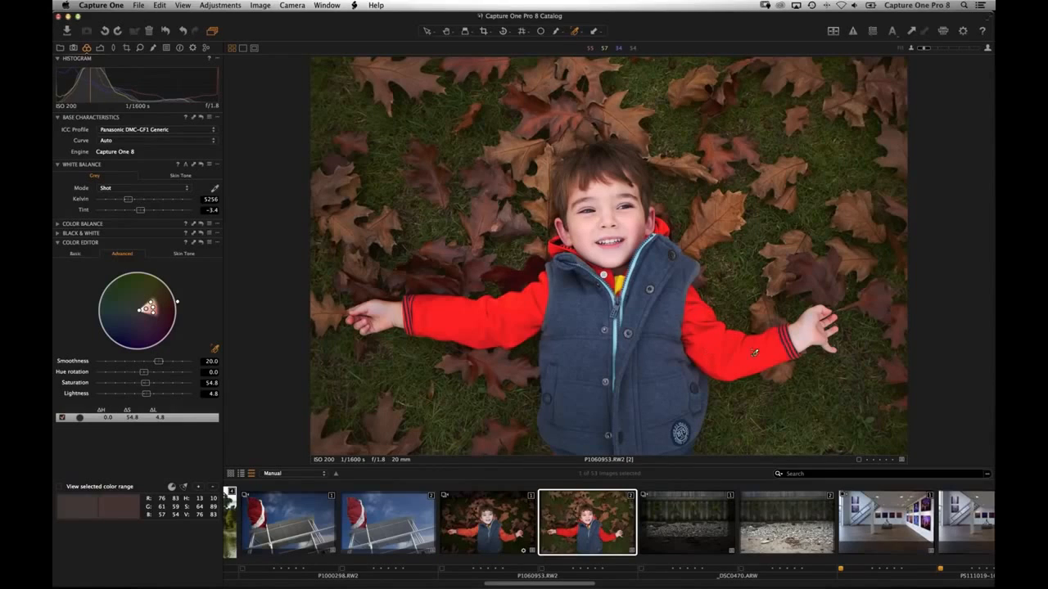
click(455, 326)
click(201, 243)
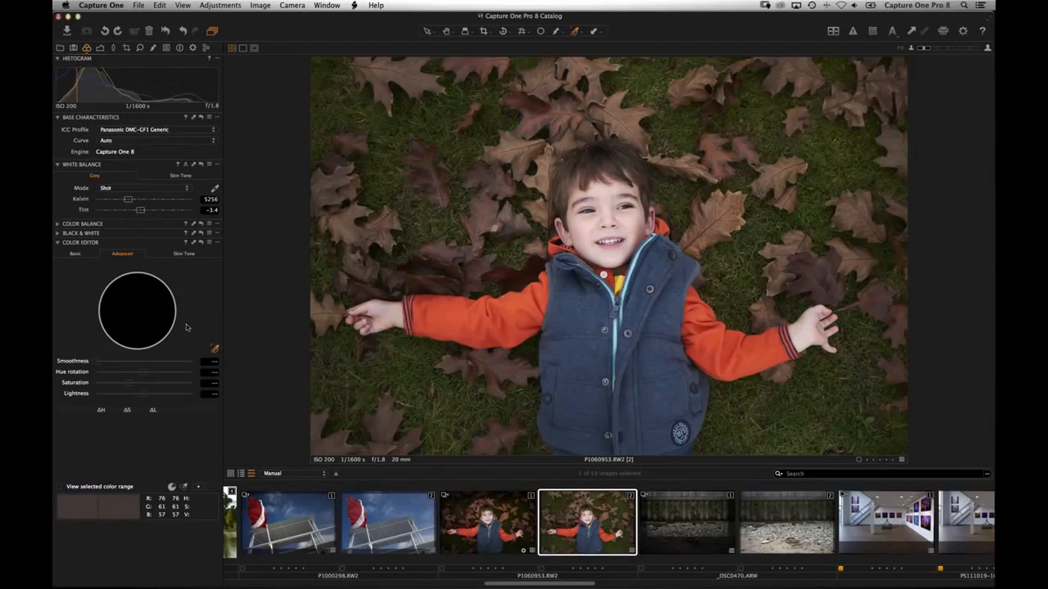
Step: Add a new local adjustment layer named Sweater
click(154, 49)
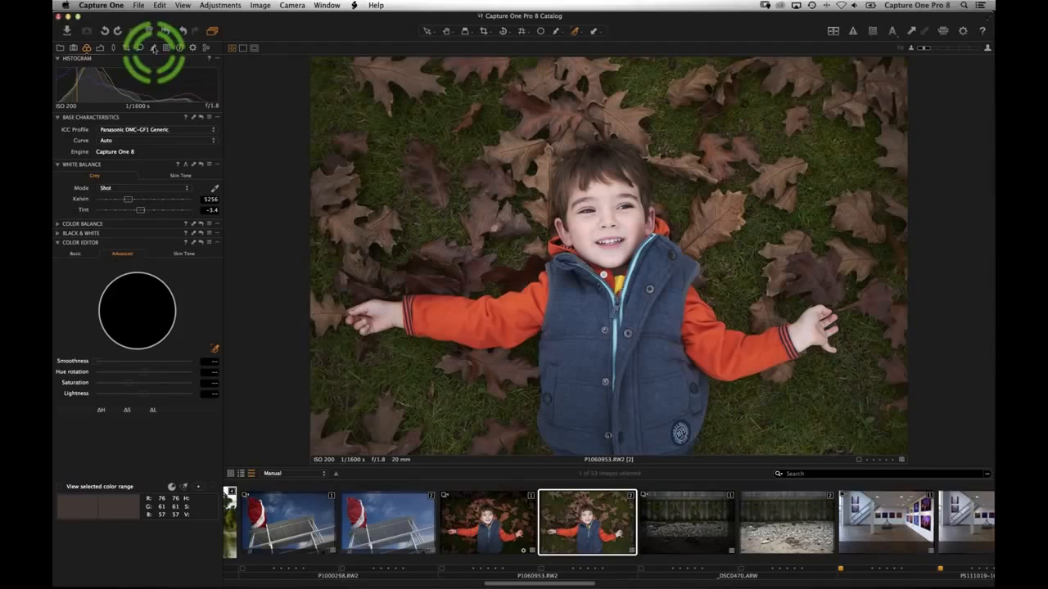
click(154, 49)
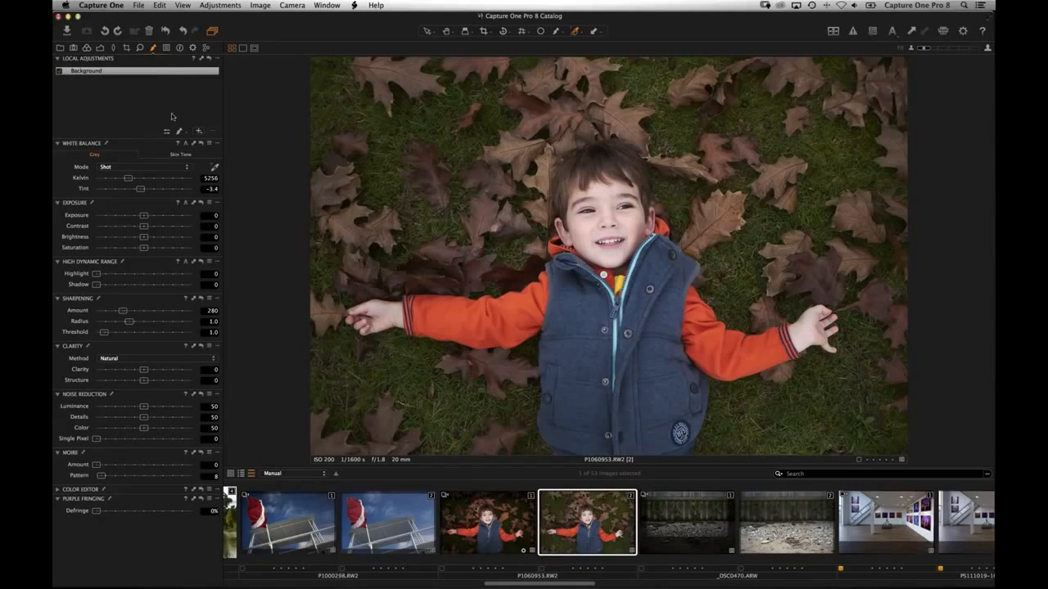
click(444, 332)
click(198, 131)
text(Sw)
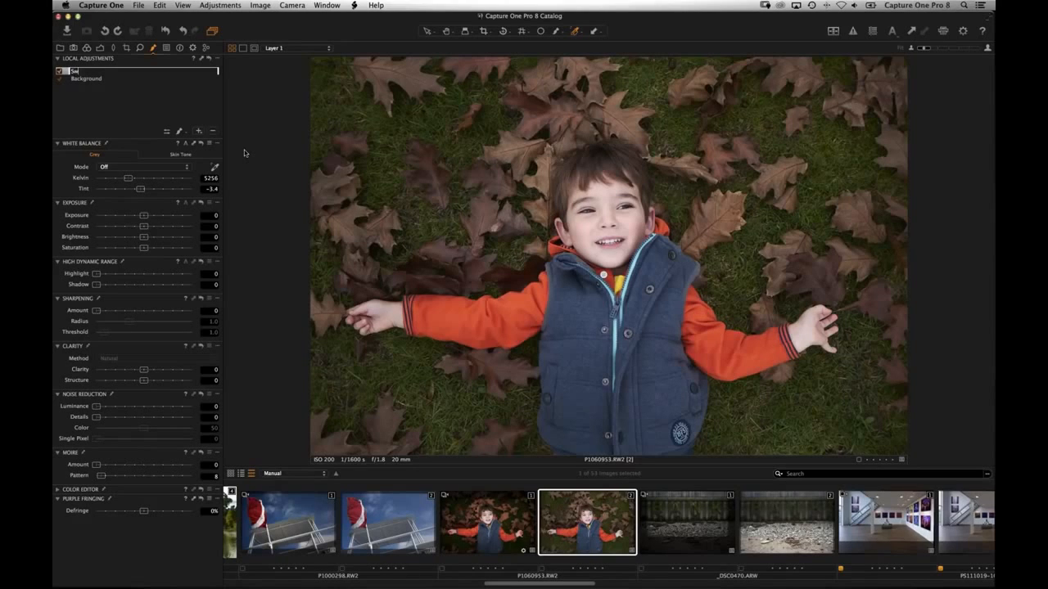
text(eater)
key(Return)
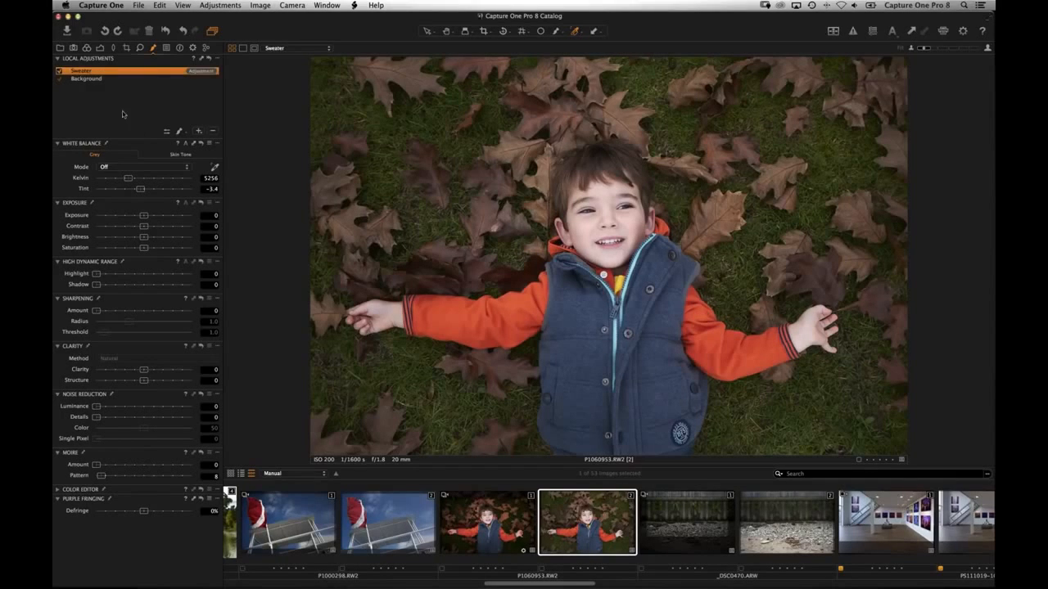
Step: Brush a mask over the boy's sleeves, upper vest, face and hair on the Sweater layer, and invert the mask
click(182, 136)
right_click(444, 268)
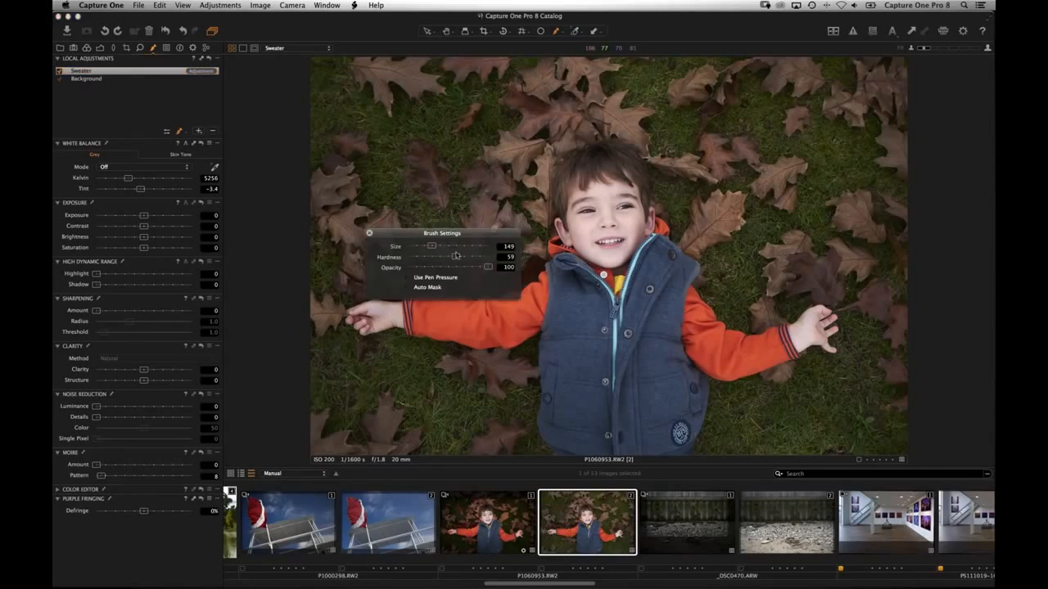
click(370, 233)
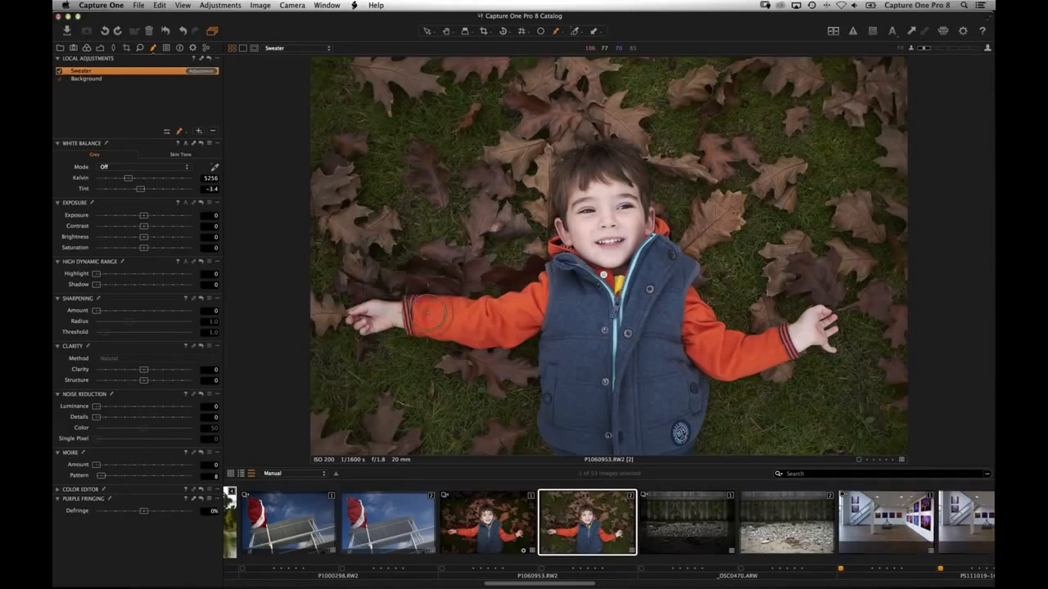
mouse_move(400, 314)
mouse_down()
mouse_move(481, 330)
mouse_move(550, 304)
mouse_move(546, 290)
mouse_move(450, 295)
mouse_up()
mouse_move(600, 292)
mouse_down()
mouse_move(565, 264)
mouse_move(573, 240)
mouse_move(600, 286)
mouse_move(665, 292)
mouse_move(733, 364)
mouse_move(788, 344)
mouse_move(711, 375)
mouse_move(730, 340)
mouse_move(642, 278)
mouse_move(632, 201)
mouse_move(610, 156)
mouse_move(575, 167)
mouse_move(565, 198)
mouse_move(589, 230)
mouse_move(593, 215)
mouse_move(634, 249)
mouse_move(646, 227)
mouse_move(651, 237)
mouse_move(575, 244)
mouse_move(589, 253)
mouse_move(598, 294)
mouse_up()
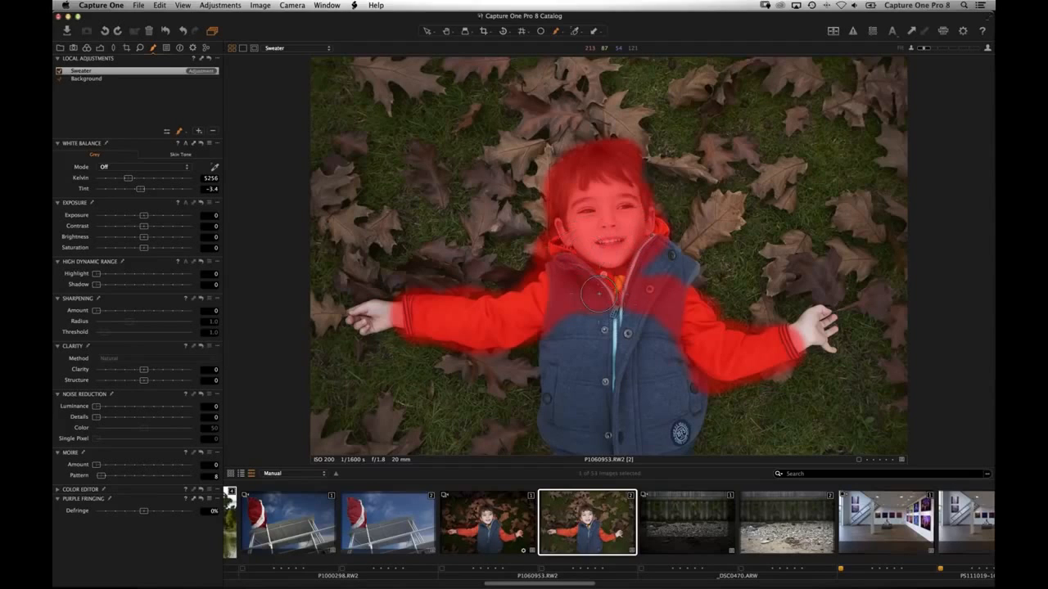
click(216, 60)
click(237, 86)
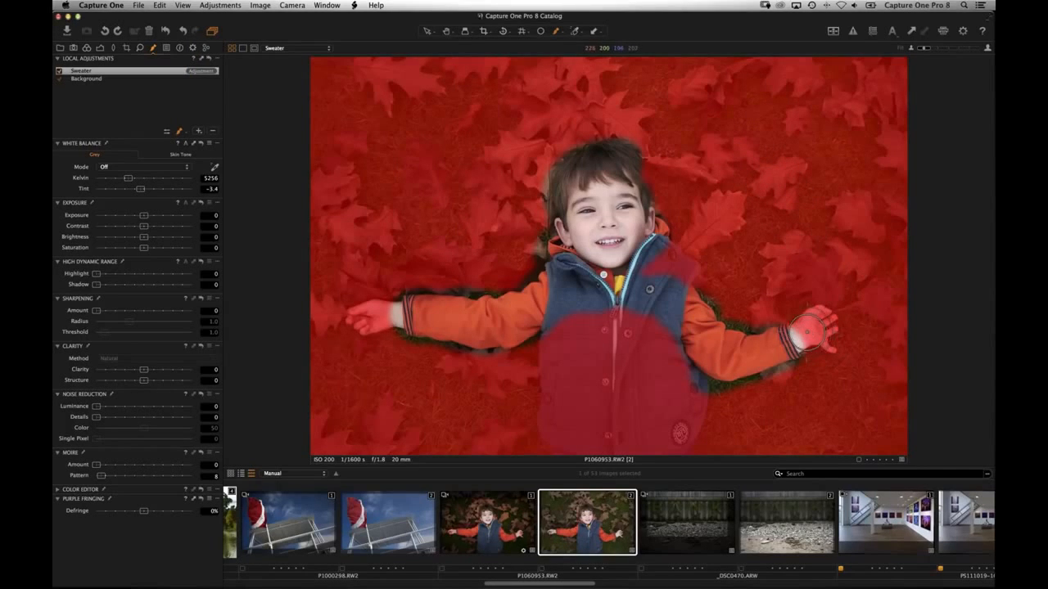
Step: Increase the eraser's opacity and size, and erase the inverted Sweater mask from both of the boy's hands
right_click(786, 336)
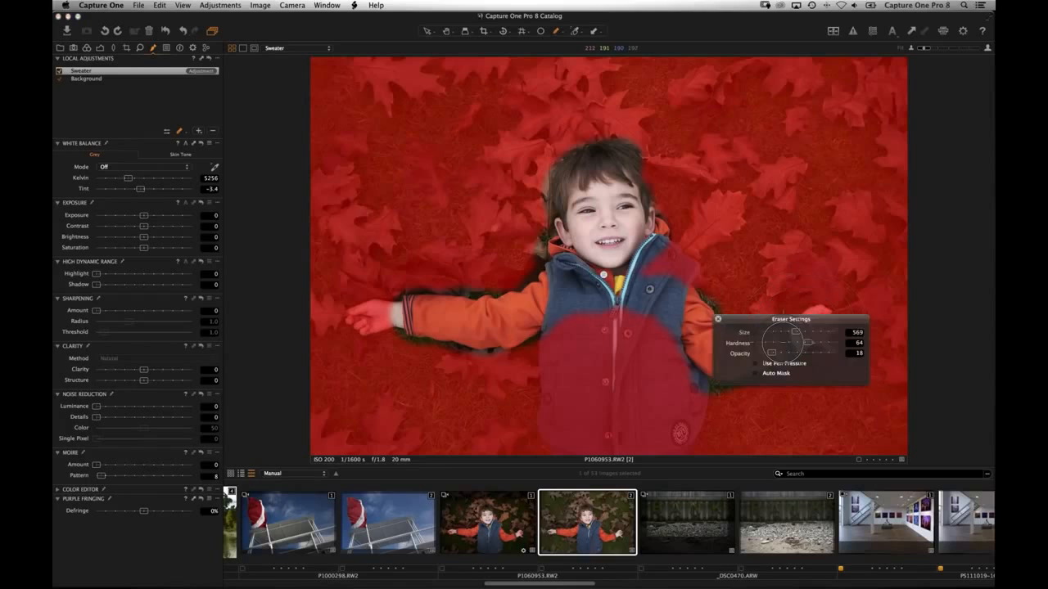
click(772, 353)
drag(772, 352, 857, 357)
mouse_move(796, 332)
mouse_down()
mouse_move(750, 322)
mouse_move(817, 321)
mouse_move(828, 338)
mouse_move(815, 326)
mouse_up()
click(718, 319)
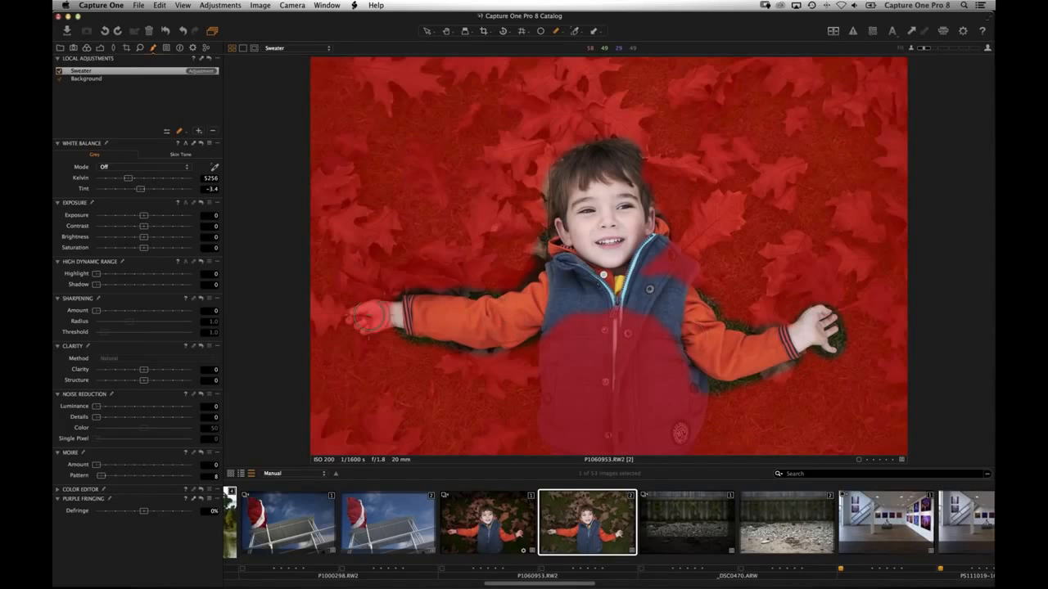
mouse_move(369, 317)
mouse_down()
mouse_move(358, 319)
mouse_move(391, 318)
mouse_up()
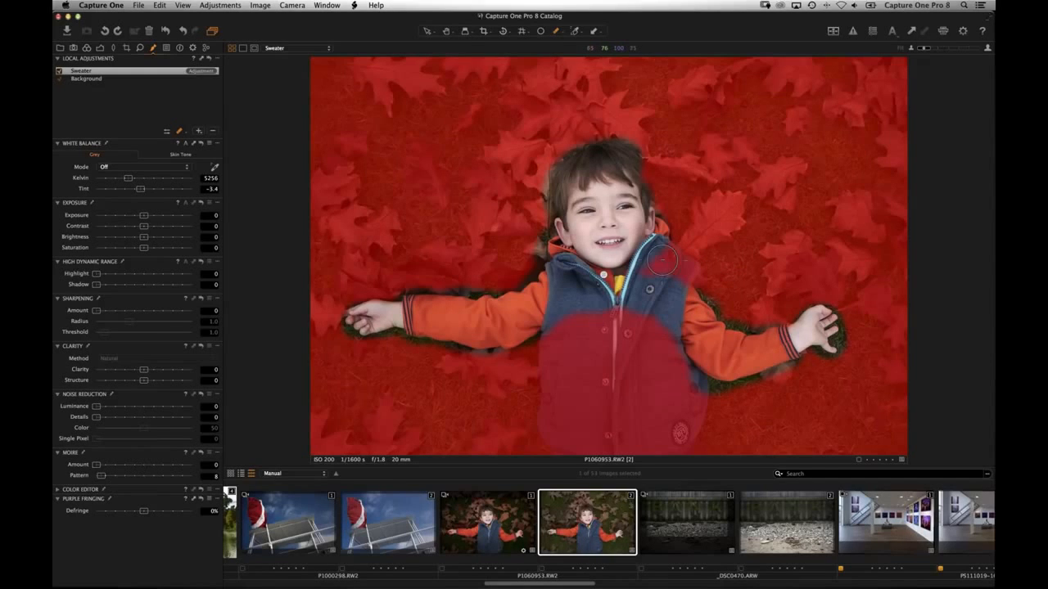
key(m)
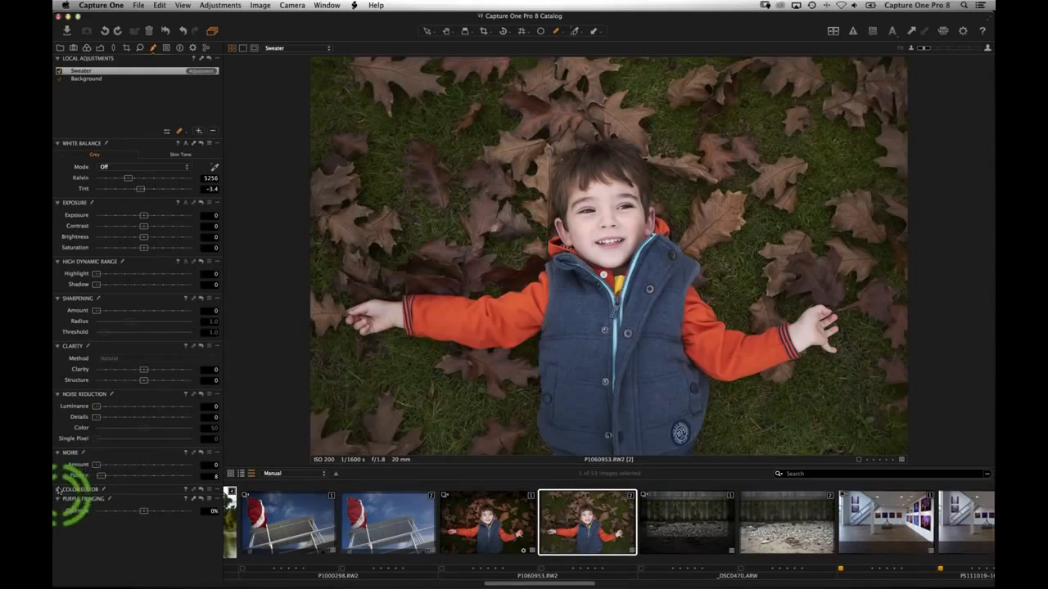
Step: Sample a brown leaf in the Sweater layer's advanced Color Editor and set saturation to 55.8 and lightness to 71.9
click(58, 489)
click(133, 292)
click(215, 365)
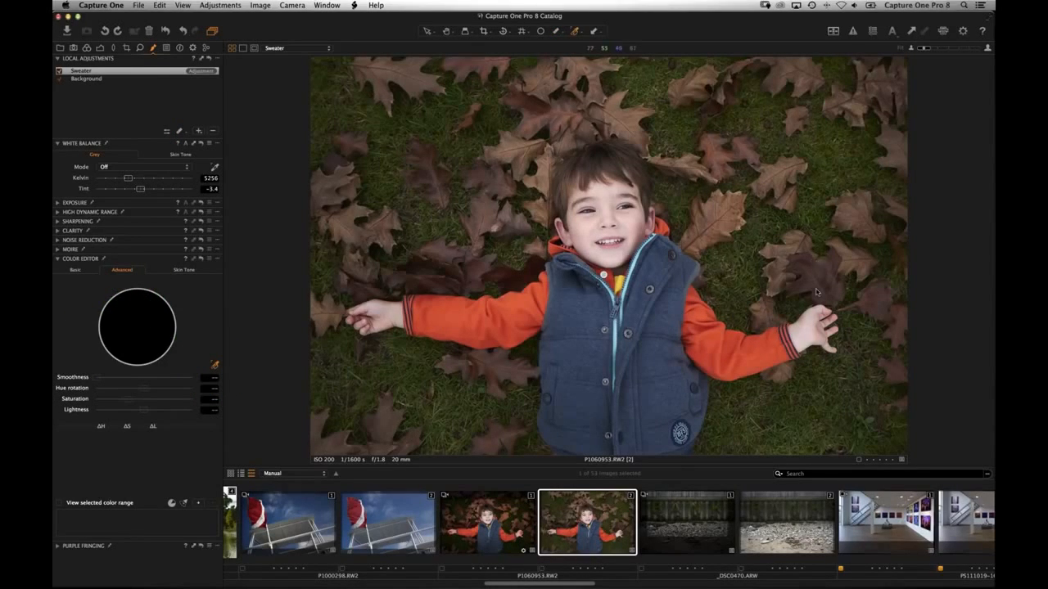
click(816, 293)
drag(129, 400, 180, 412)
click(145, 400)
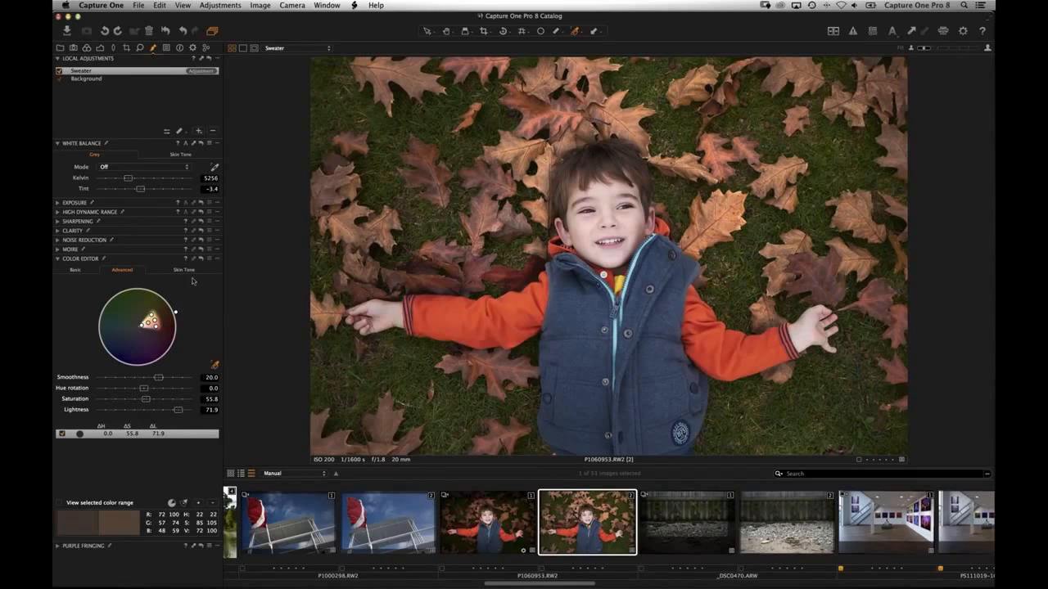
Step: Set the Background layer's exposure to -0.29 and show its High Dynamic Range settings
click(97, 79)
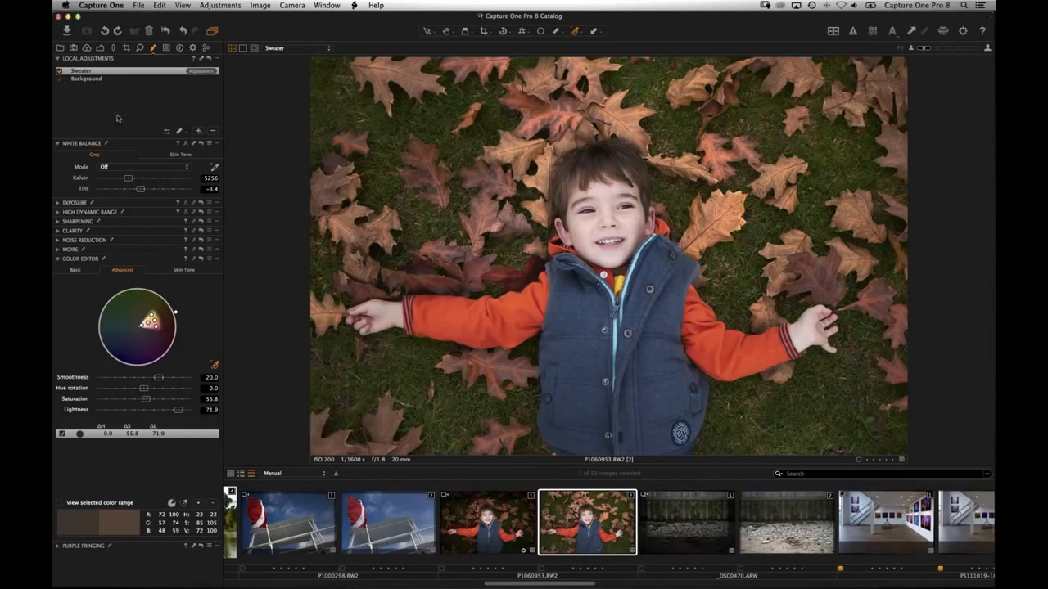
click(111, 203)
drag(144, 167, 136, 169)
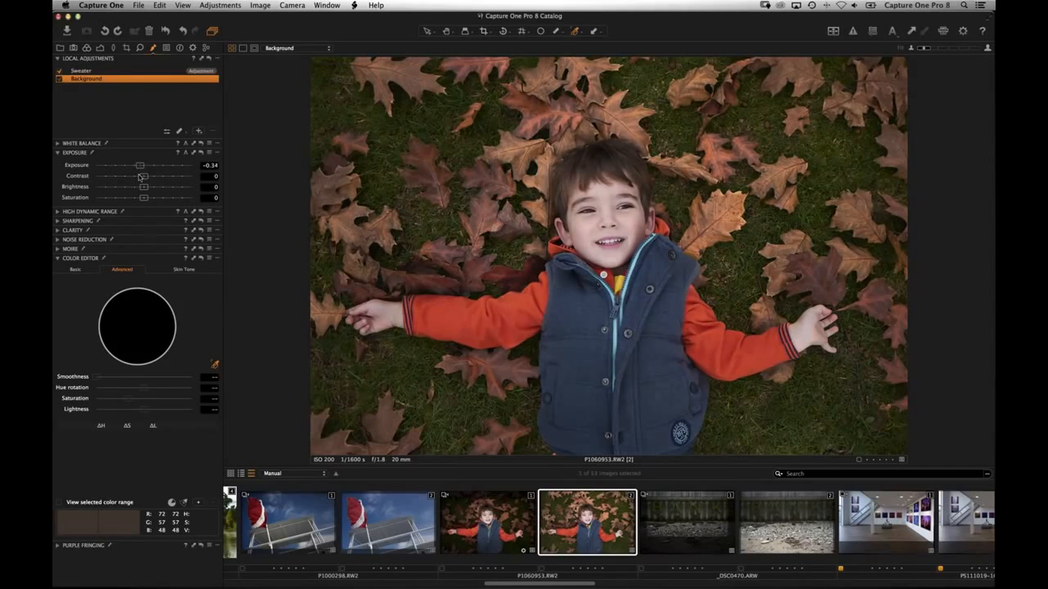
click(82, 212)
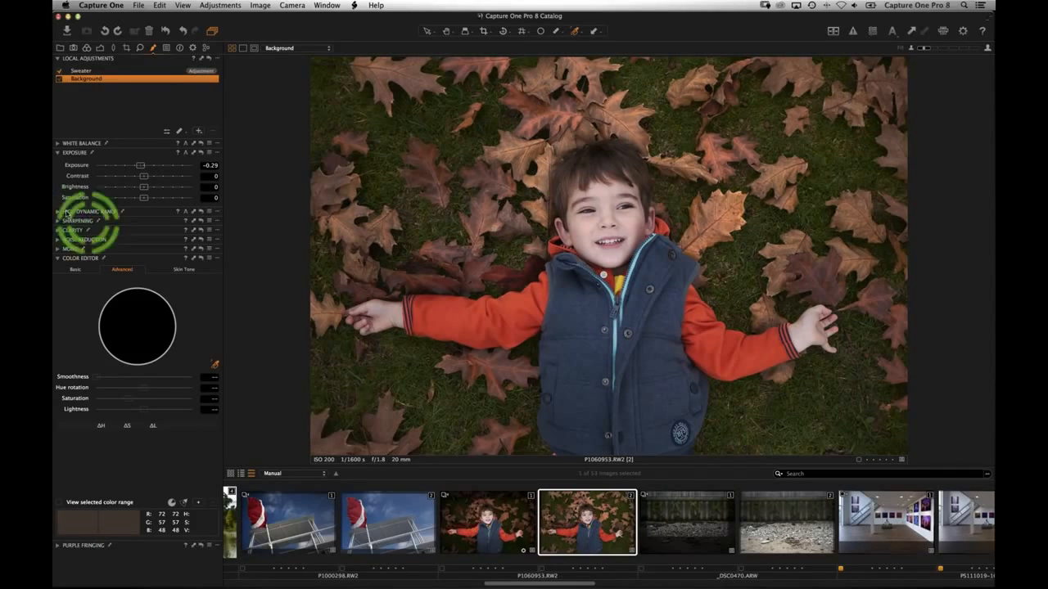
Step: Set the Background layer's highlight recovery to 38 and crop the boy's photo from the top and right to about 13.01 × 8.06 in
mouse_move(123, 225)
mouse_down()
mouse_move(156, 224)
mouse_move(133, 225)
mouse_up()
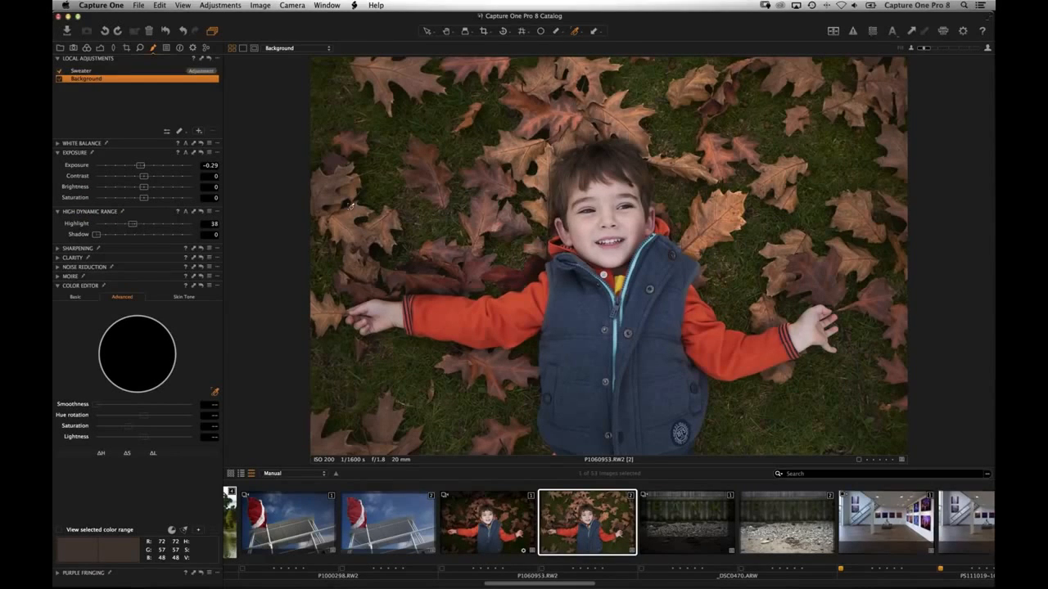
key(c)
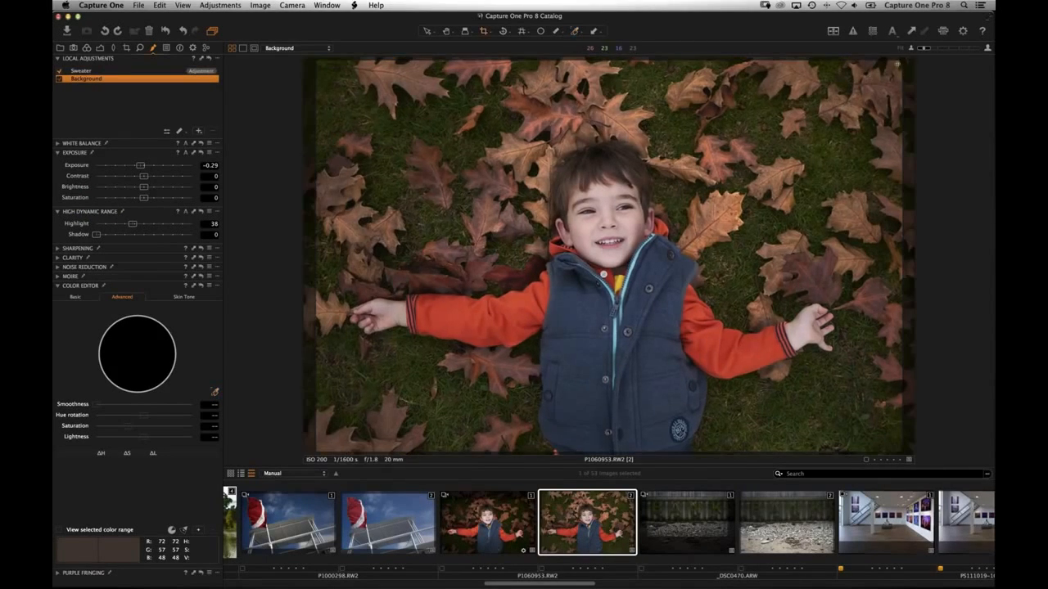
click(488, 35)
click(516, 65)
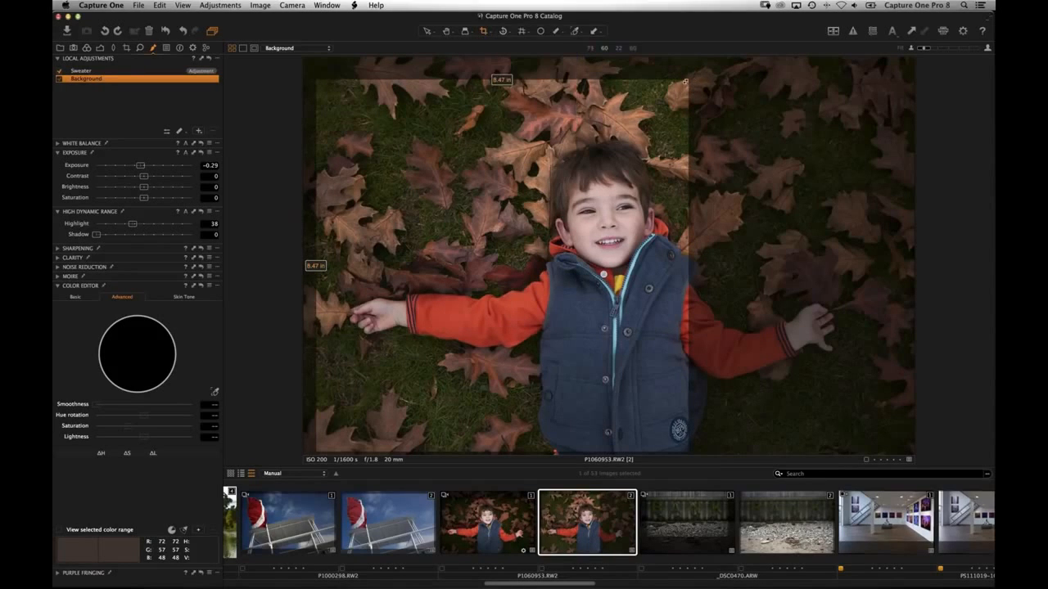
drag(921, 86, 889, 98)
drag(747, 187, 729, 187)
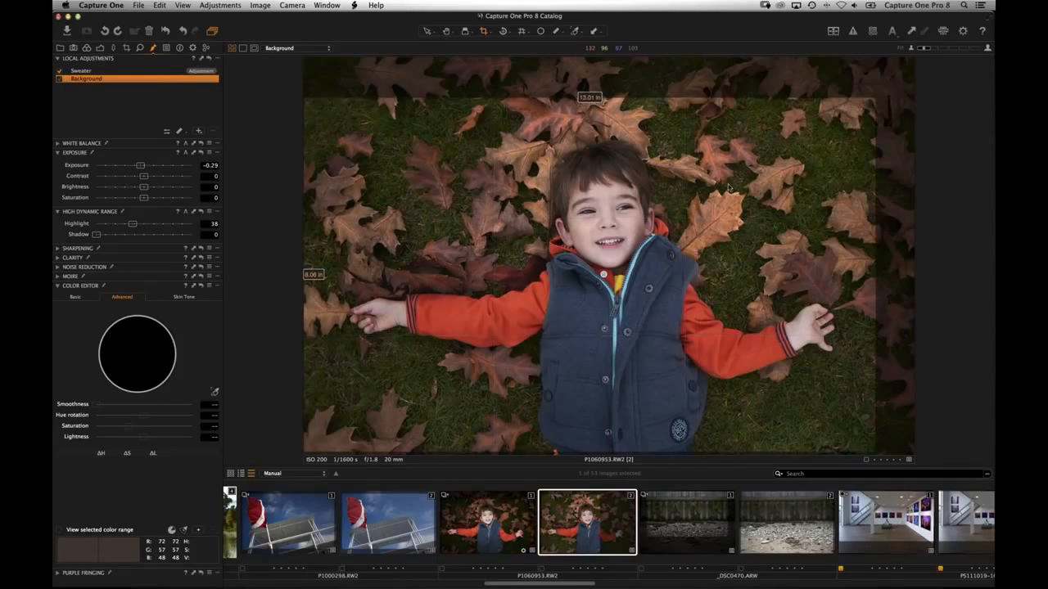
key(v)
Step: Darken the edges of the cropped photo with a vignetting amount of about -1.63
click(101, 49)
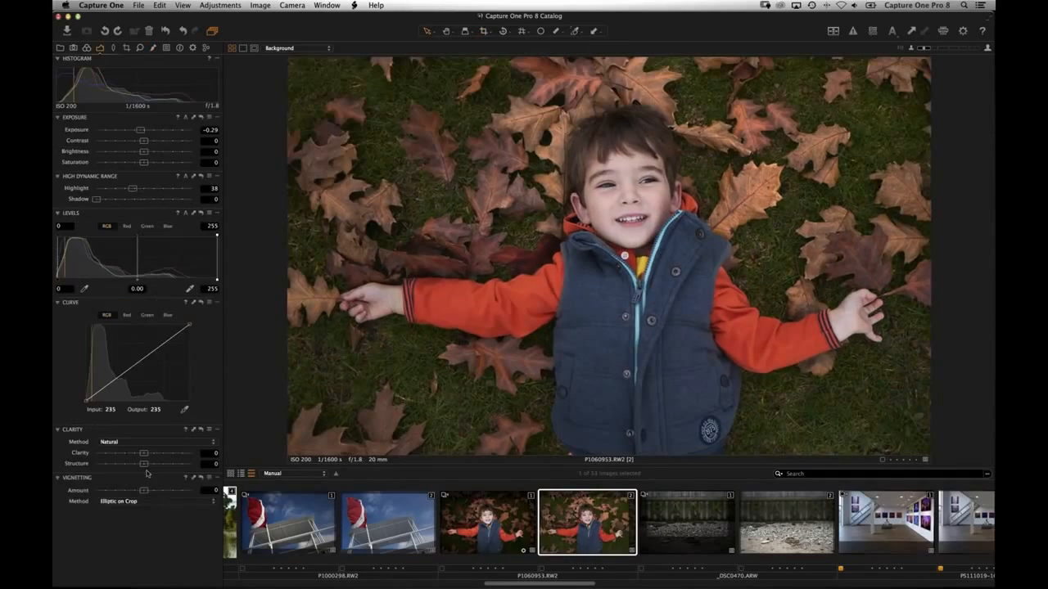
drag(142, 489, 125, 491)
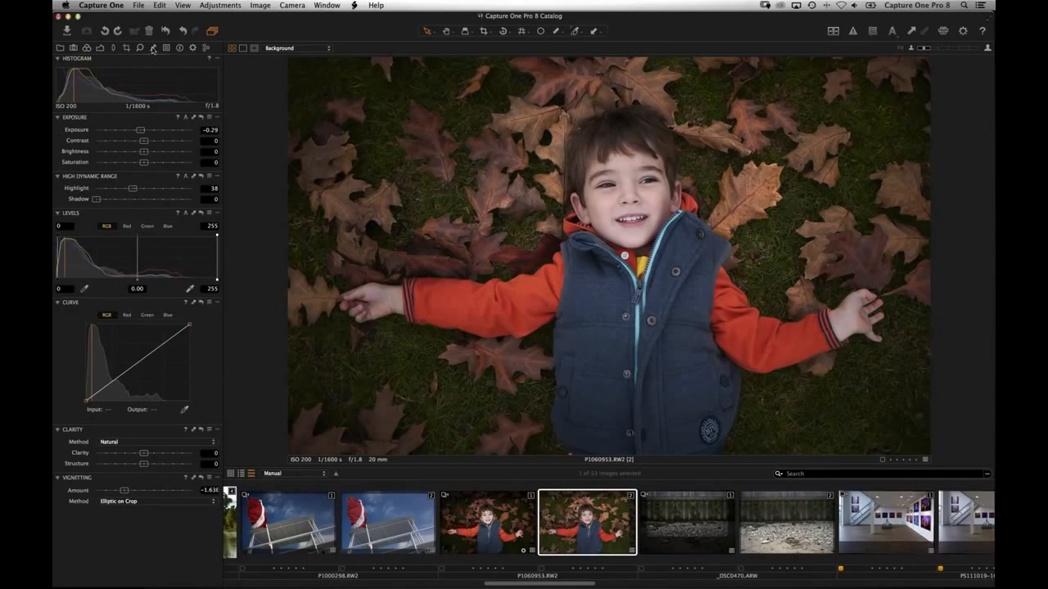
Step: Return to the local adjustments and toggle the Sweater layer off and on to compare the leaves
click(153, 48)
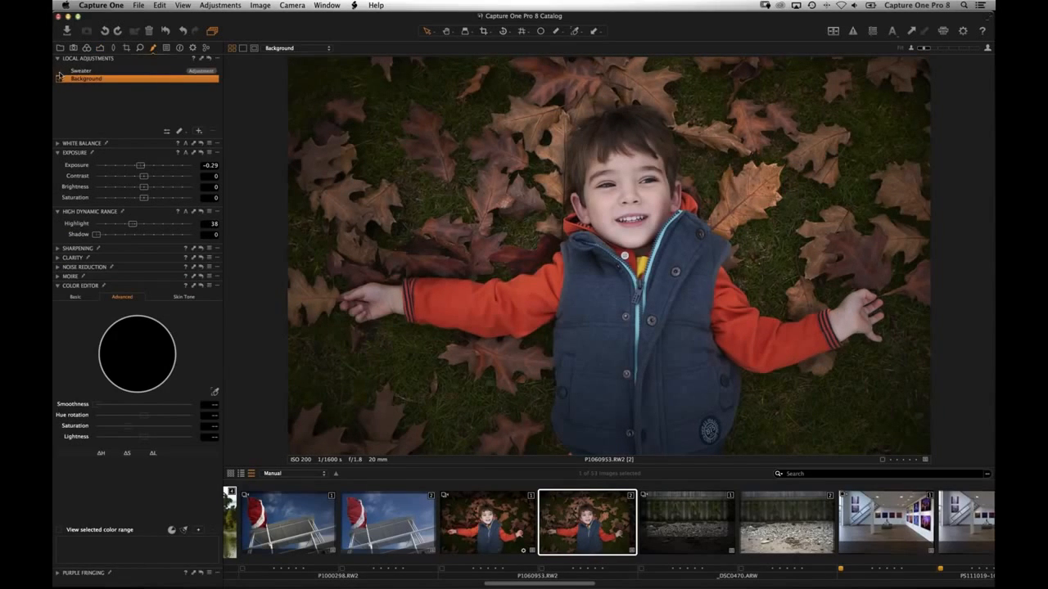
click(59, 77)
click(59, 75)
click(59, 76)
click(59, 77)
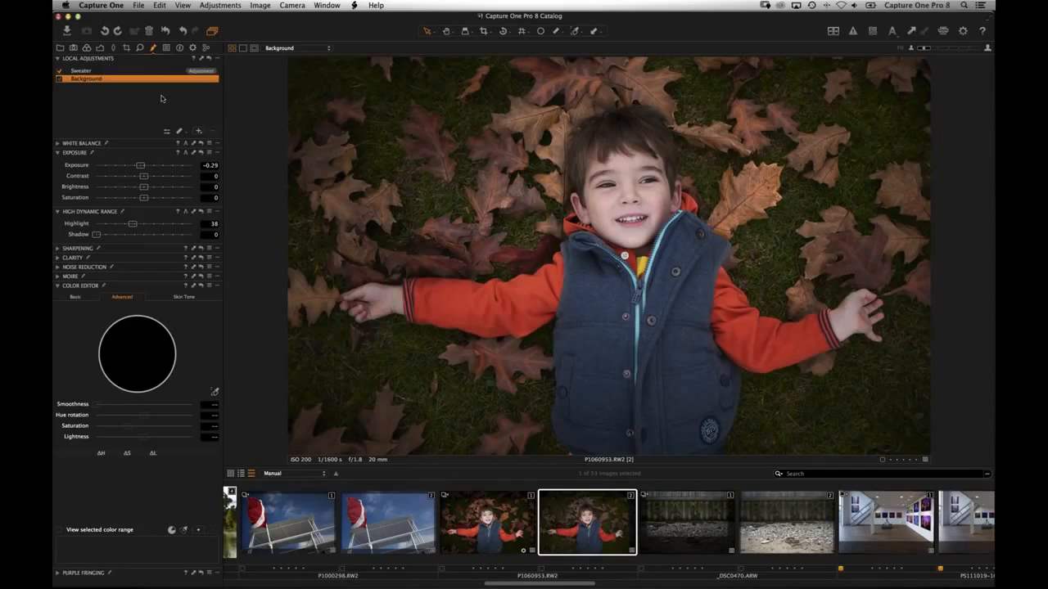
Step: Display the Sweater layer's mask, brush over the uncovered leaves and grass beside the boy's head and neck, and hide the mask
click(155, 71)
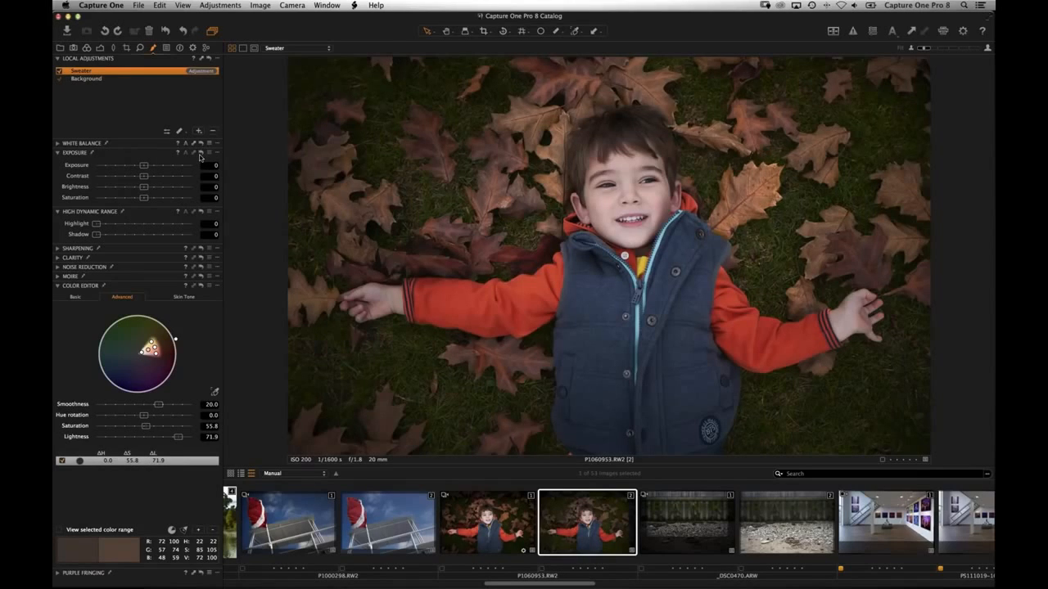
key(m)
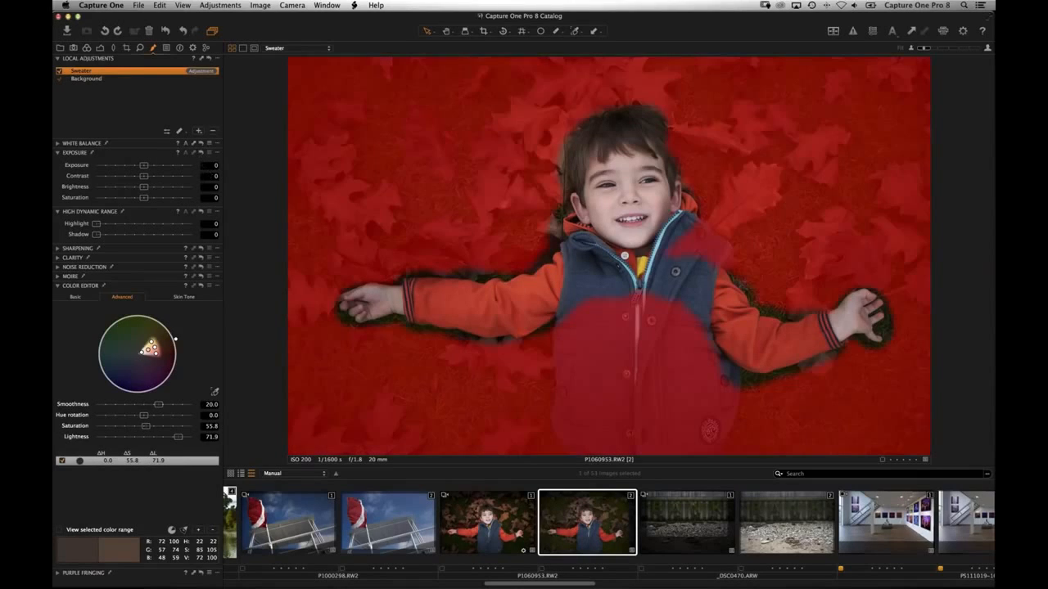
click(189, 134)
click(197, 136)
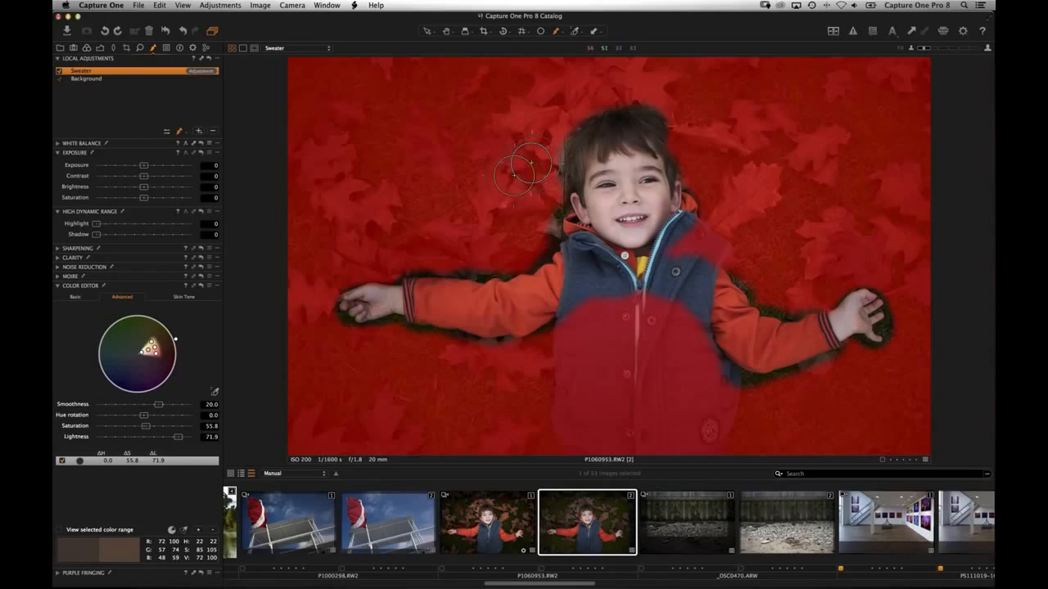
key(super+plus)
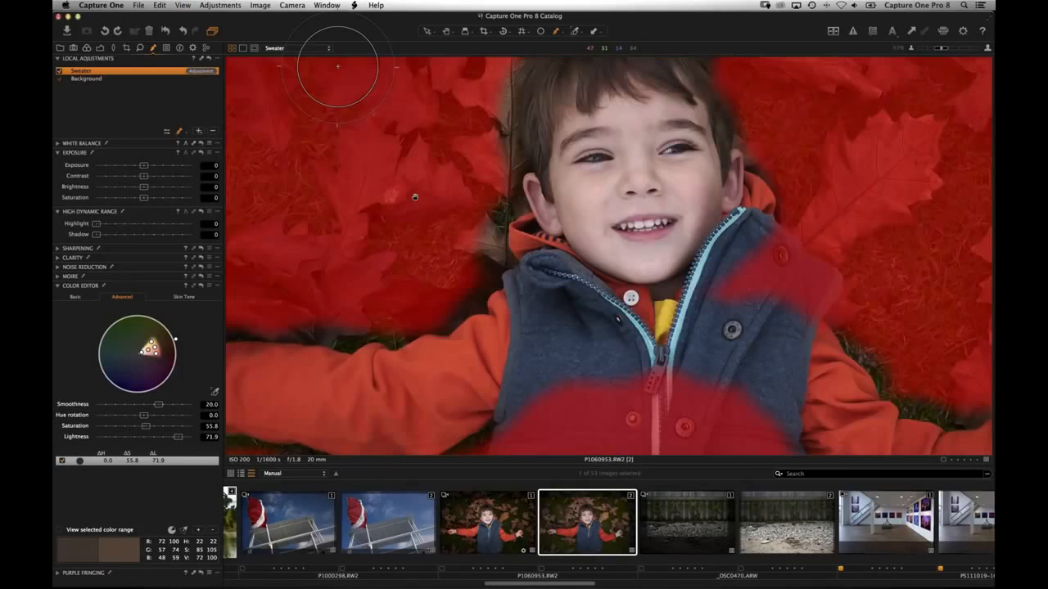
drag(415, 197, 448, 273)
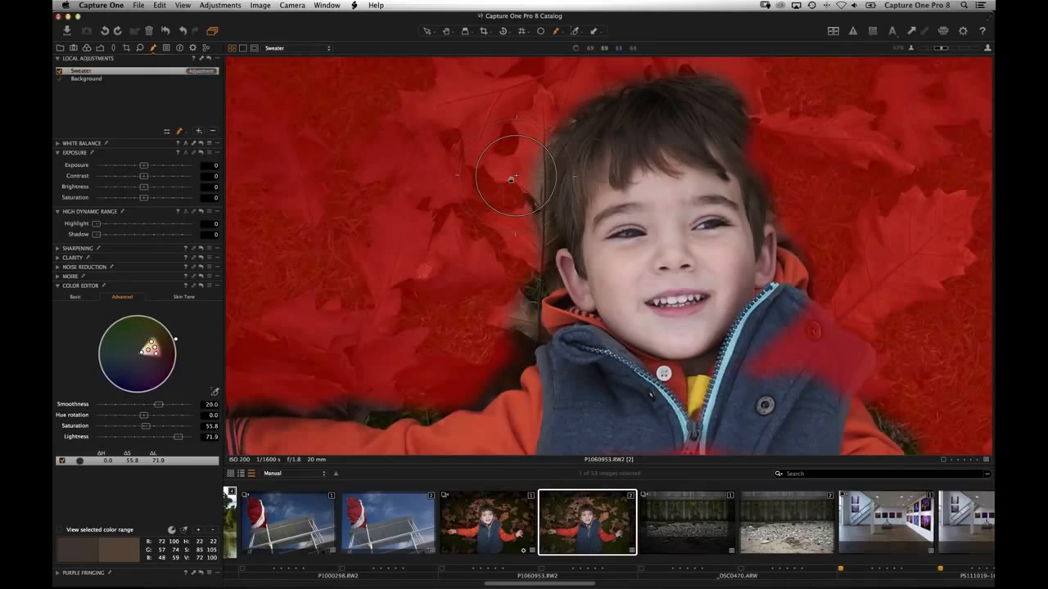
mouse_move(513, 175)
mouse_down()
mouse_move(512, 228)
mouse_move(470, 241)
mouse_move(499, 309)
mouse_move(496, 284)
mouse_move(445, 268)
mouse_up()
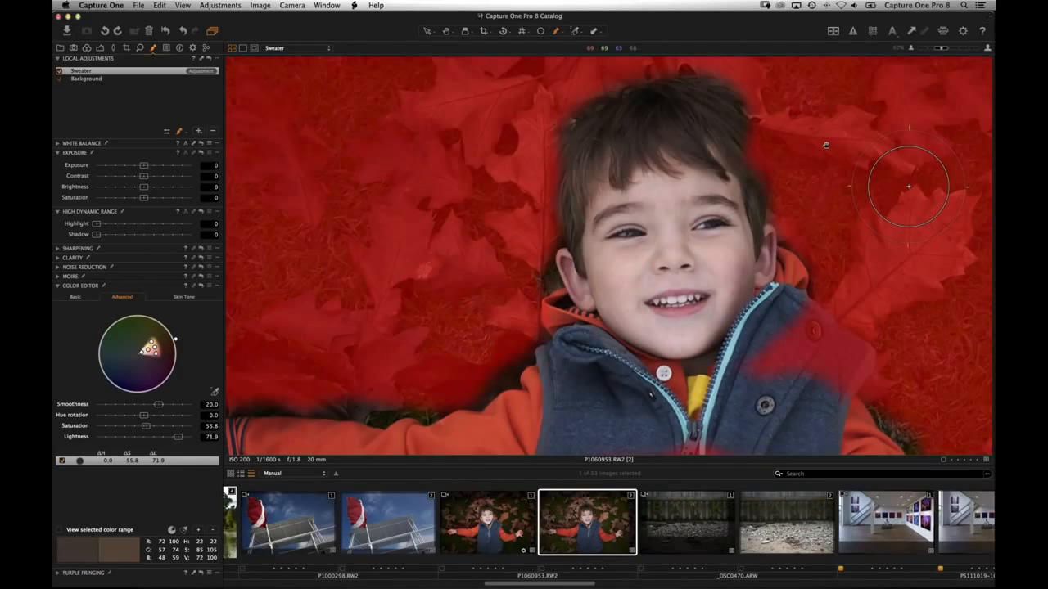
key(super+0)
key(m)
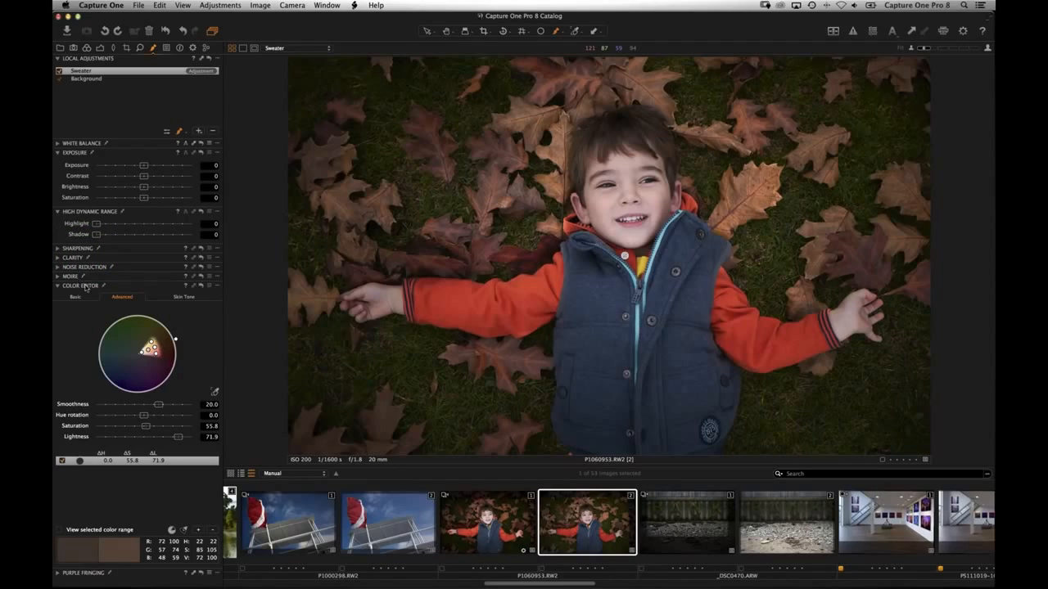
Step: Float the Purple Fringing tool over the photo, dock it between Moire and Color Editor, and collapse it
click(76, 573)
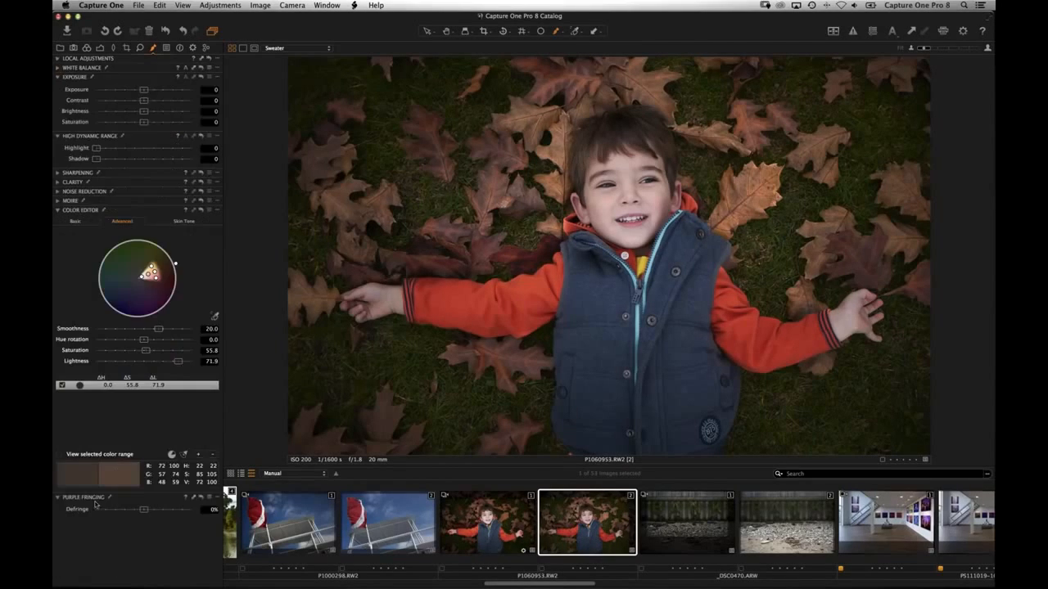
drag(95, 497, 356, 189)
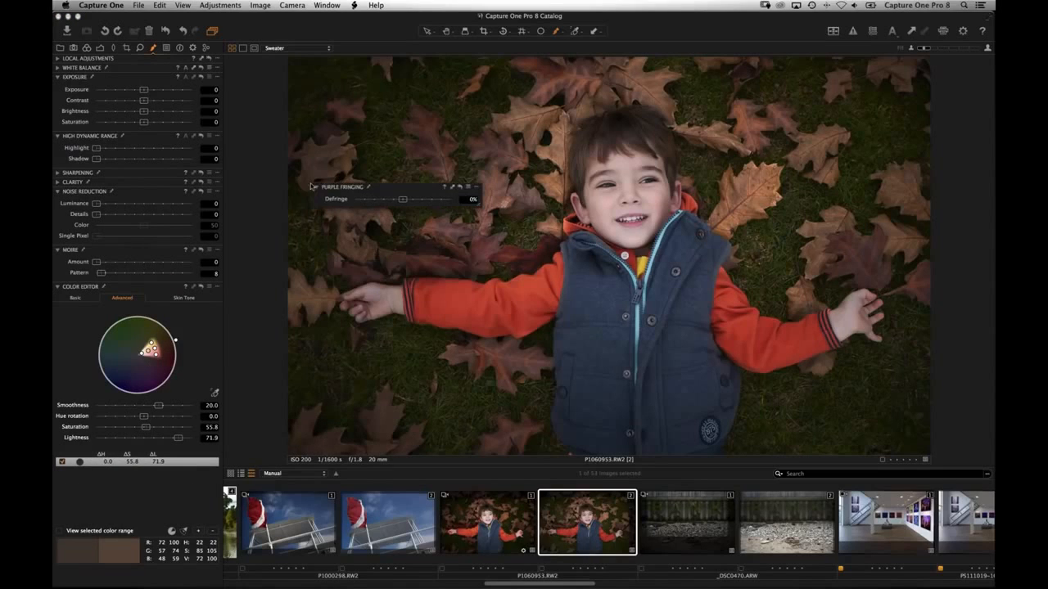
click(338, 214)
drag(403, 201, 421, 211)
drag(370, 189, 323, 377)
drag(197, 487, 112, 285)
click(58, 260)
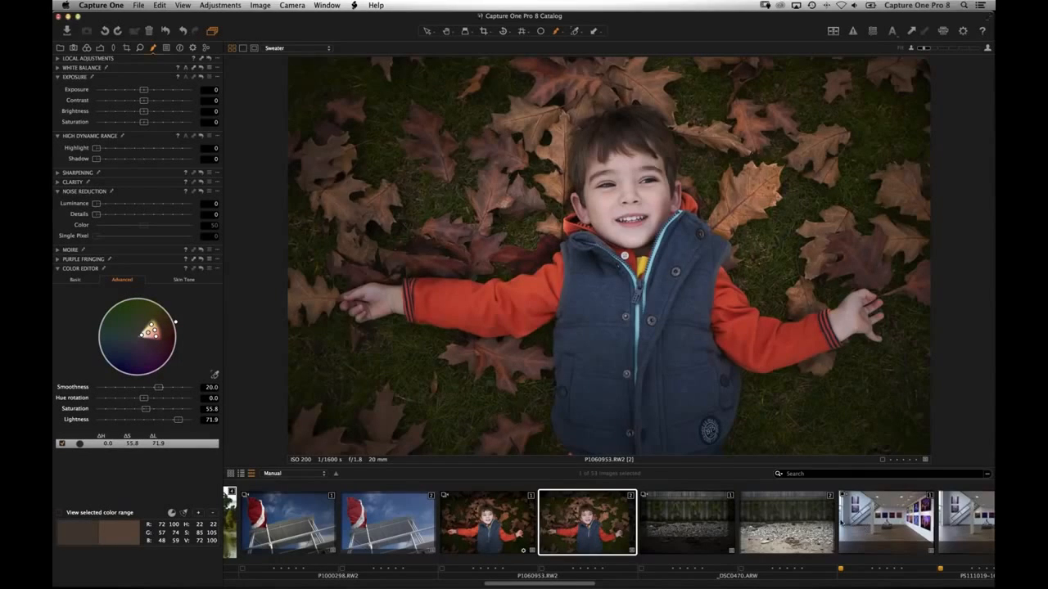
Step: On the gallery photo PS111019-105.CR2, sample the white balance from the back wall, the window-side wall and the wall beneath the stairs
click(844, 522)
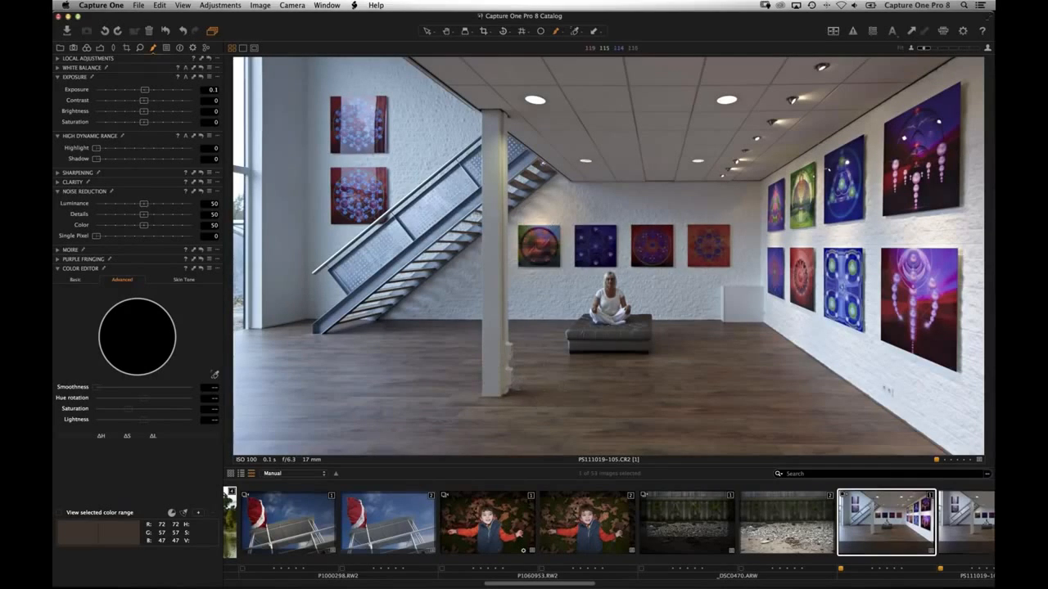
click(73, 59)
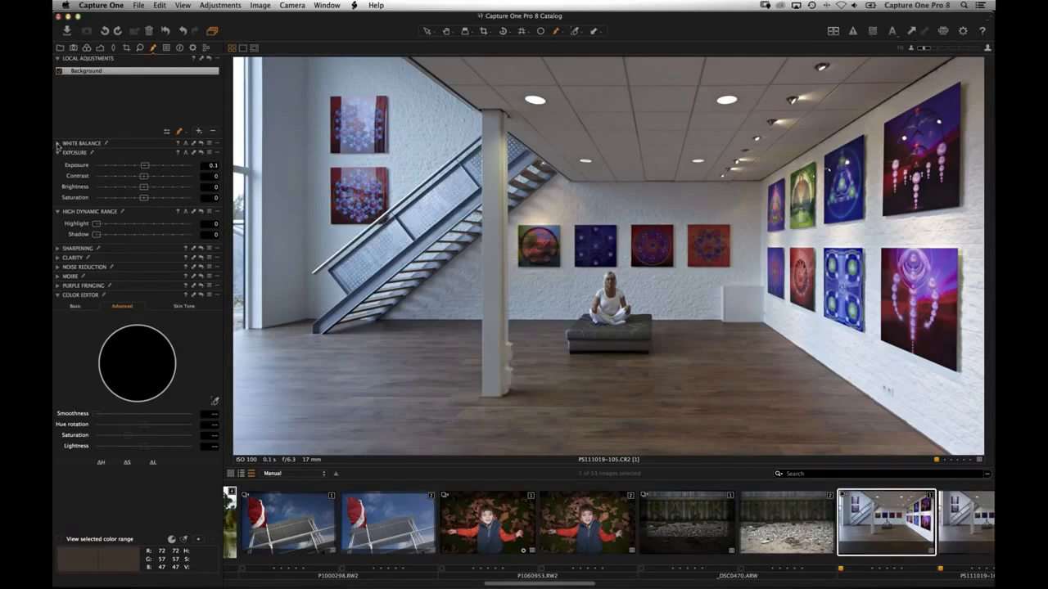
click(82, 144)
click(214, 167)
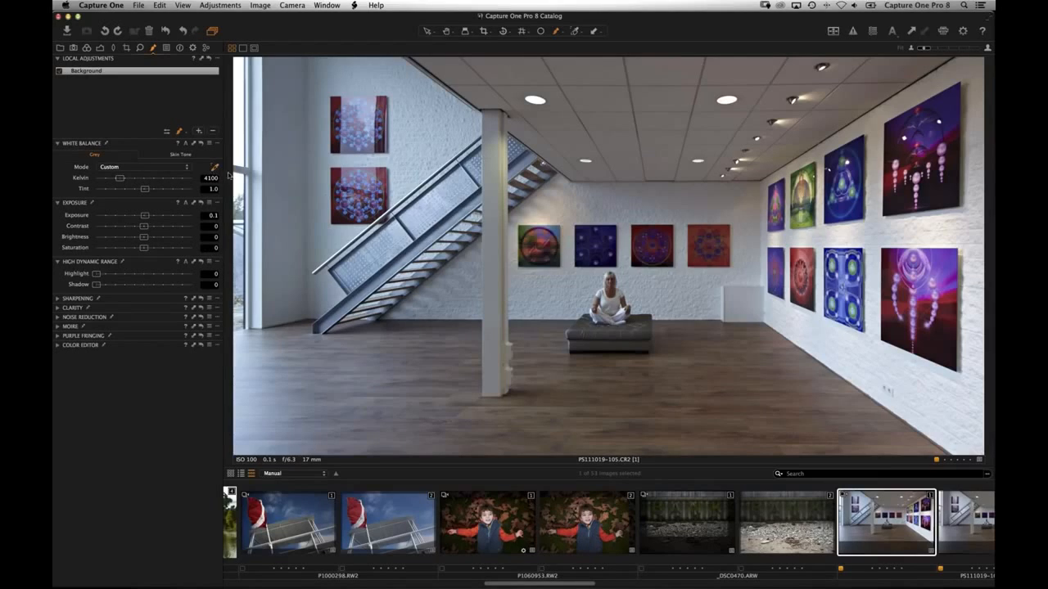
click(686, 288)
click(258, 284)
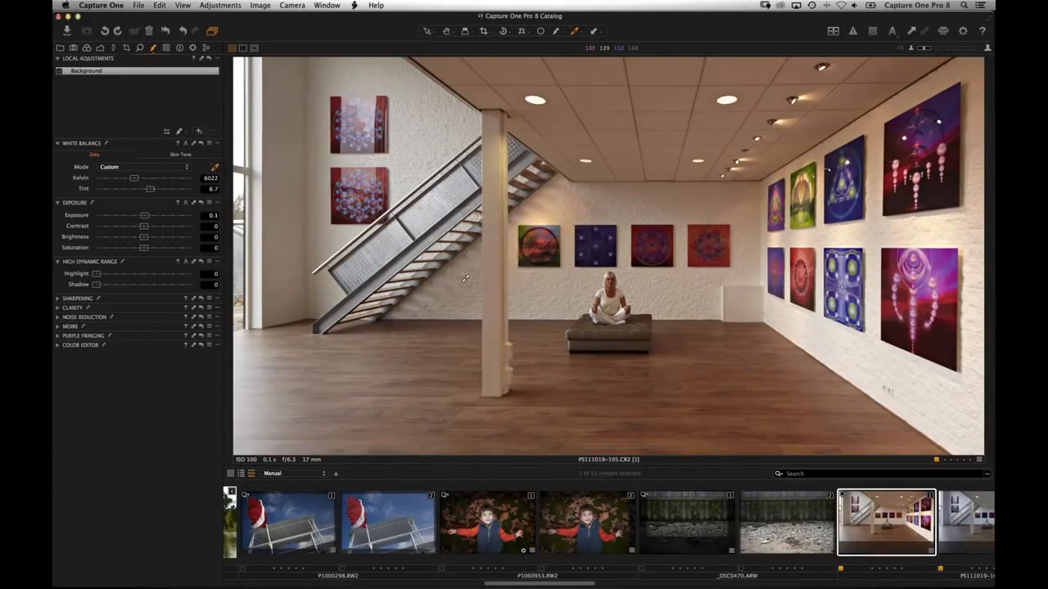
click(423, 288)
Step: Select the third variant of the gallery photo and examine the mask of its Local WB layer
scroll(773, 516, right, 10)
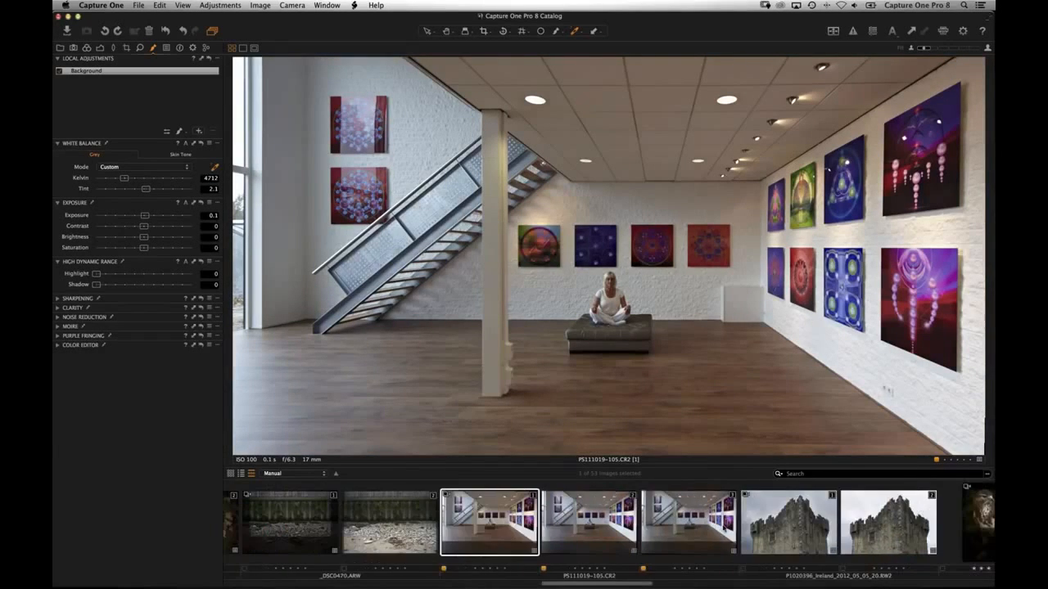
click(599, 520)
click(677, 524)
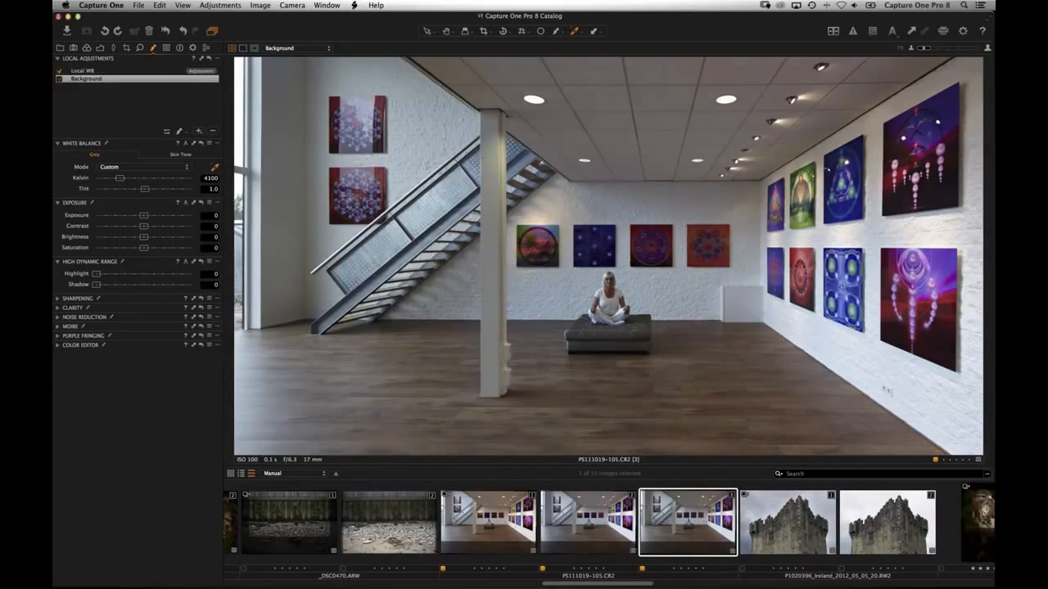
click(114, 70)
key(m)
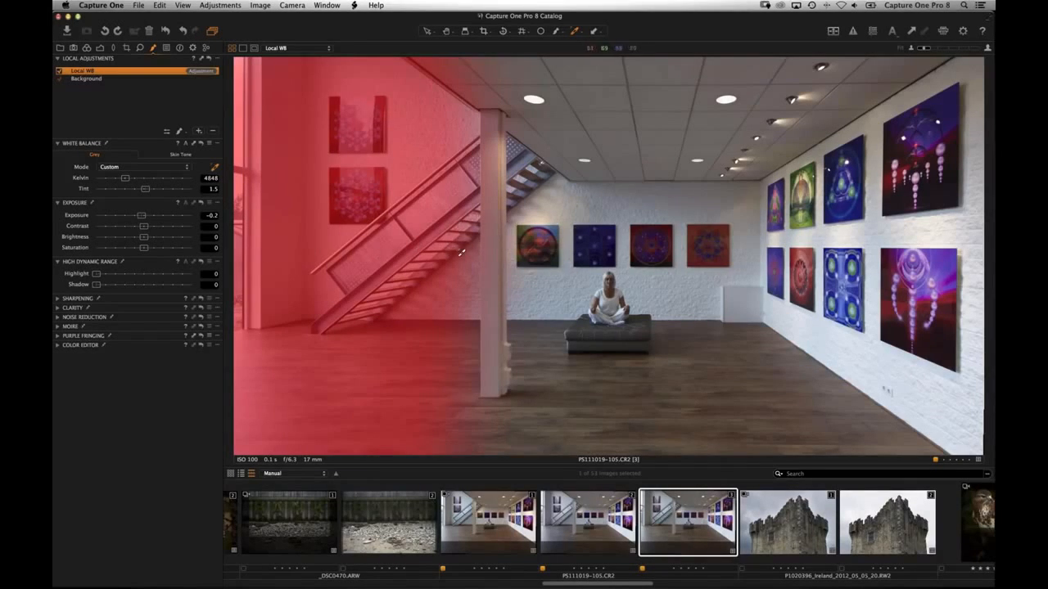
key(m)
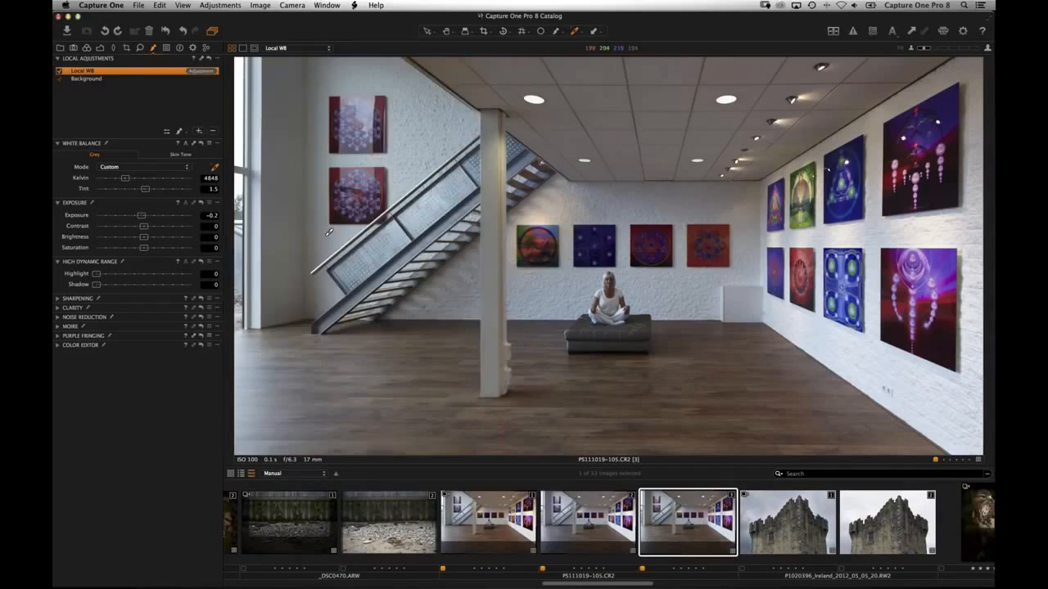
Step: Correct the Background layer's white balance by sampling the back wall and the white wall beneath the paintings near the corner
click(103, 82)
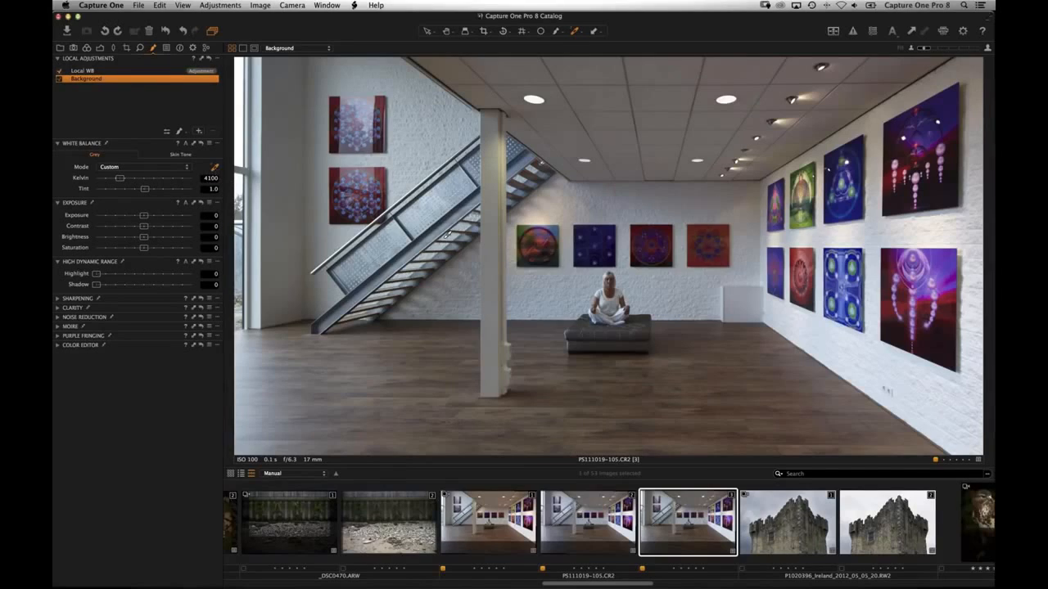
click(651, 286)
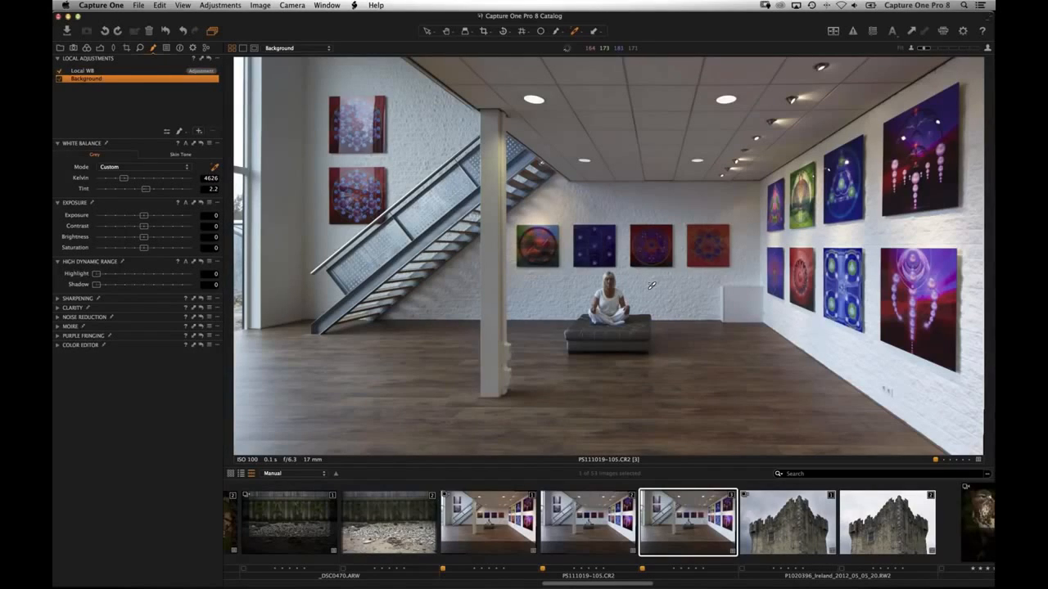
click(785, 311)
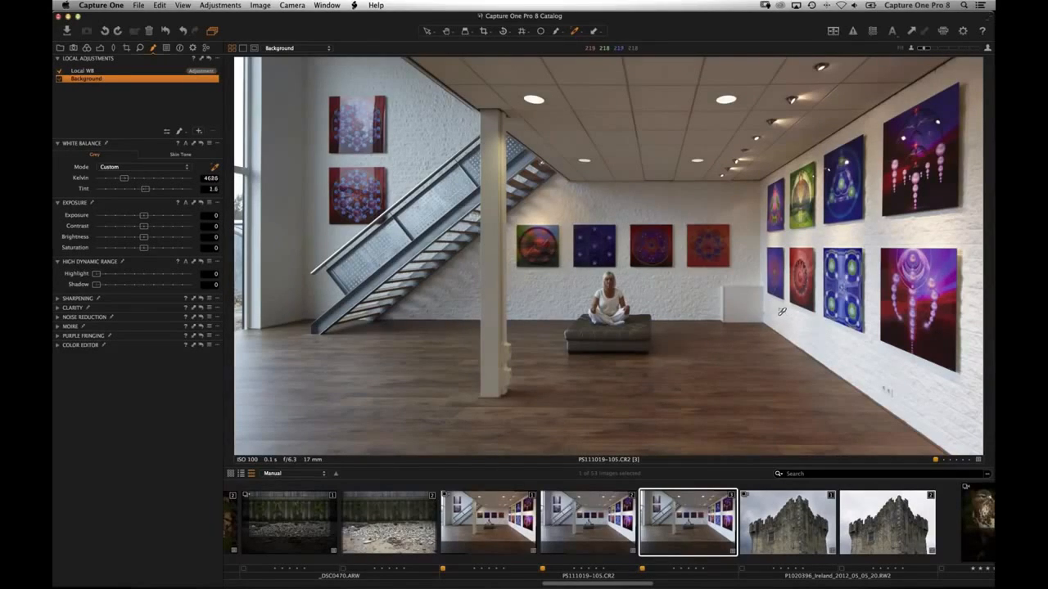
Step: Set the Local WB layer's white balance separately by sampling the wall beside the gallery's tall window
click(105, 71)
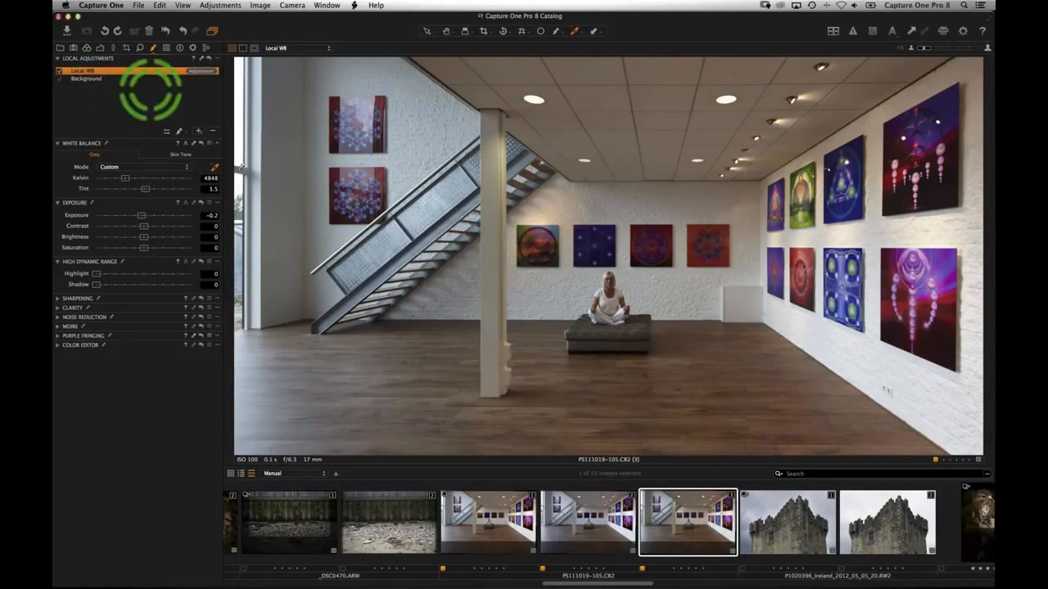
click(259, 250)
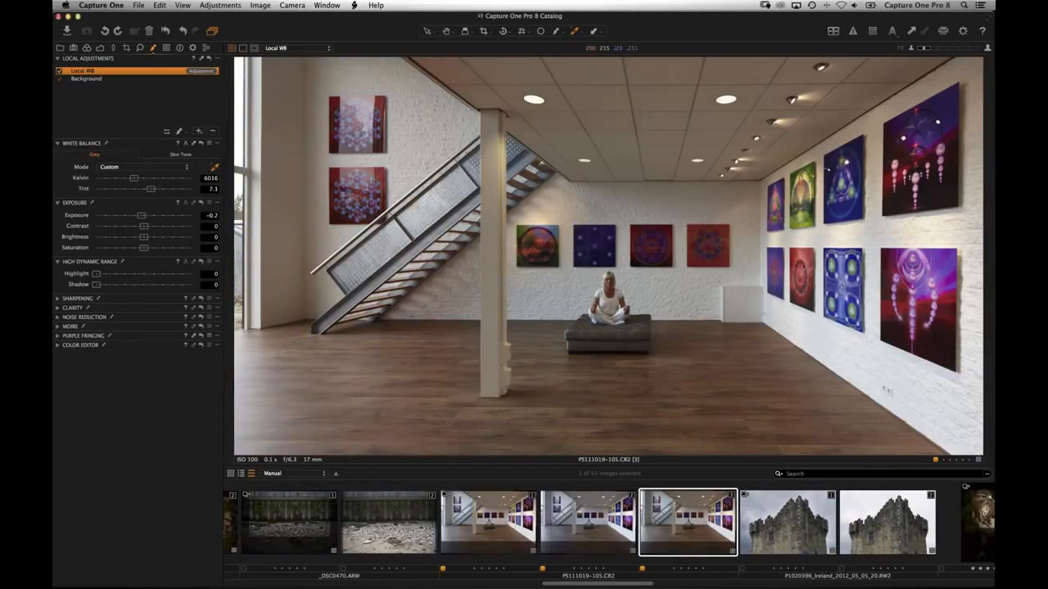
click(758, 251)
Step: Select the second variant of the castle photo P1020396_Ireland_2012_05_05_20.RW2 and activate the Draw Mask brush
scroll(455, 535, right, 5)
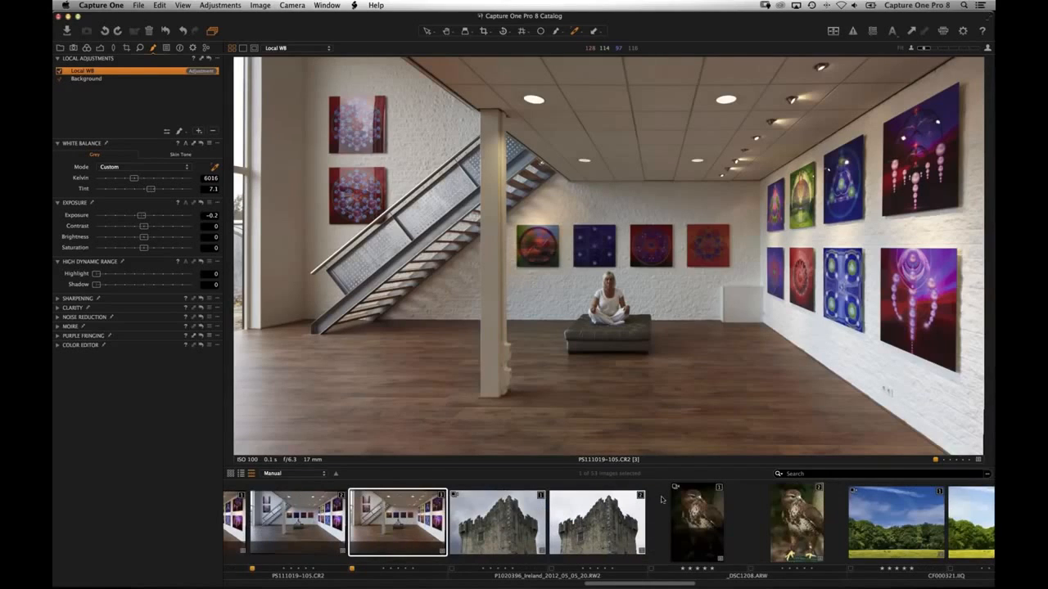
click(566, 538)
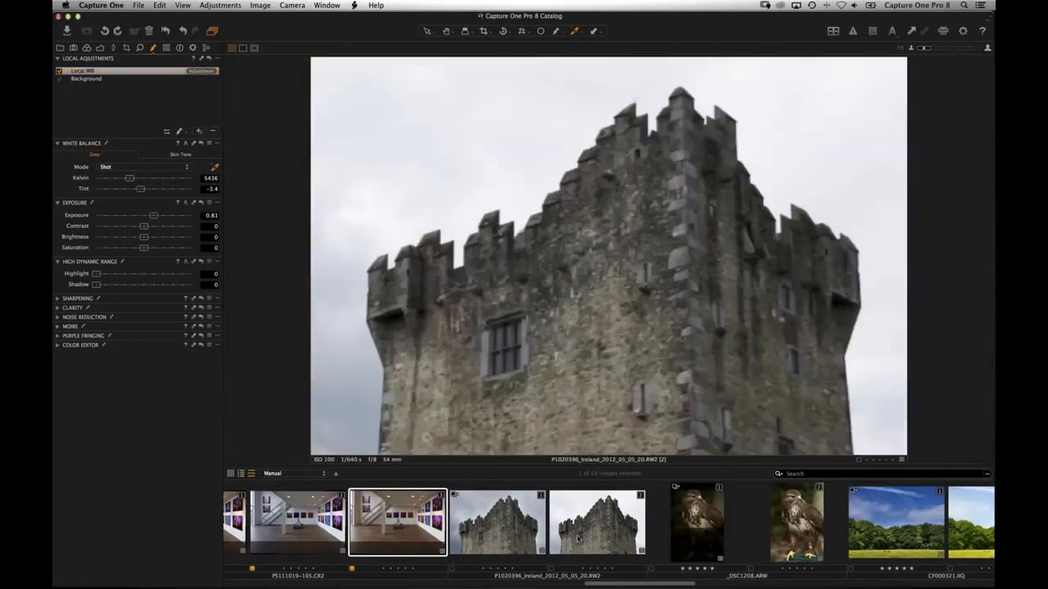
scroll(342, 257, up, 5)
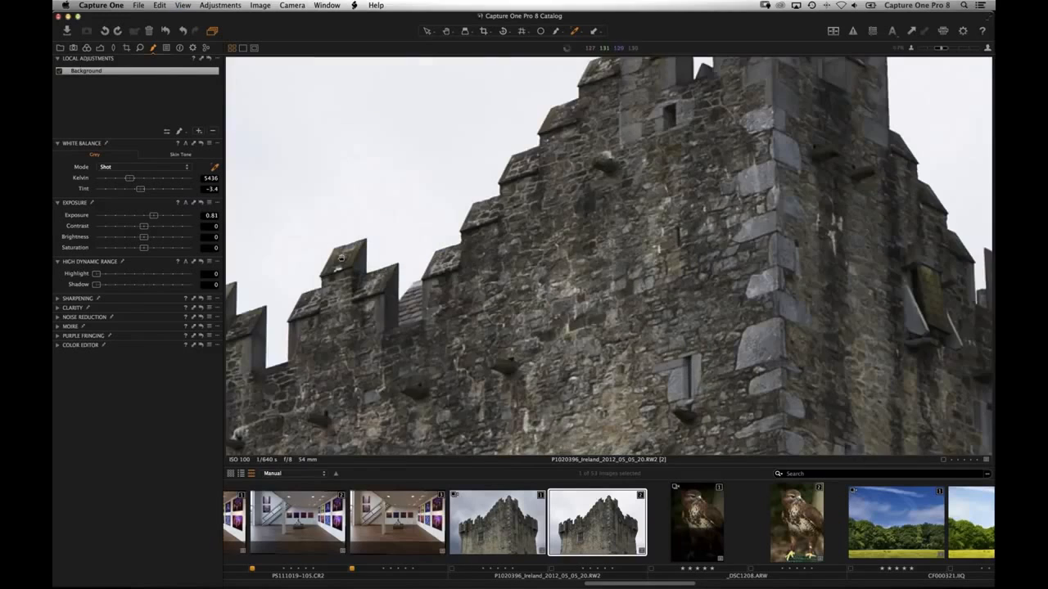
drag(341, 257, 609, 213)
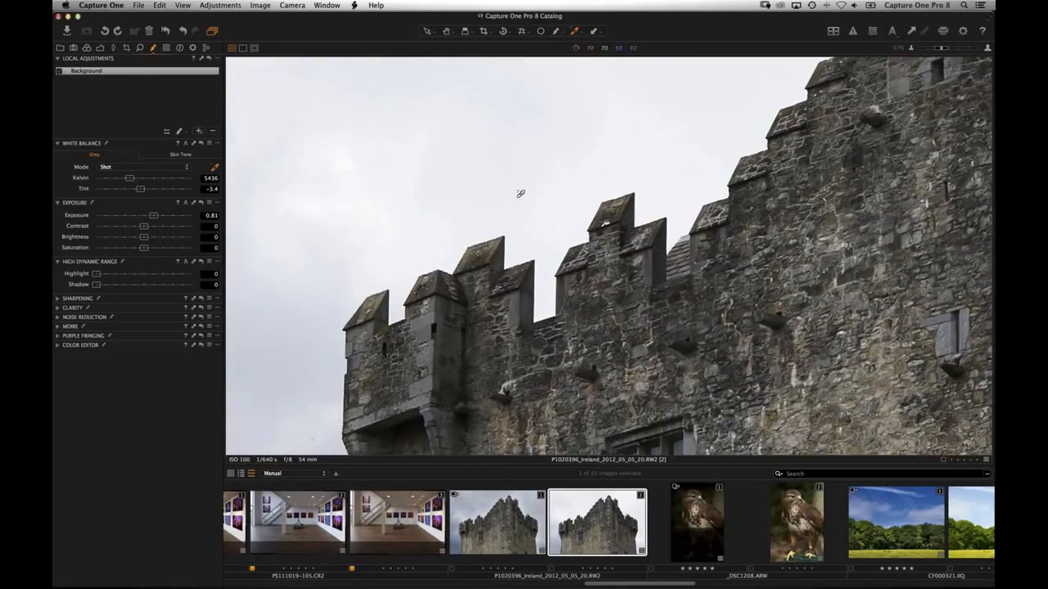
drag(484, 231, 489, 169)
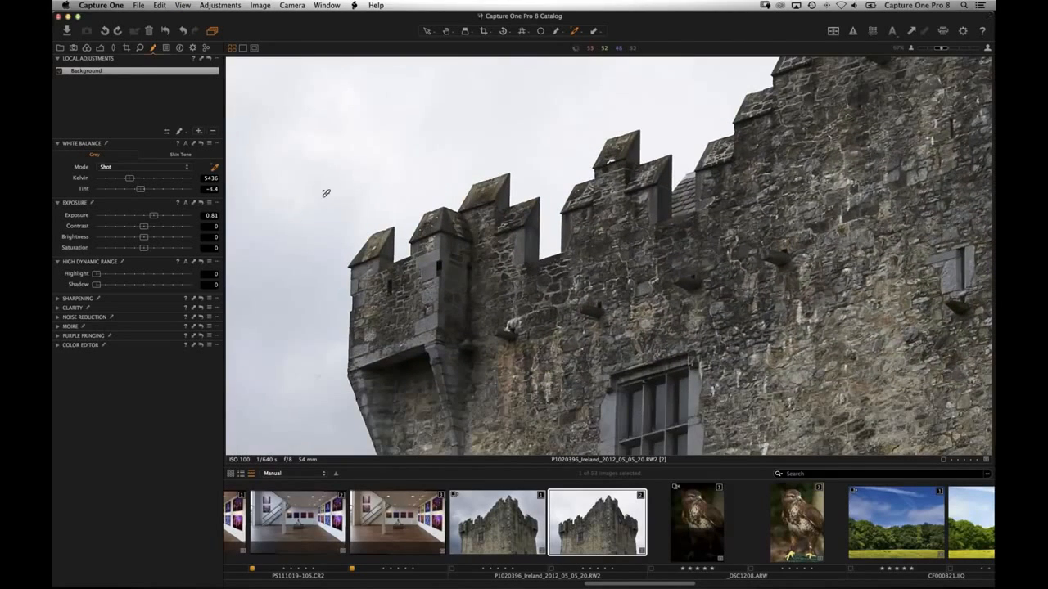
click(180, 132)
click(235, 148)
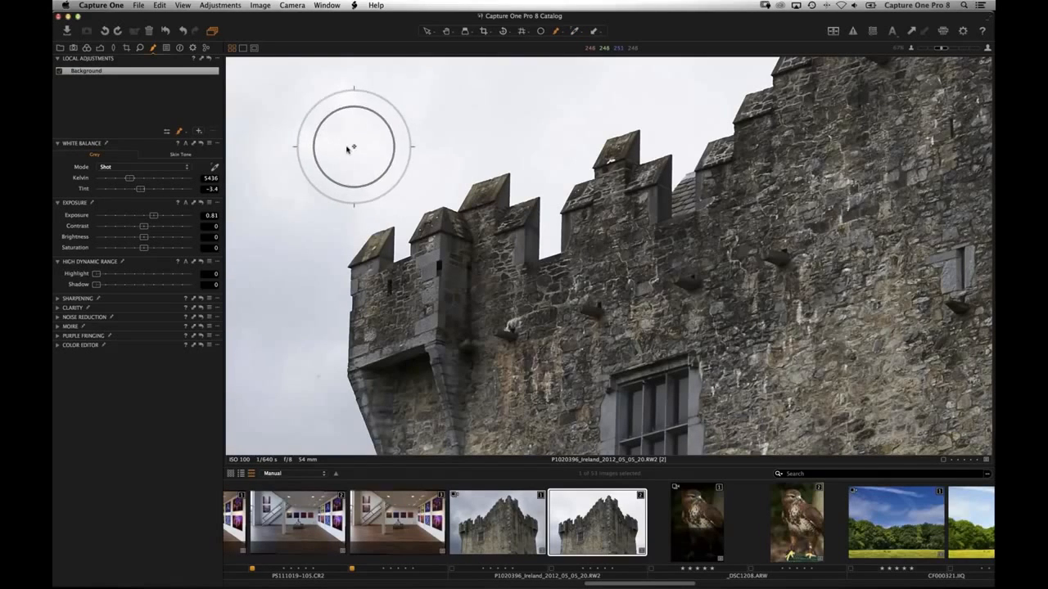
Step: Set the exposure of the castle photo's Background layer to 0.91
key(super+comma)
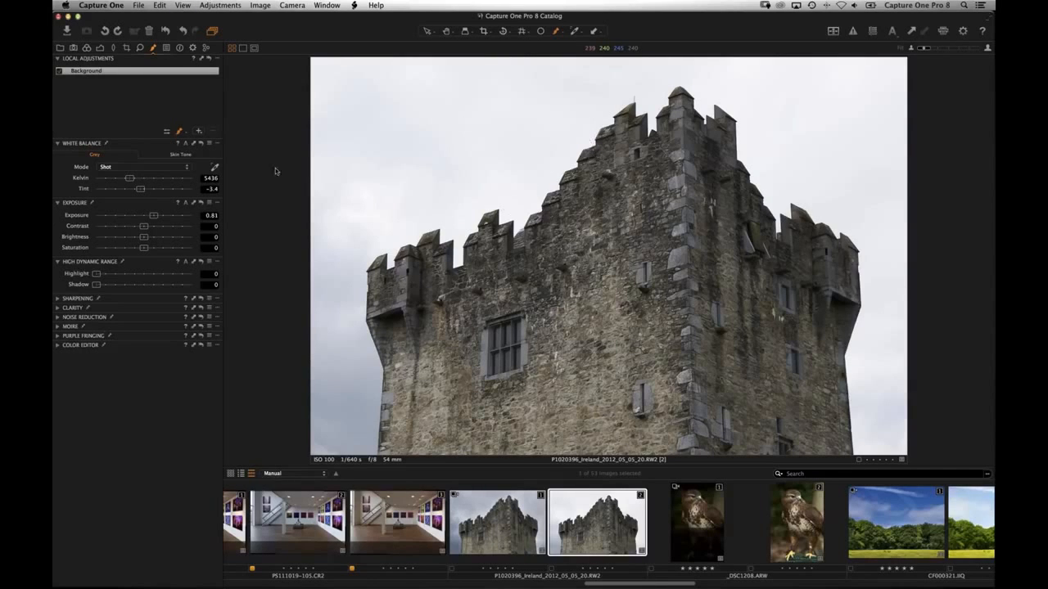
mouse_move(142, 217)
mouse_down()
mouse_move(127, 216)
mouse_move(157, 215)
mouse_up()
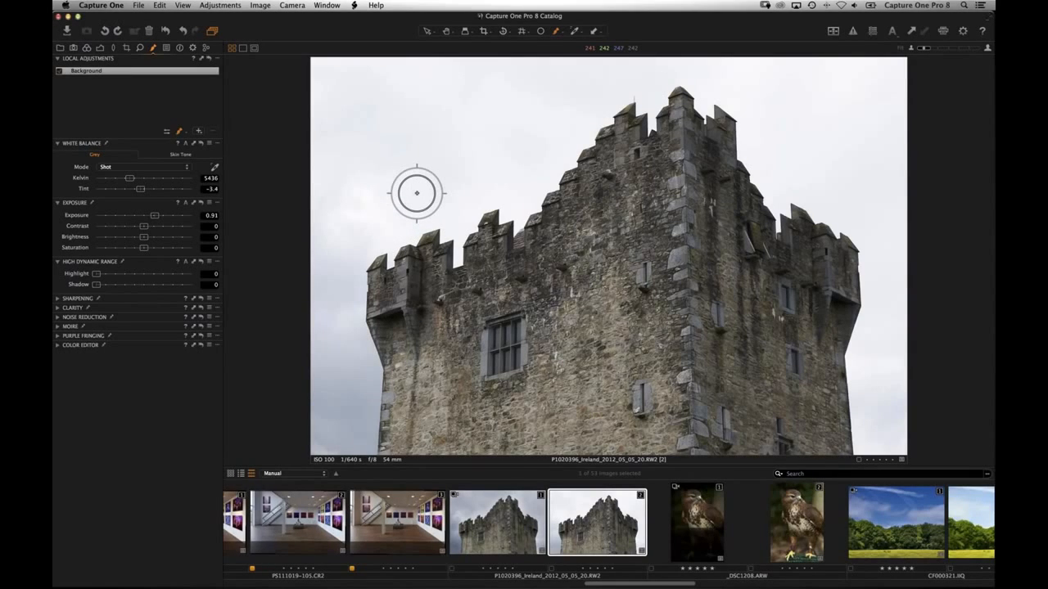
key(super+b)
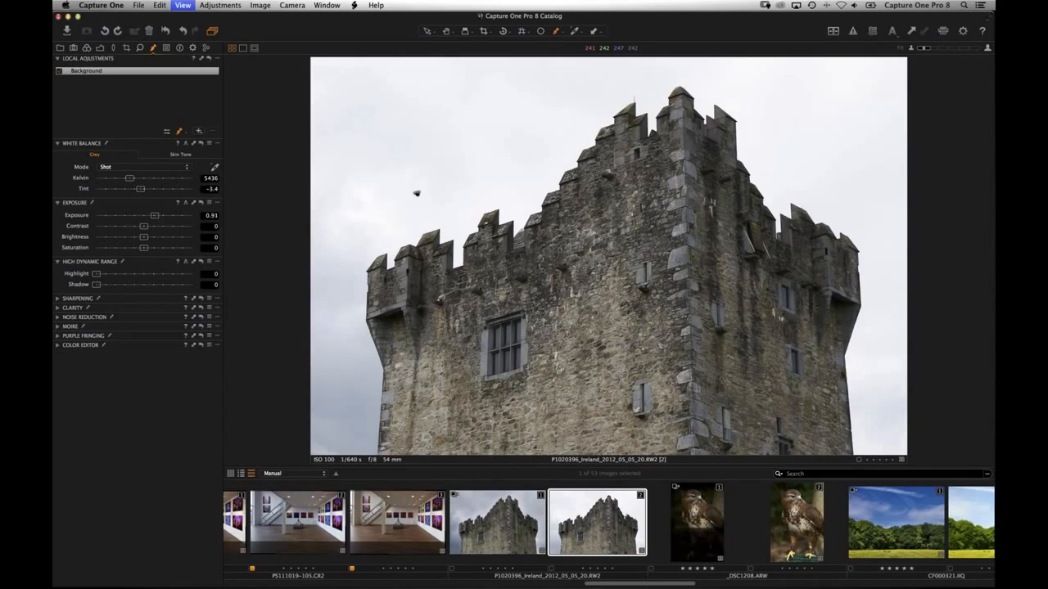
Step: Turn on Auto Mask for the brush and set the mask to display only when drawing
key(super+plus)
drag(360, 234, 471, 208)
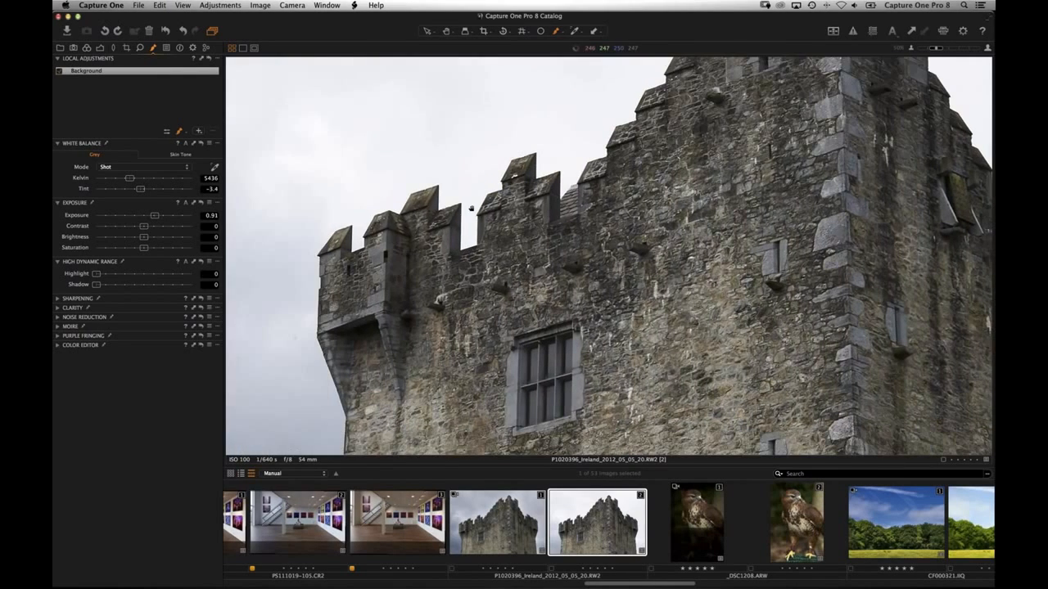
right_click(308, 136)
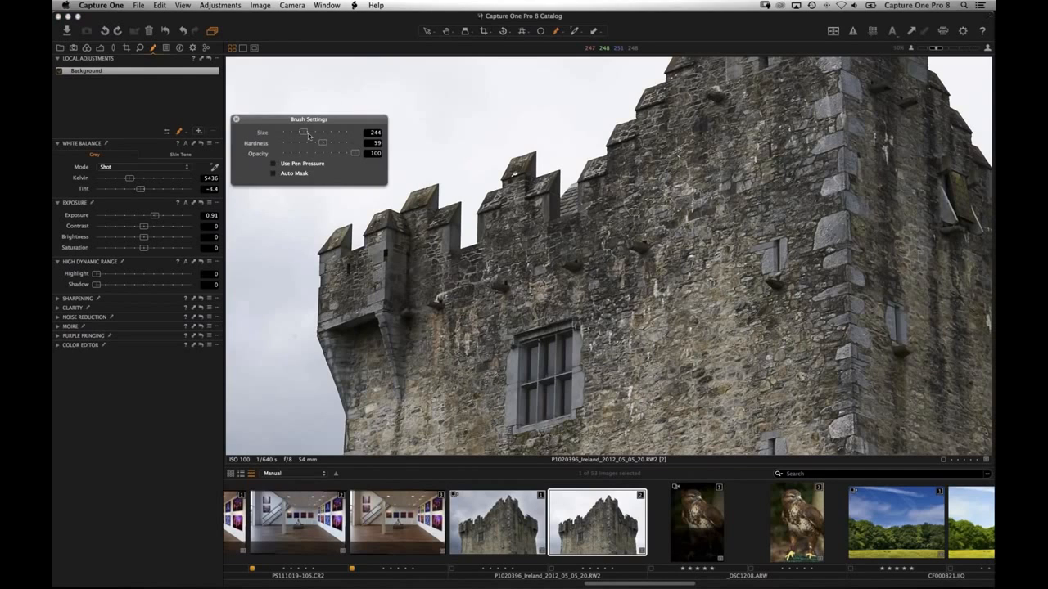
click(274, 174)
key(Escape)
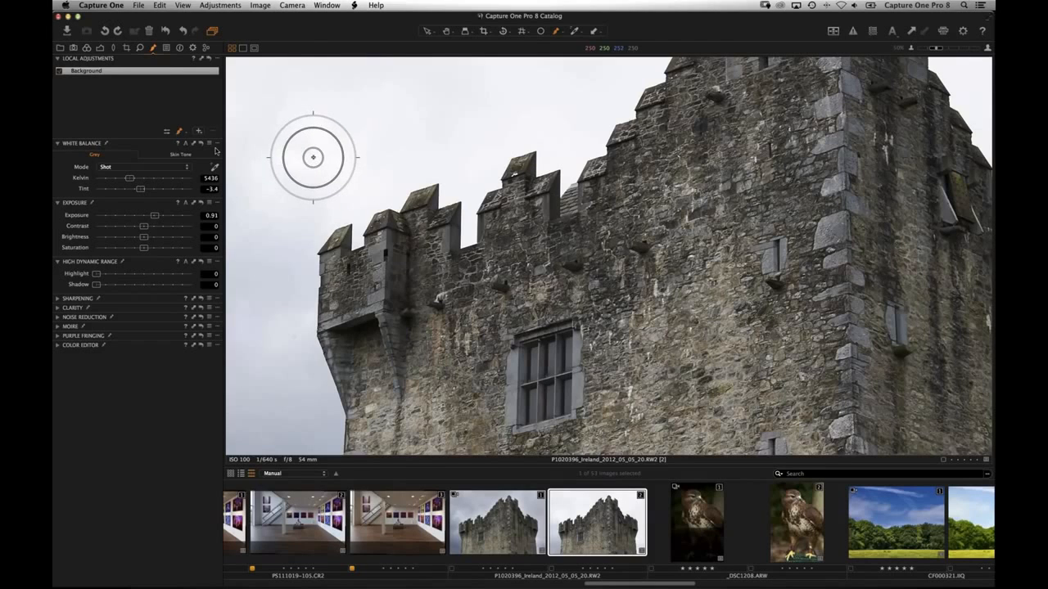
click(180, 132)
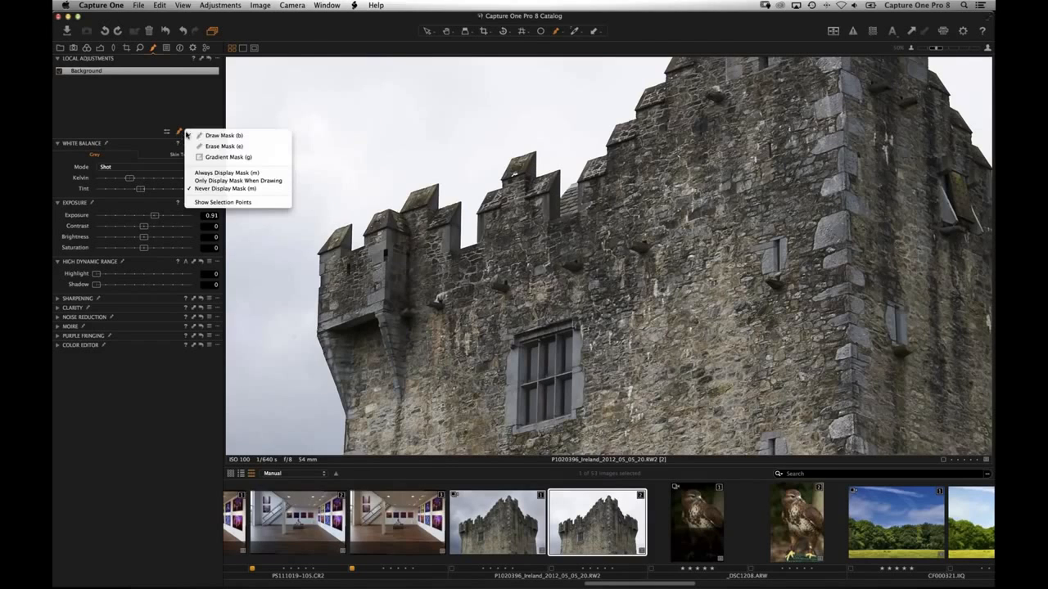
click(274, 180)
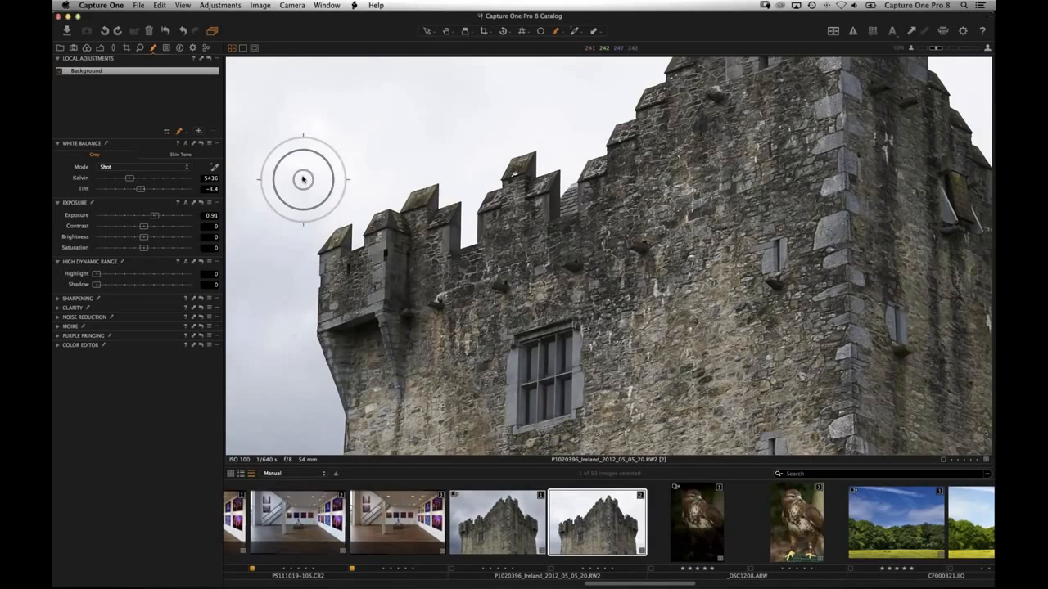
Step: Paint a mask on a new adjustment layer over the sky along the outer edge of the left corner turret
key(super+plus)
key(space)
drag(286, 155, 413, 137)
mouse_move(324, 140)
mouse_down()
mouse_move(307, 137)
mouse_move(348, 203)
mouse_up()
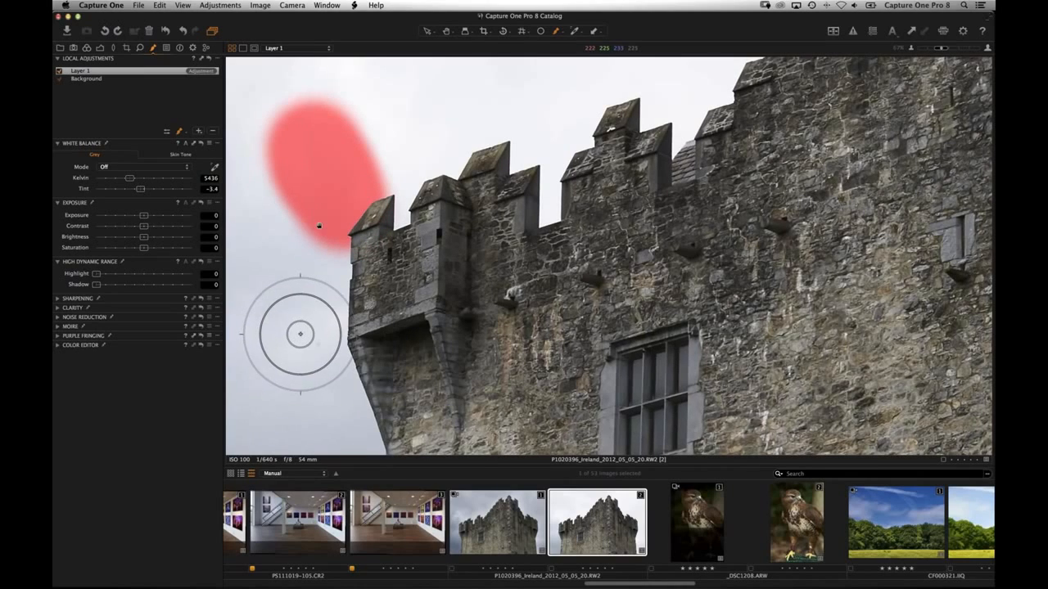
mouse_move(320, 228)
mouse_down()
mouse_move(325, 374)
mouse_move(361, 449)
mouse_up()
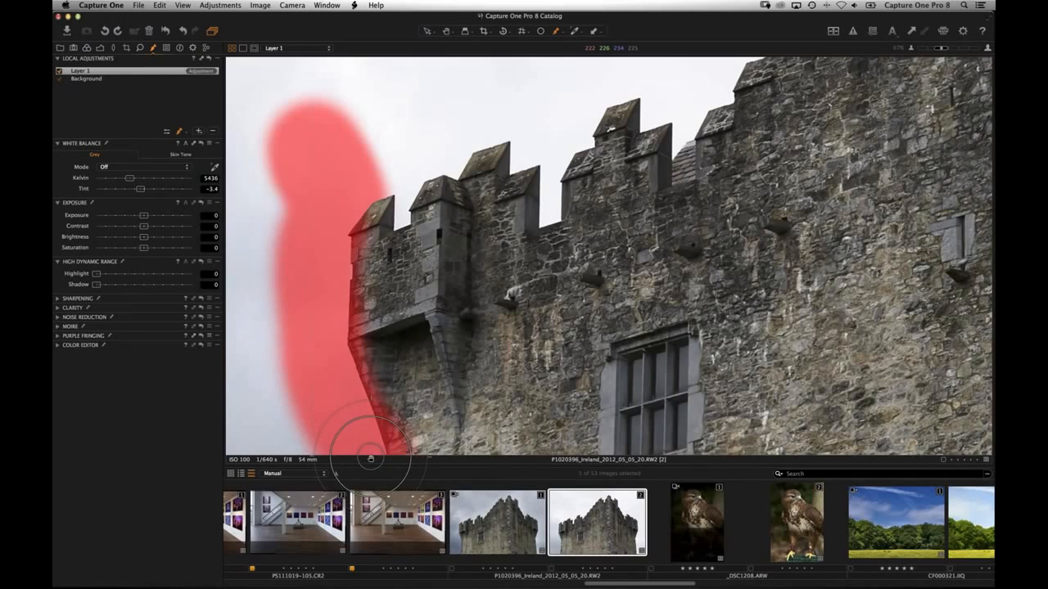
Step: Enlarge the brush to size 610 and extend the mask over the sky above the left corner turret
mouse_move(401, 155)
mouse_down()
mouse_move(379, 159)
mouse_move(408, 177)
mouse_move(416, 128)
mouse_up()
right_click(413, 124)
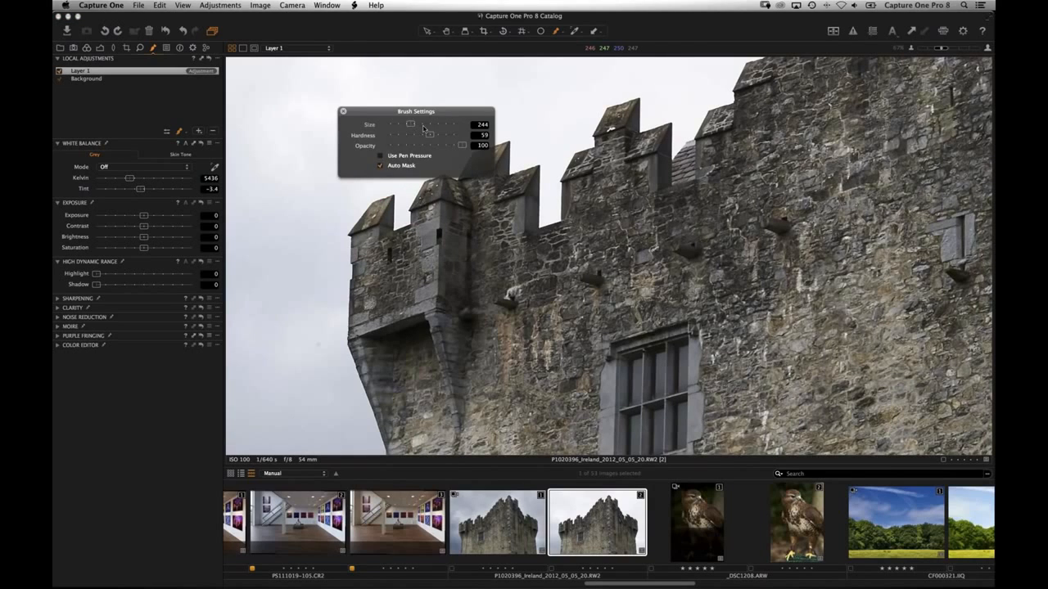
click(343, 112)
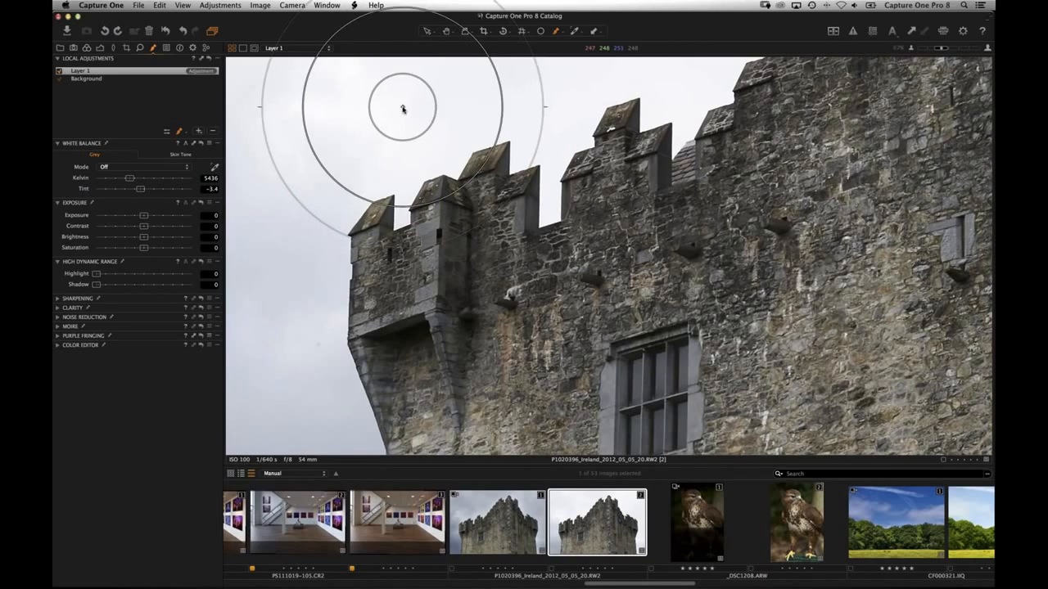
drag(402, 122, 398, 136)
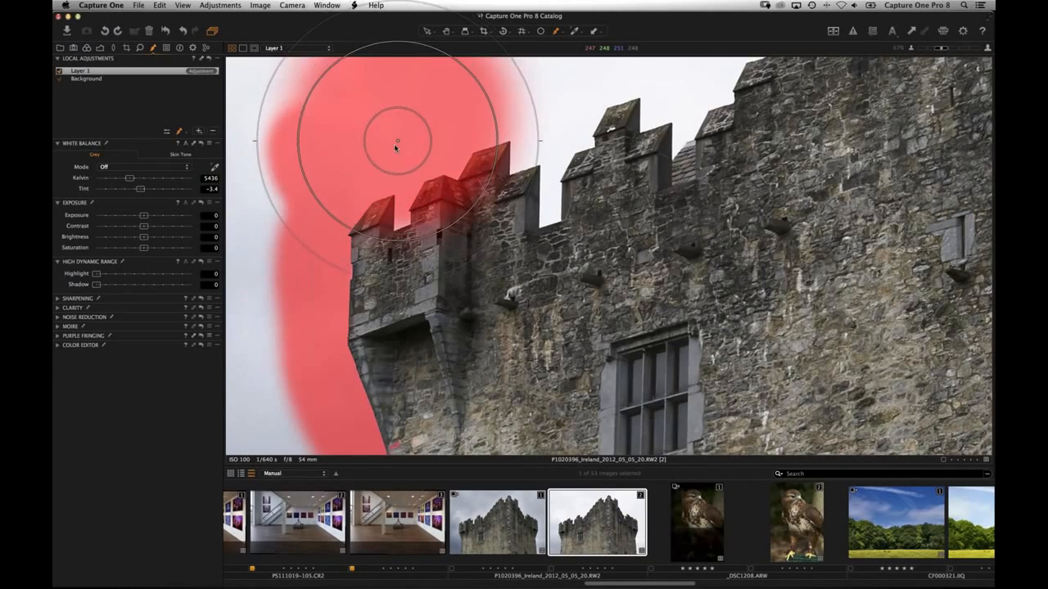
drag(341, 109, 544, 94)
Step: Continue the sky mask along the stepped battlements up towards the castle's highest tower
key(space)
drag(457, 238, 456, 240)
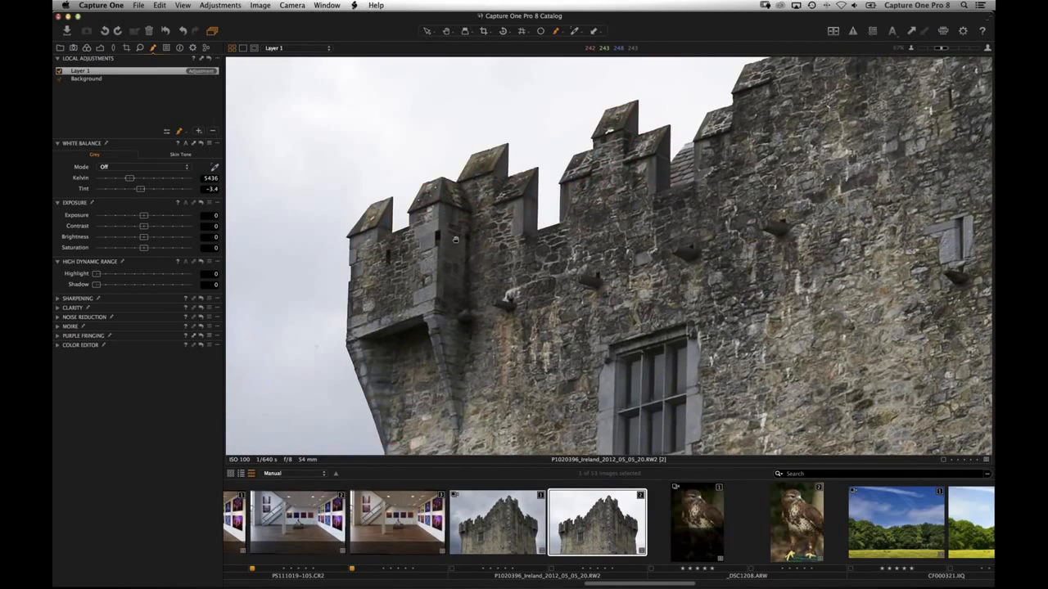
scroll(456, 240, up, 5)
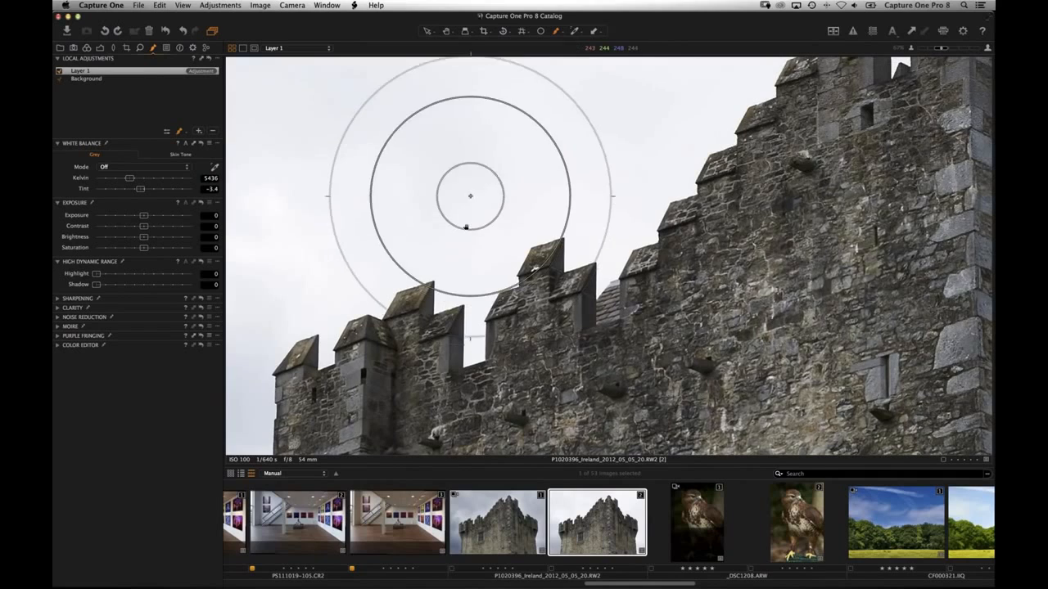
drag(468, 243, 468, 264)
drag(597, 164, 616, 200)
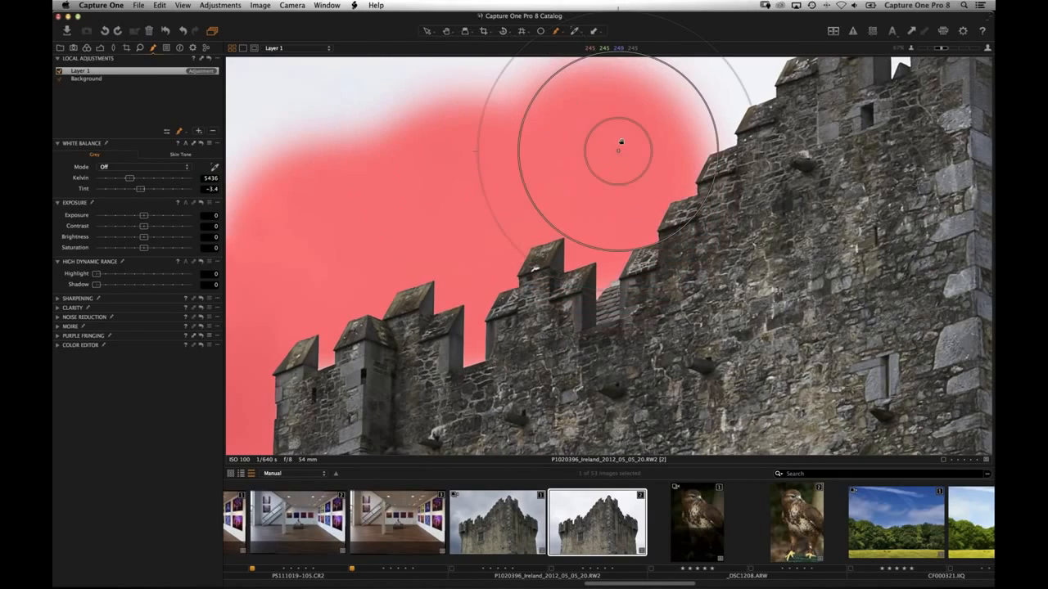
mouse_move(509, 252)
mouse_down()
mouse_move(514, 271)
mouse_move(579, 198)
mouse_move(382, 208)
mouse_move(533, 188)
mouse_move(609, 151)
mouse_move(679, 91)
mouse_up()
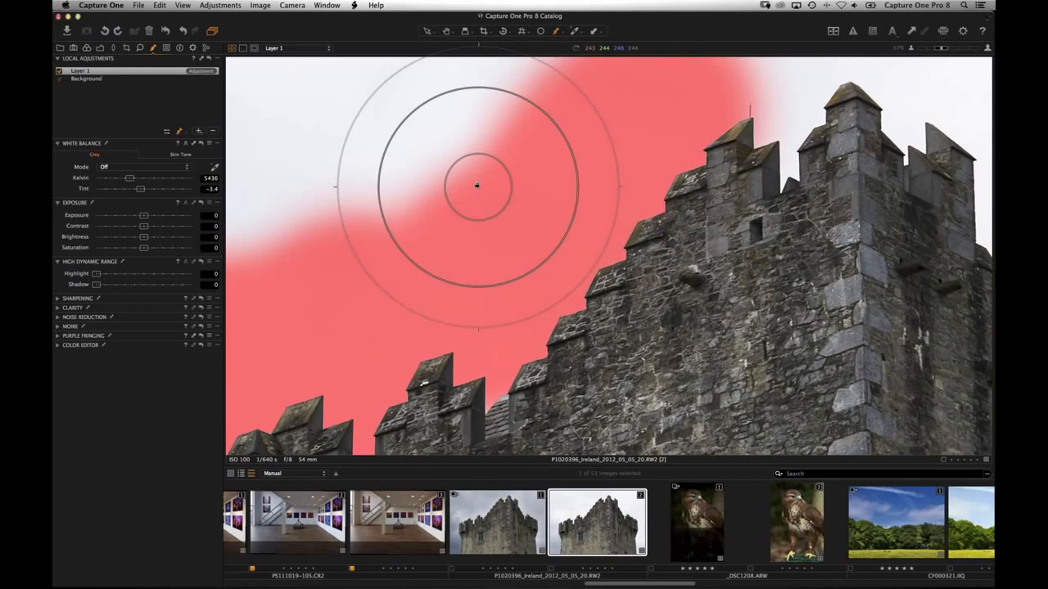
drag(446, 302, 303, 343)
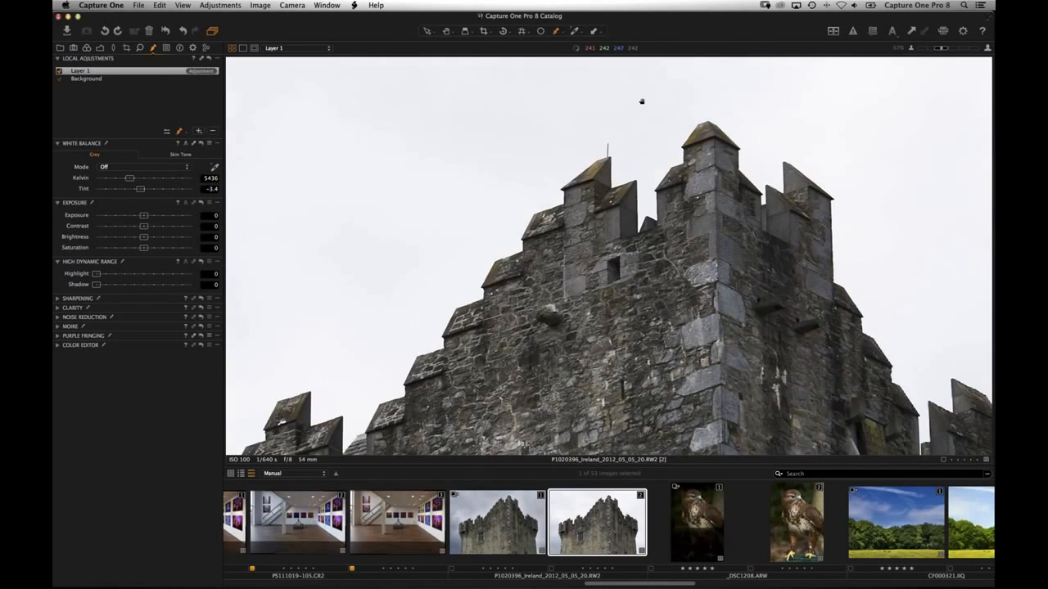
drag(645, 103, 645, 139)
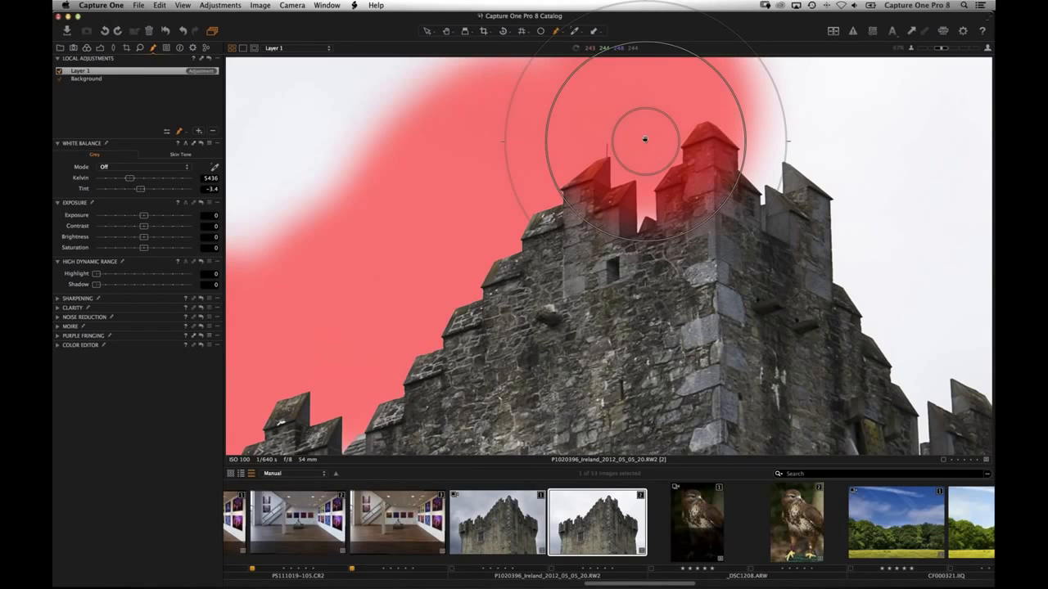
key(super+z)
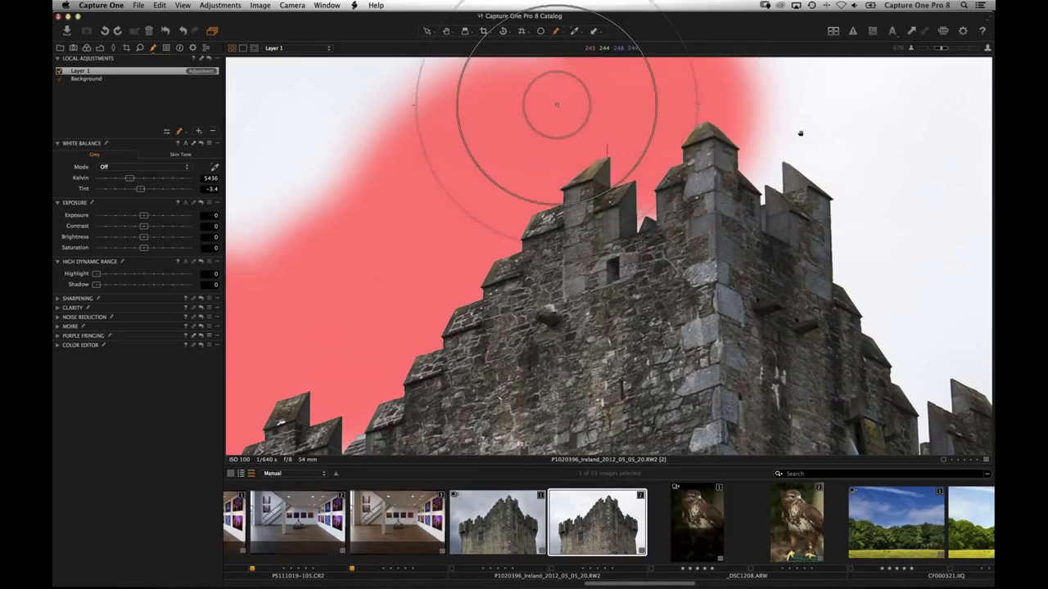
Step: Increase the brush hardness and paint the mask over the sky to the right of the castle's highest tower
drag(833, 130, 627, 126)
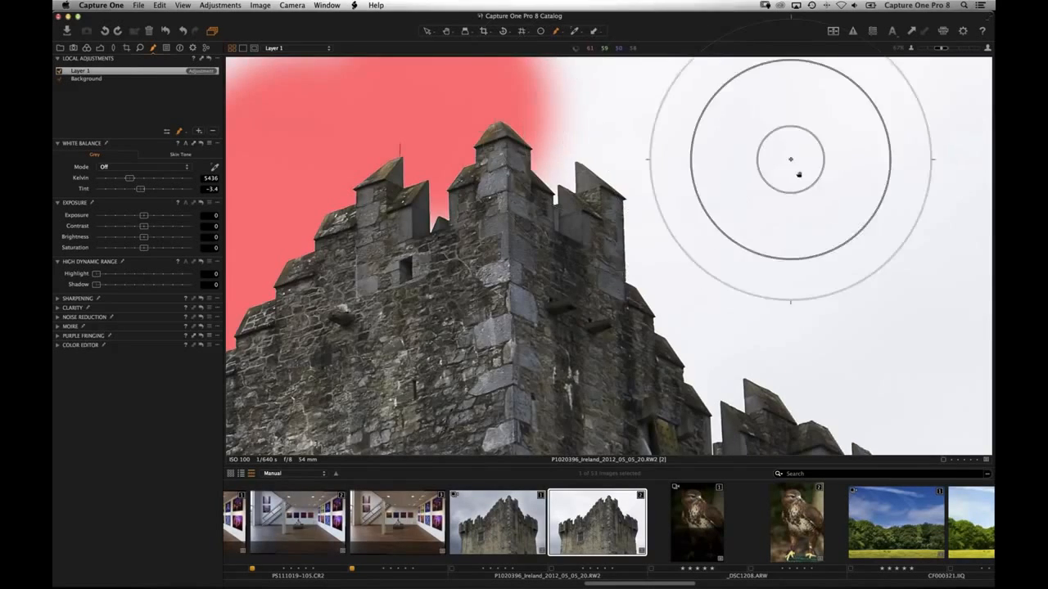
right_click(798, 174)
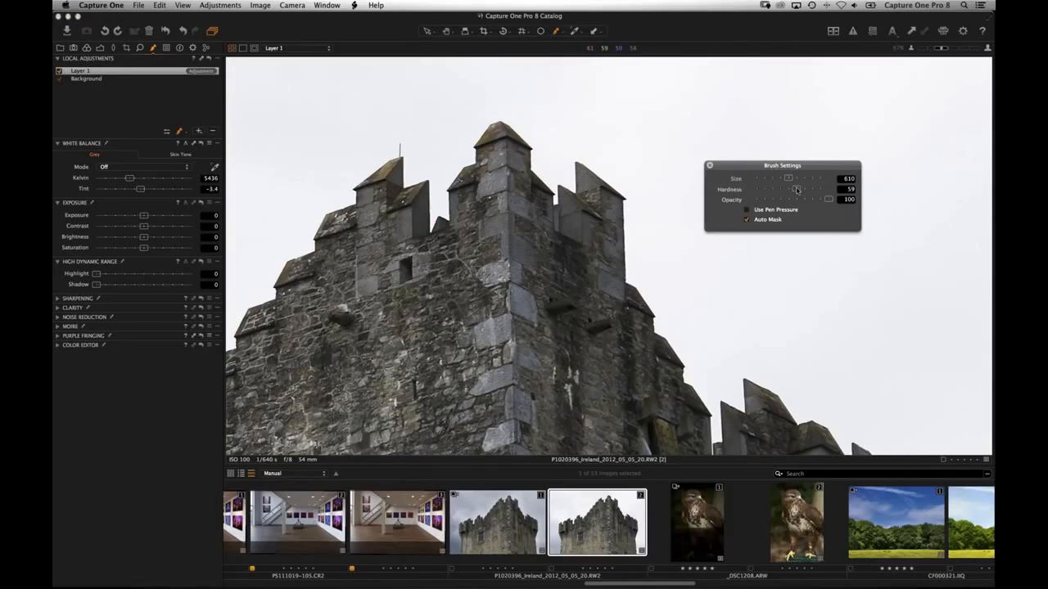
click(709, 166)
mouse_move(639, 135)
mouse_down()
mouse_move(611, 123)
mouse_move(613, 134)
mouse_up()
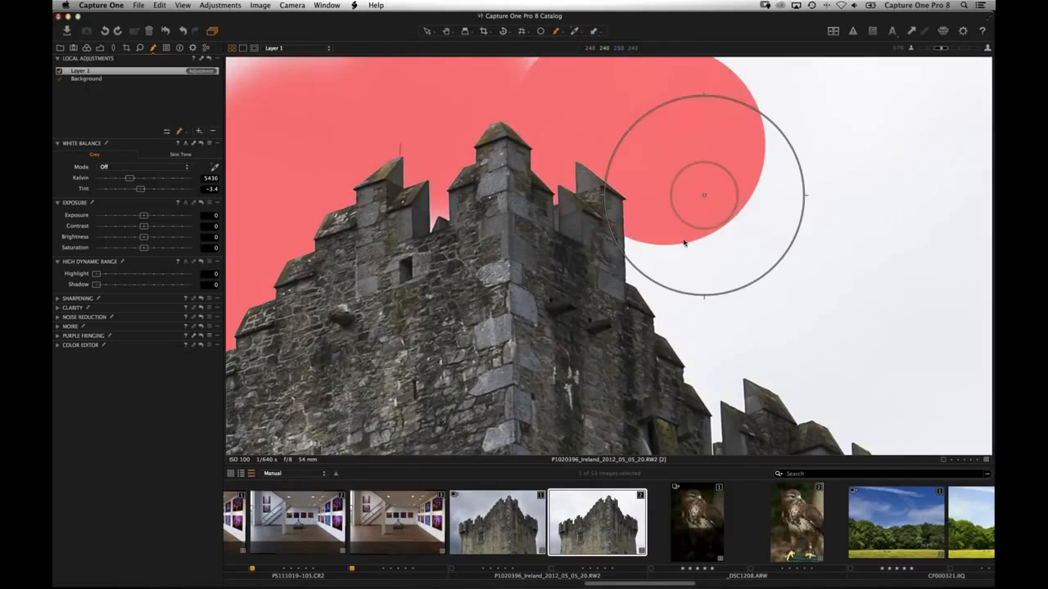
drag(705, 196, 678, 256)
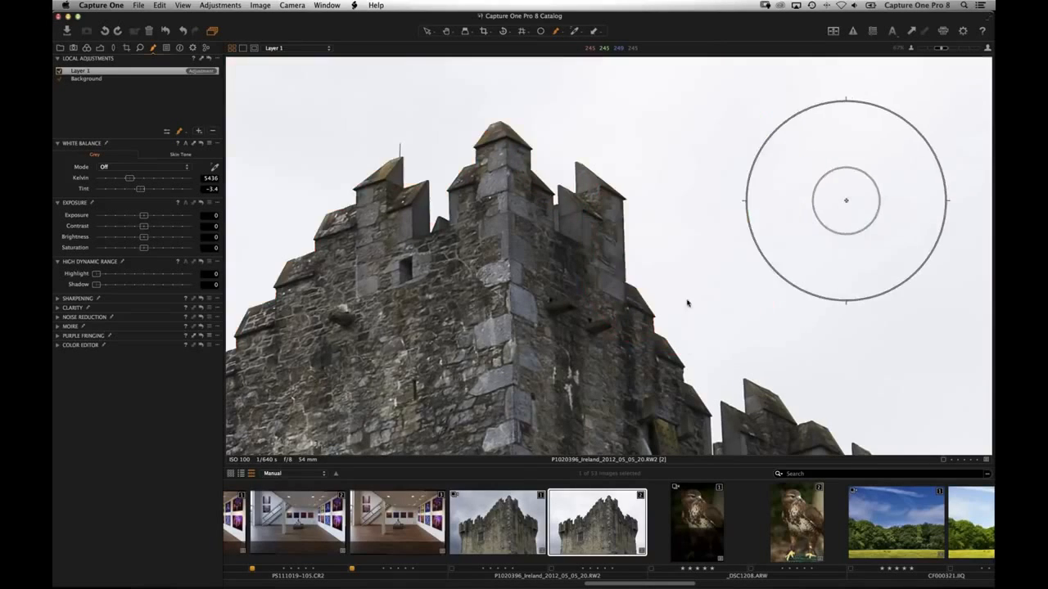
mouse_move(696, 295)
mouse_down()
mouse_move(718, 332)
mouse_move(835, 225)
mouse_up()
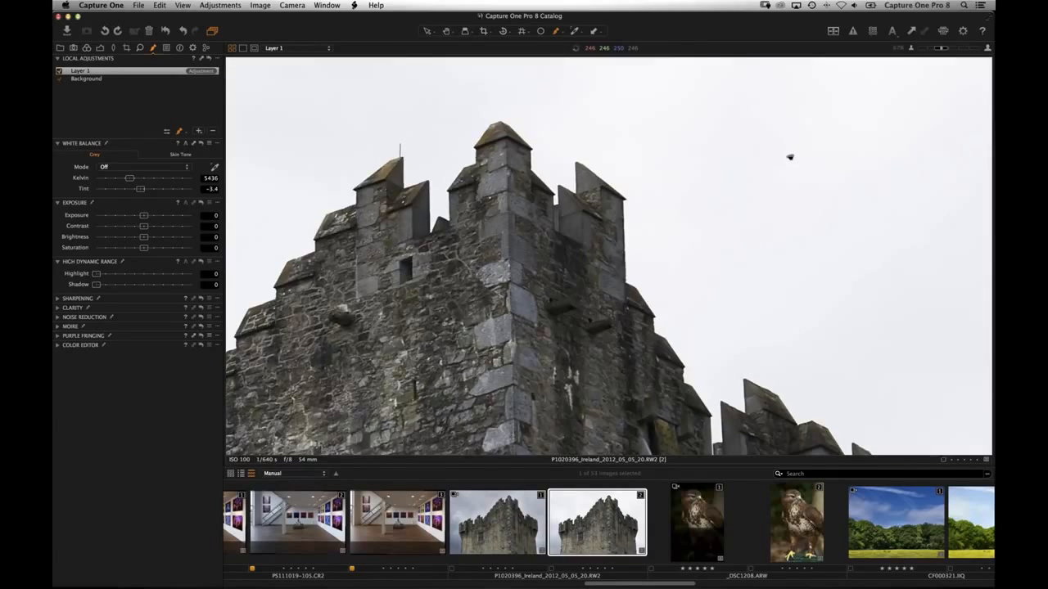
Step: Darken the masked sky by setting Layer 1's exposure to -0.97
key(comma)
drag(143, 215, 132, 219)
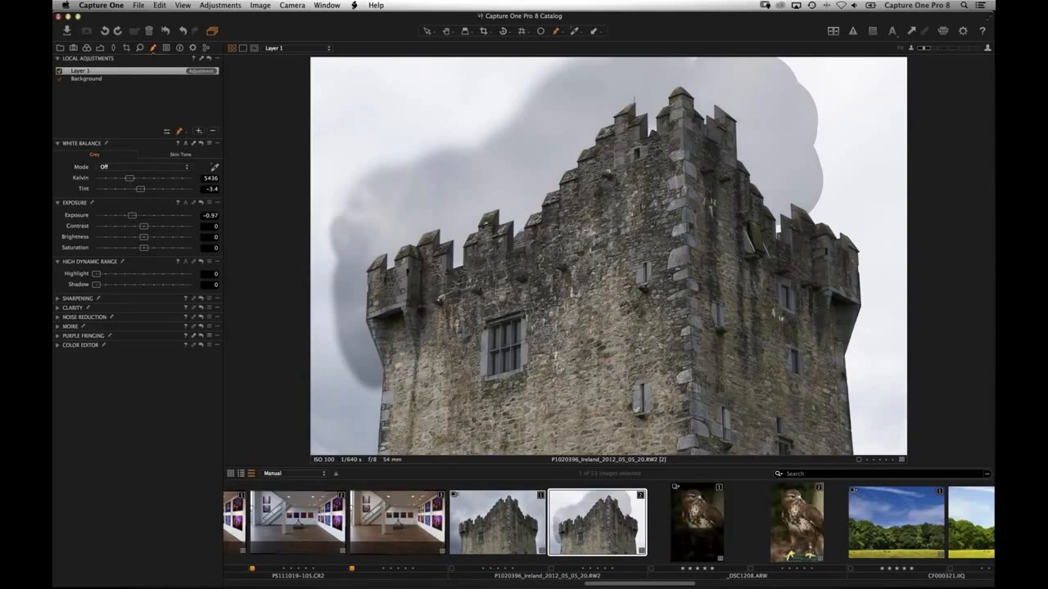
Step: Invert Layer 1's sky mask on the castle photo and invert it back
click(220, 60)
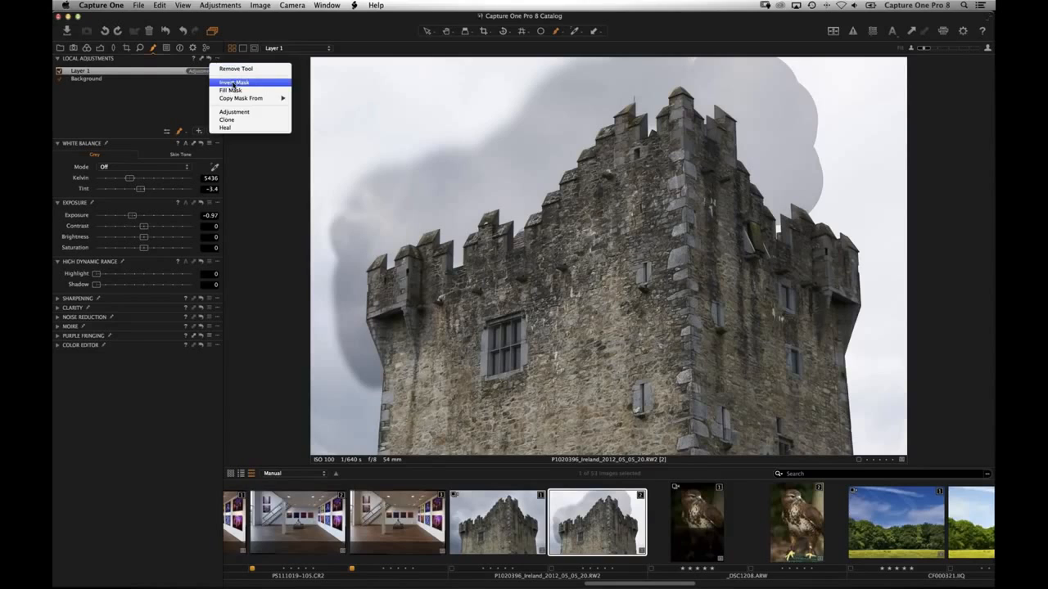
click(241, 87)
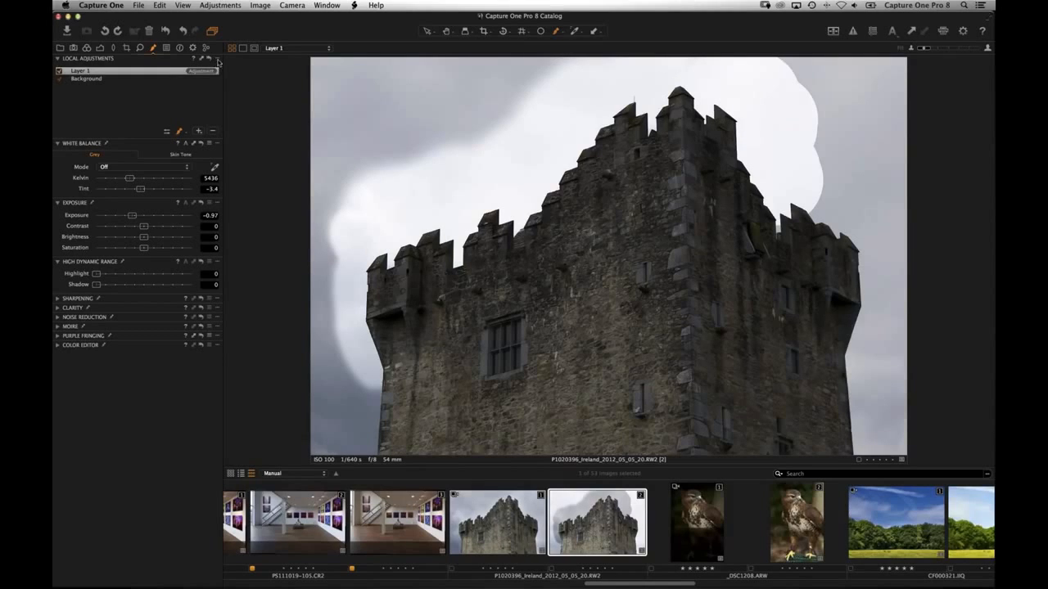
click(218, 60)
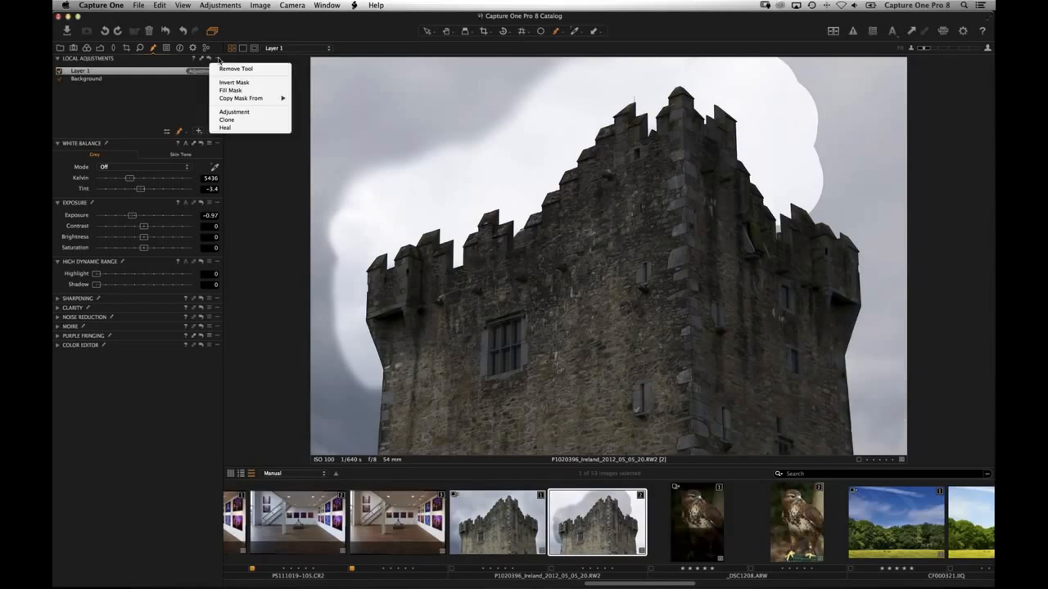
click(239, 82)
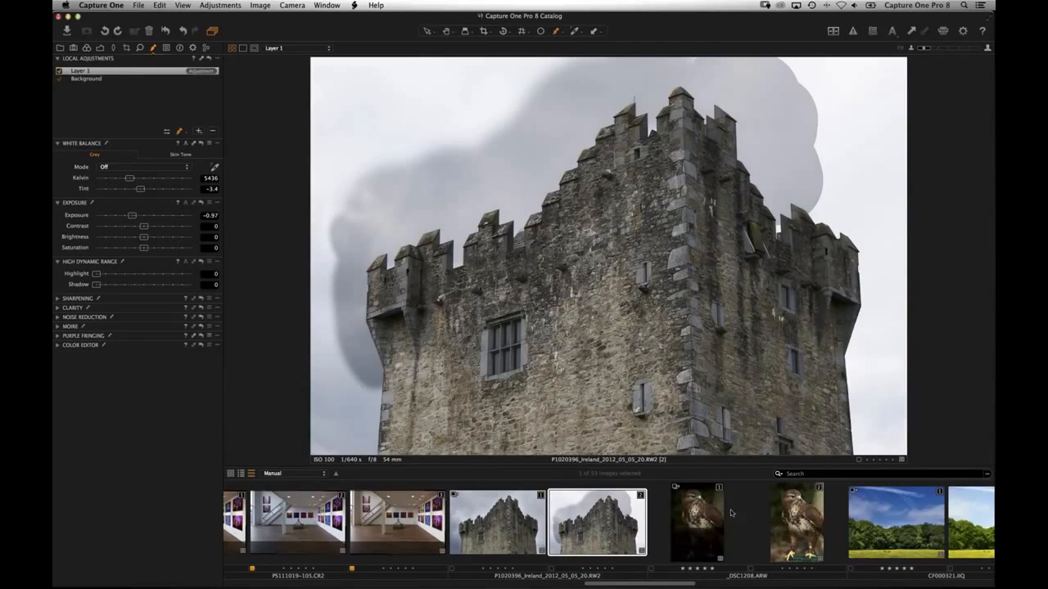
Step: Open the _DSC0467.ARW photo of the mossy S, turn off Auto Mask and set the brush hardness to 74
scroll(645, 513, right, 10)
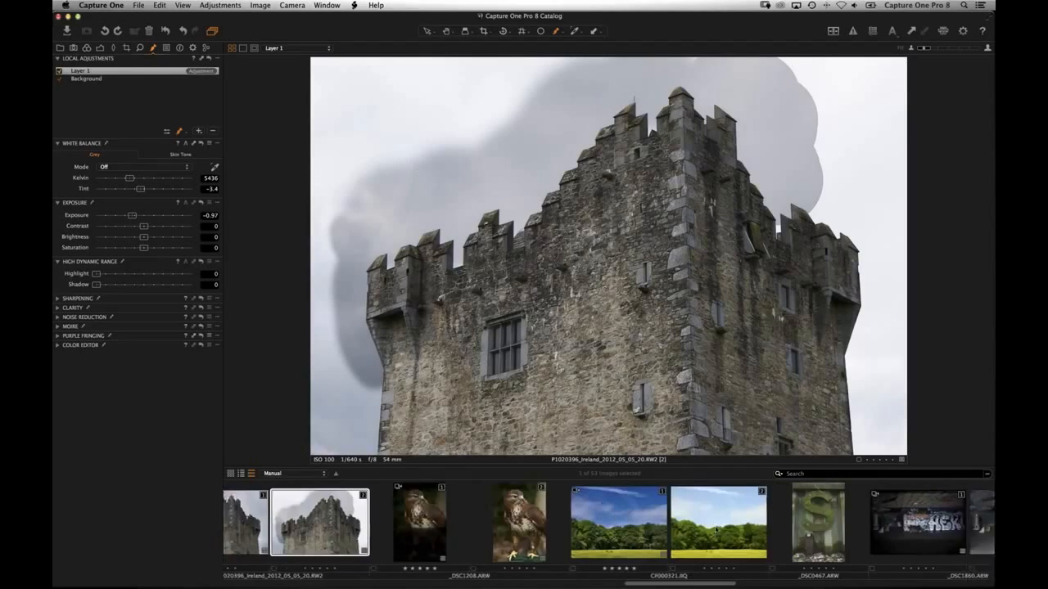
click(525, 536)
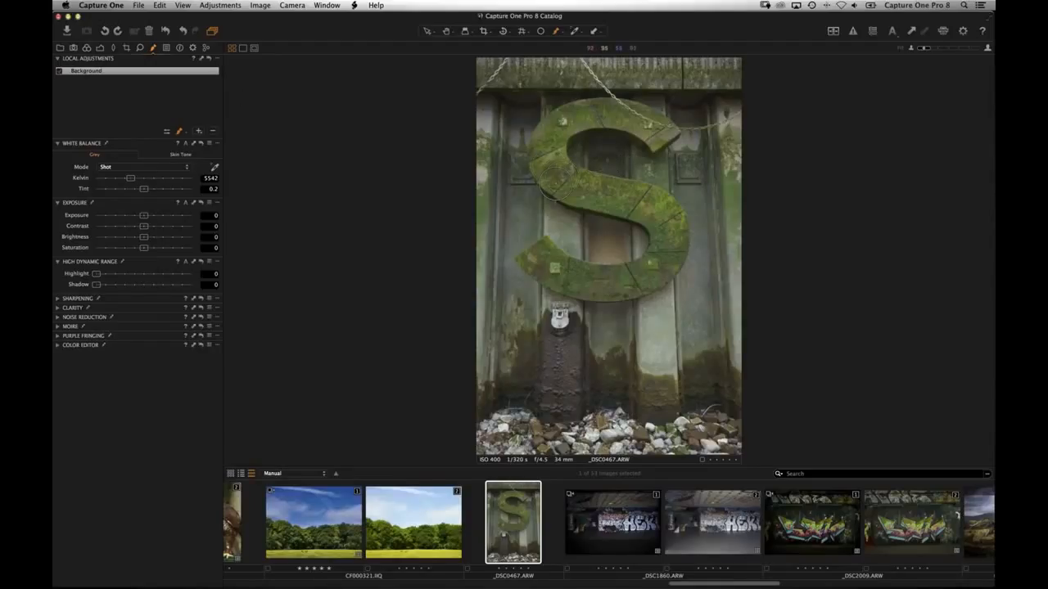
right_click(552, 218)
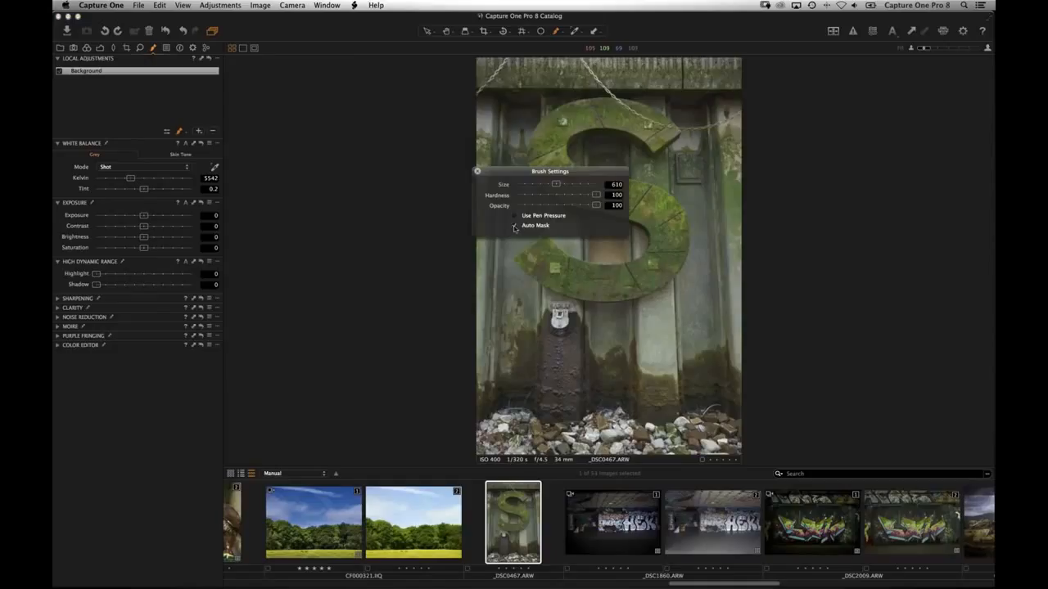
right_click(524, 188)
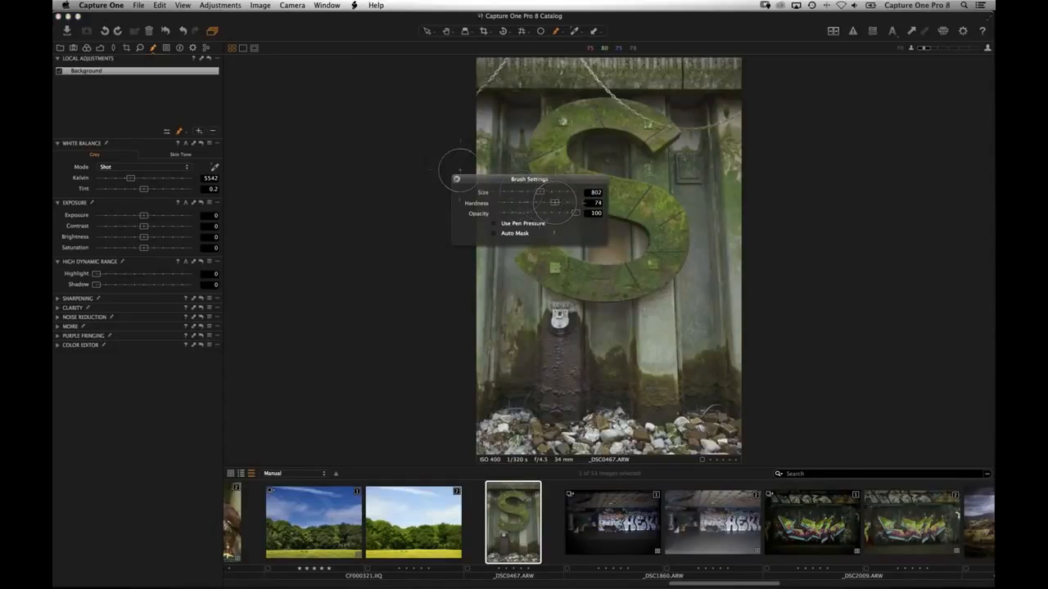
Step: Reduce the brush size and paint a mask over the upper curve and diagonal middle of the mossy S
scroll(592, 171, up, 1)
drag(642, 107, 711, 209)
right_click(709, 210)
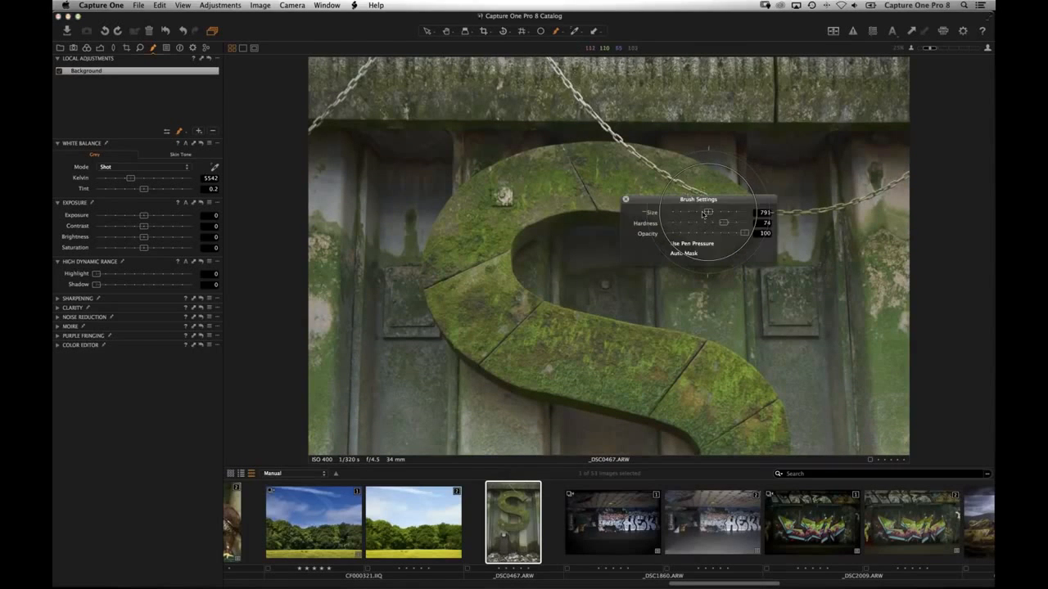
mouse_move(701, 212)
mouse_down()
mouse_move(743, 248)
mouse_move(706, 203)
mouse_move(641, 176)
mouse_move(578, 166)
mouse_move(515, 176)
mouse_move(475, 205)
mouse_move(444, 274)
mouse_move(451, 246)
mouse_move(442, 262)
mouse_move(442, 280)
mouse_move(500, 344)
mouse_move(456, 300)
mouse_move(464, 314)
mouse_move(505, 351)
mouse_move(717, 402)
mouse_move(626, 379)
mouse_move(507, 312)
mouse_move(555, 337)
mouse_move(714, 370)
mouse_move(744, 401)
mouse_move(668, 371)
mouse_up()
click(714, 213)
mouse_move(744, 403)
mouse_down()
mouse_move(748, 410)
mouse_move(483, 283)
mouse_move(488, 253)
mouse_move(480, 255)
mouse_move(516, 215)
mouse_move(600, 184)
mouse_move(720, 243)
mouse_move(709, 216)
mouse_up()
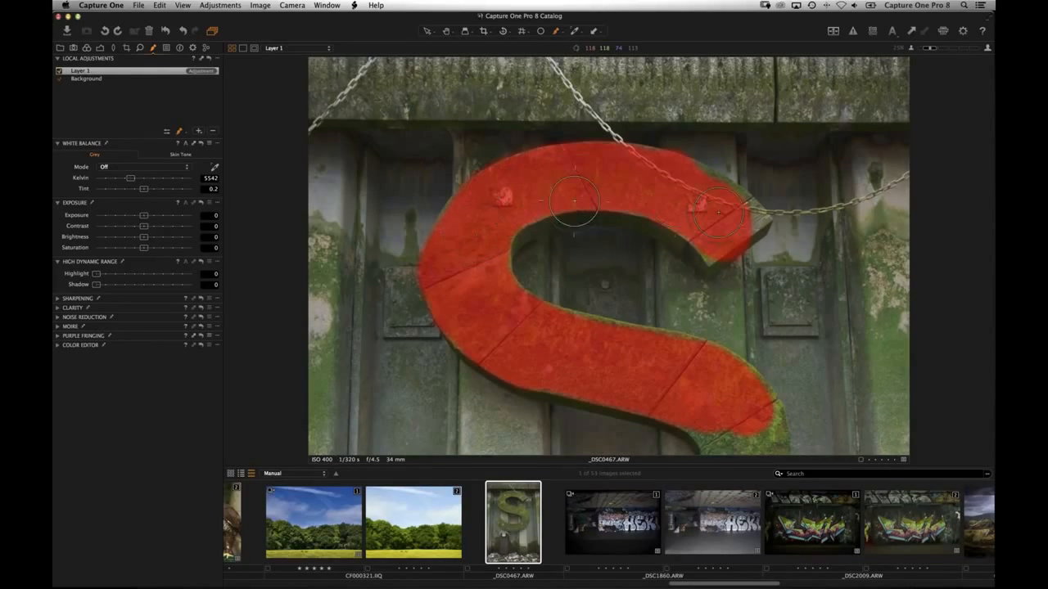
drag(743, 220, 745, 228)
scroll(743, 227, down, 1)
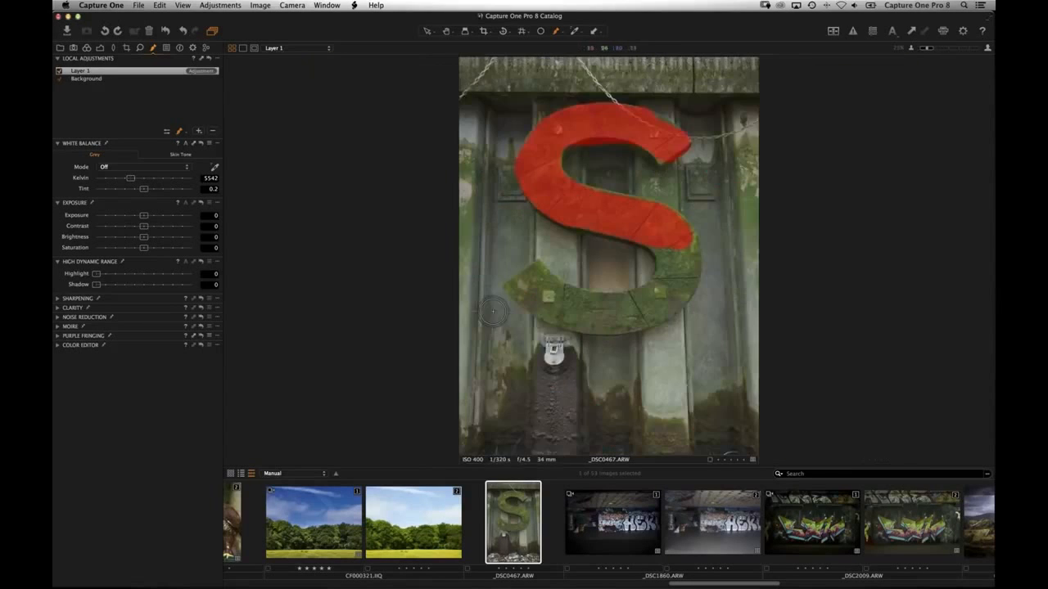
scroll(635, 277, up, 2)
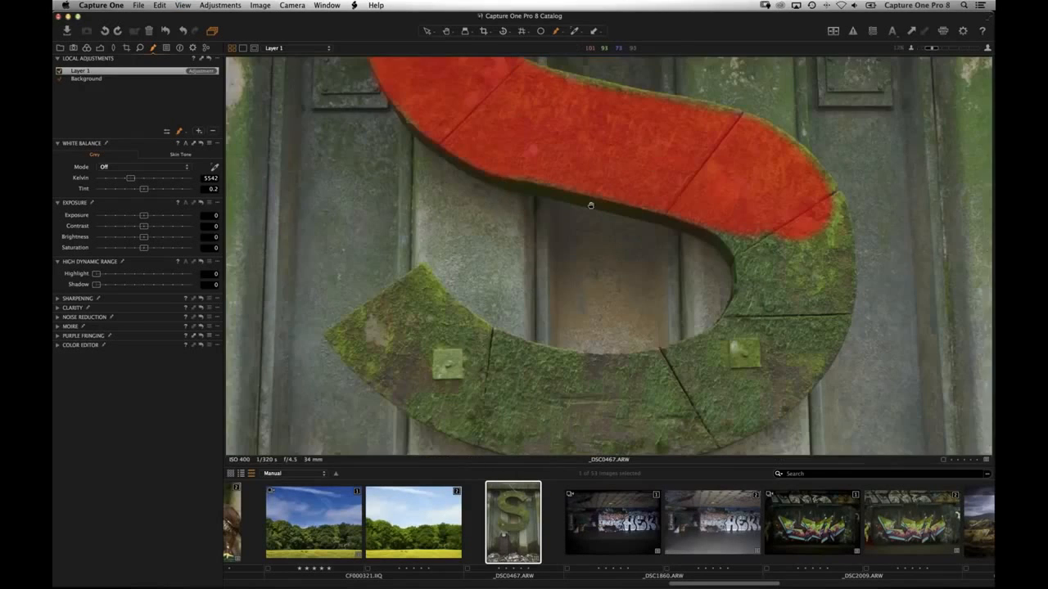
drag(591, 205, 571, 453)
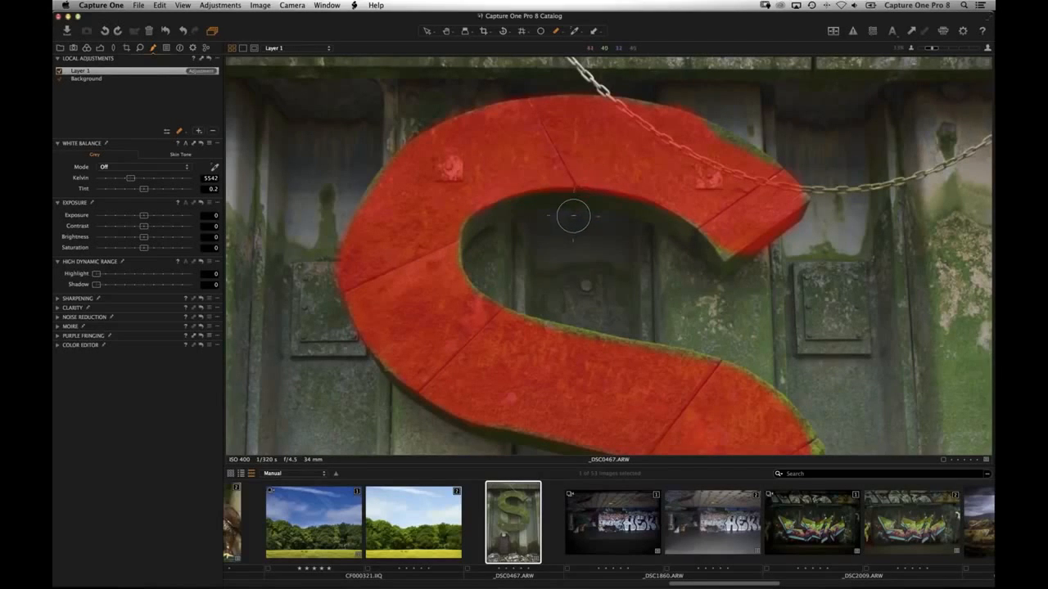
Step: Open the Wacom Tablet preferences in System Preferences and show the Grip Pen settings for Capture One
key(super+Tab)
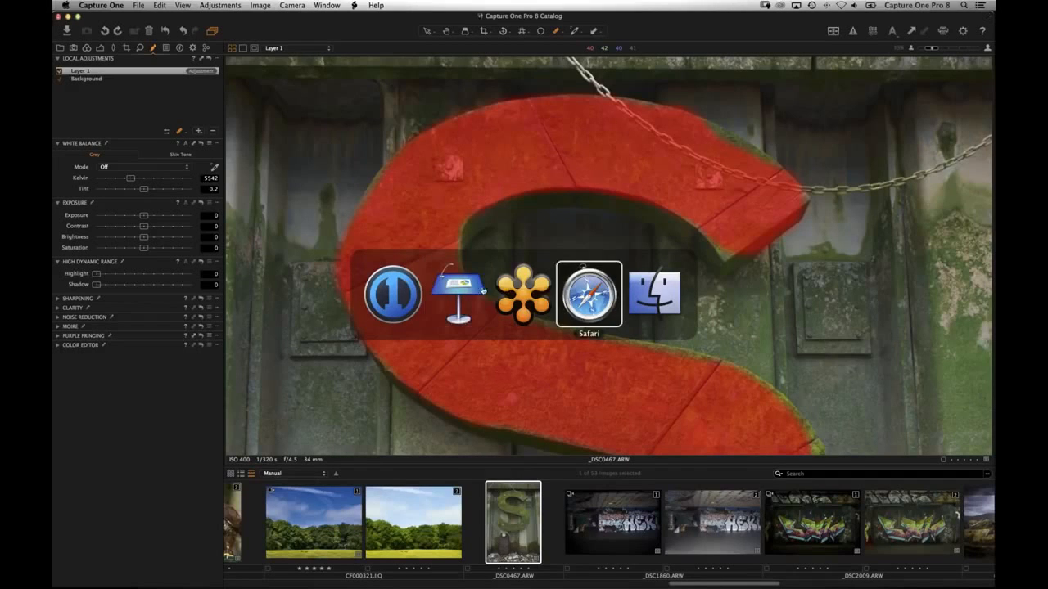
key(Escape)
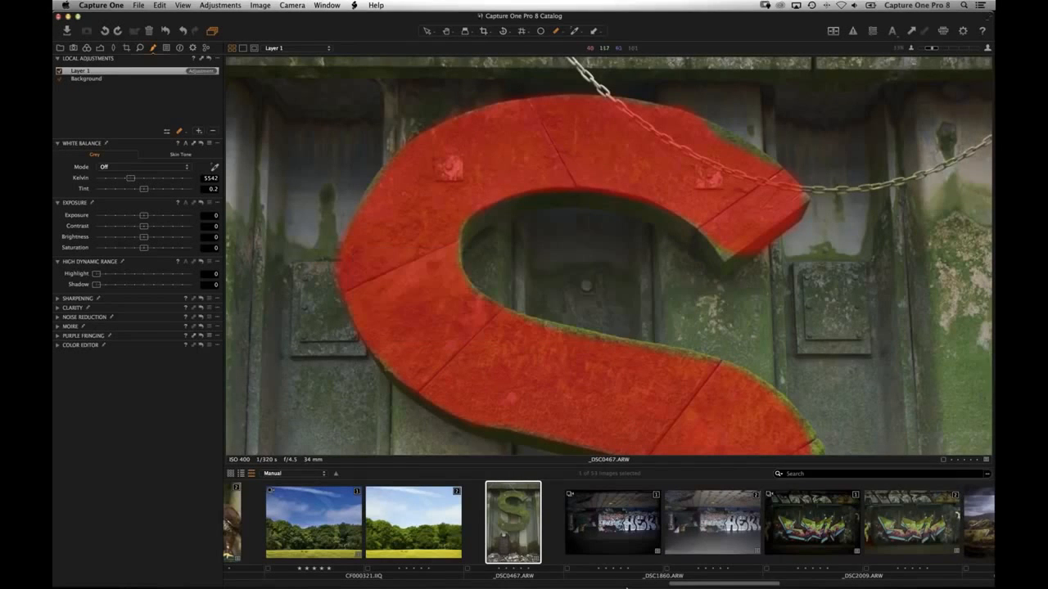
click(549, 562)
click(301, 383)
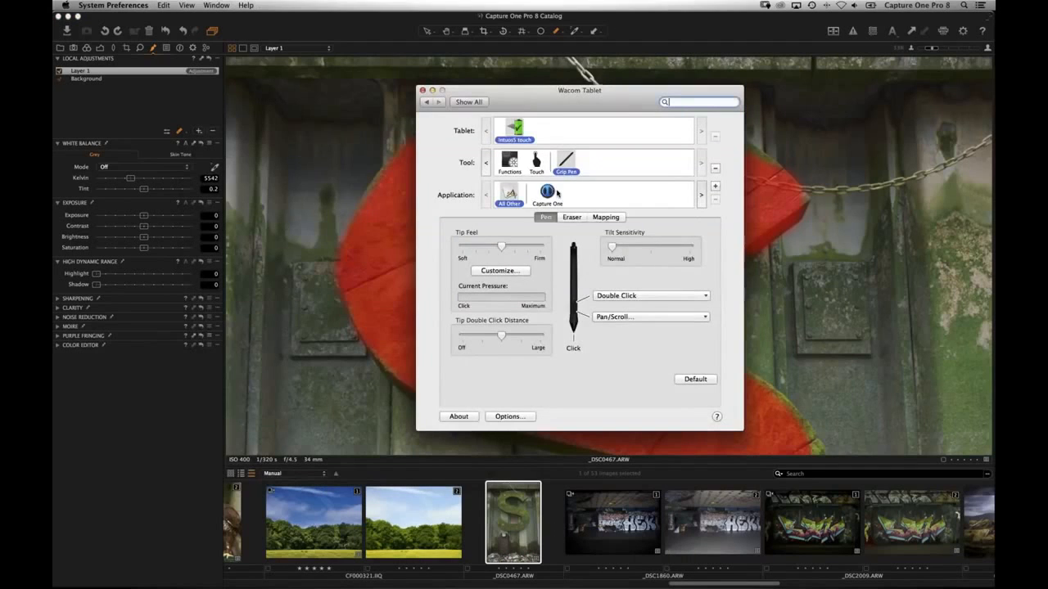
click(549, 193)
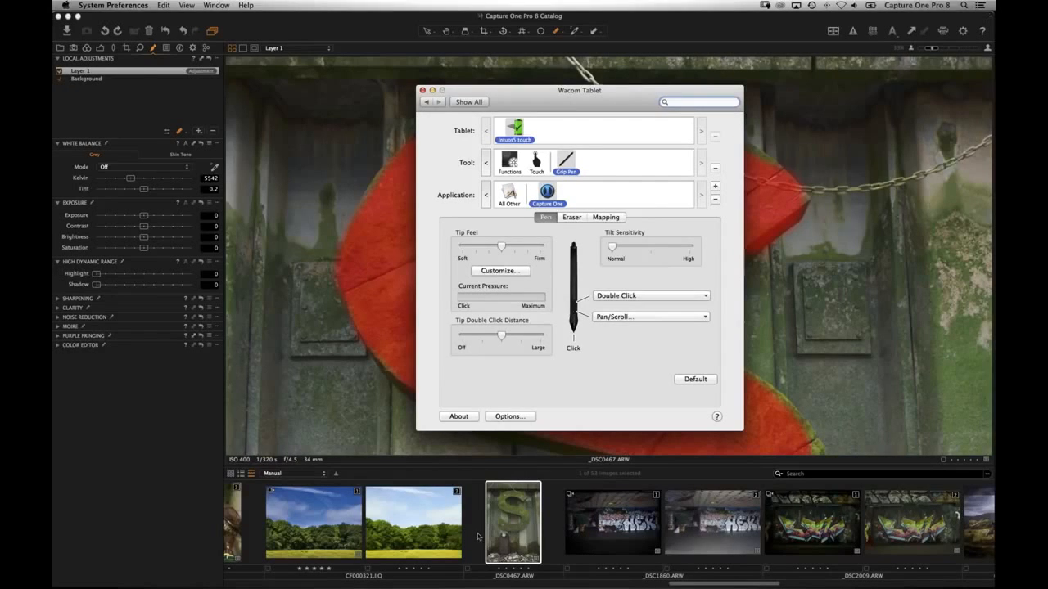
scroll(479, 537, right, 5)
scroll(524, 539, left, 3)
scroll(595, 539, right, 1)
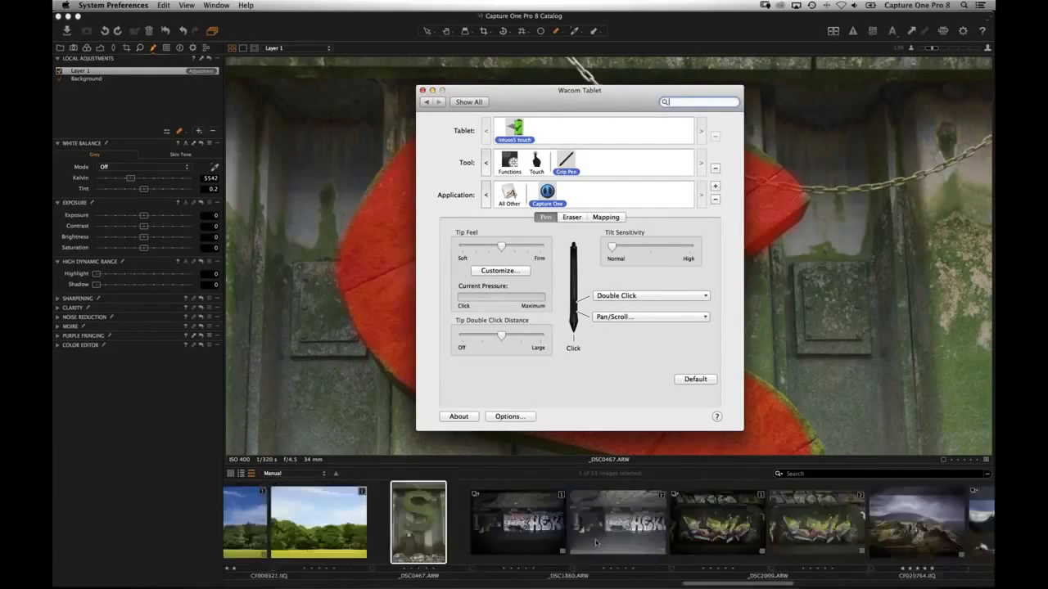
scroll(655, 537, left, 5)
scroll(758, 534, left, 3)
scroll(712, 533, right, 6)
scroll(666, 528, left, 5)
scroll(666, 528, left, 2)
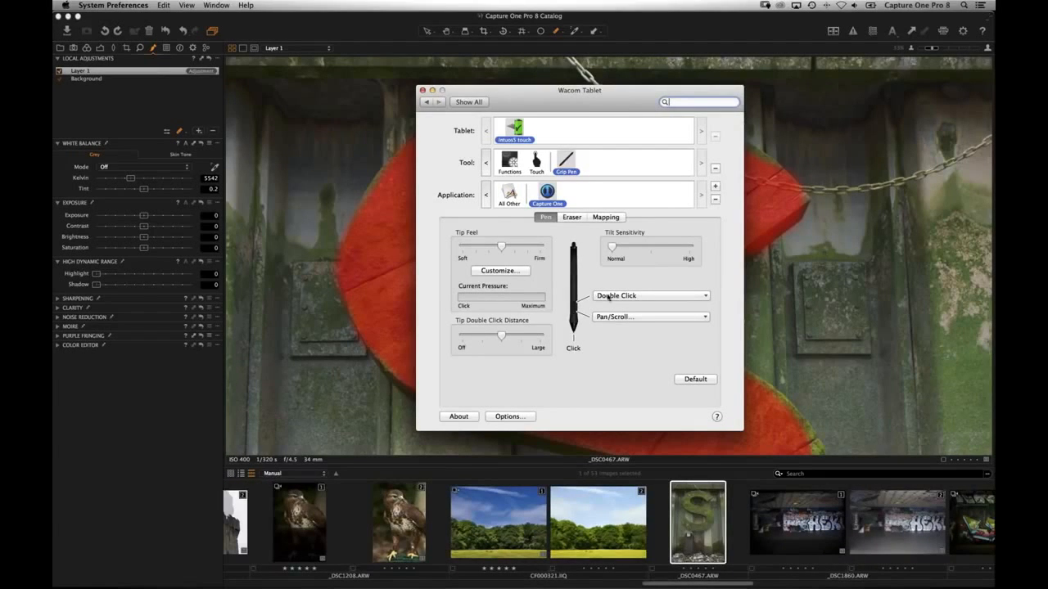
Step: Return to Capture One and inspect the painted mask's inner edge on the S at different magnifications
key(super+q)
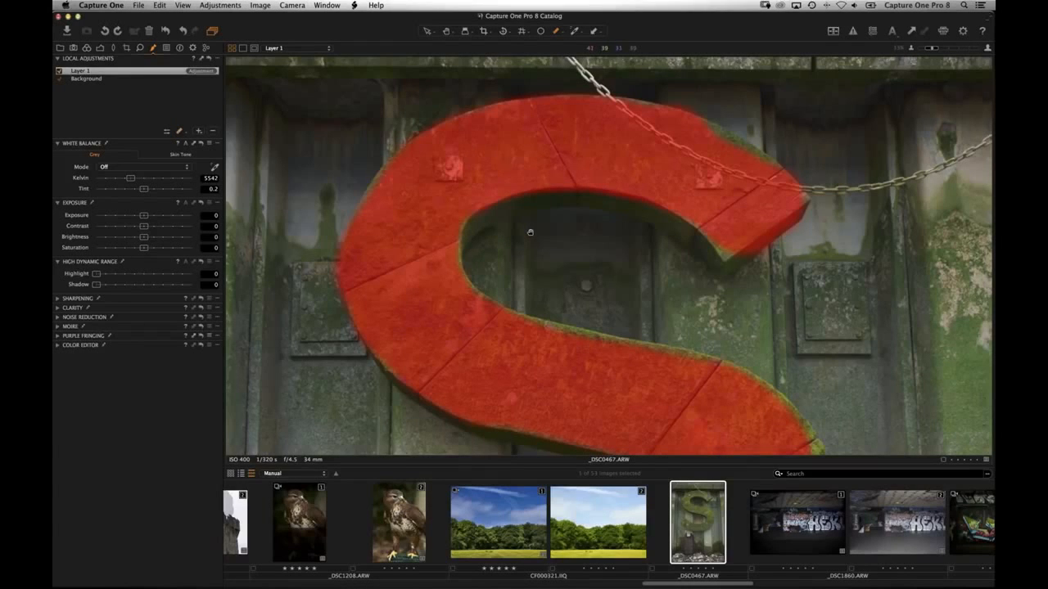
double_click(515, 233)
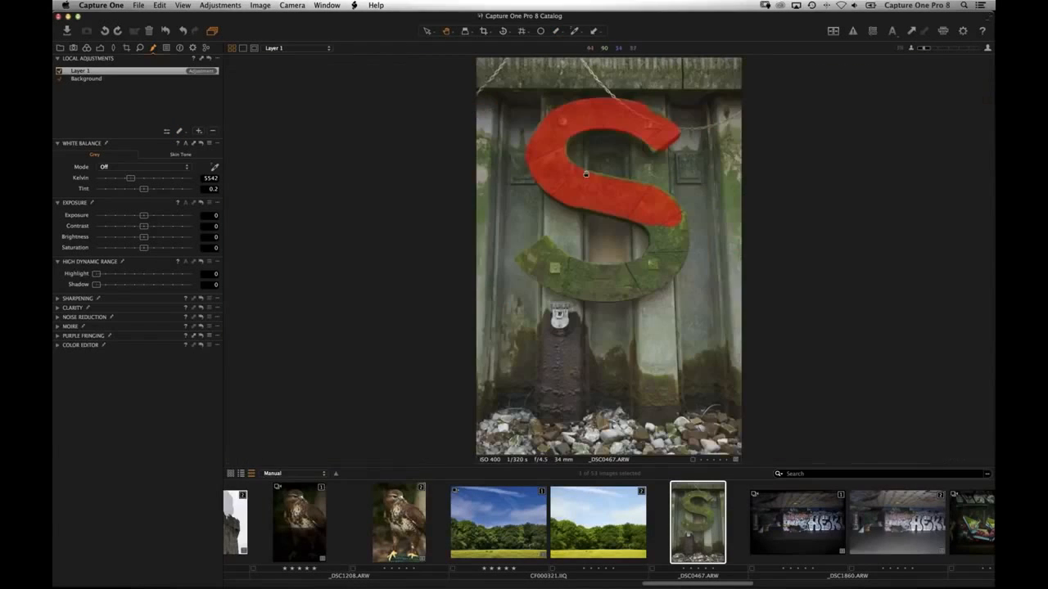
double_click(579, 178)
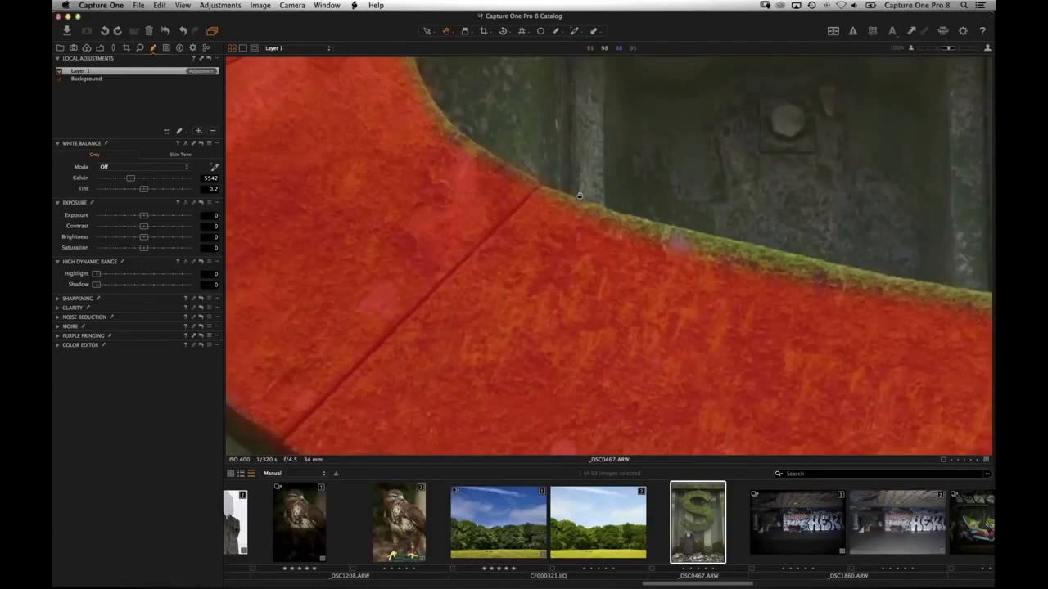
double_click(580, 196)
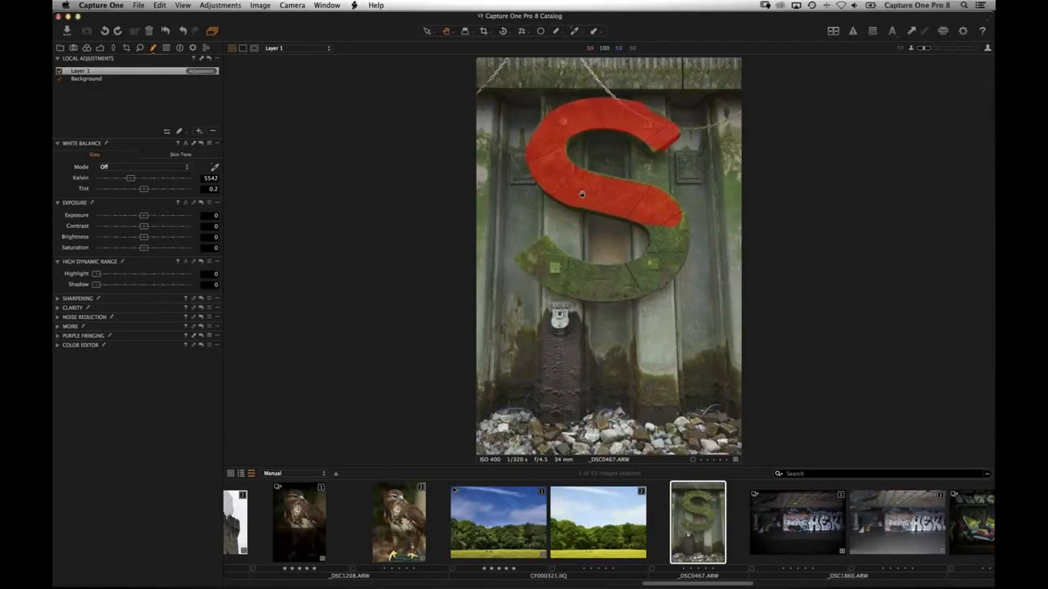
key(super+plus)
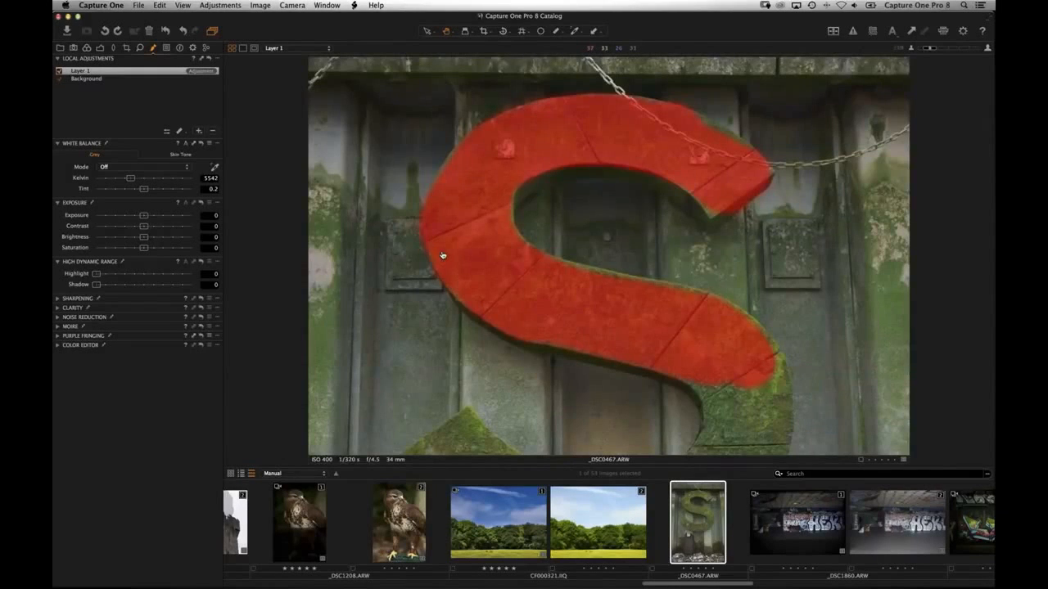
Step: Switch back to the Wacom Tablet preferences and review the ExpressKeys and Touch Ring functions assigned for Capture One
key(super+Tab)
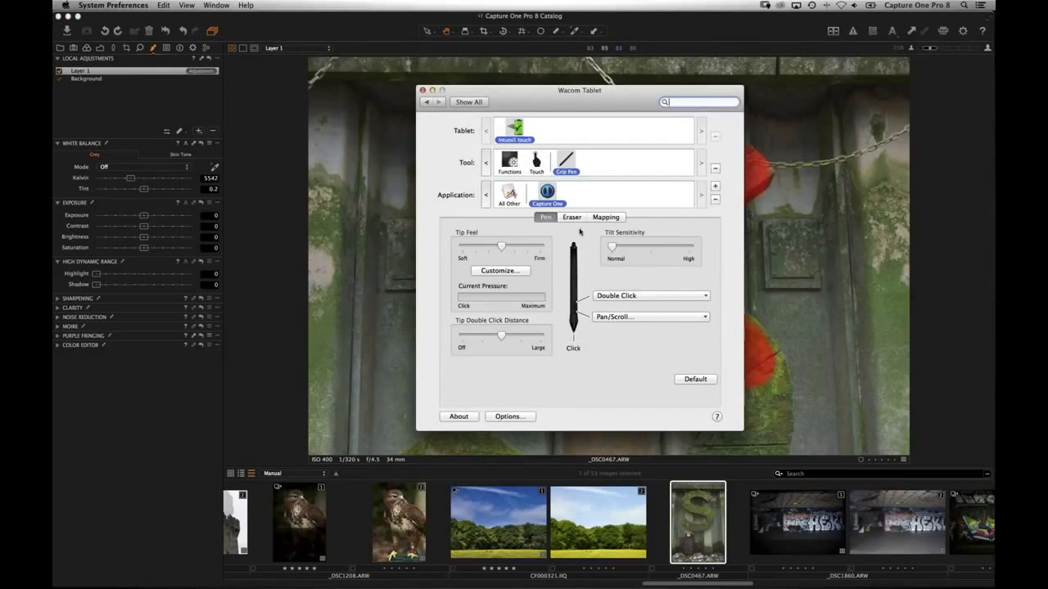
click(514, 161)
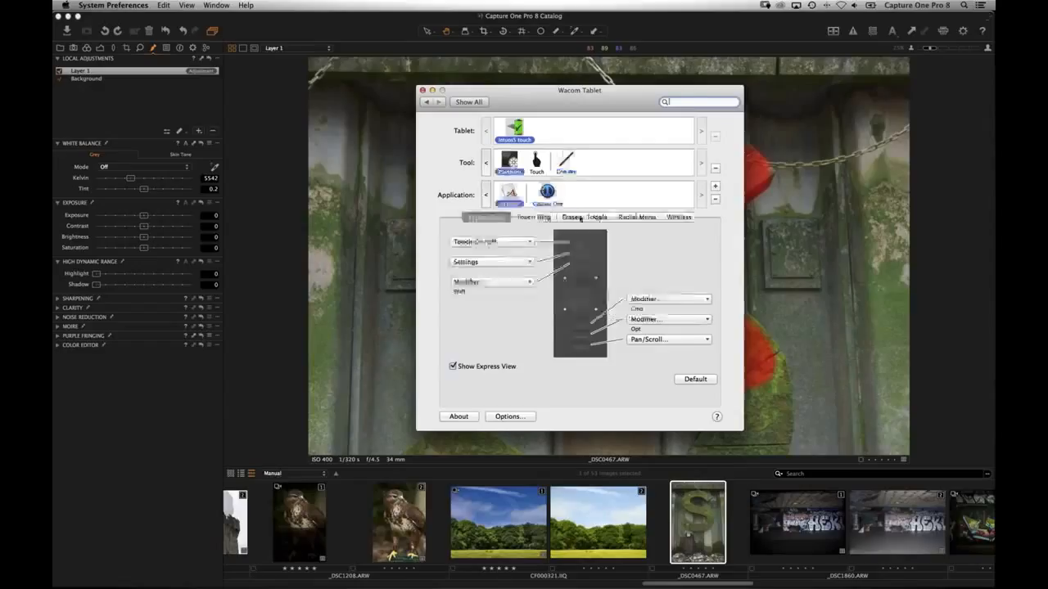
click(502, 219)
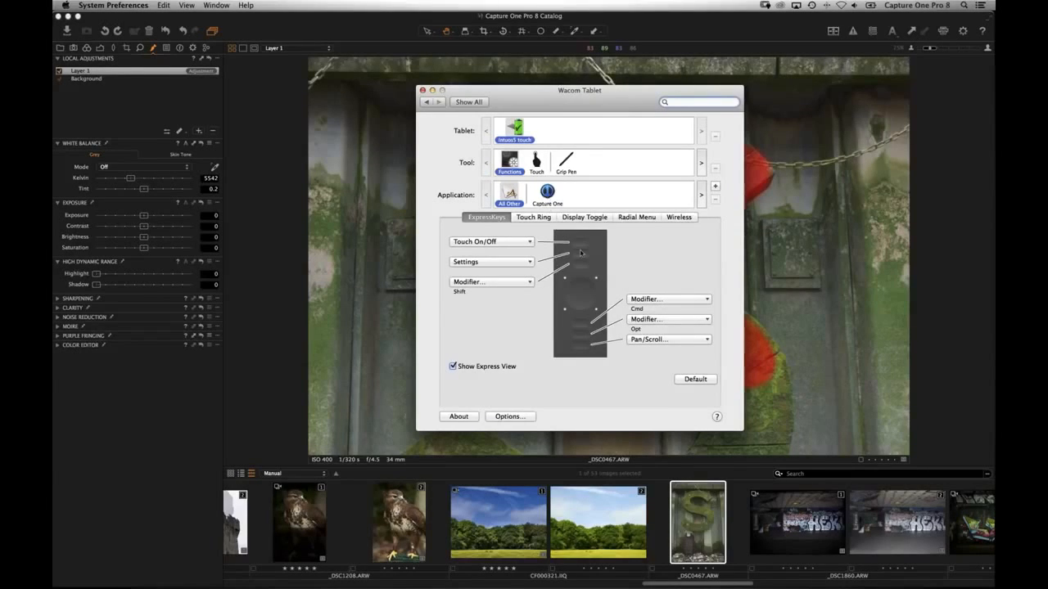
click(547, 196)
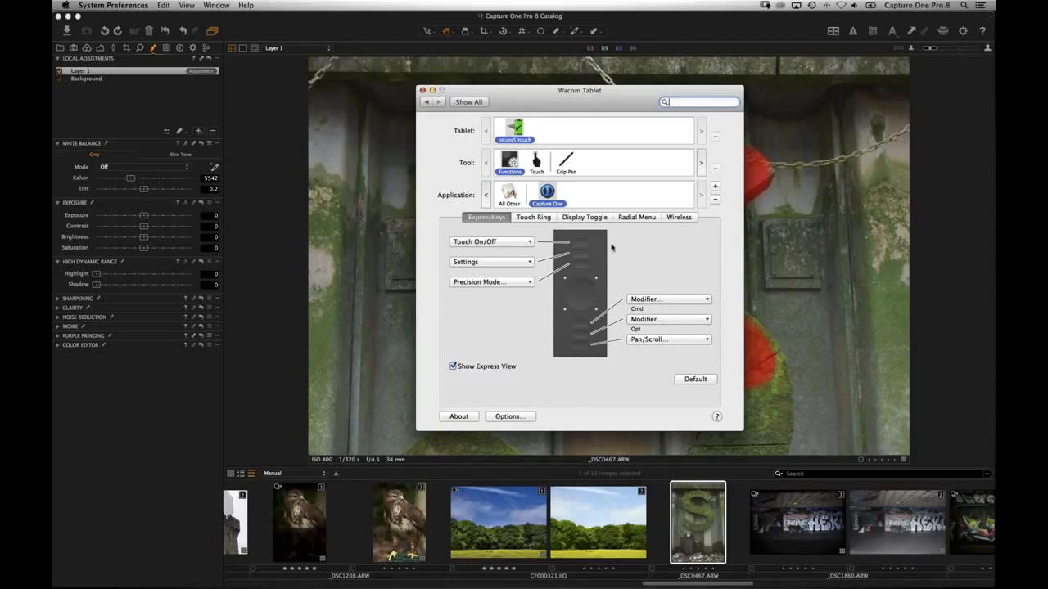
click(550, 218)
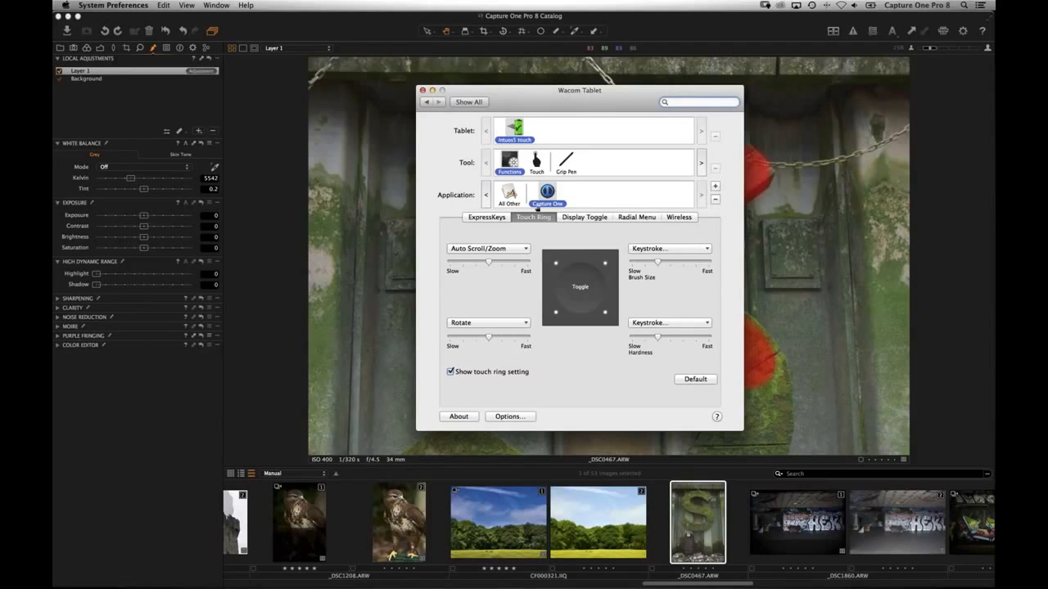
Step: Return to Capture One, activate the mask brush, and vary its size and hardness
key(super+q)
key(b)
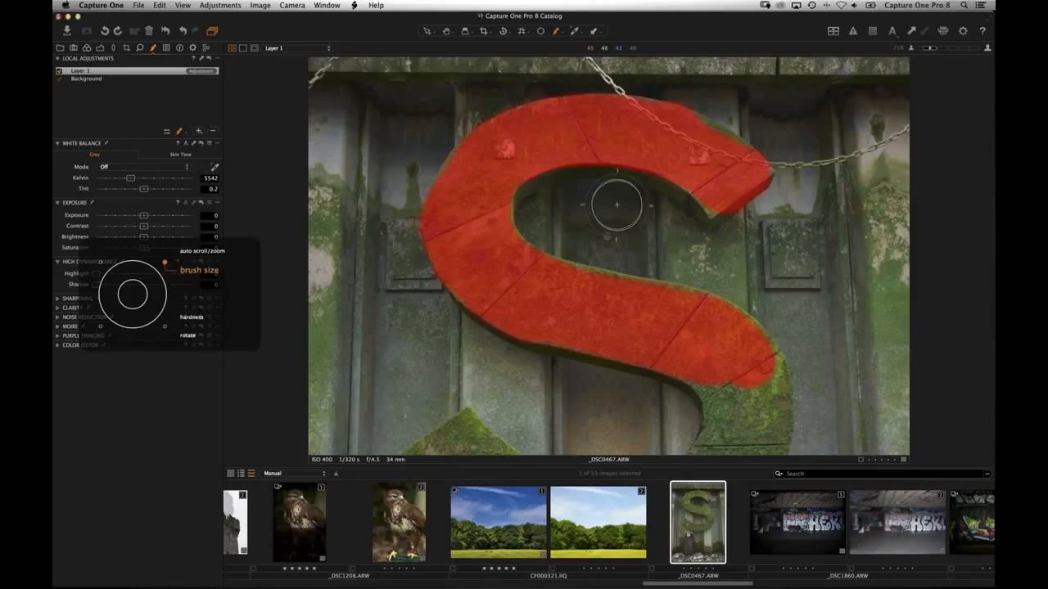
key(])
key(])
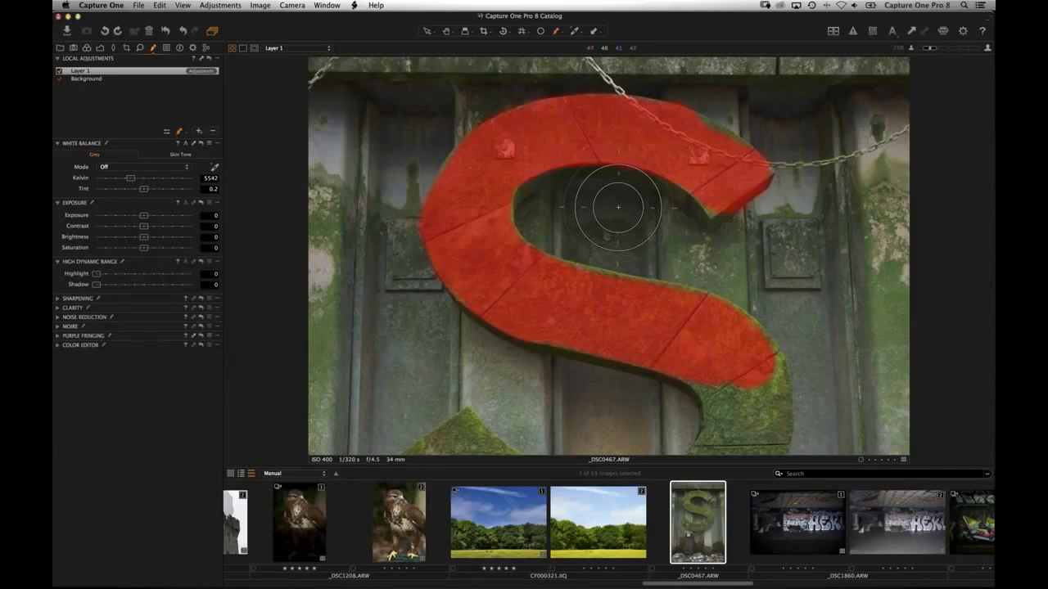
key([)
key([)
key([)
key([)
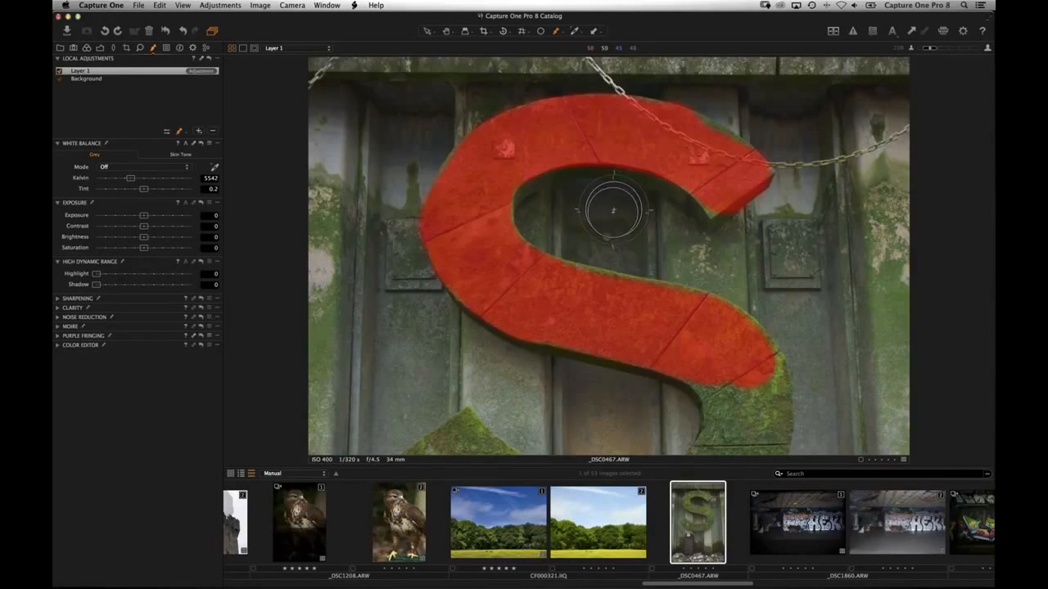
key(shift+])
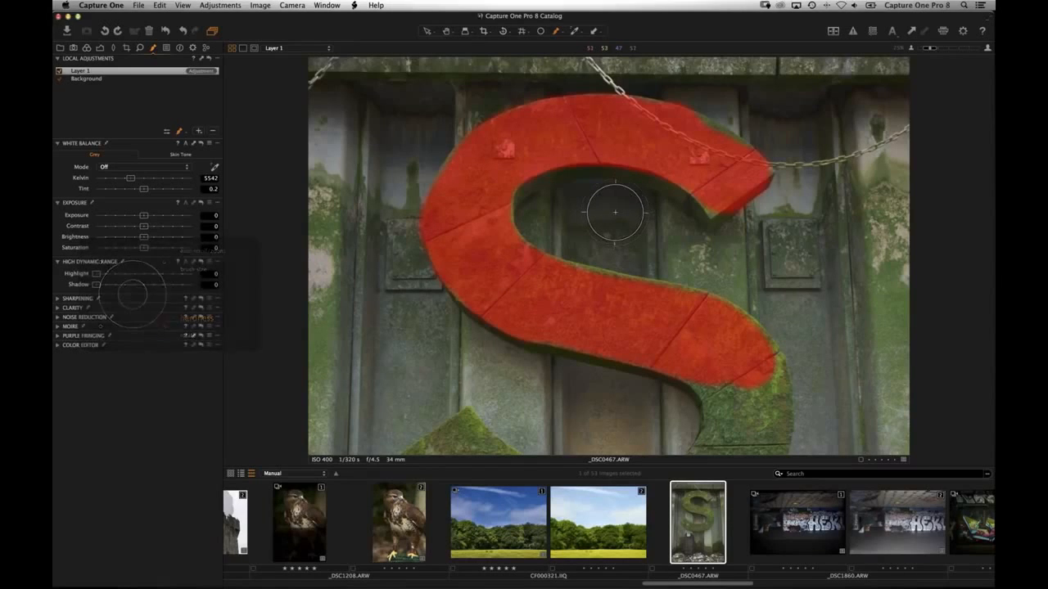
key(shift+[)
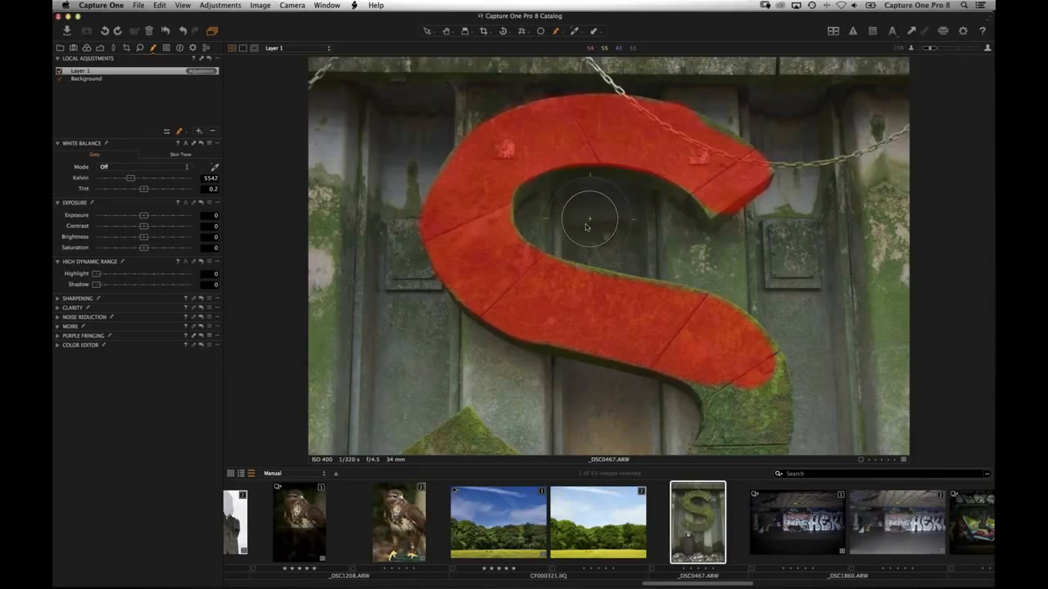
Step: Call up and dismiss the brush settings over the S, and paint mask into its upper inner hollow using the tablet's Precision Mode
scroll(512, 229, up, 2)
drag(512, 229, 493, 285)
right_click(584, 253)
drag(583, 252, 610, 261)
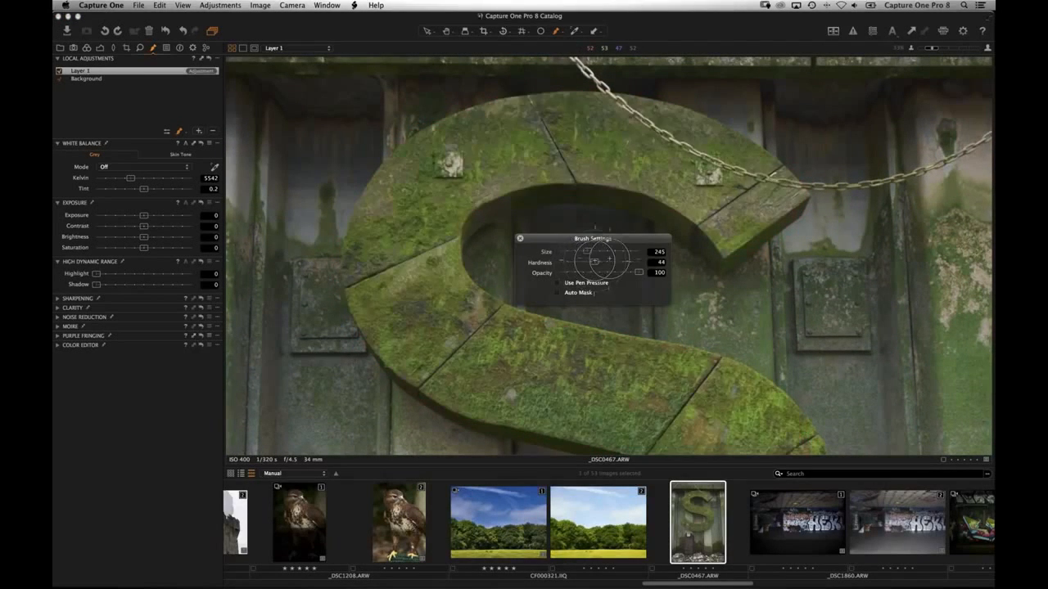
click(520, 239)
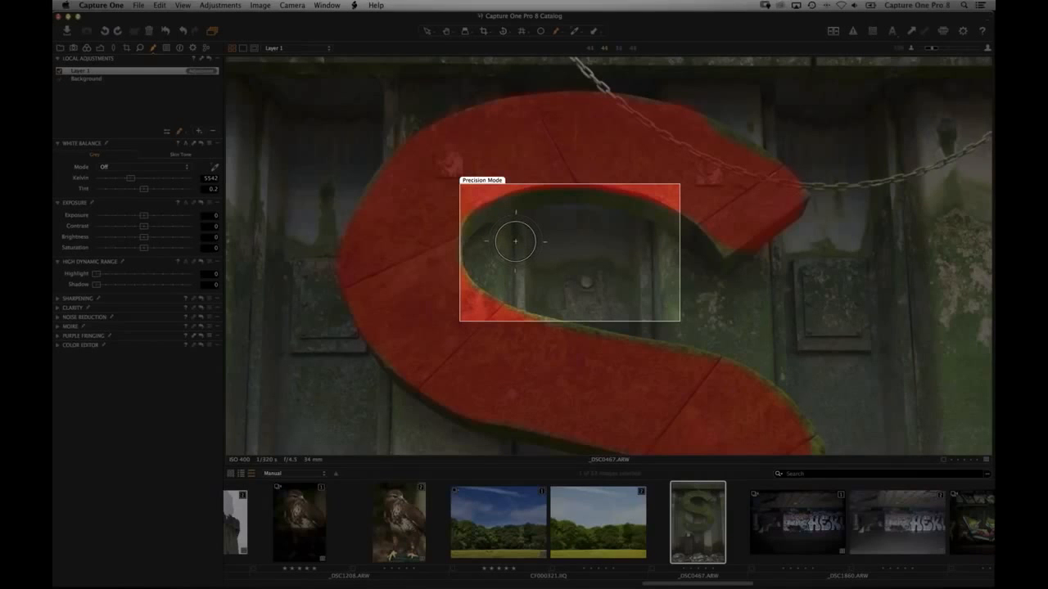
mouse_move(512, 242)
mouse_down()
mouse_move(502, 277)
mouse_move(479, 260)
mouse_move(485, 240)
mouse_move(497, 238)
mouse_move(486, 262)
mouse_move(480, 247)
mouse_move(497, 277)
mouse_move(487, 295)
mouse_move(521, 288)
mouse_move(500, 244)
mouse_move(517, 238)
mouse_move(495, 255)
mouse_up()
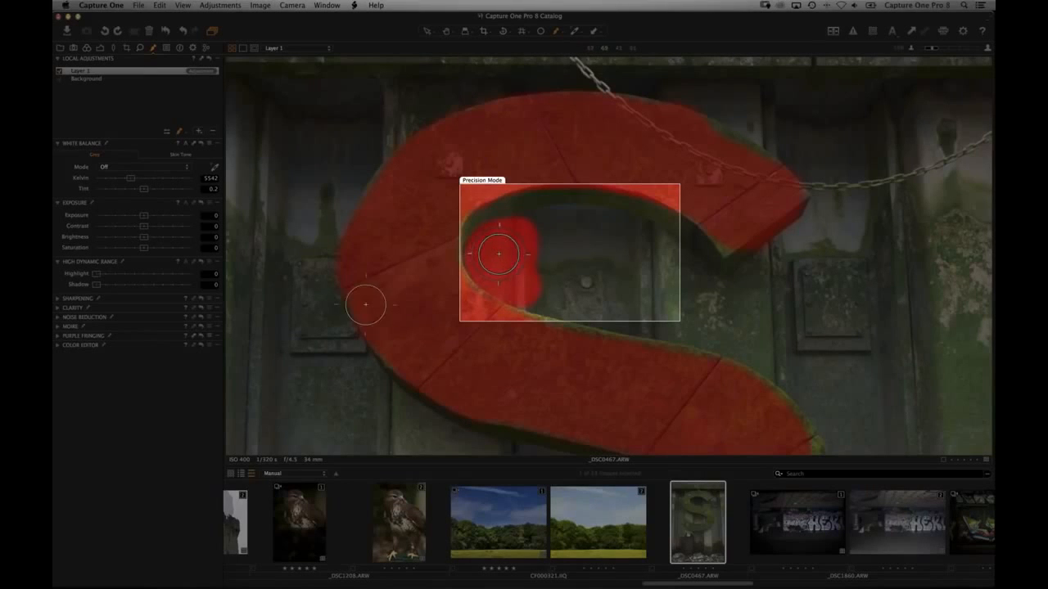
Step: Switch to Safari, search the Image Quality Professor's Blog for "wacom" and open the article "Shortcuts to a faster workflow with your Wacom tablet"
key(super+Tab)
key(super+Tab)
key(super+Tab)
key(super+Tab)
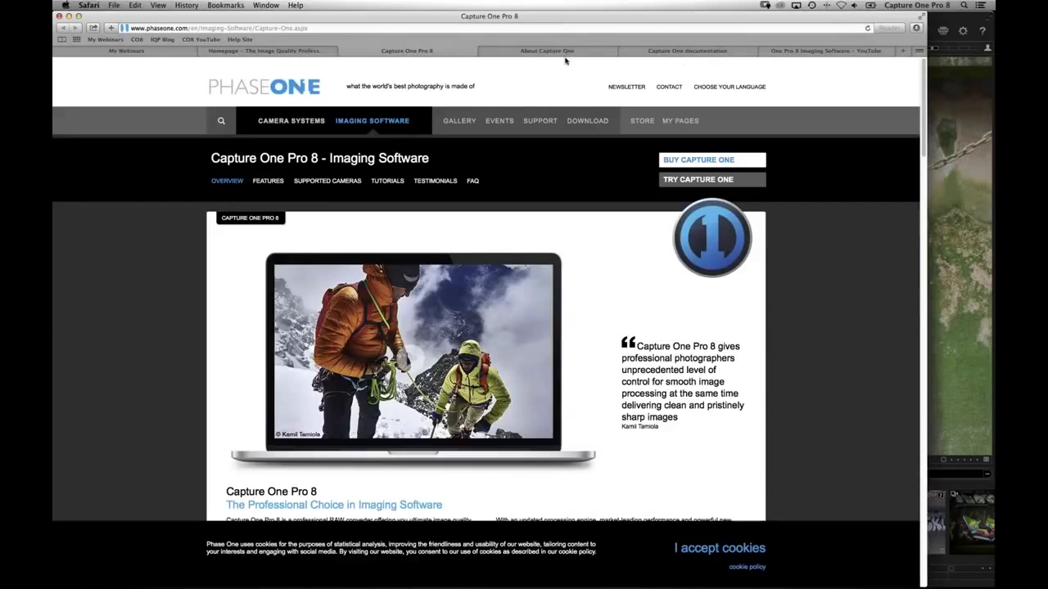
click(313, 52)
click(642, 78)
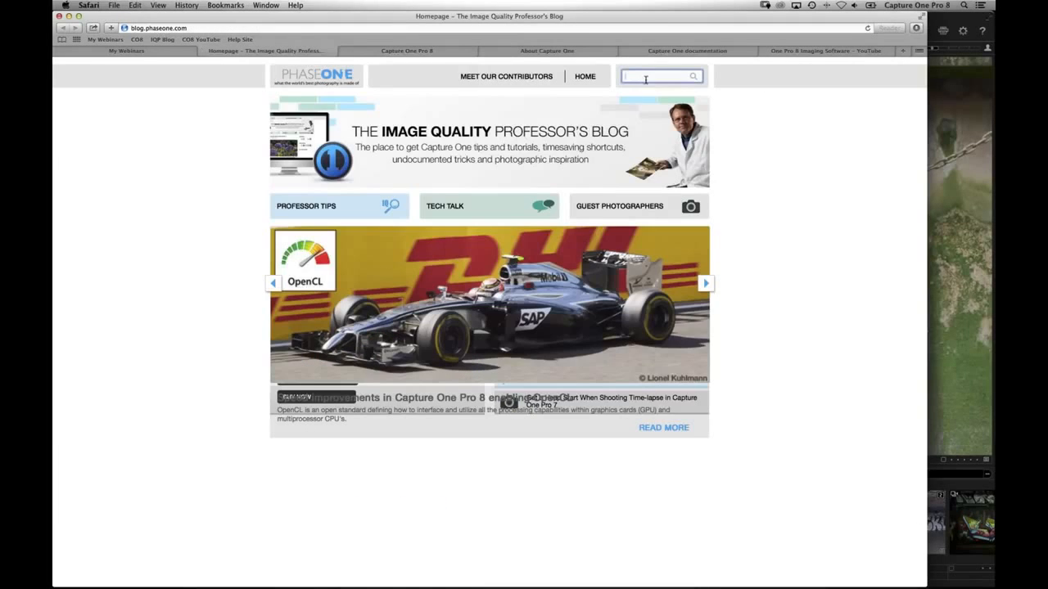
text(wacom)
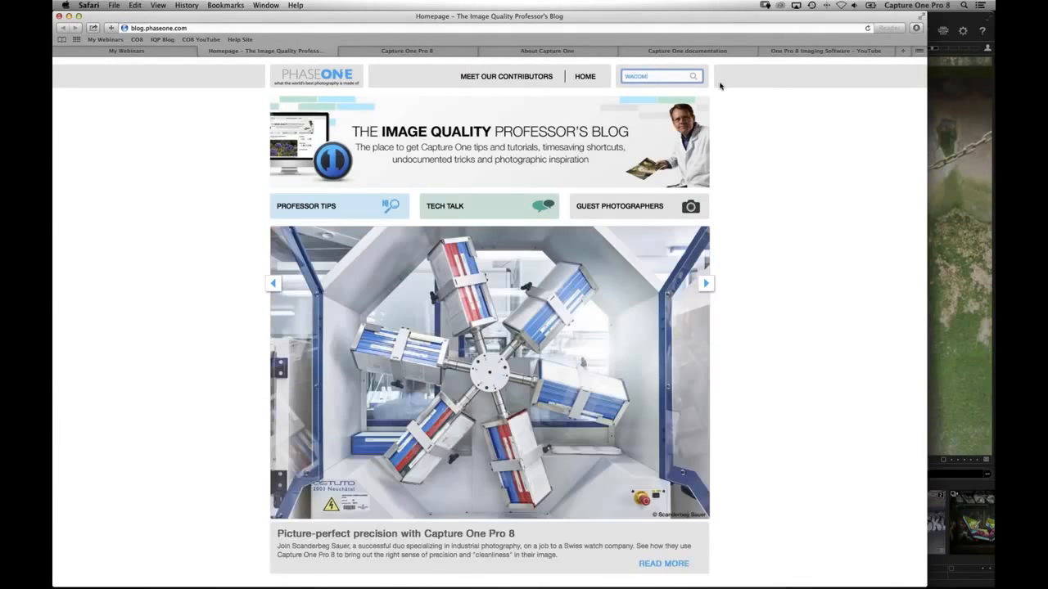
key(Return)
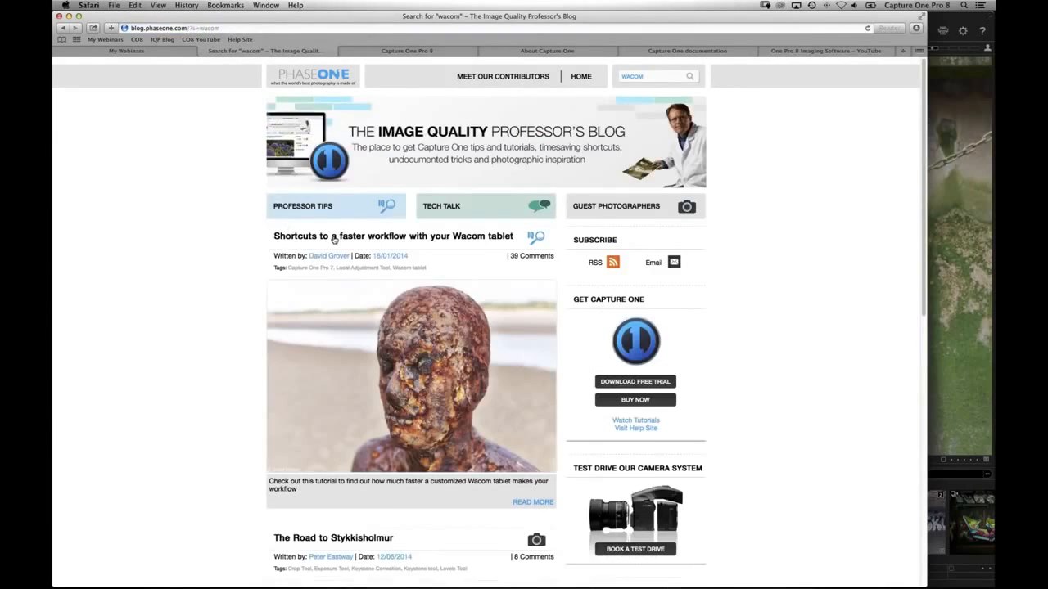
click(351, 241)
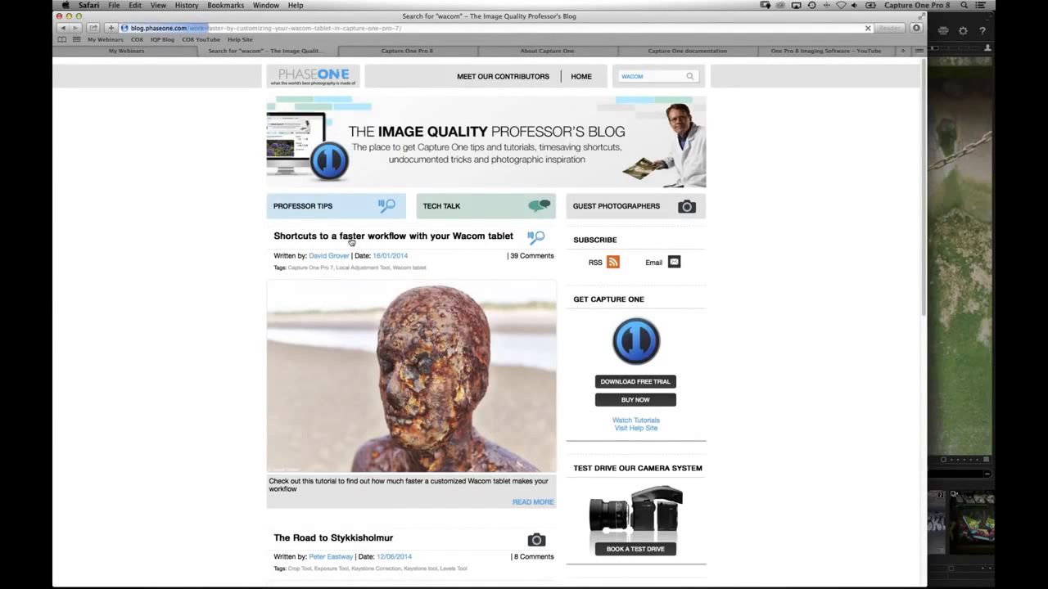
Step: Read through the Wacom article to its section on the pen's Radial Menu and Pan/Scroll assignments
scroll(253, 245, down, 15)
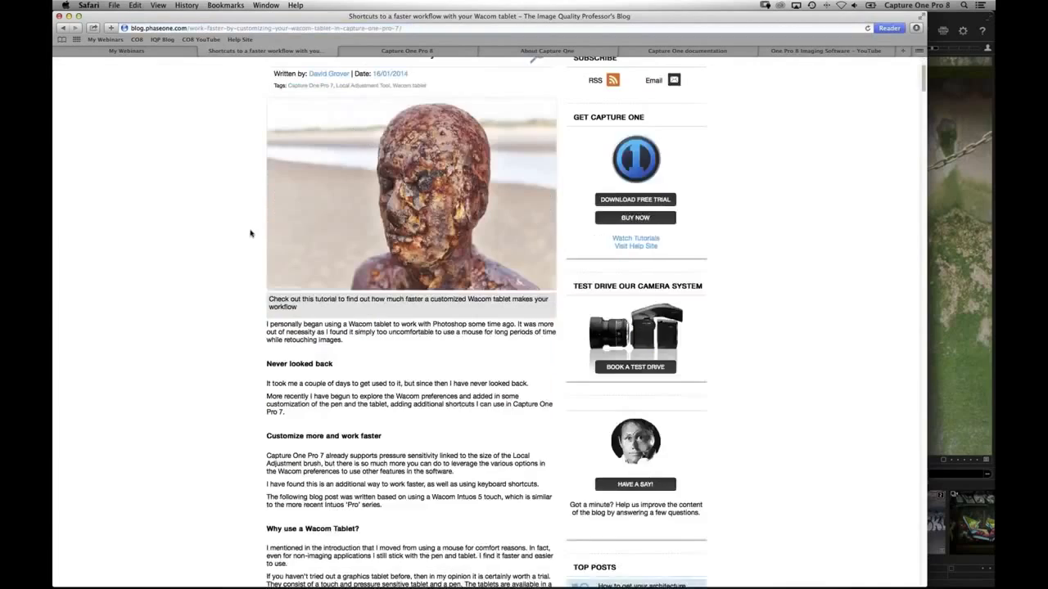
scroll(251, 303, down, 10)
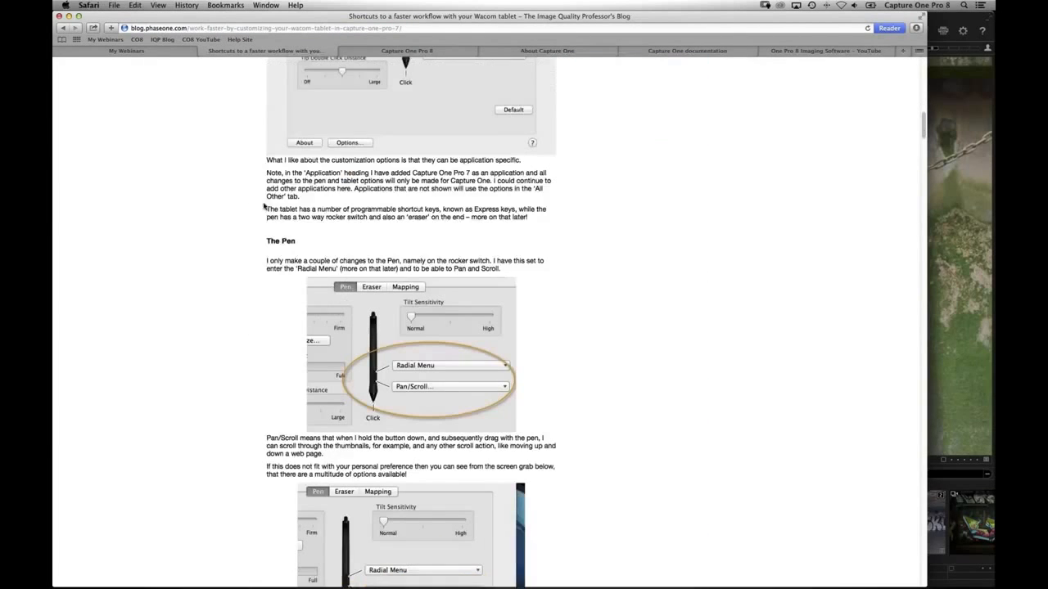
scroll(249, 303, down, 3)
scroll(249, 299, up, 5)
click(413, 212)
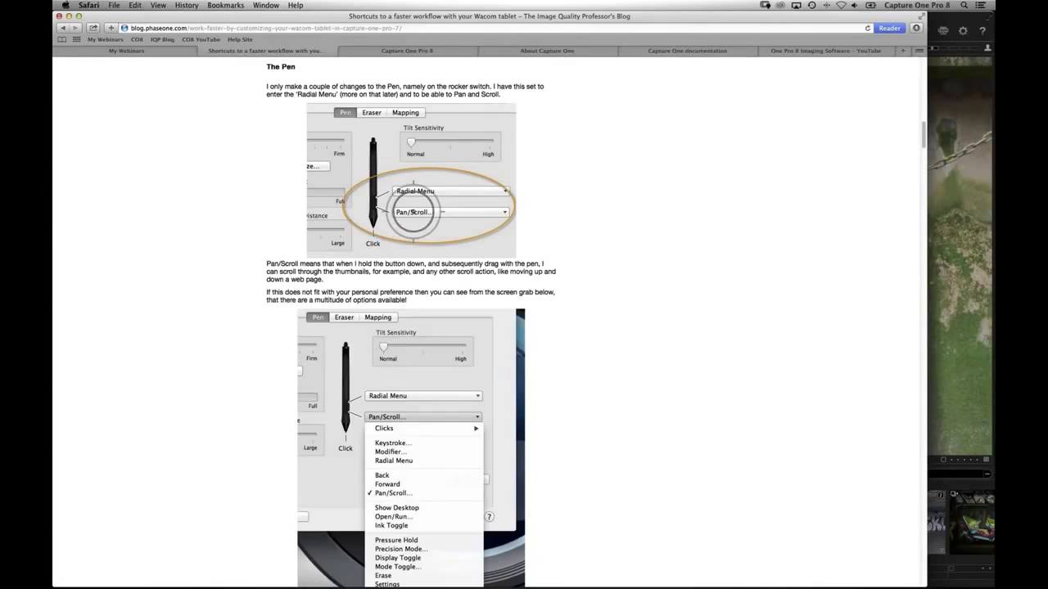
Step: Switch to the Wacom Tablet preferences and show the Radial Menu functions assigned for Capture One
key(super+Tab)
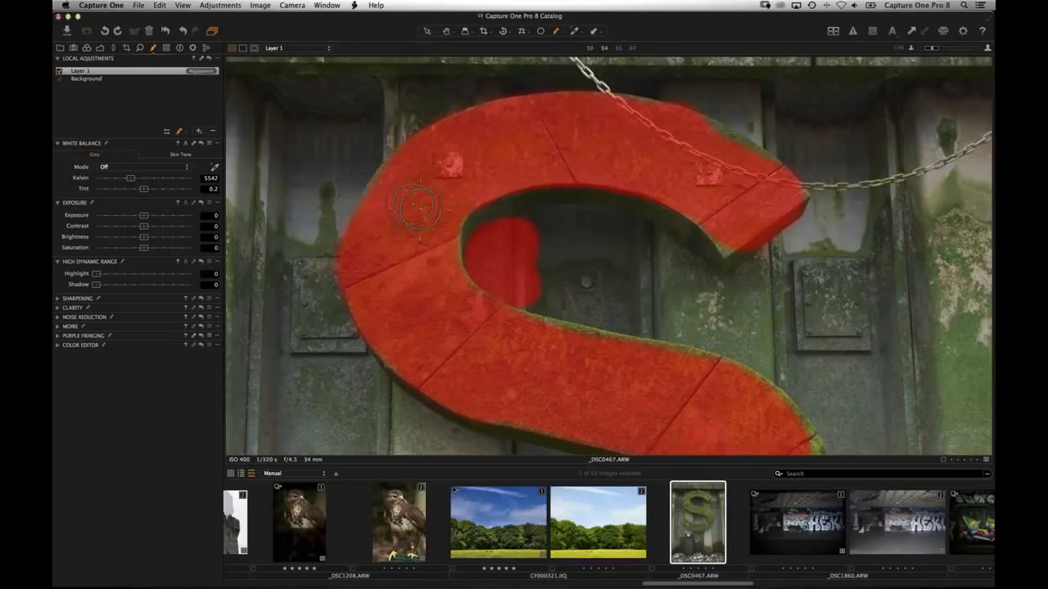
key(super+Tab)
key(super+Tab)
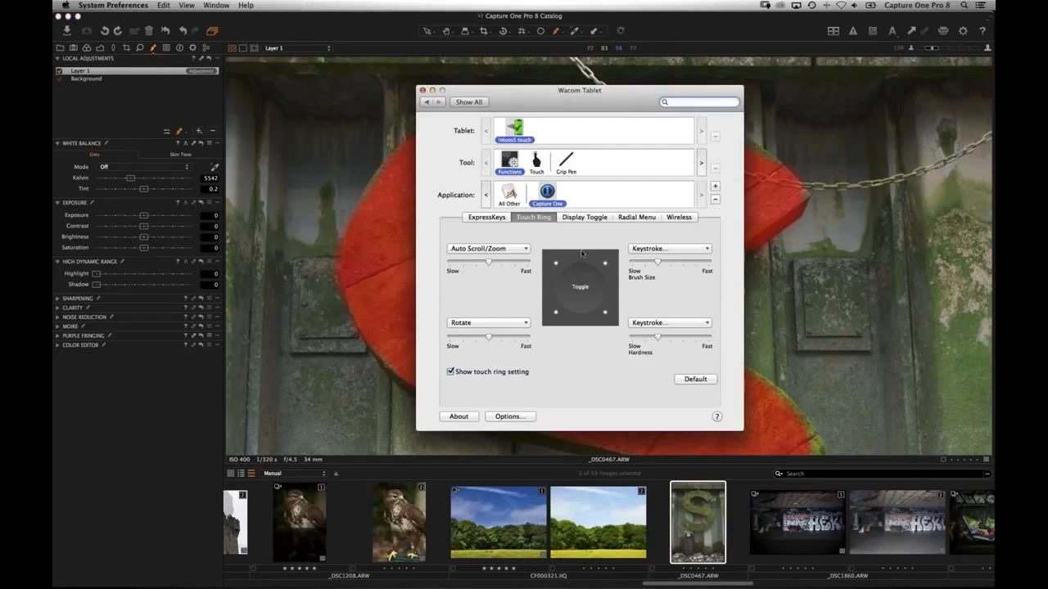
click(637, 219)
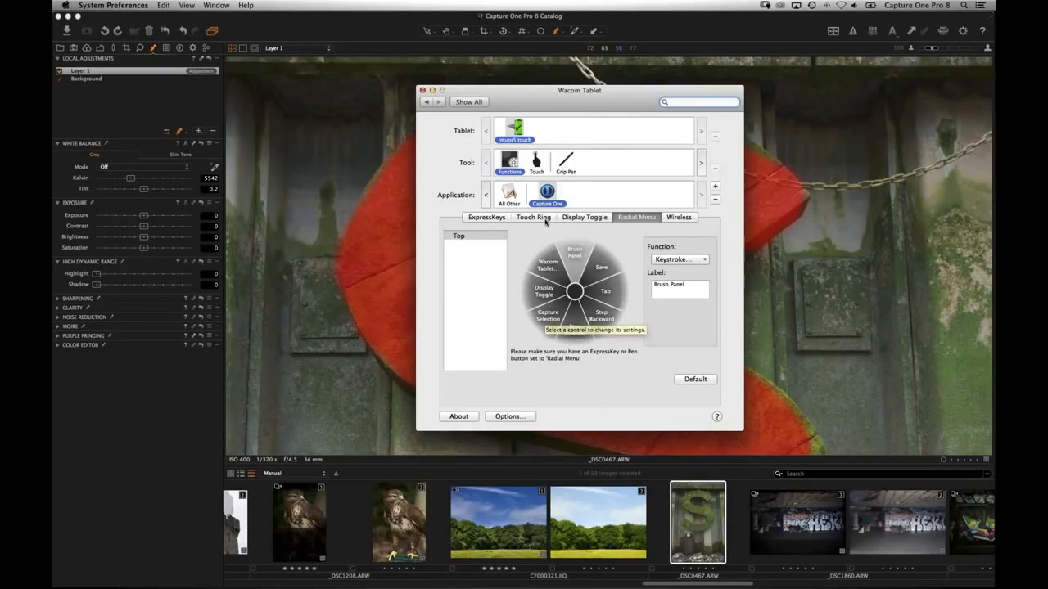
Step: Assign Radial Menu to the Grip Pen's upper side switch for Capture One and try out the menu over the S
click(567, 166)
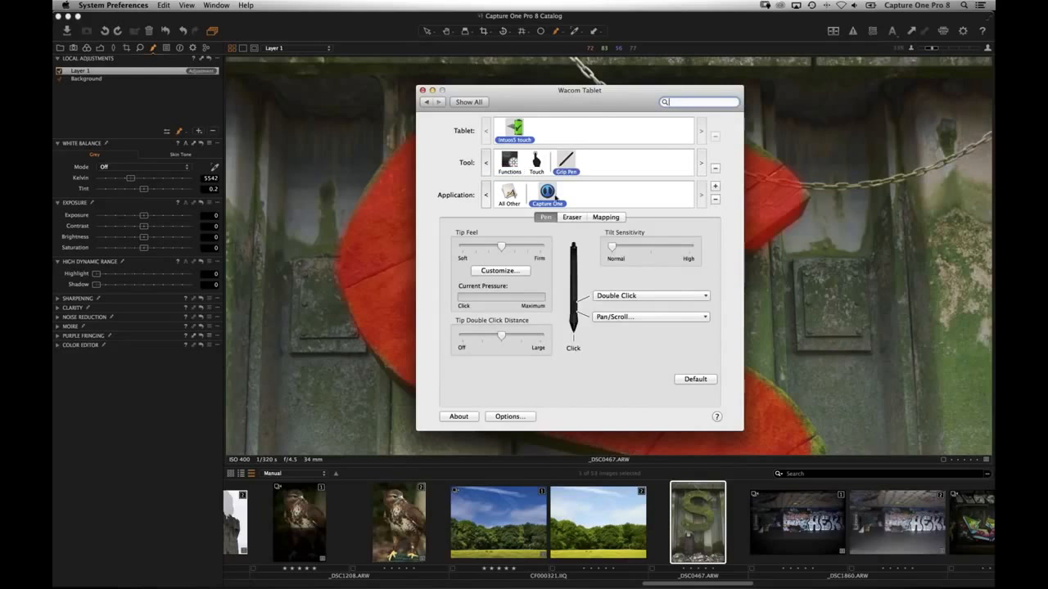
click(612, 297)
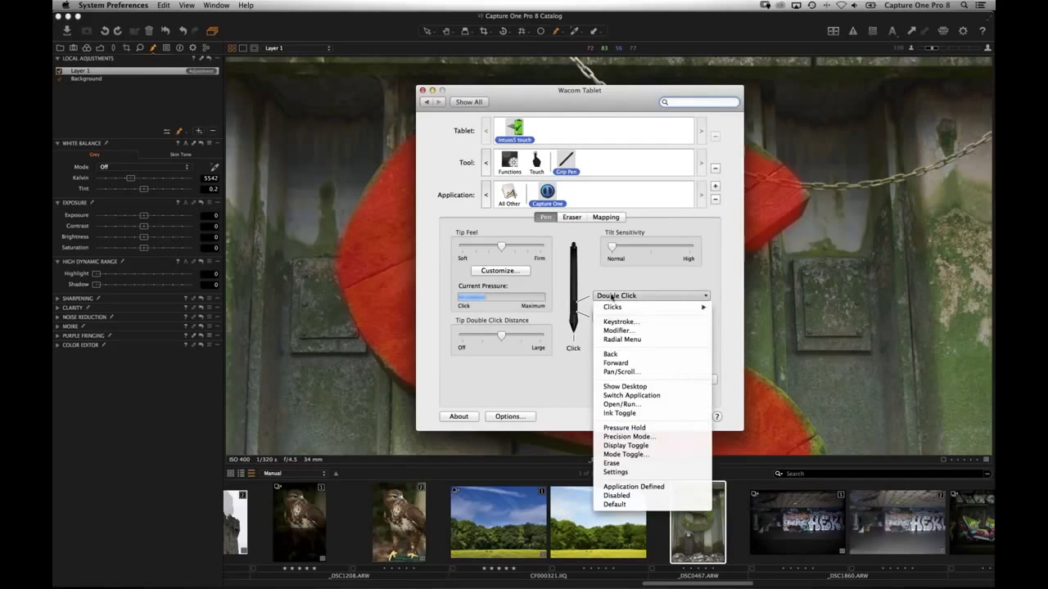
click(615, 339)
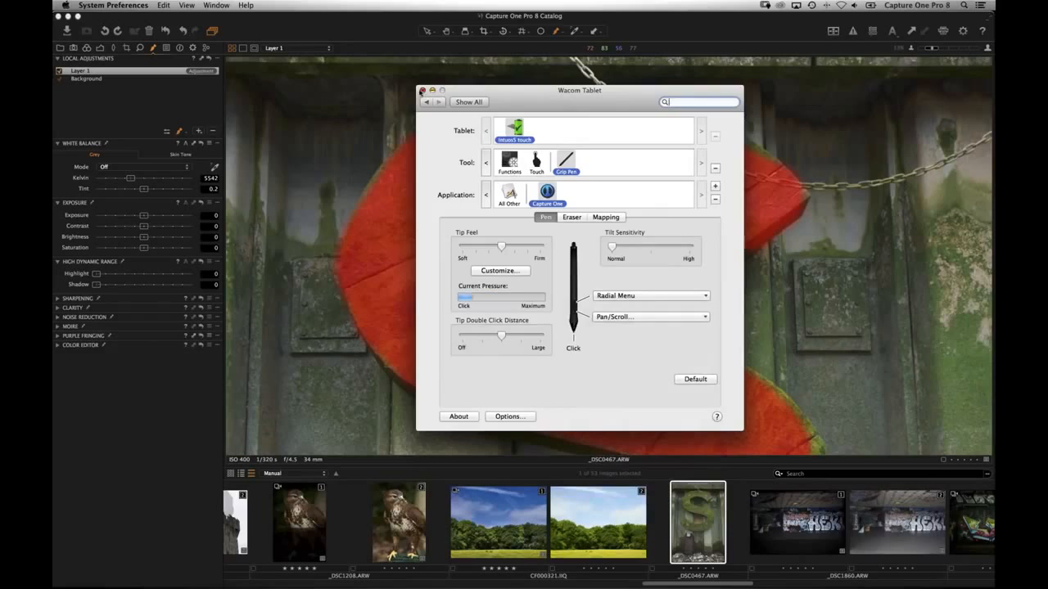
click(423, 90)
double_click(474, 155)
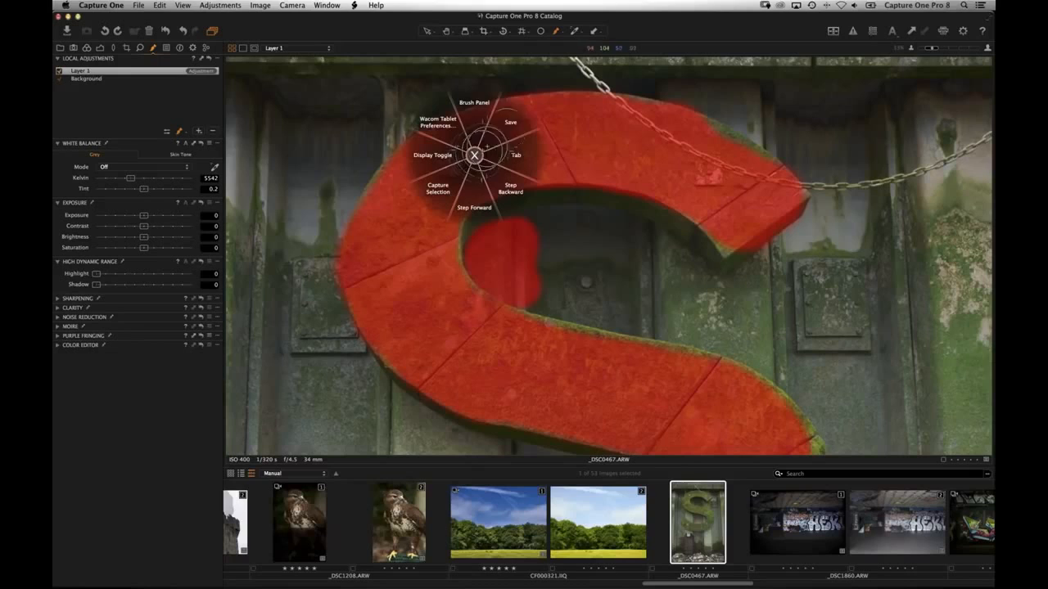
click(474, 154)
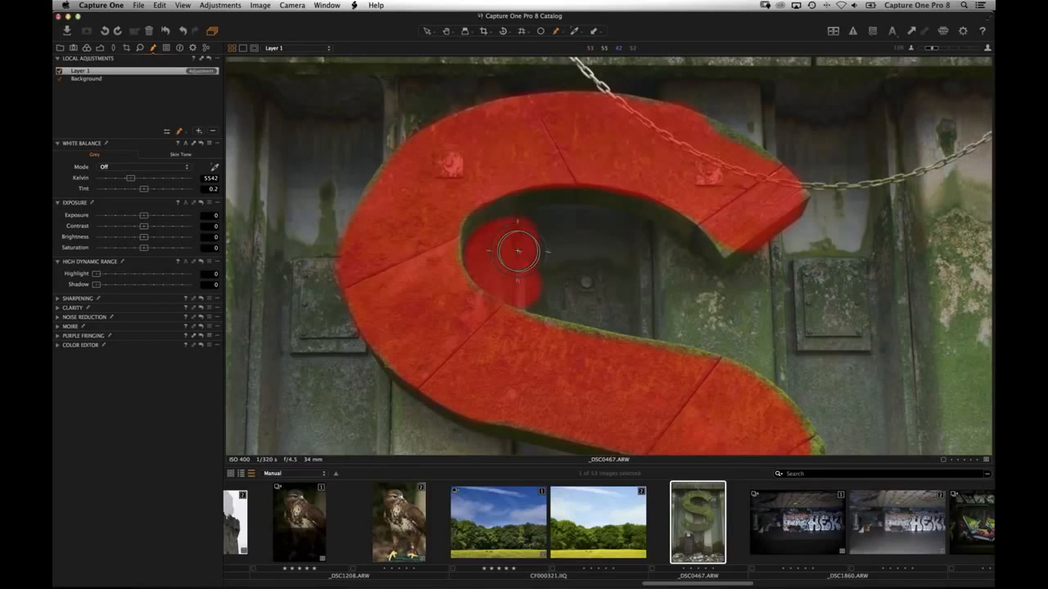
Step: Paint the Layer 1 mask over the remaining lower curve and tail of the S
double_click(565, 245)
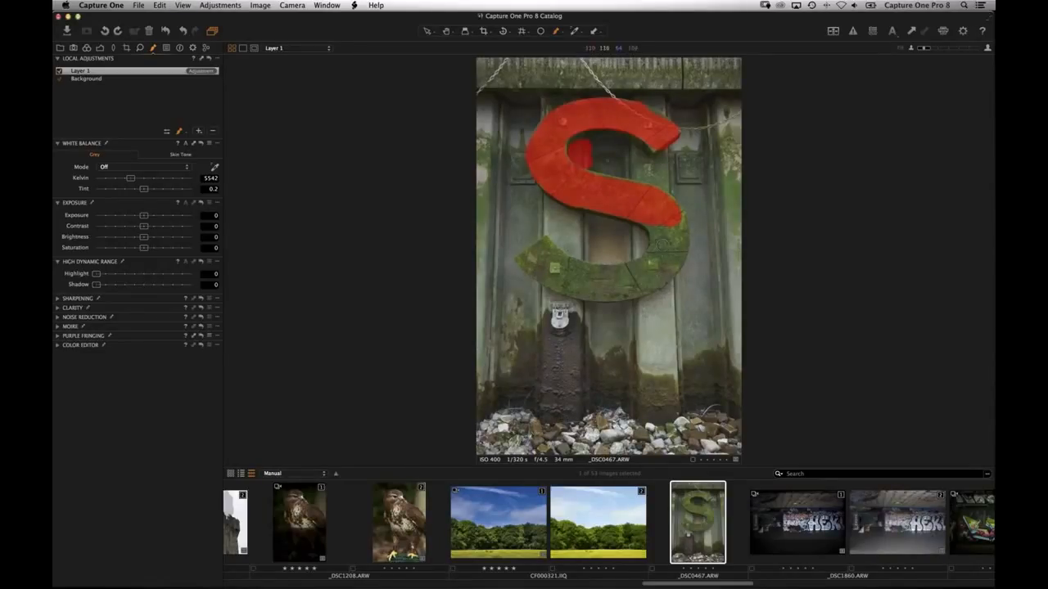
mouse_move(655, 230)
mouse_down()
mouse_move(652, 258)
mouse_move(670, 266)
mouse_move(677, 219)
mouse_move(631, 287)
mouse_move(665, 272)
mouse_up()
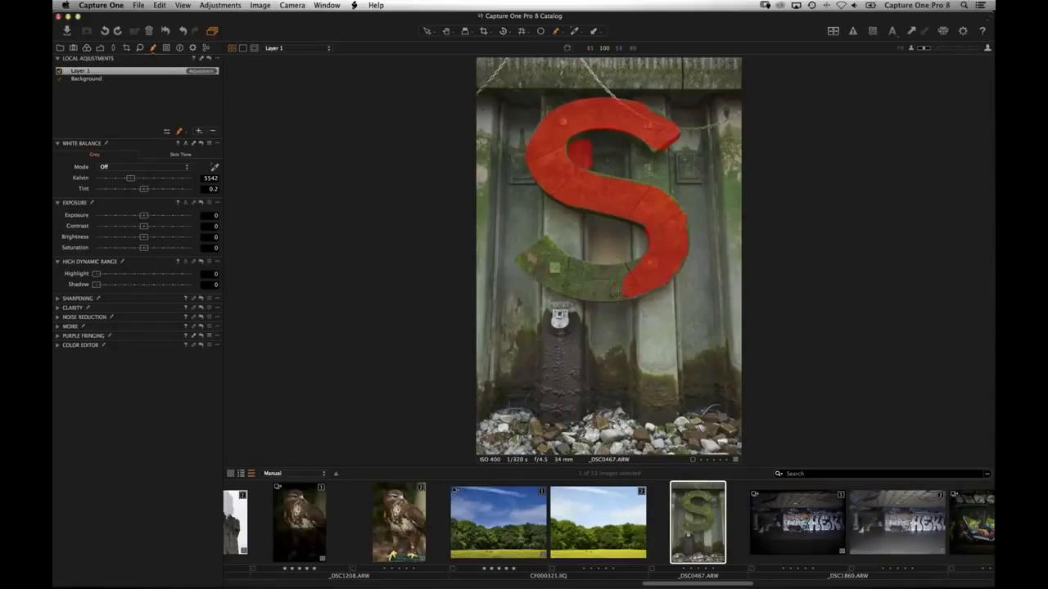
mouse_move(618, 290)
mouse_down()
mouse_move(541, 270)
mouse_move(576, 288)
mouse_up()
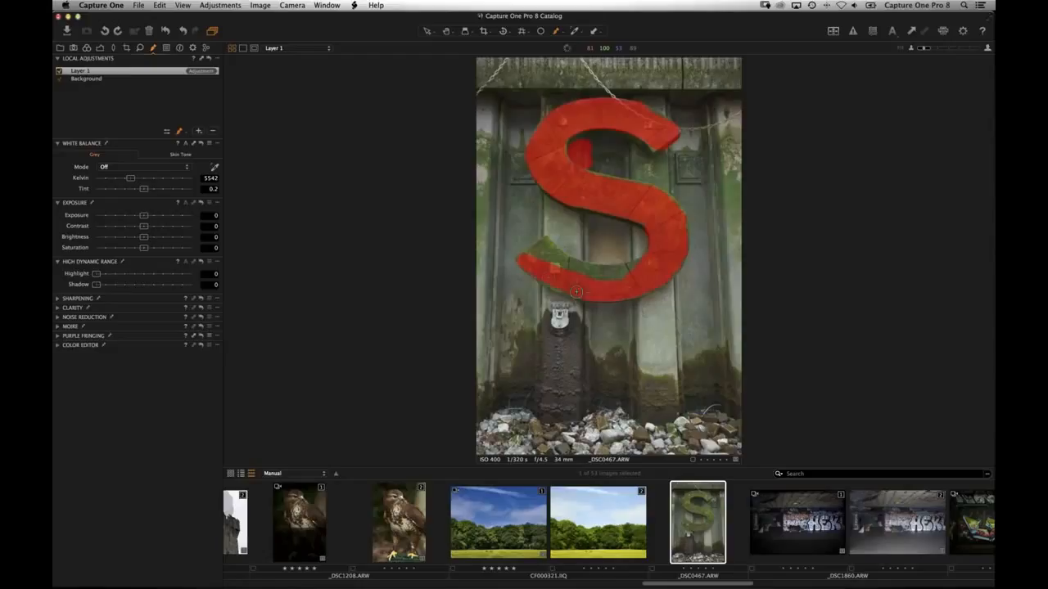
mouse_move(532, 259)
mouse_down()
mouse_move(546, 248)
mouse_move(558, 262)
mouse_up()
drag(640, 270, 623, 277)
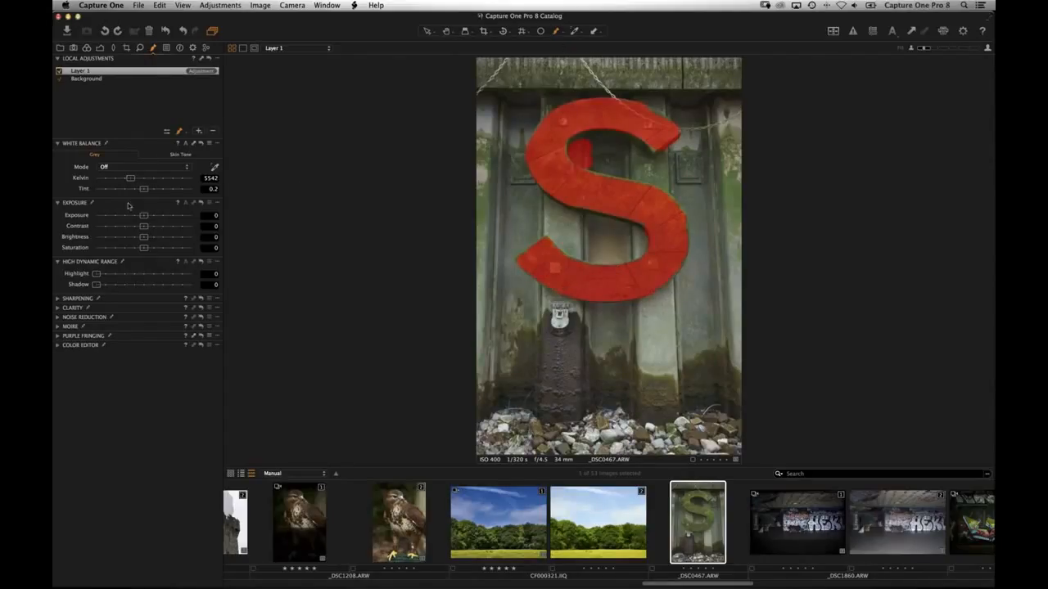
Step: Hide the mask and set Layer 1's exposure to 0.13, saturation to 28 and clarity to 43
key(m)
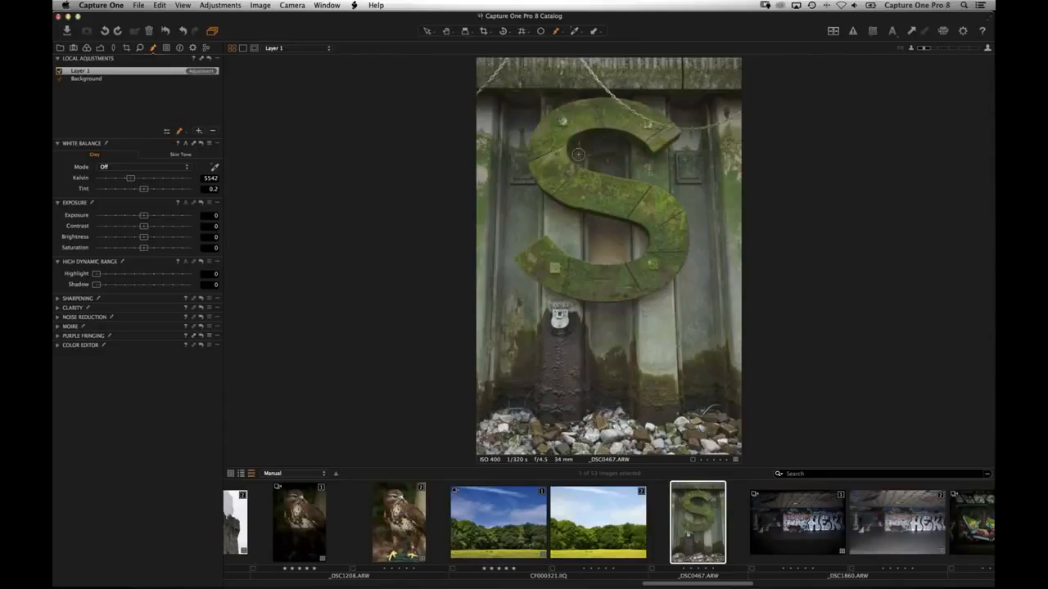
mouse_move(152, 217)
mouse_down()
mouse_move(162, 216)
mouse_move(146, 214)
mouse_up()
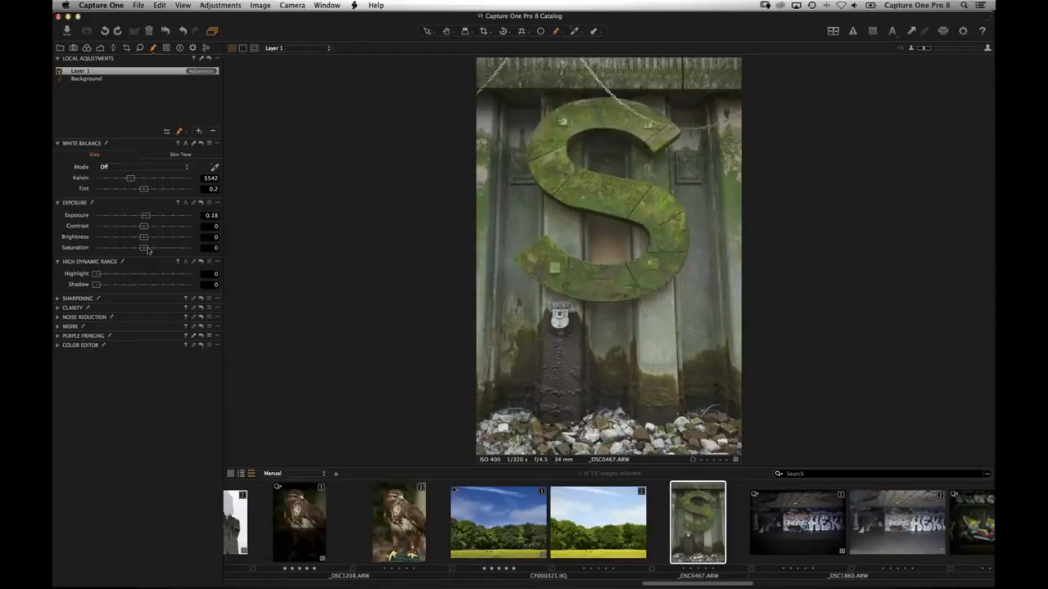
drag(160, 250, 161, 250)
click(74, 308)
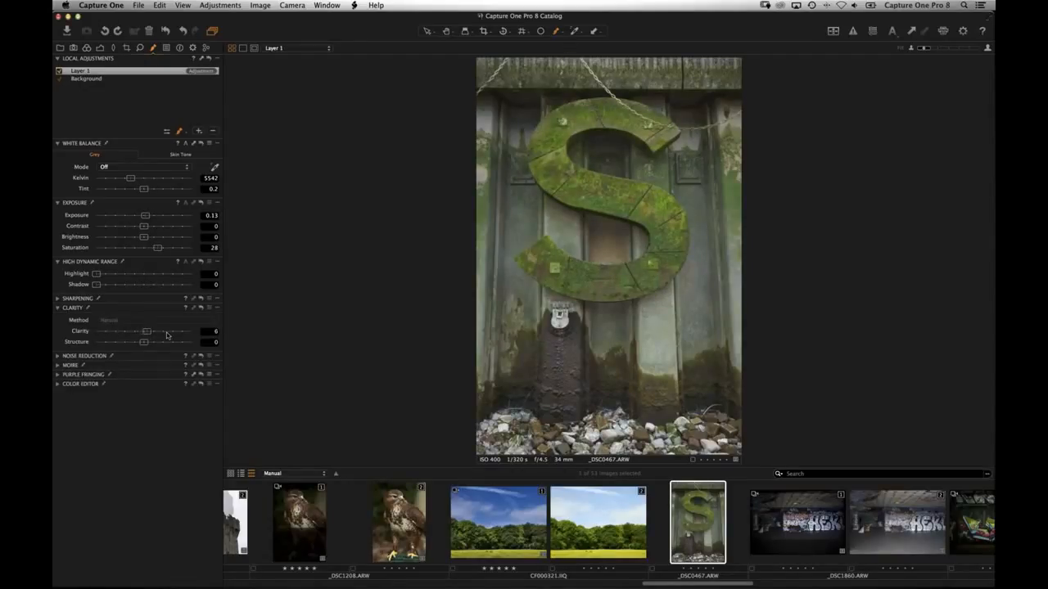
click(165, 332)
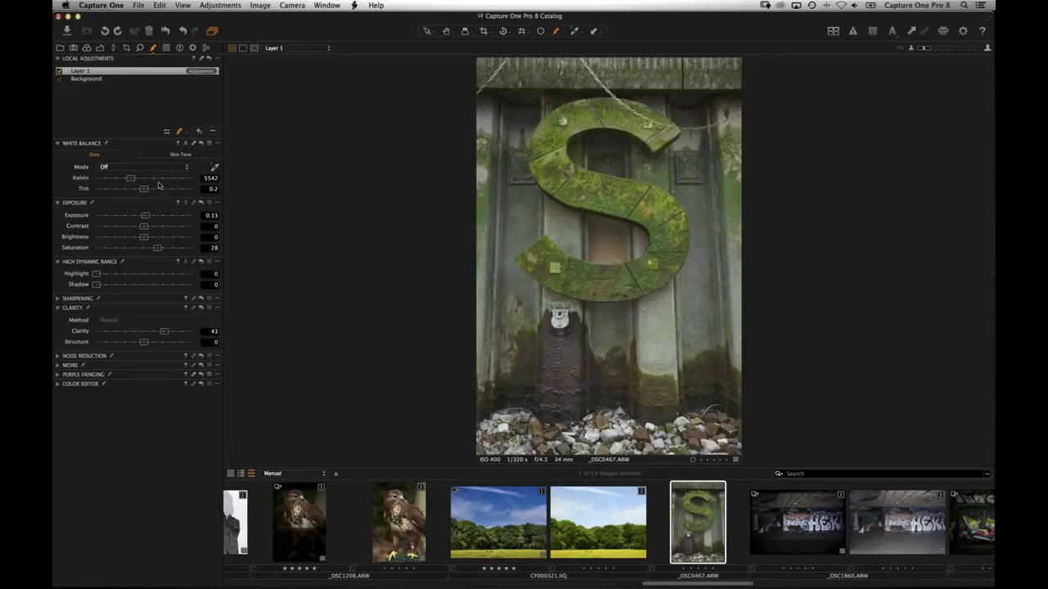
Step: Lower the Background's exposure to darken the surroundings and raise Layer 1's exposure to 0.38
click(123, 80)
drag(146, 215, 135, 216)
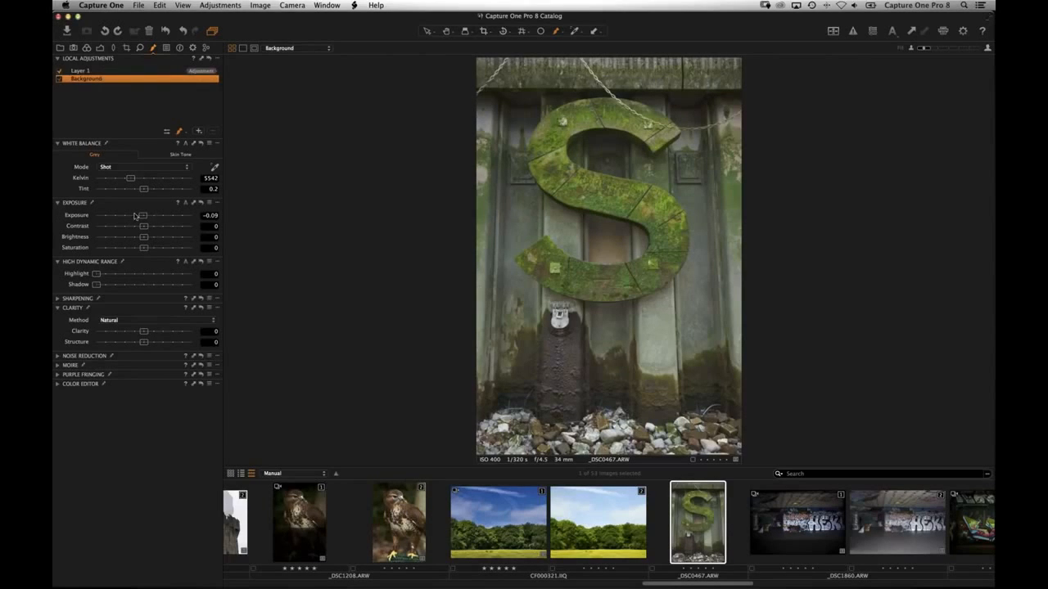
click(104, 72)
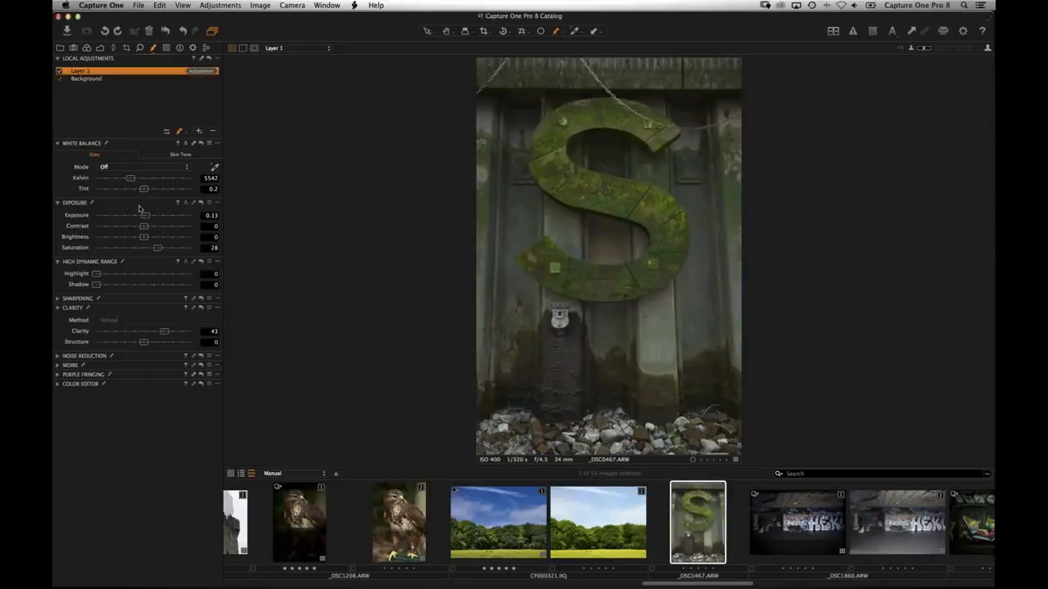
click(153, 218)
drag(153, 218, 148, 217)
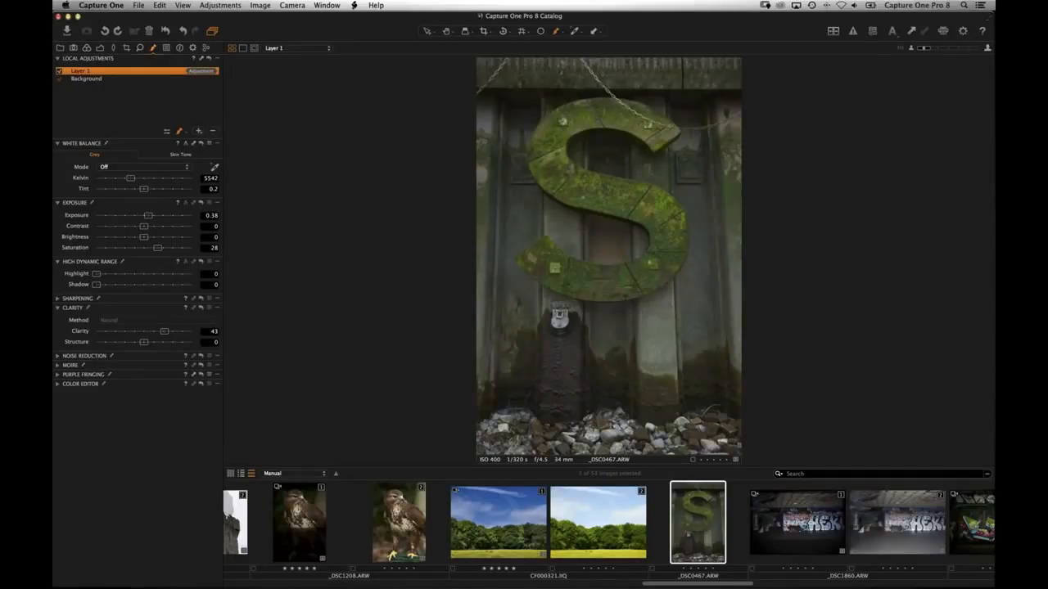
Step: Open the Wacom Tablet preferences, review the Grip Pen's mapping settings for all other applications, and return to Capture One
key(super+Tab)
key(super+Tab)
key(super+Tab)
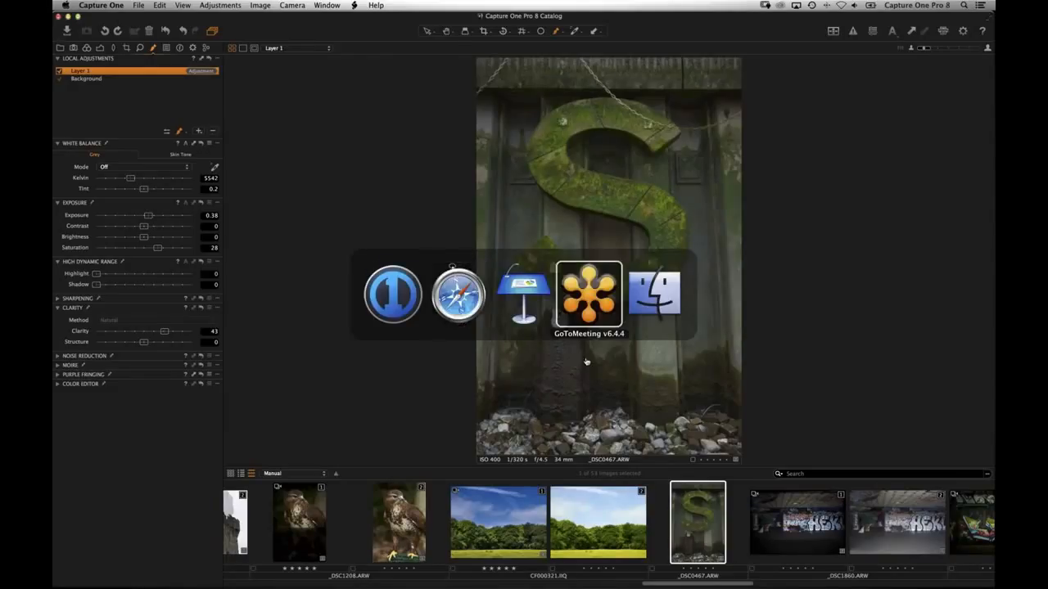
mouse_move(578, 587)
click(550, 565)
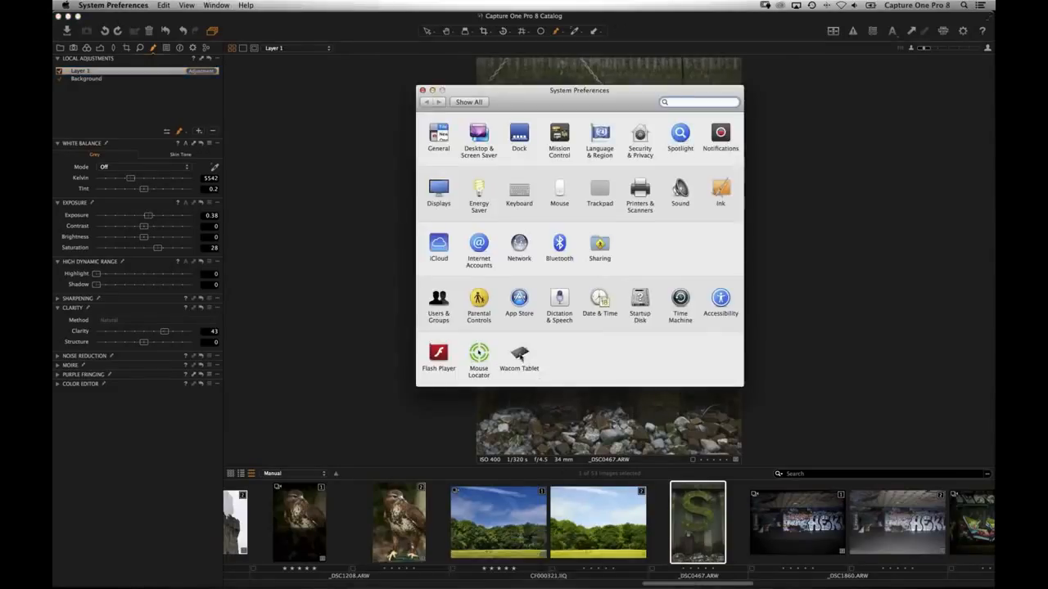
click(525, 367)
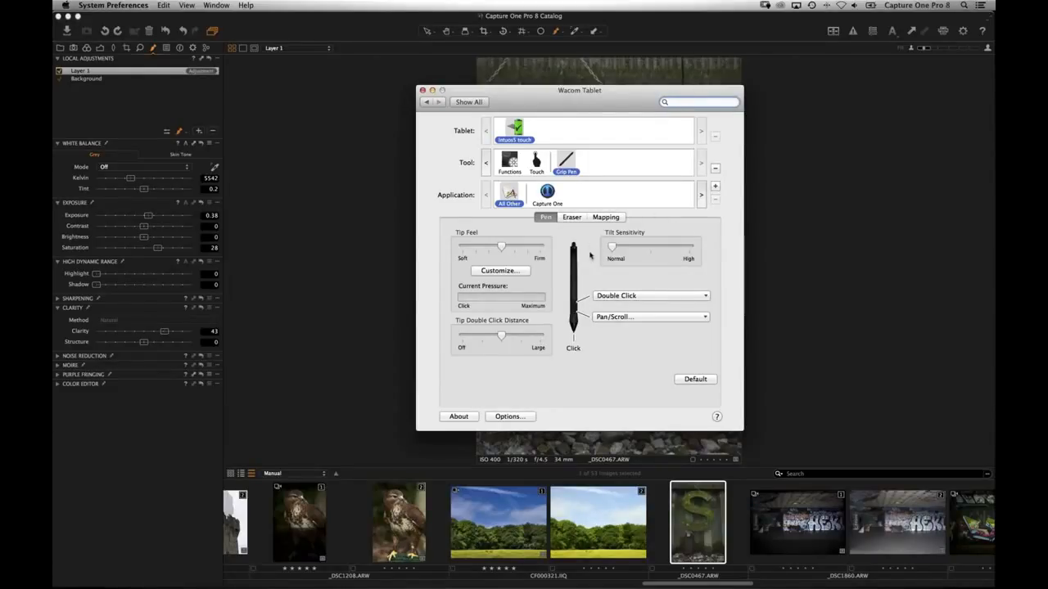
click(610, 218)
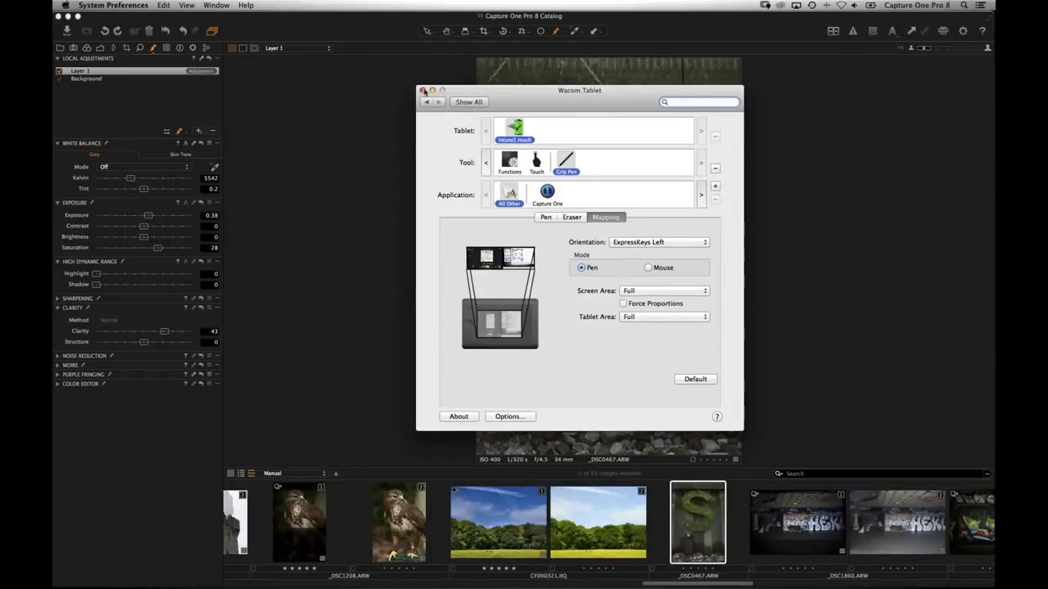
click(357, 231)
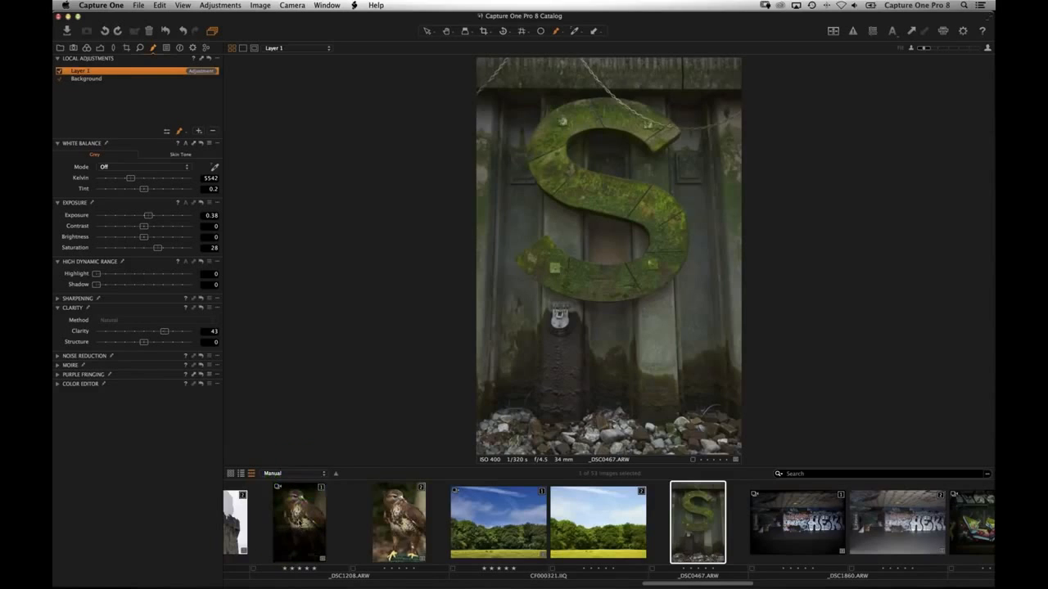
Step: Open the hawk photo _DSC1208, view its sharpening and noise details close up on the feathers, and show the crop tools
click(300, 522)
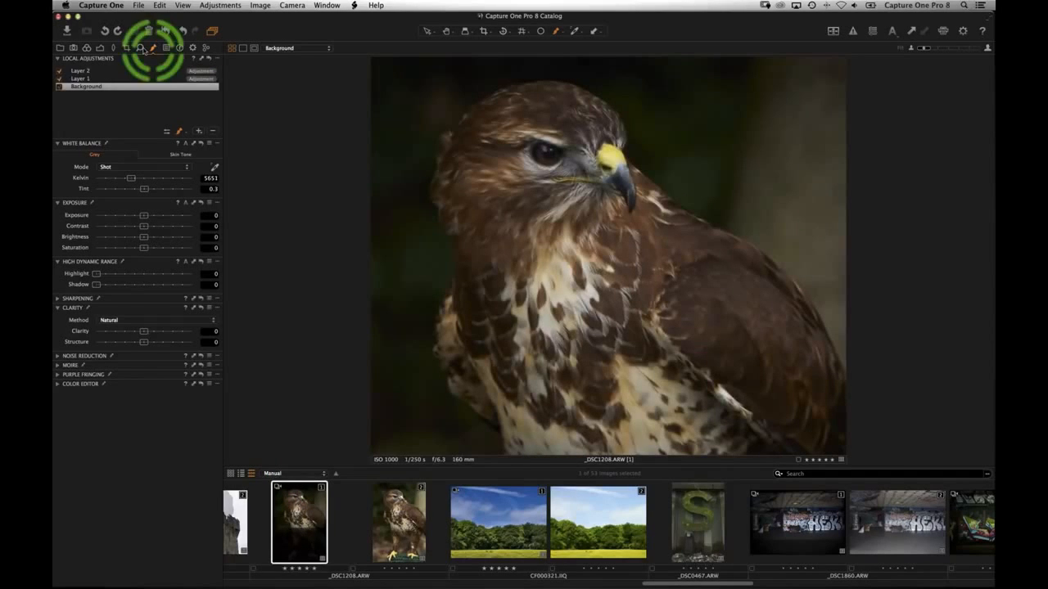
click(141, 48)
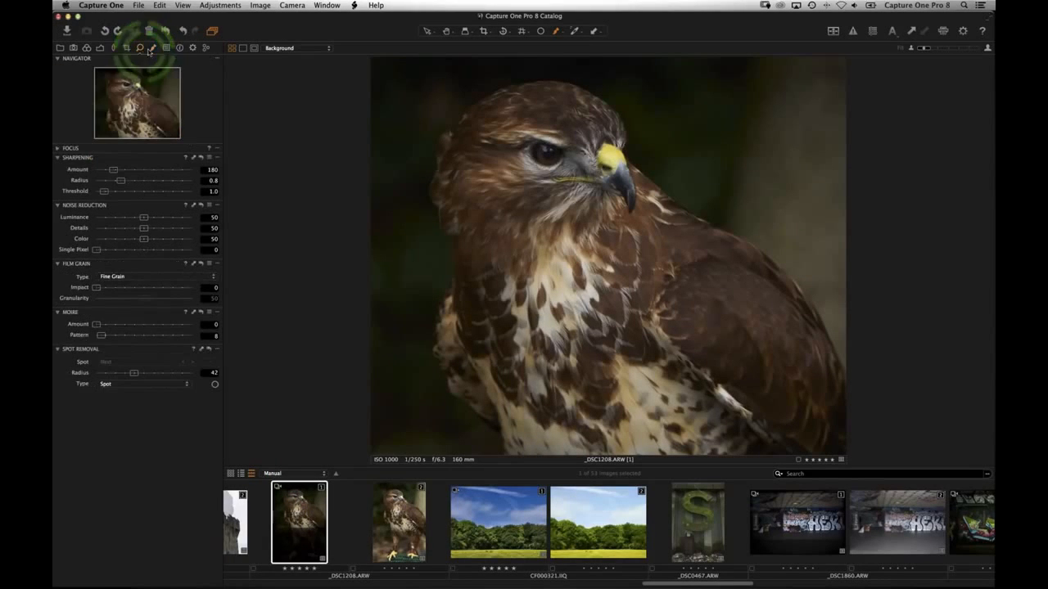
click(963, 48)
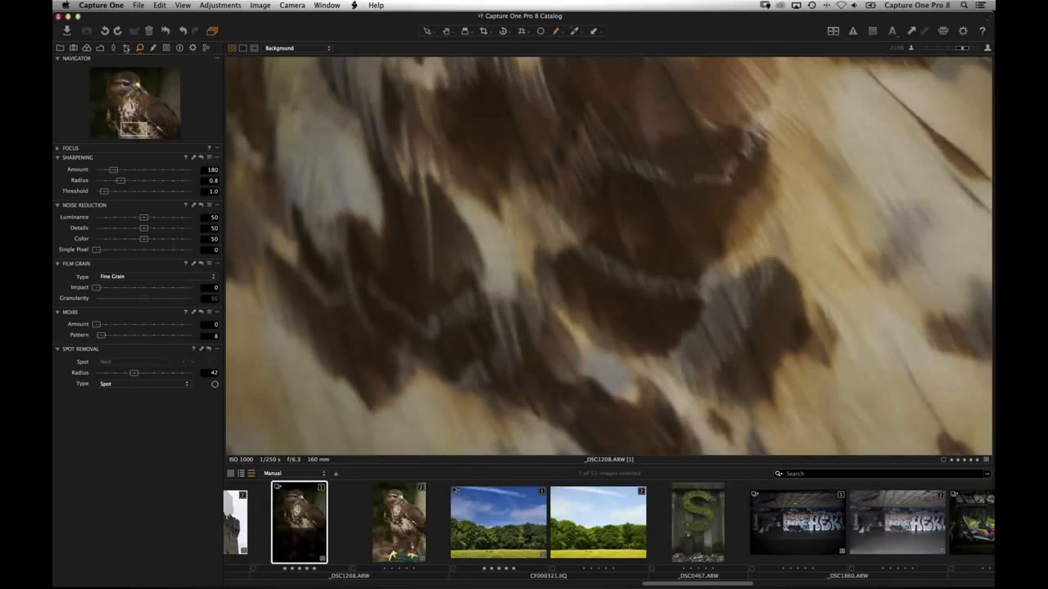
click(126, 48)
key(comma)
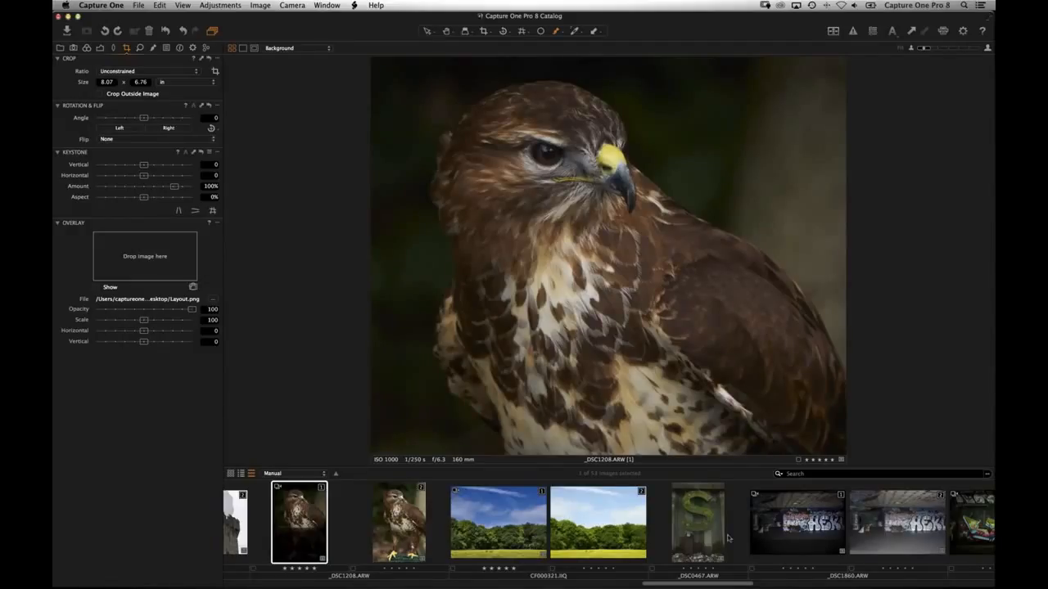
Step: Open the black-and-white Stonehenge variant of P1030948 and select the Sky Grad layer in its local adjustments
scroll(652, 543, right, 3)
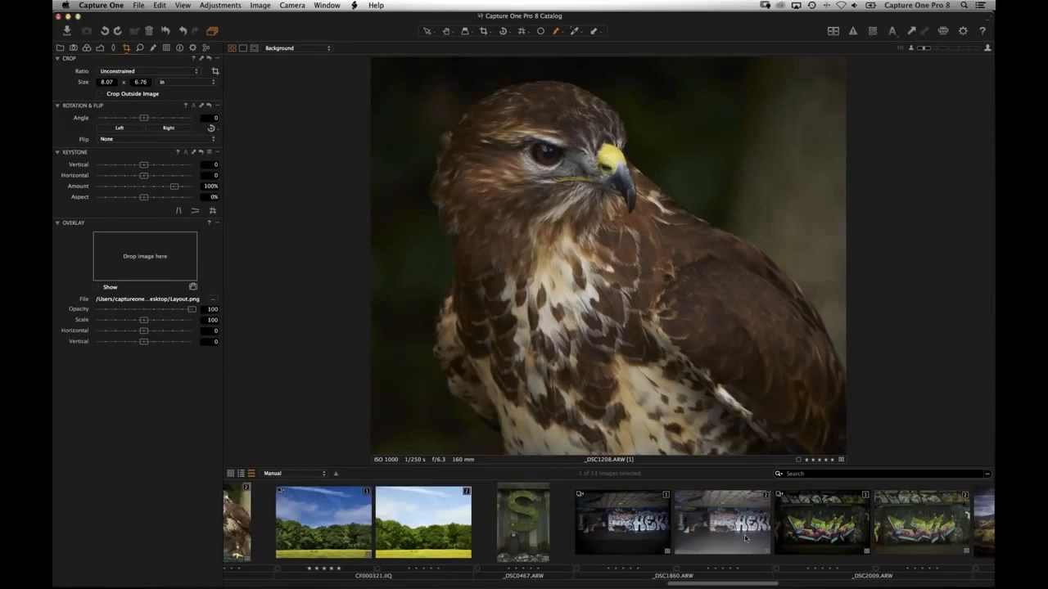
scroll(745, 538, right, 15)
scroll(751, 536, right, 10)
scroll(751, 536, right, 3)
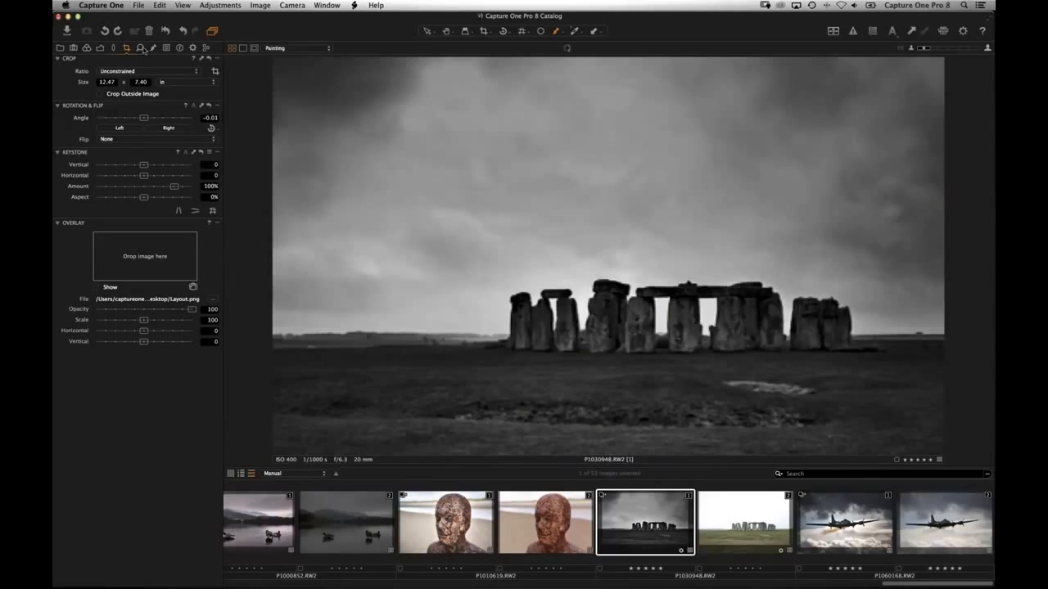
click(140, 48)
click(153, 49)
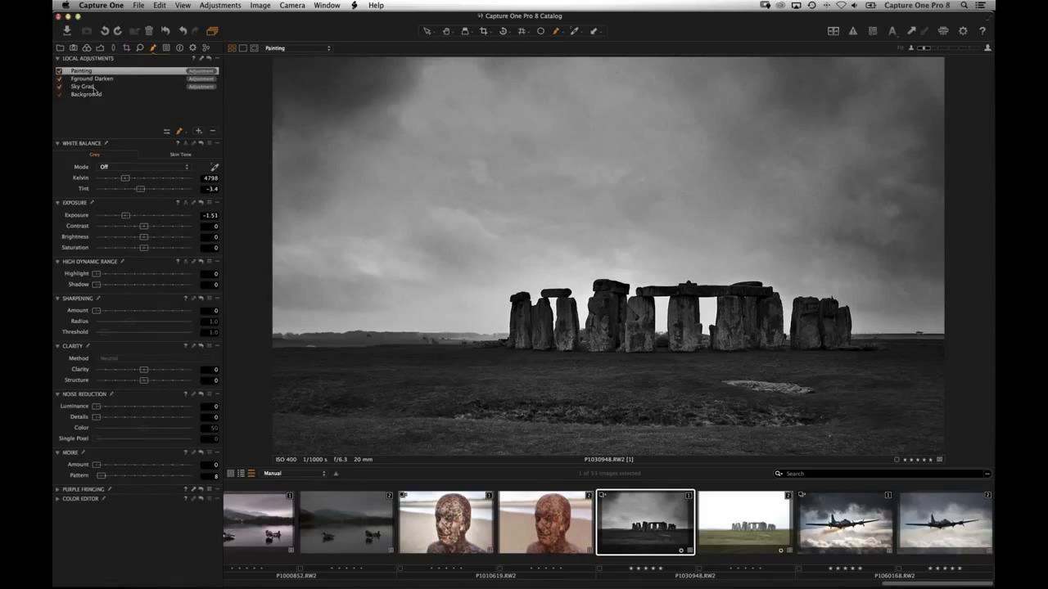
click(90, 86)
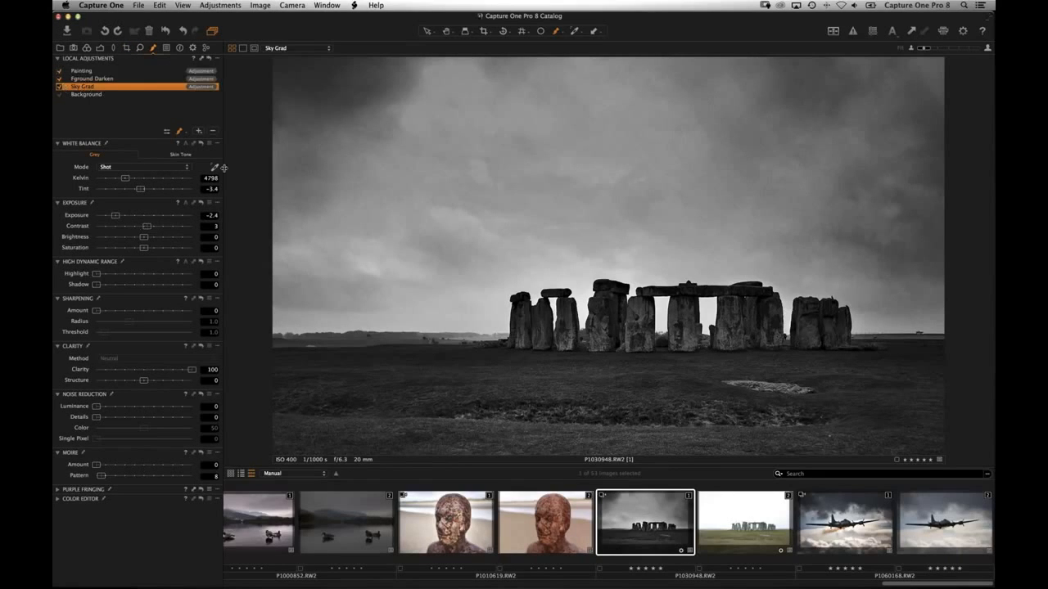
Step: Compare the edited Stonehenge variant side by side with the unedited one, and return to the edited variant alone
click(748, 535)
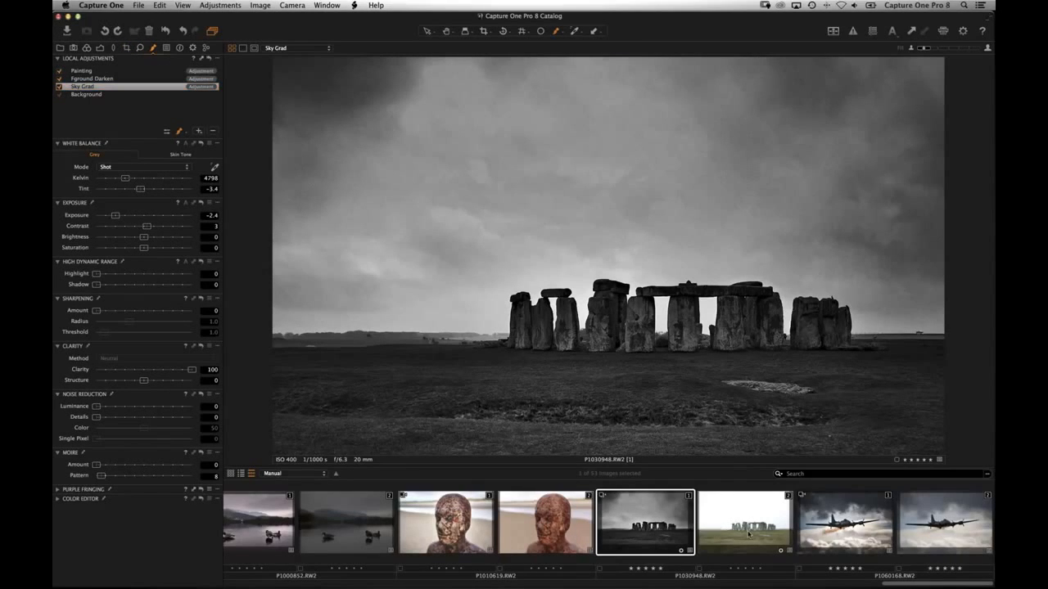
super+click(748, 534)
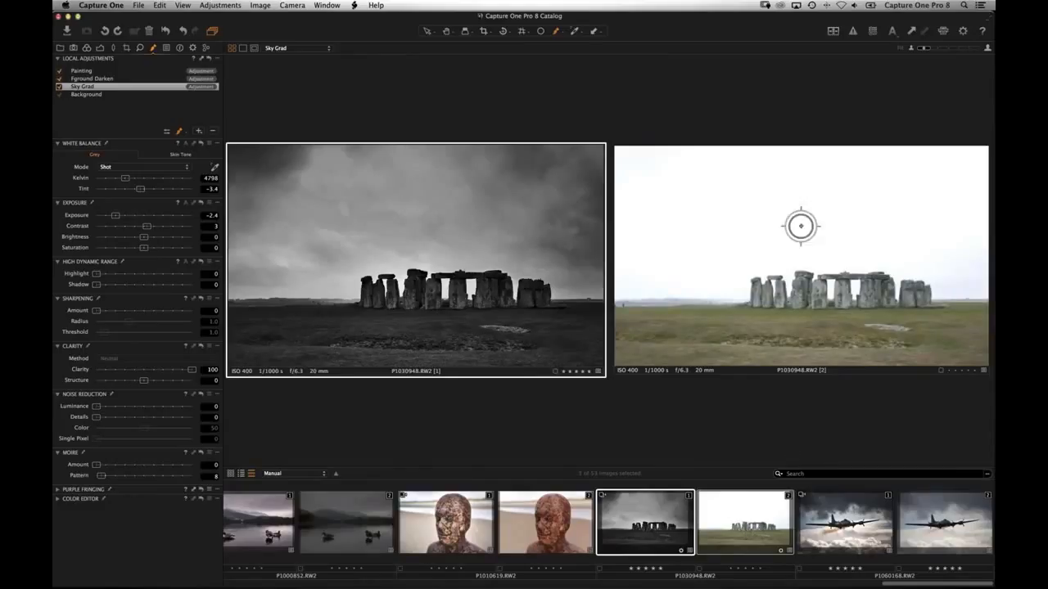
click(671, 530)
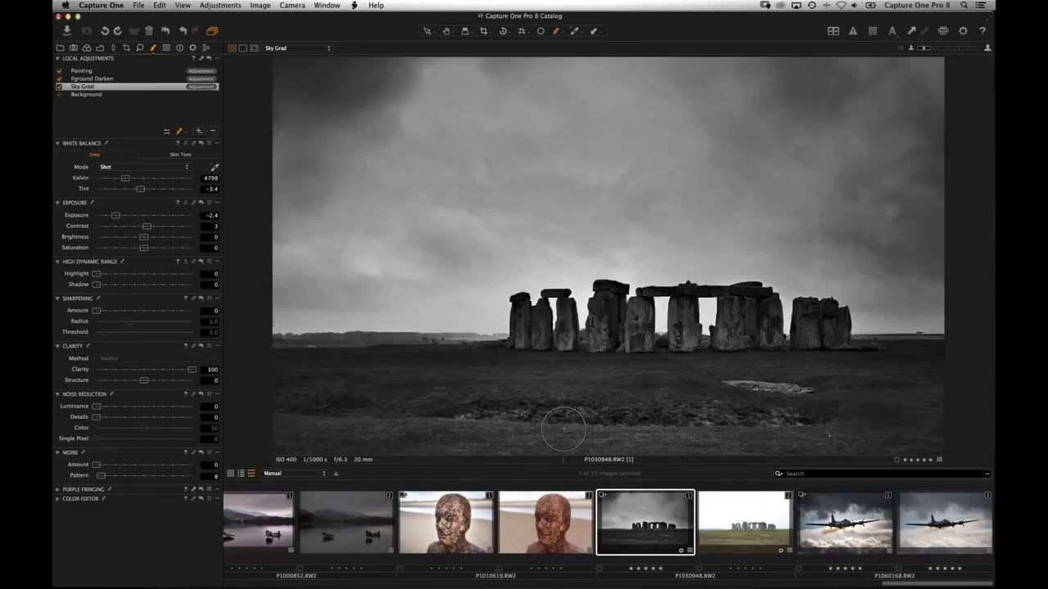
Step: Toggle the Sky Grad, Fground Darken and Painting layers off and on to examine each one's effect on the Stonehenge photo
click(59, 87)
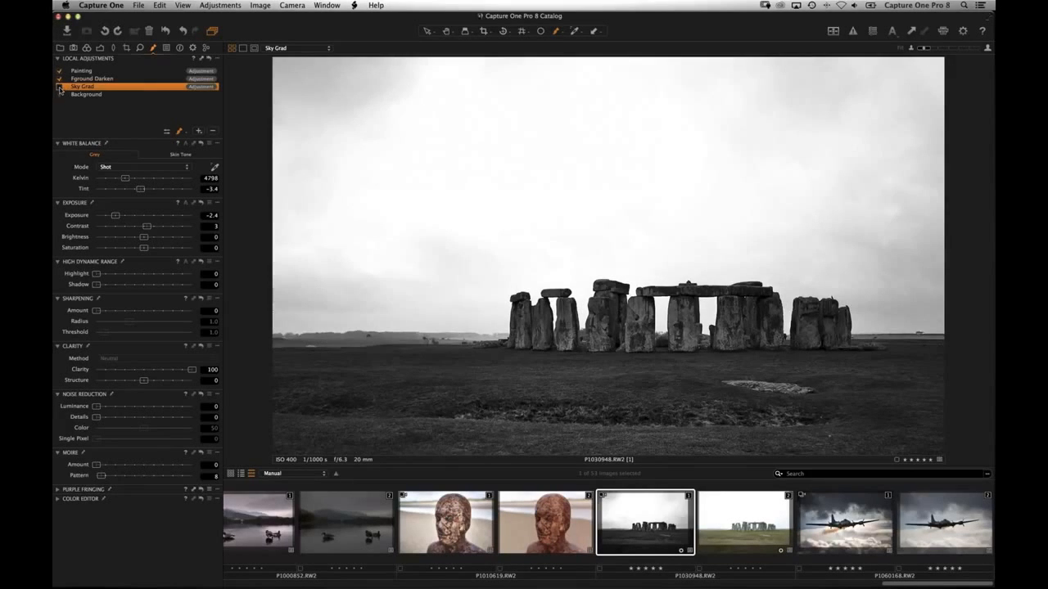
click(59, 87)
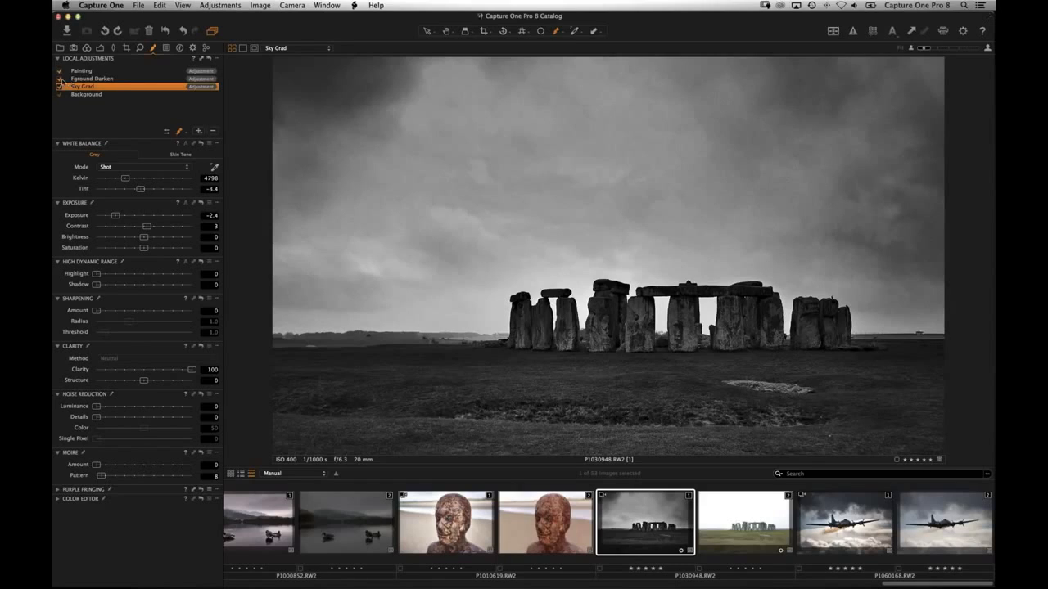
click(59, 78)
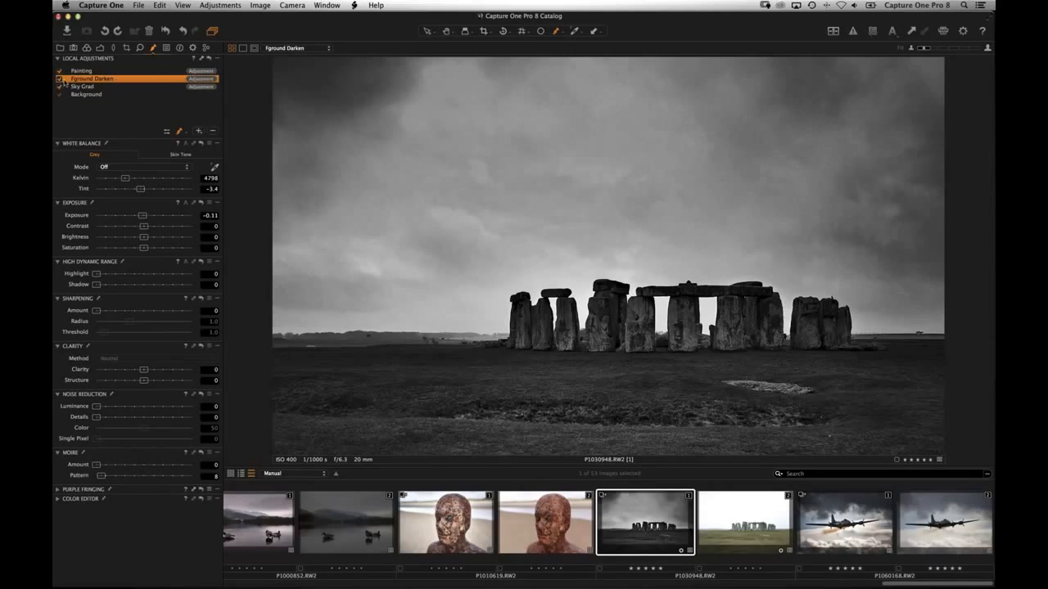
click(59, 72)
click(59, 71)
click(59, 73)
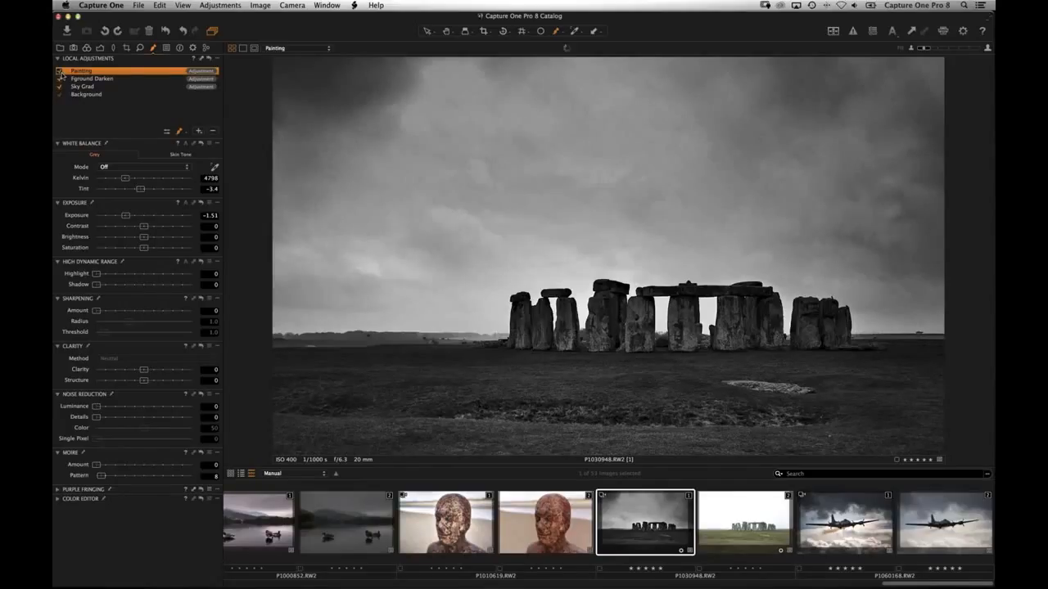
click(59, 72)
click(59, 72)
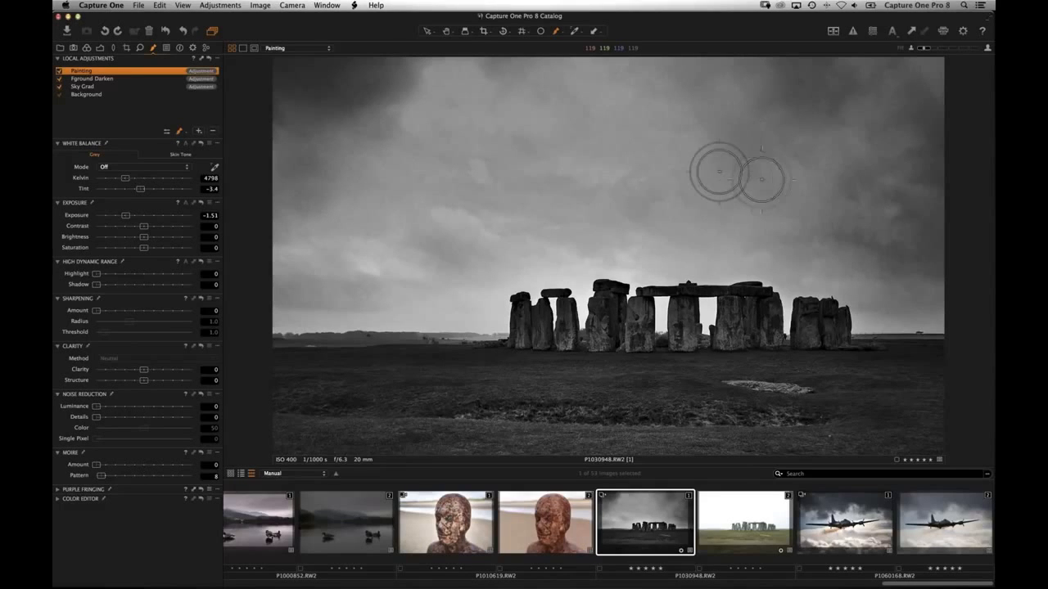
Step: Enlarge the brush to size 306 and paint the Painting layer's mask over the clouds in the photo's upper-right and upper-left corners
right_click(702, 195)
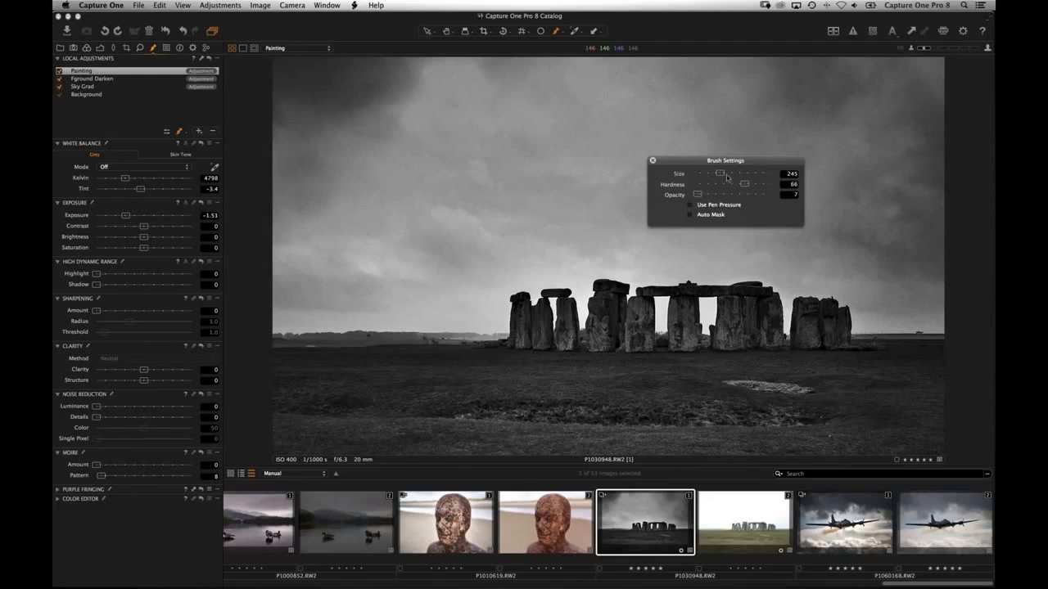
click(653, 161)
mouse_move(921, 199)
mouse_down()
mouse_move(915, 173)
mouse_move(853, 201)
mouse_move(850, 233)
mouse_move(913, 252)
mouse_move(869, 249)
mouse_move(909, 167)
mouse_up()
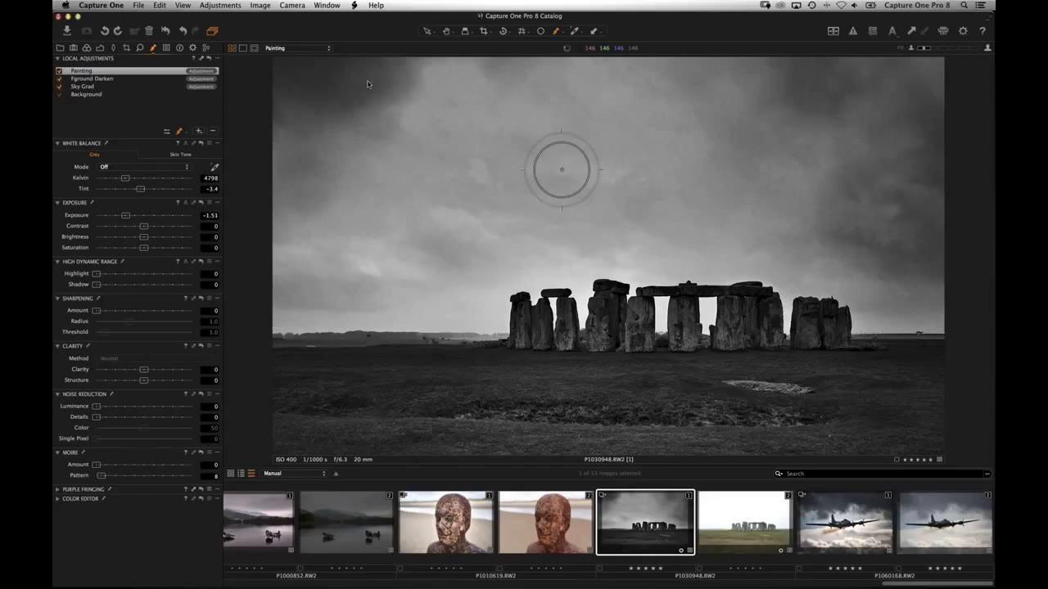
mouse_move(368, 80)
mouse_down()
mouse_move(324, 97)
mouse_move(283, 72)
mouse_up()
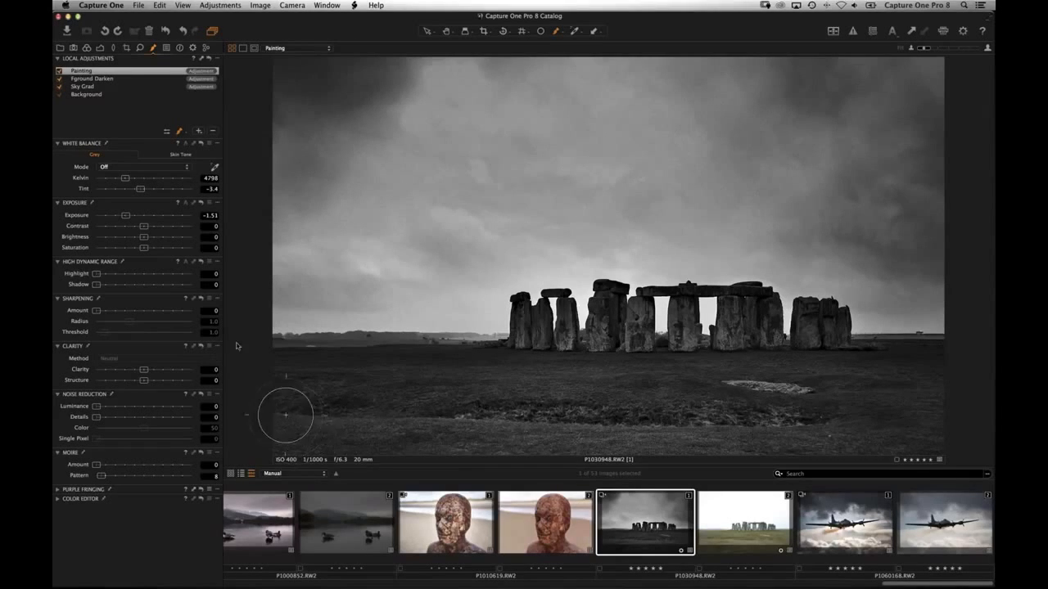
Step: Select the Sky Grad layer, switch from the brush to the mask eraser, and open the eraser's settings over the stones
click(87, 87)
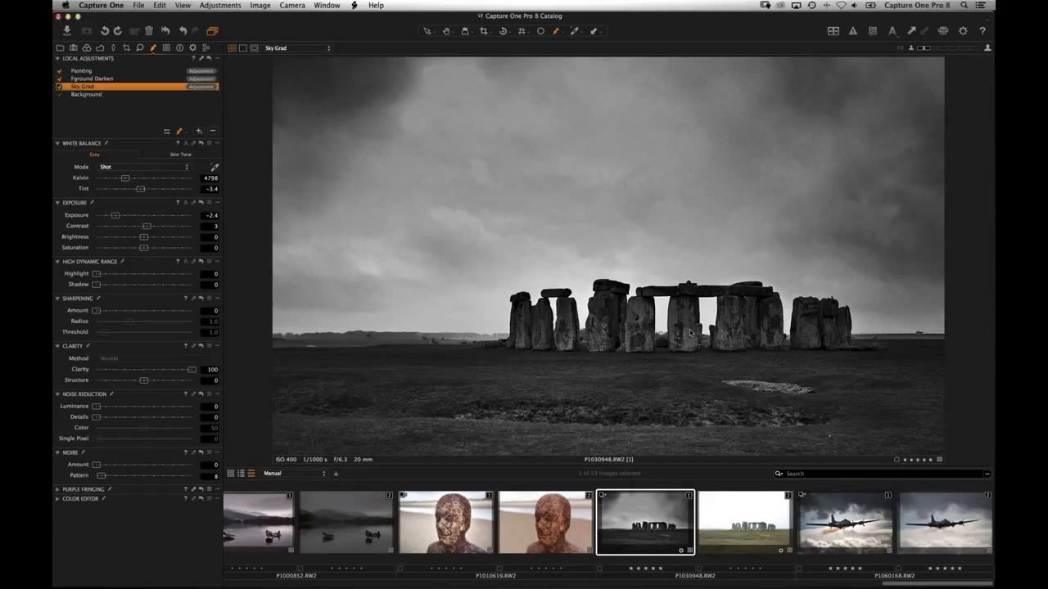
right_click(610, 319)
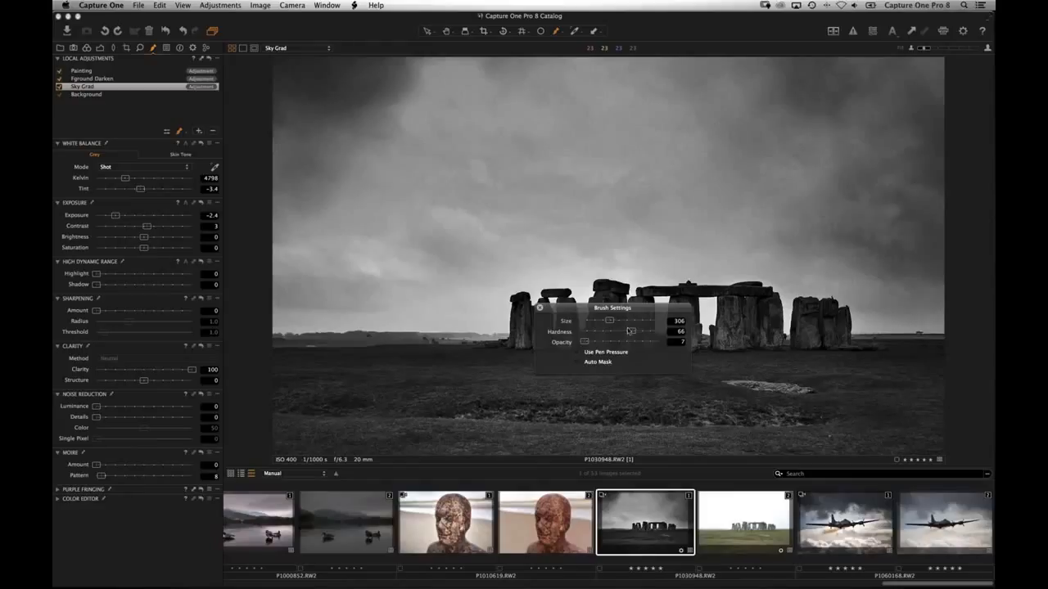
click(540, 308)
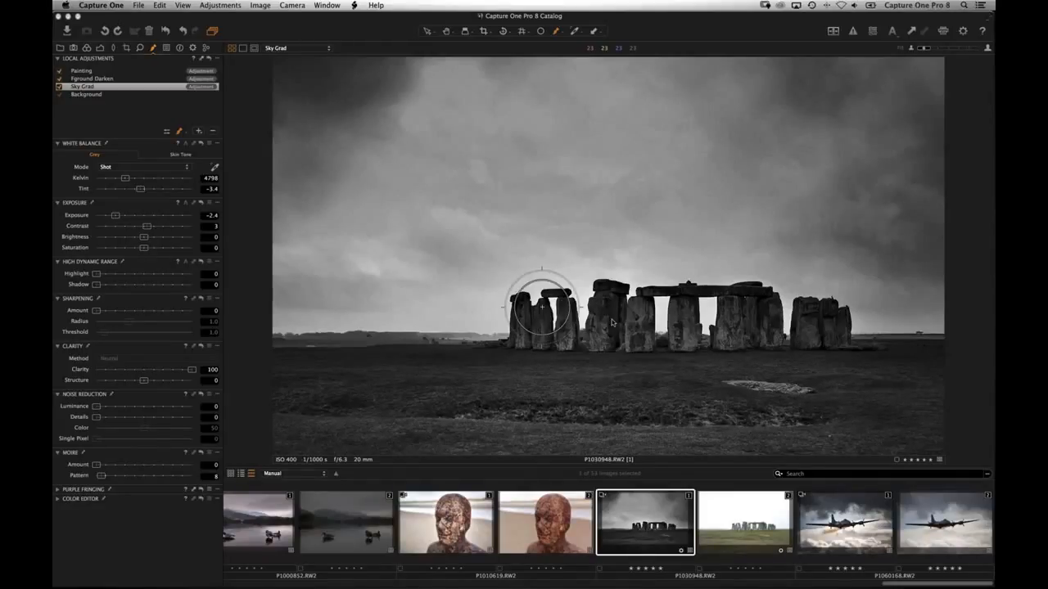
right_click(612, 322)
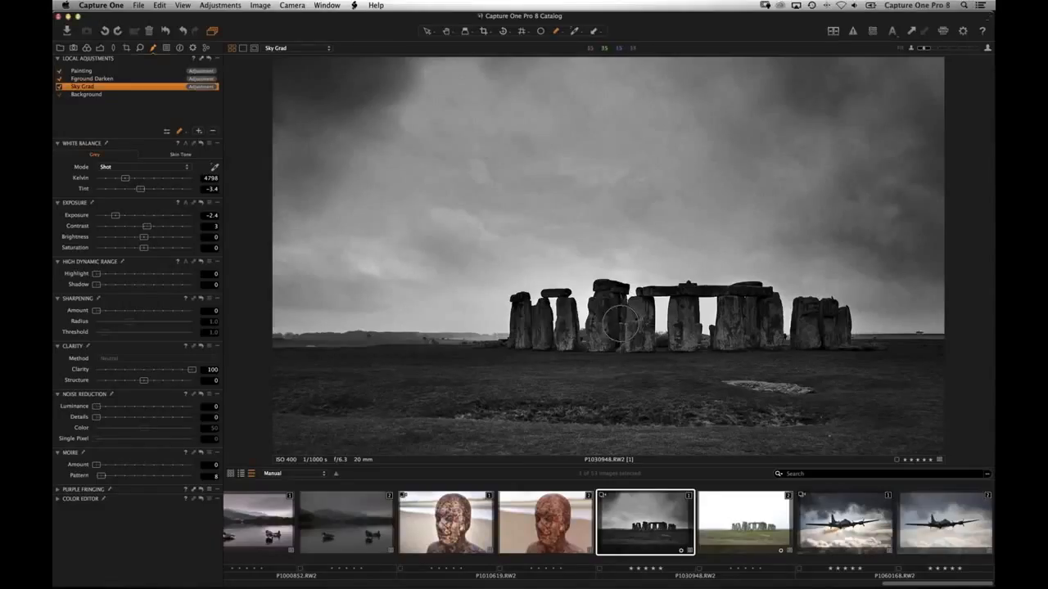
right_click(623, 342)
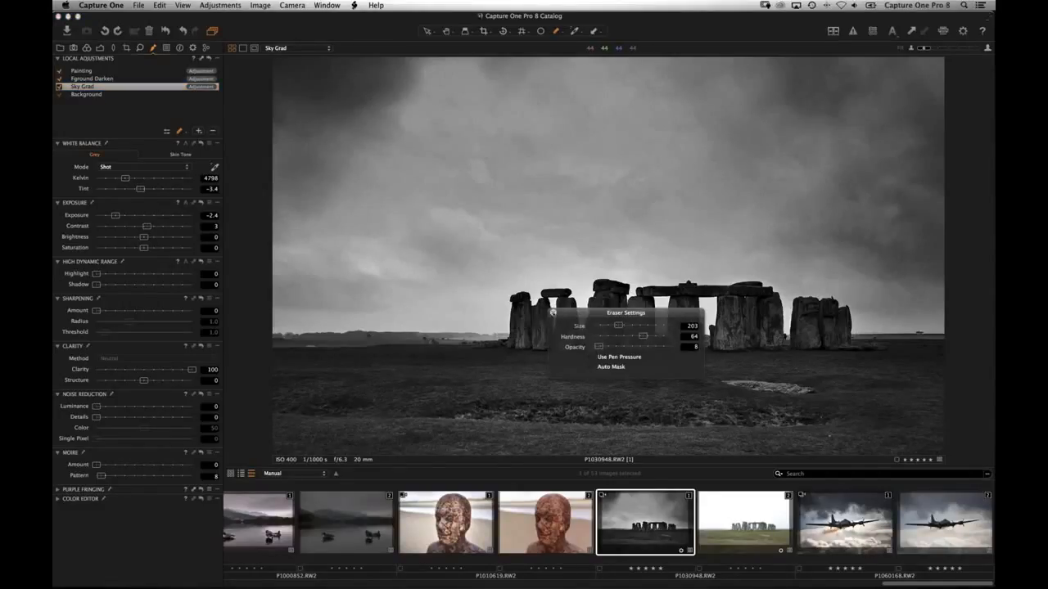